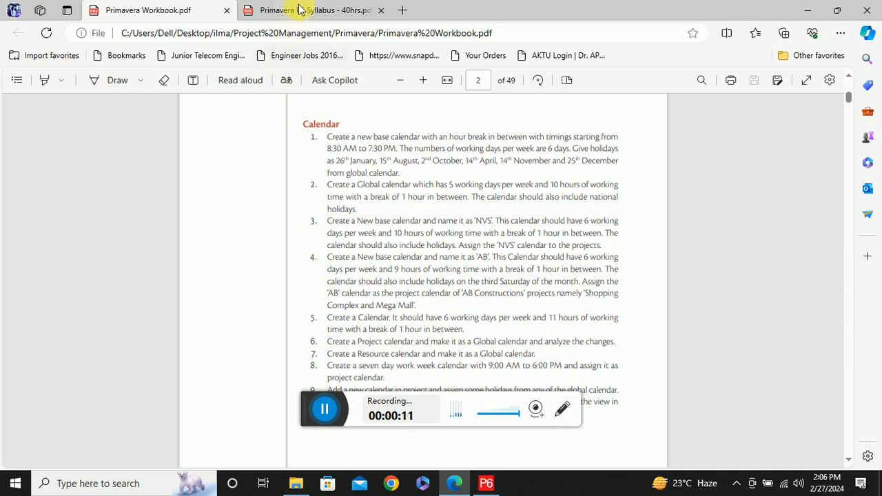
Look through the Session 2 topics on Work Breakdown Structure in the Primavera P6 Syllabus PDF
click(292, 10)
scroll(573, 255, down, 5)
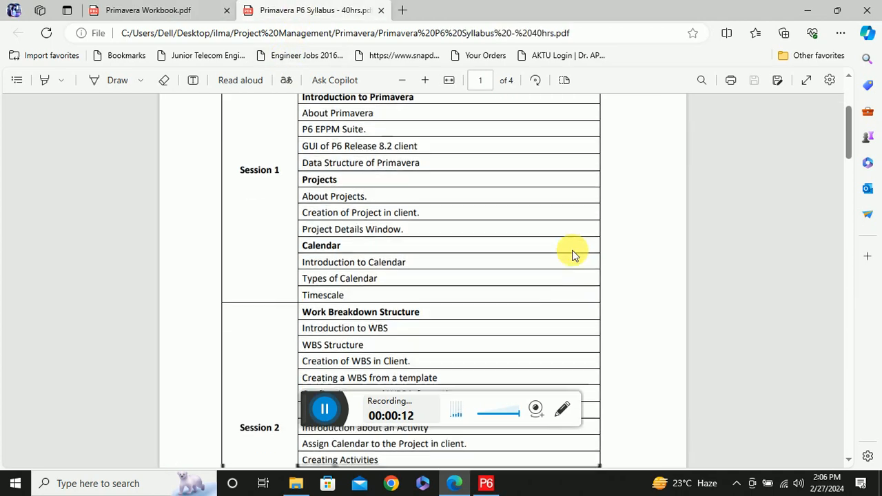
scroll(573, 254, down, 1)
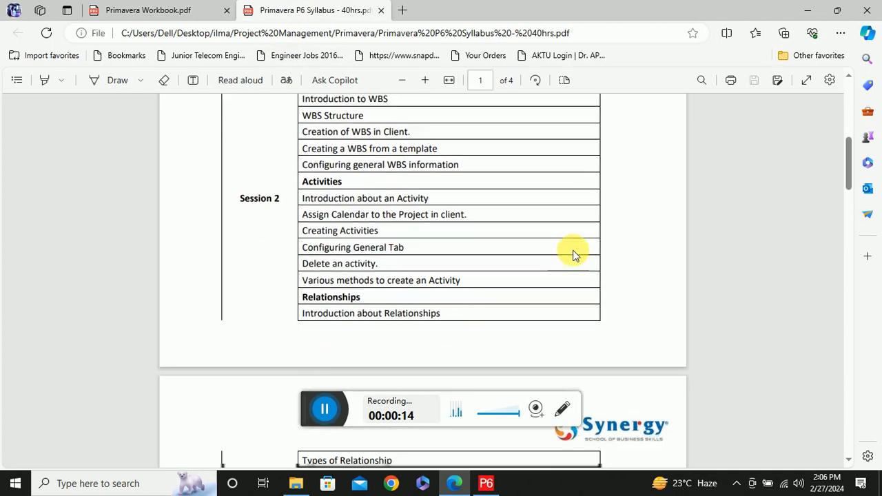
scroll(573, 252, up, 1)
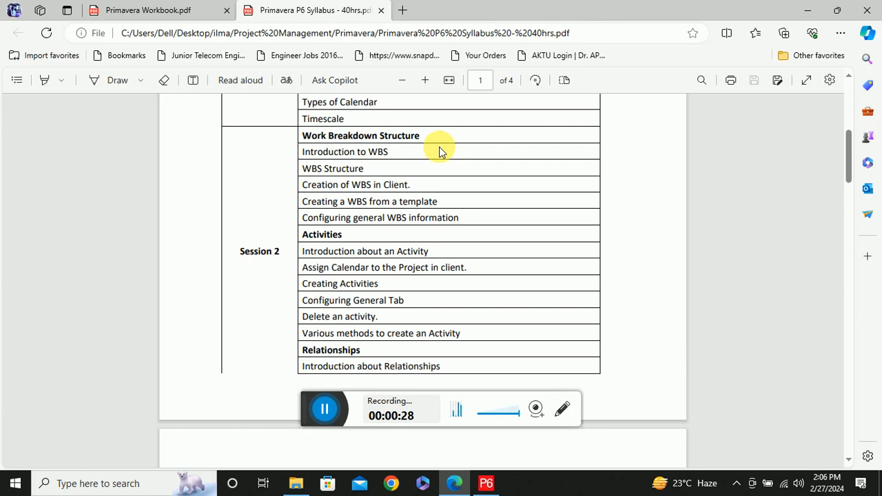
Switch to Primavera P6, open the EC00515 City Center Office Building Addition project and expand its WBS and activities
click(485, 483)
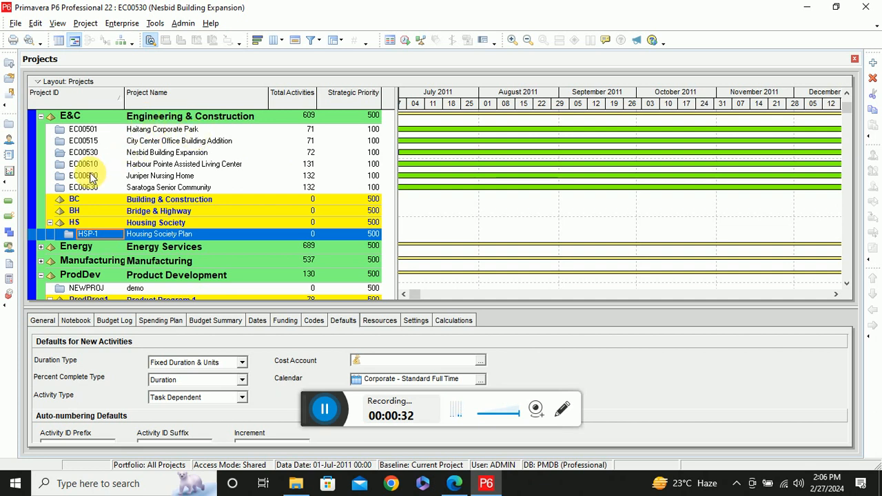
click(162, 133)
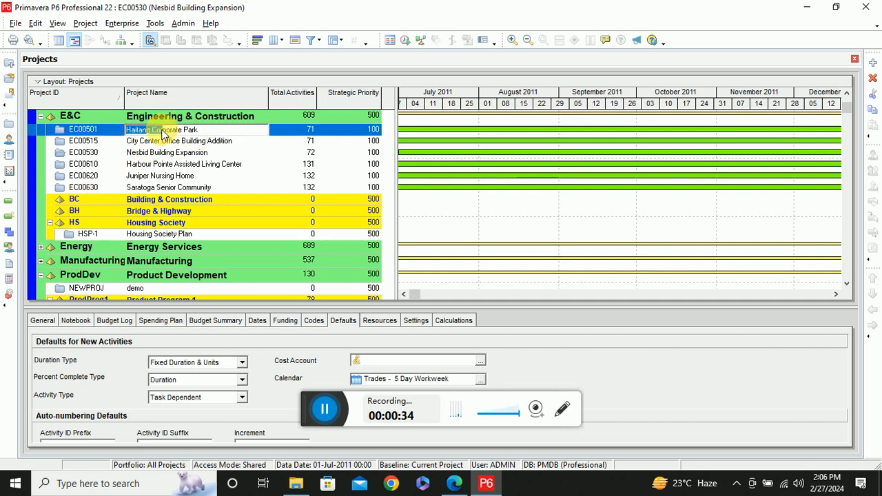
click(9, 74)
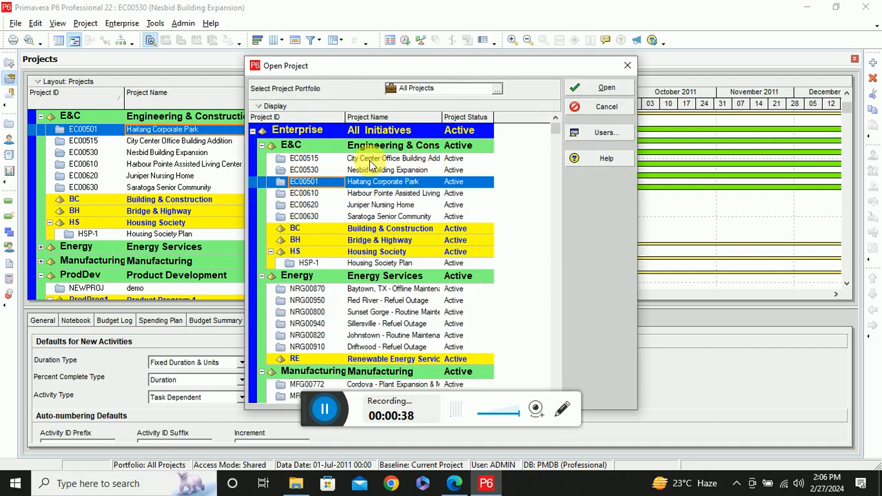
double_click(369, 159)
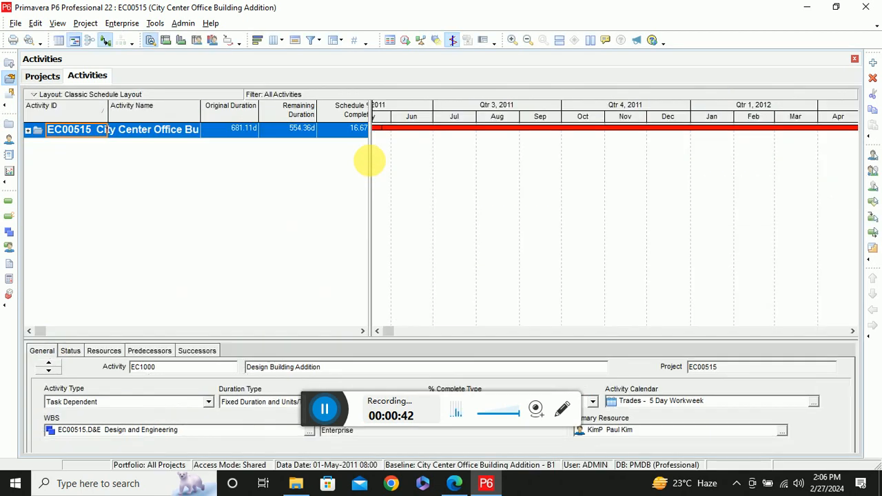
click(27, 131)
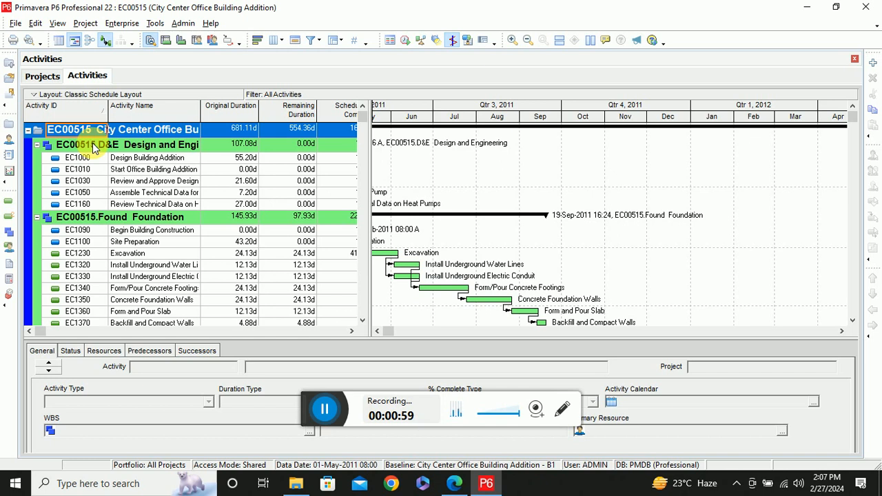
Collapse all six WBS elements of EC00515, from Design and Engineering through Interior Finishes, so only the WBS level is listed
click(156, 147)
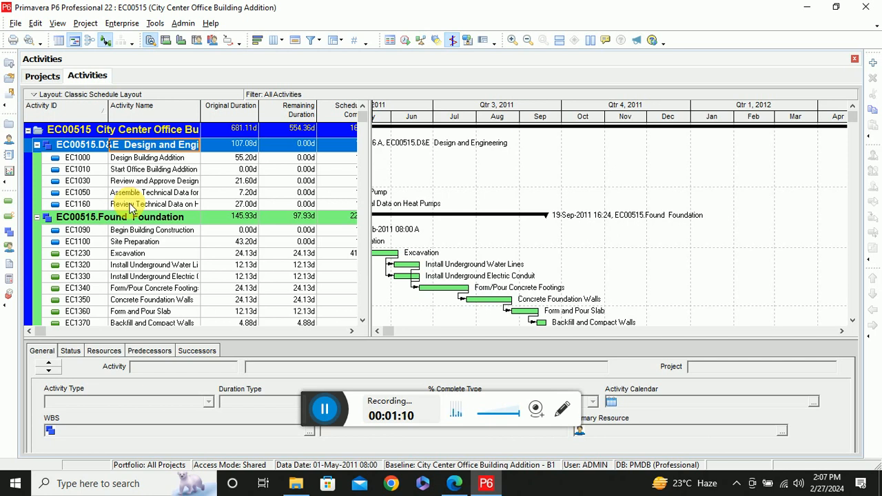
click(37, 144)
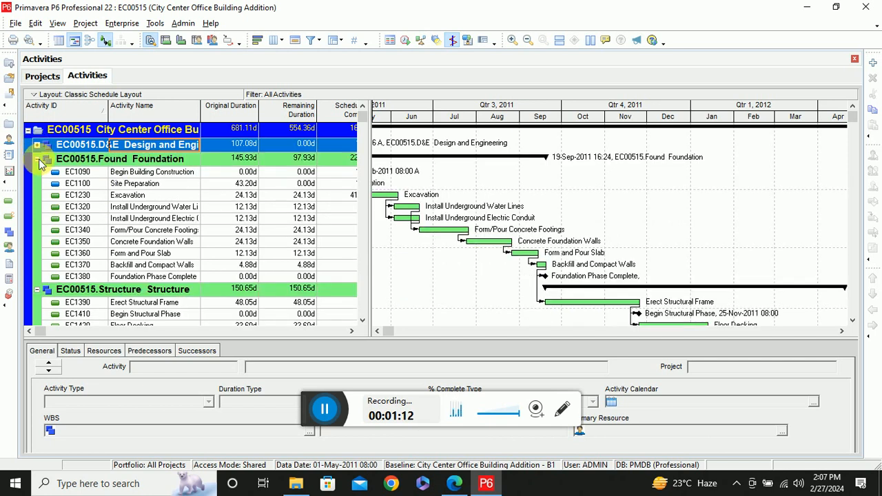
click(37, 159)
click(37, 173)
click(36, 187)
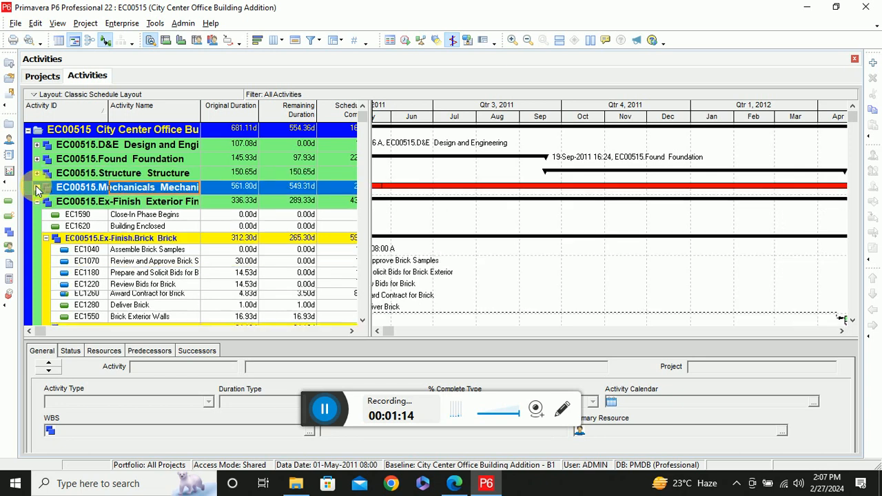
click(37, 201)
click(37, 216)
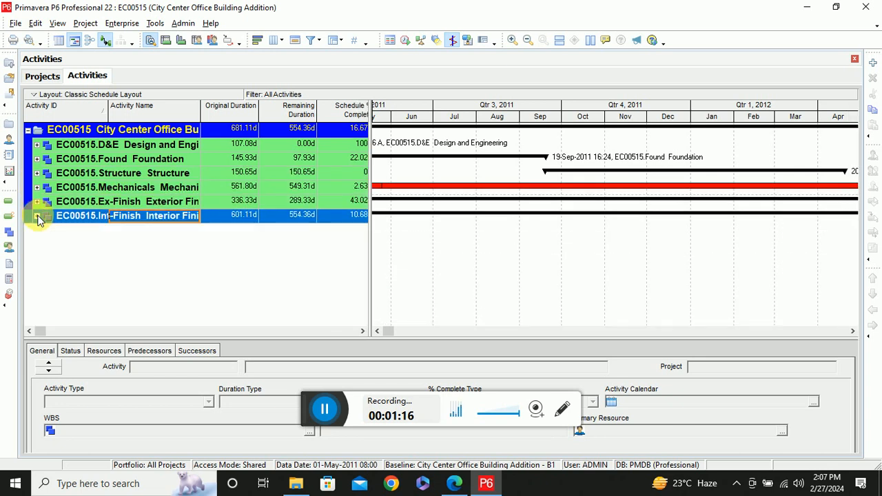
Expand the Design and Engineering and Foundation WBS elements and review the activities under each
click(36, 144)
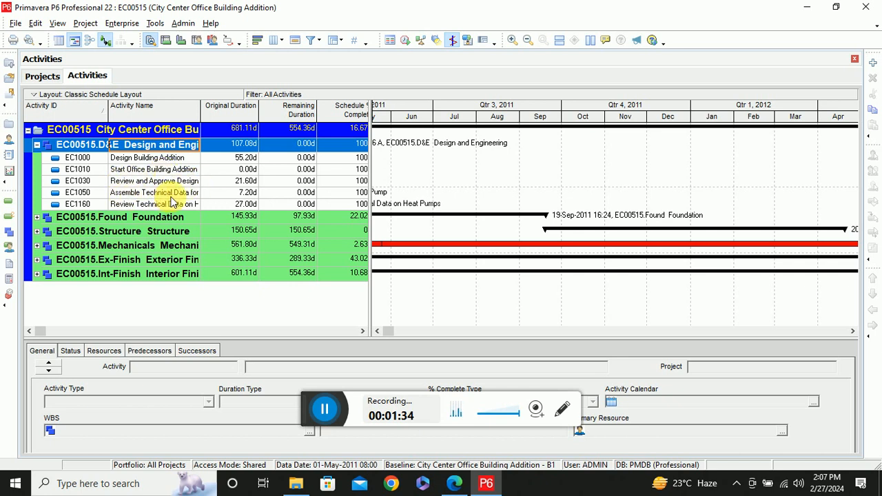
click(37, 218)
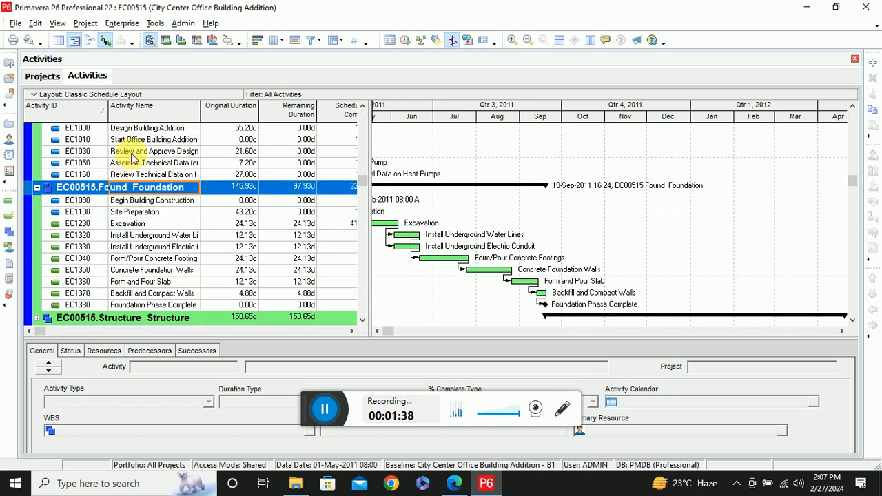
scroll(138, 165, up, 1)
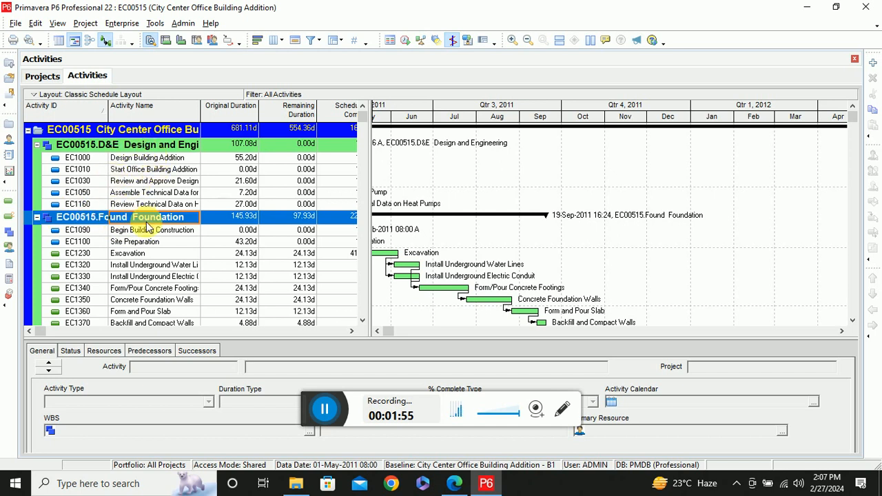
scroll(146, 227, down, 2)
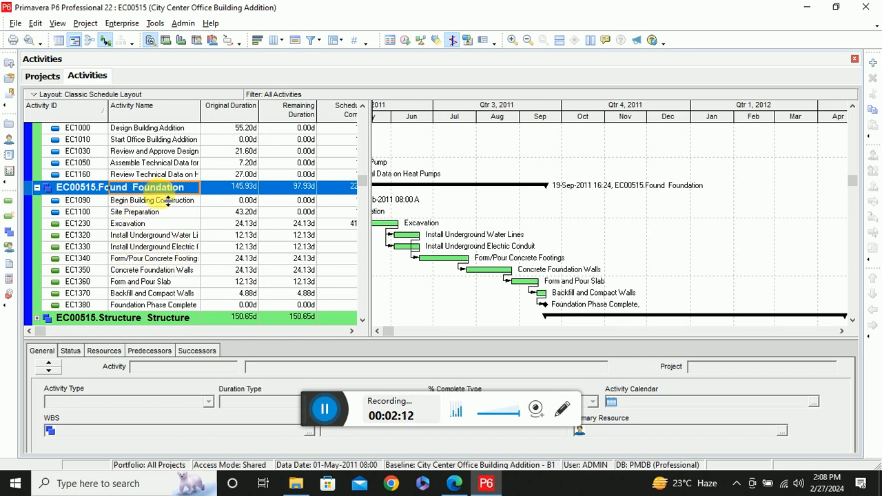
scroll(166, 253, down, 2)
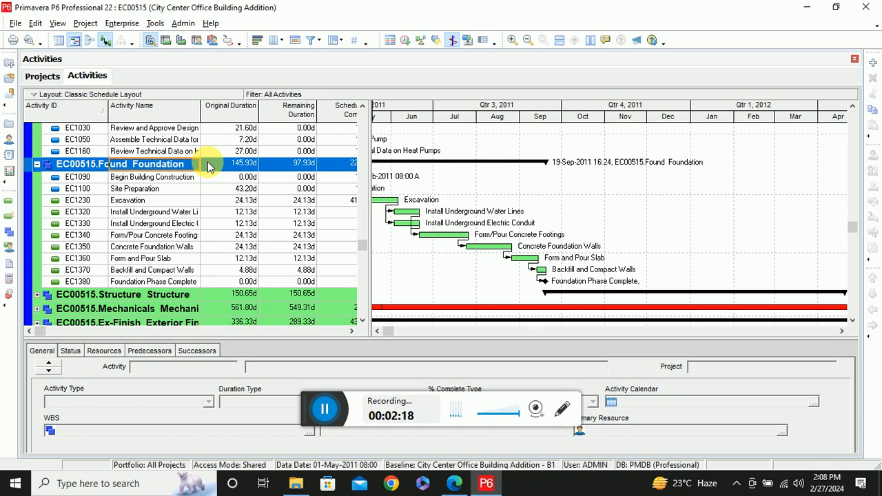
scroll(210, 171, down, 2)
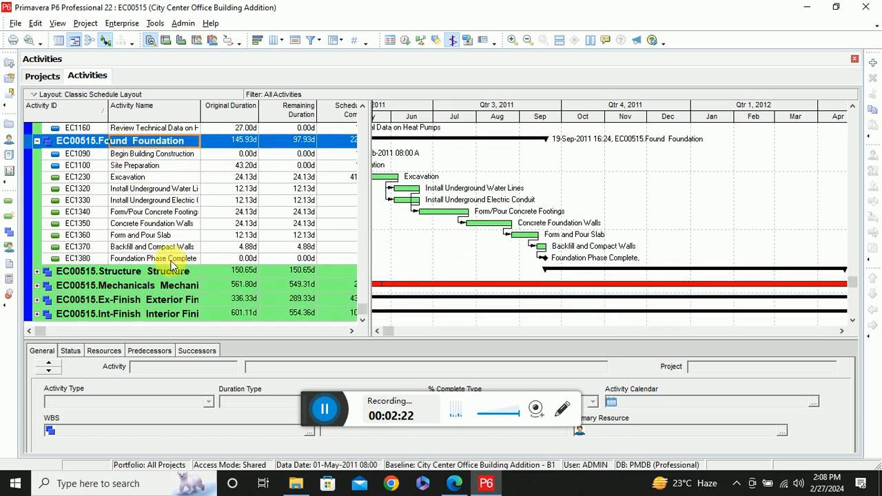
Expand the Structure and Mechanicals WBS elements and review their activities and sub-levels
click(37, 271)
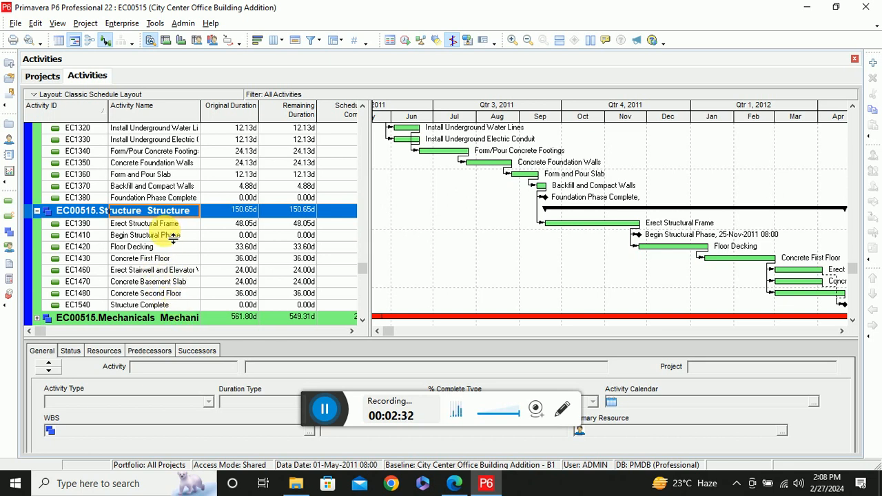
scroll(173, 238, down, 1)
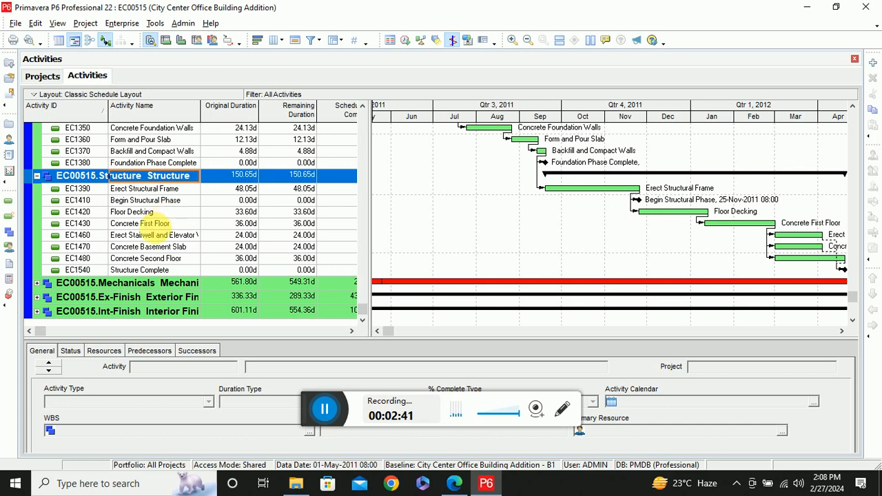
click(38, 283)
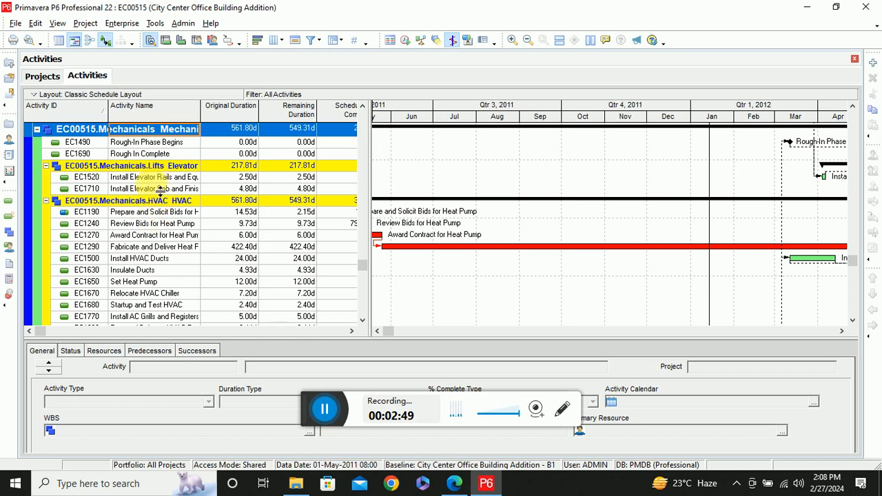
scroll(160, 189, down, 4)
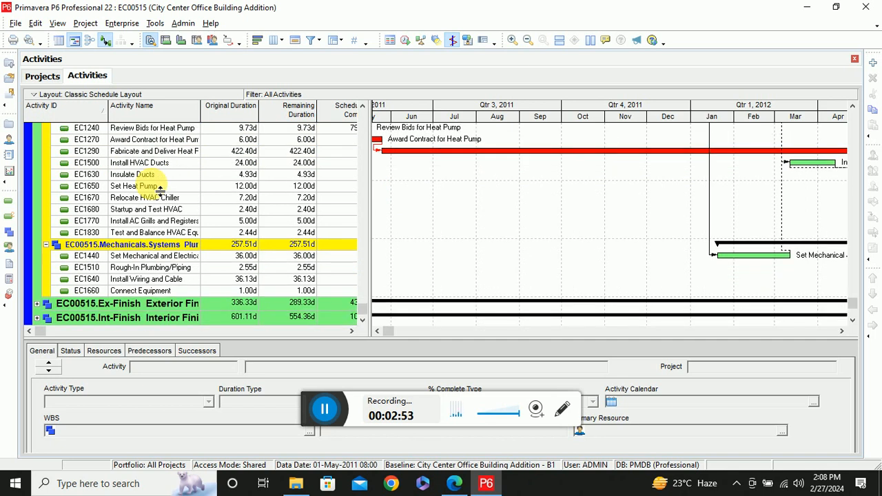
Collapse the Design and Engineering, Foundation, Structure and Mechanicals WBS elements again
scroll(160, 189, up, 12)
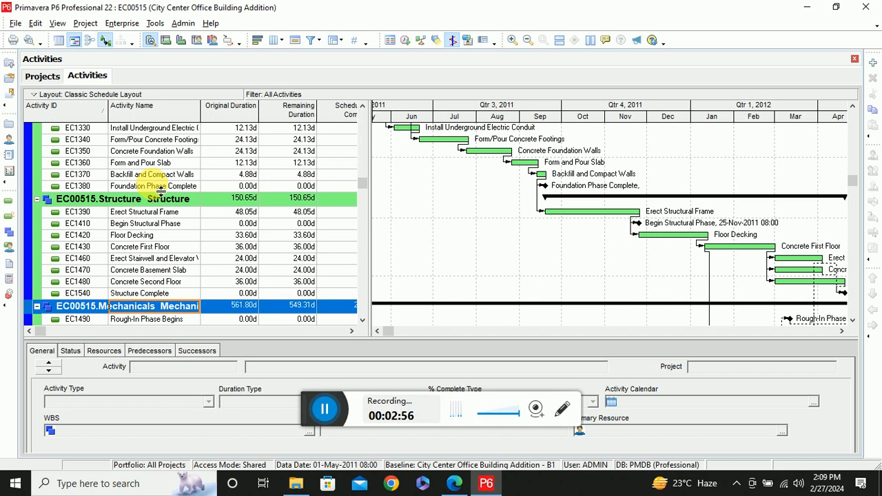
scroll(160, 189, up, 4)
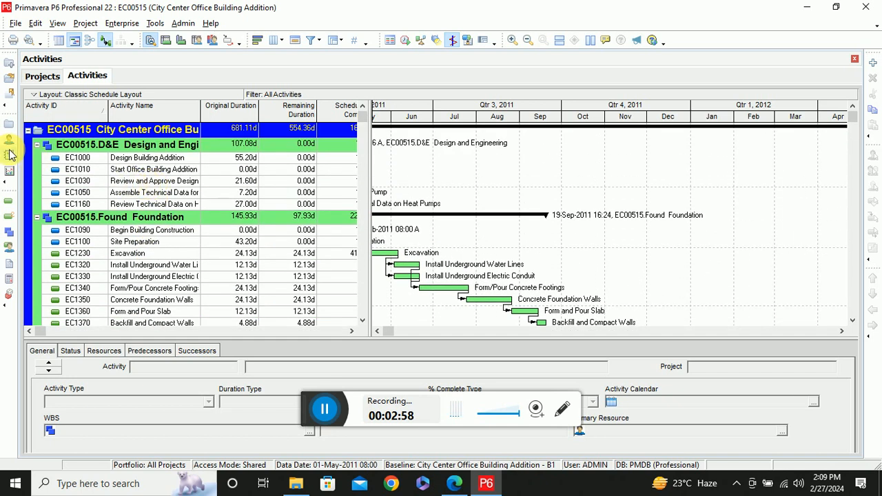
click(37, 145)
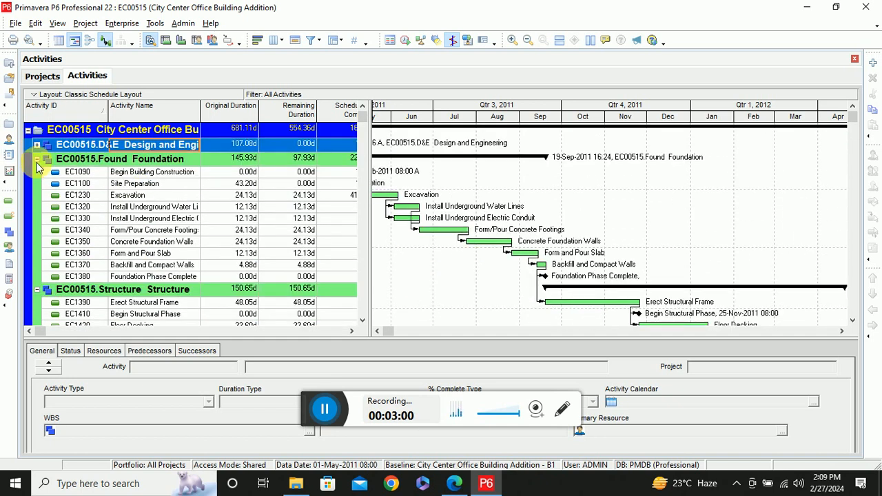
click(36, 159)
click(36, 173)
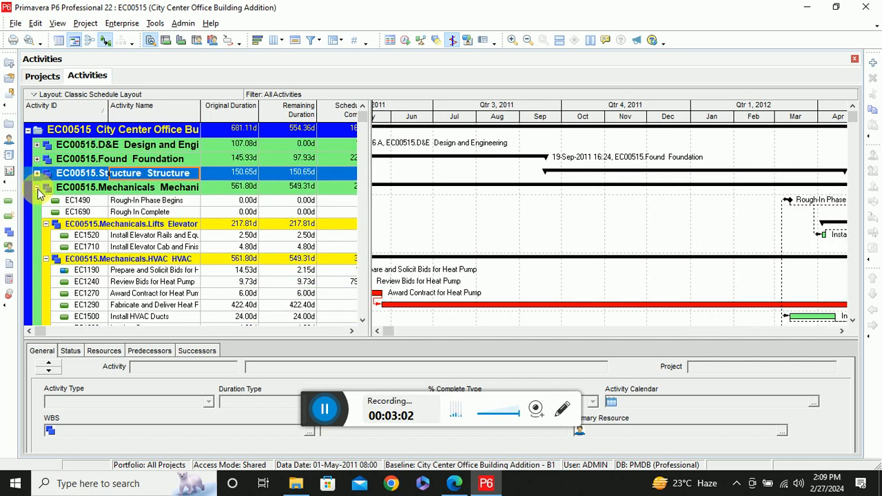
click(37, 188)
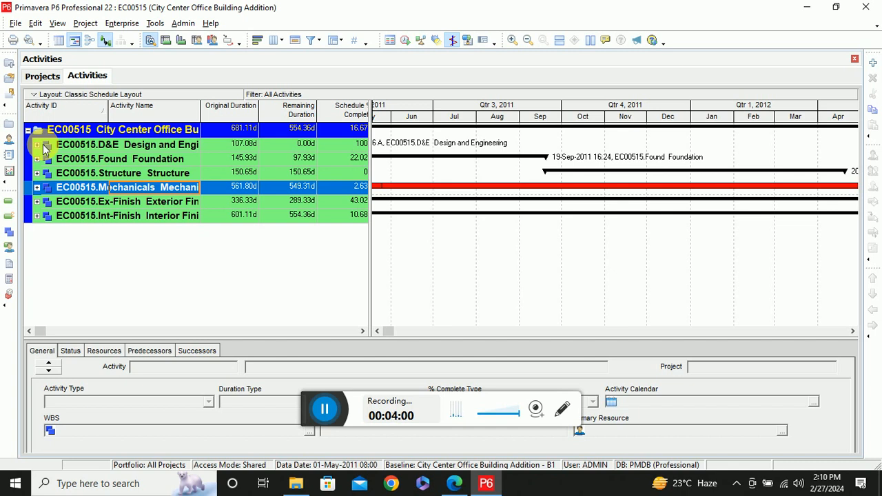
click(123, 23)
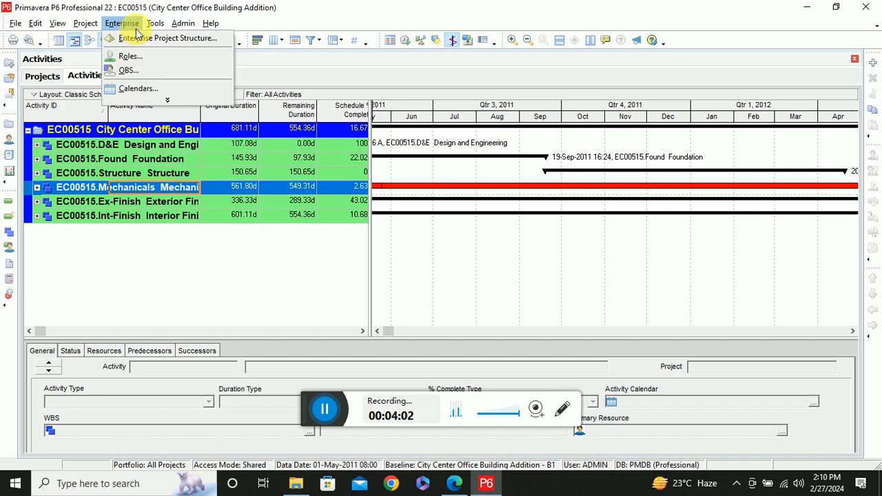
mouse_move(168, 101)
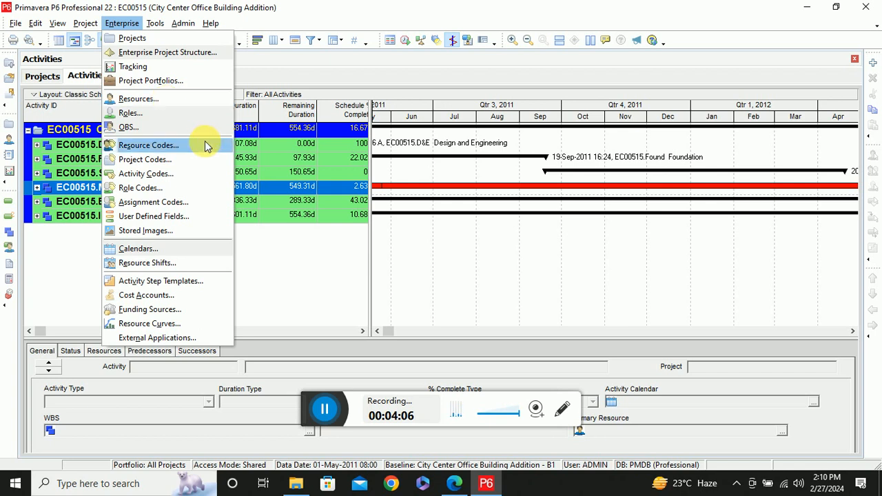
click(308, 264)
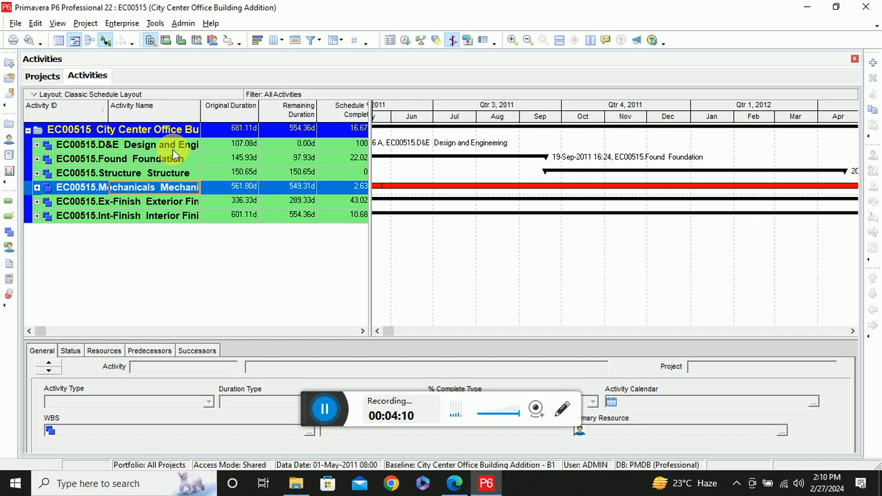
Open the EC00501 Haitang Corporate Park project, expand its WBS and show the start of its schedule in the Gantt chart
click(45, 78)
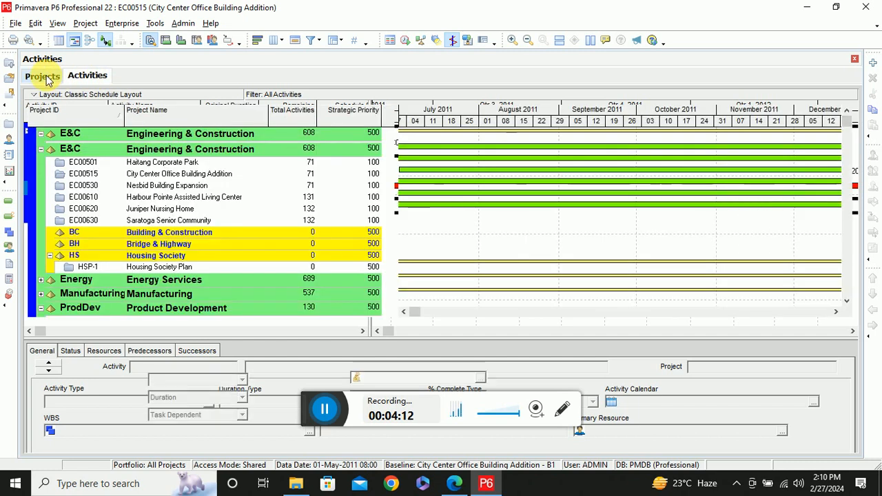
click(9, 78)
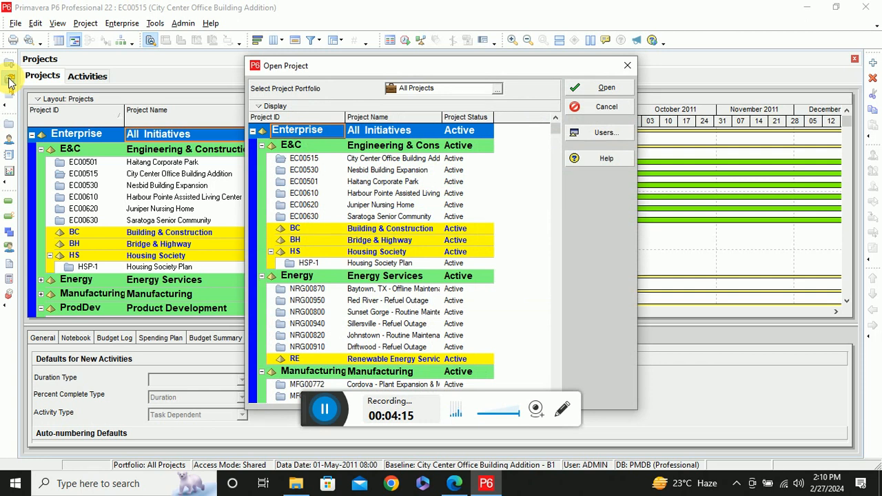
double_click(363, 183)
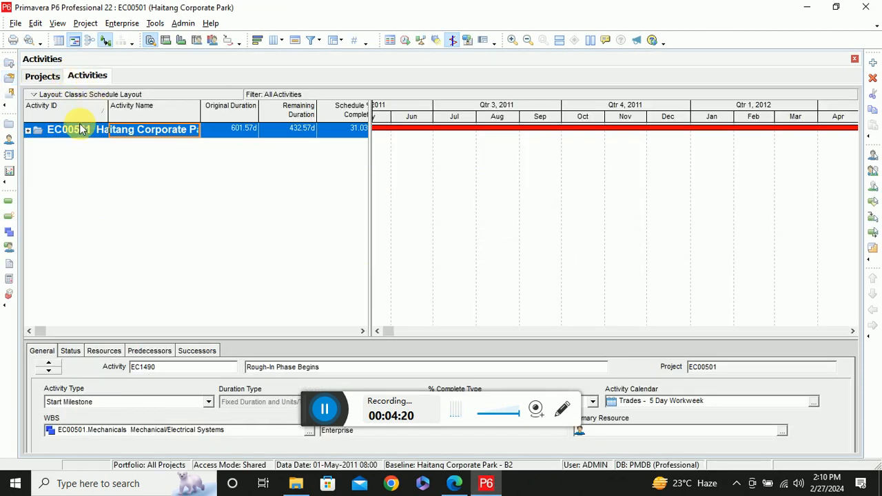
click(29, 131)
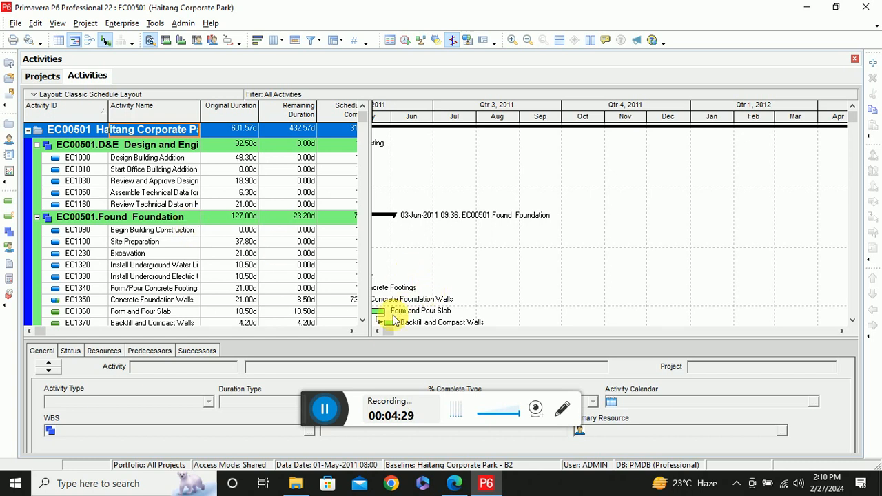
click(377, 332)
click(377, 331)
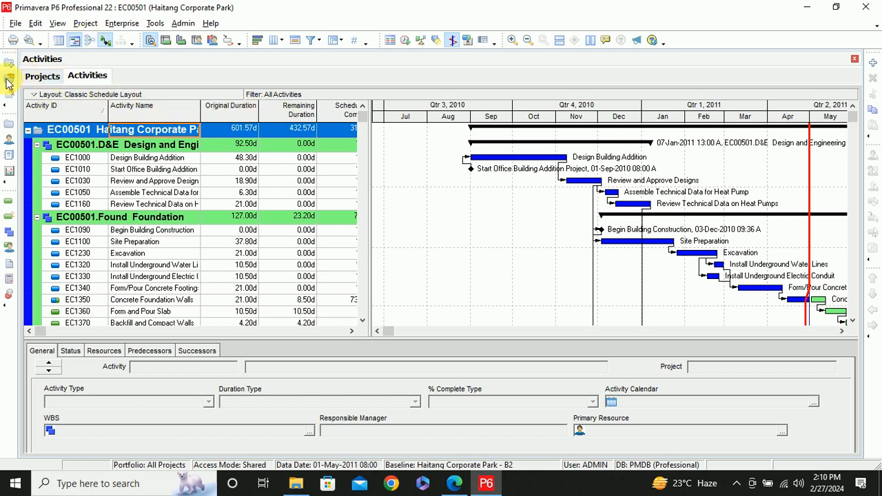
Close the Haitang Corporate Park project and open the HSP-1 Housing Society Plan project in the activities view
click(16, 23)
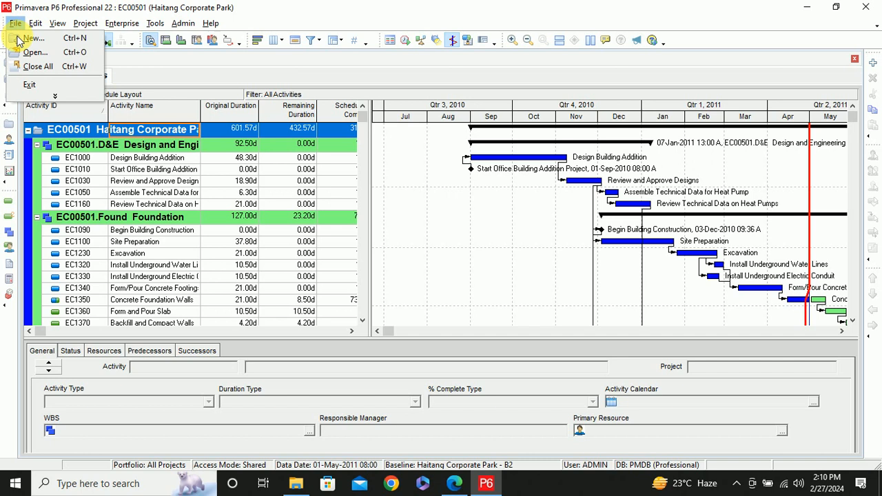
click(39, 69)
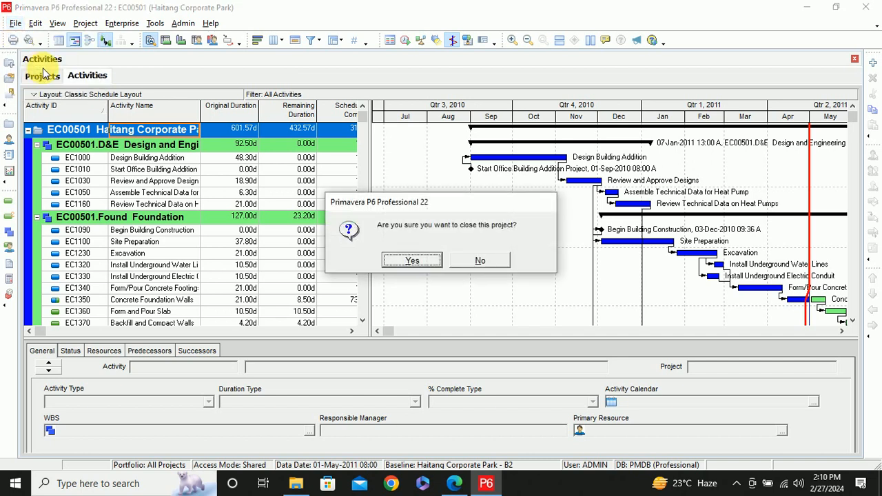
click(412, 261)
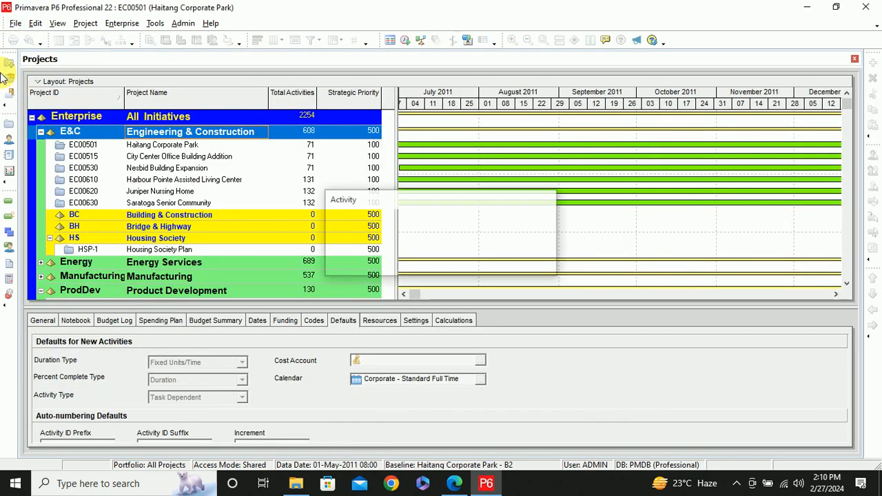
click(9, 77)
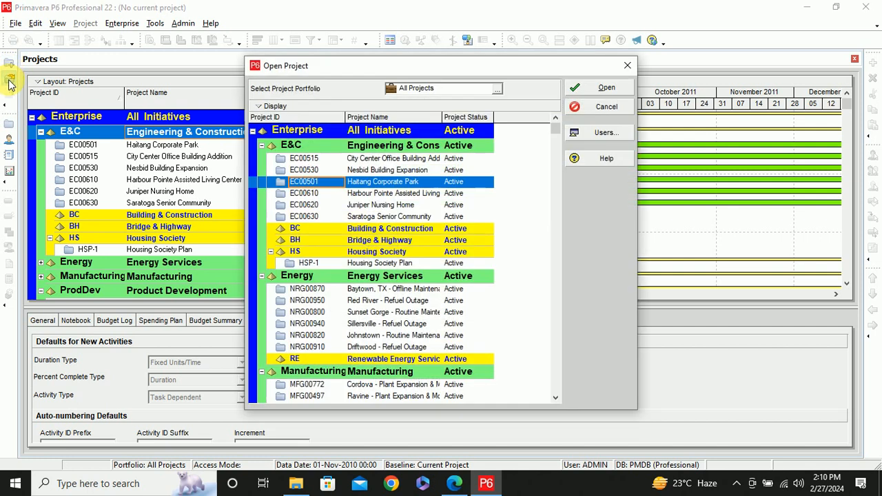
double_click(370, 264)
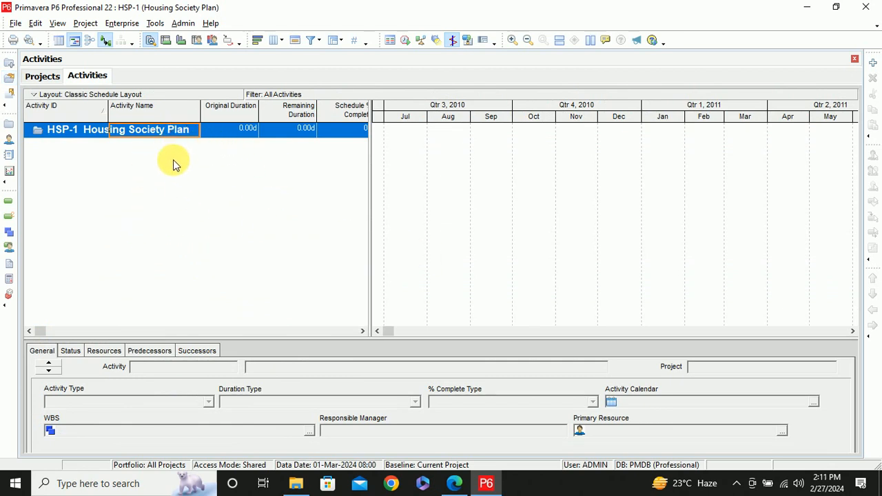
click(42, 77)
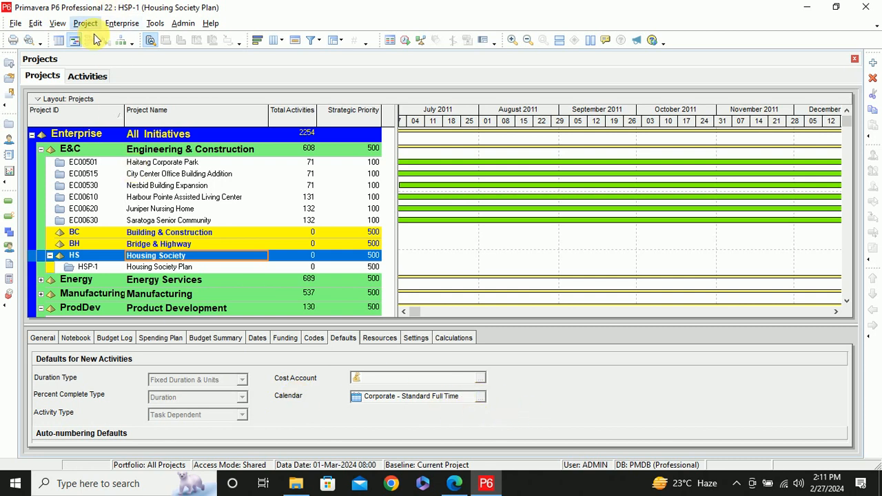
click(90, 75)
Add a new activity named ABC under the HSP-1 Housing Society Plan project
click(59, 130)
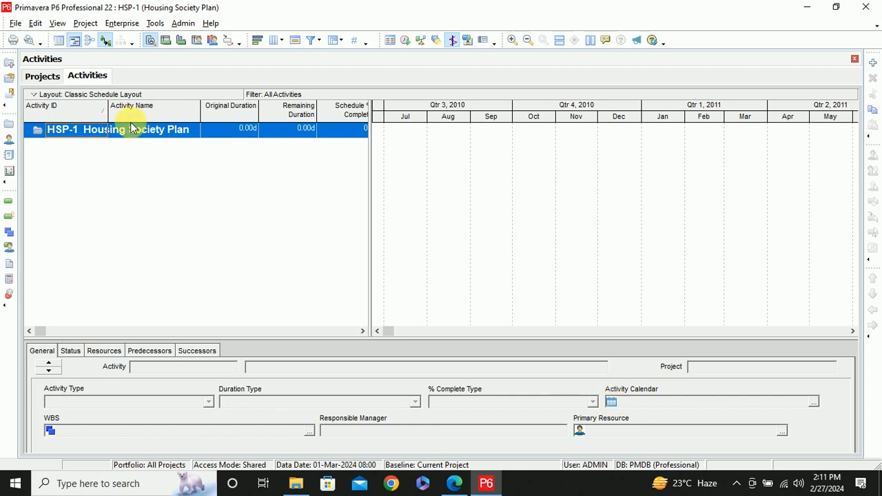
click(873, 63)
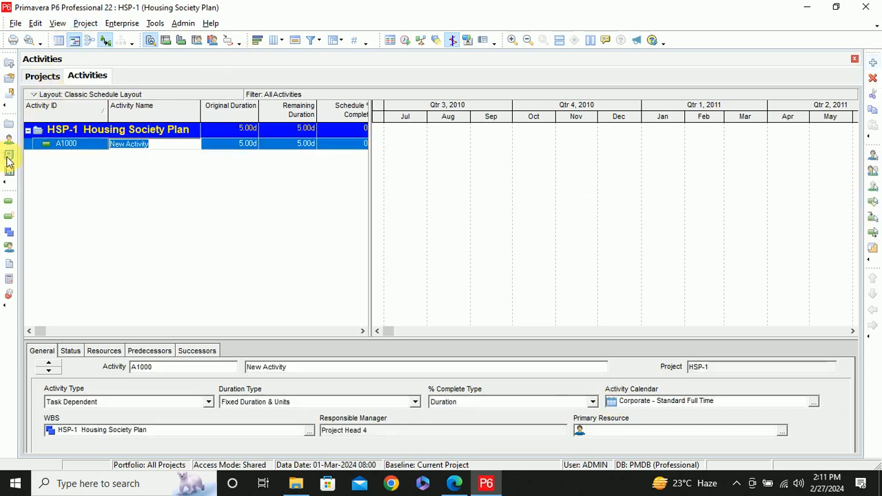
double_click(142, 144)
key(BackSpace)
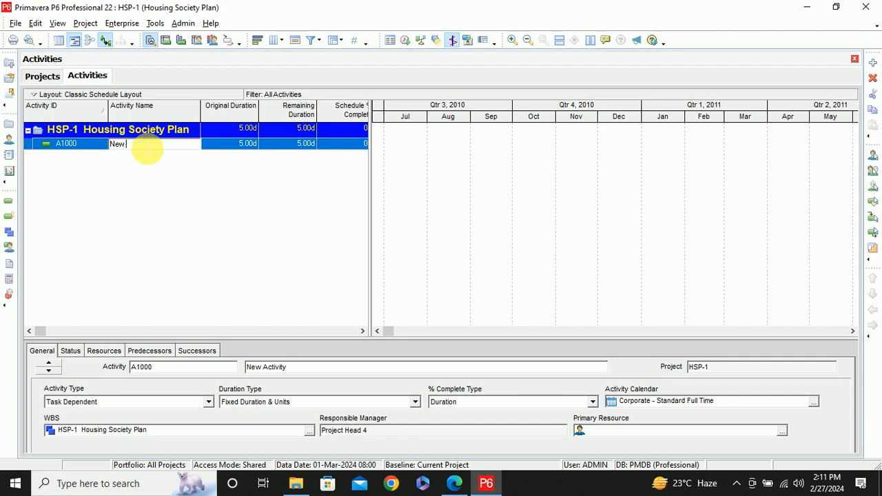
text(ABC)
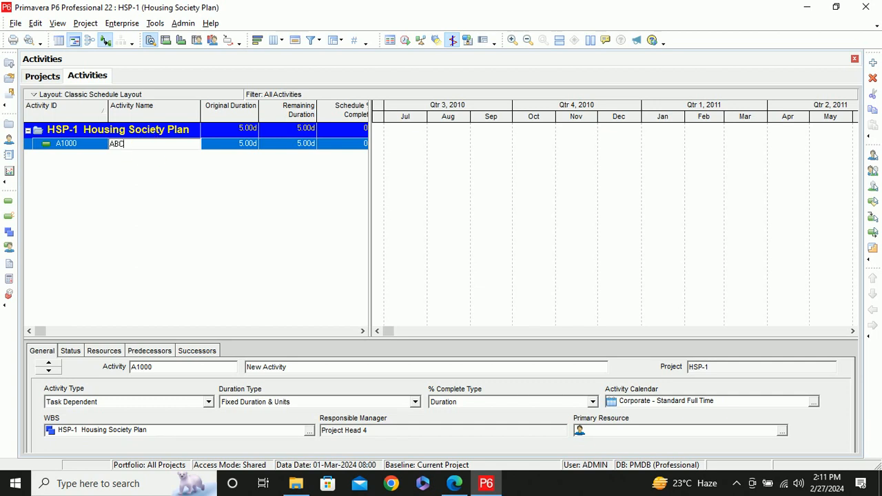
click(246, 204)
Assign the Demo calendar to activity ABC
click(111, 131)
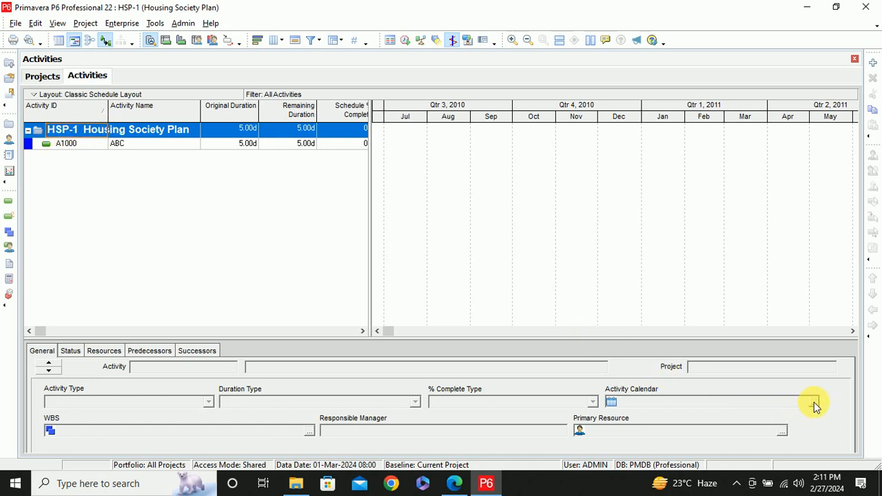
click(64, 143)
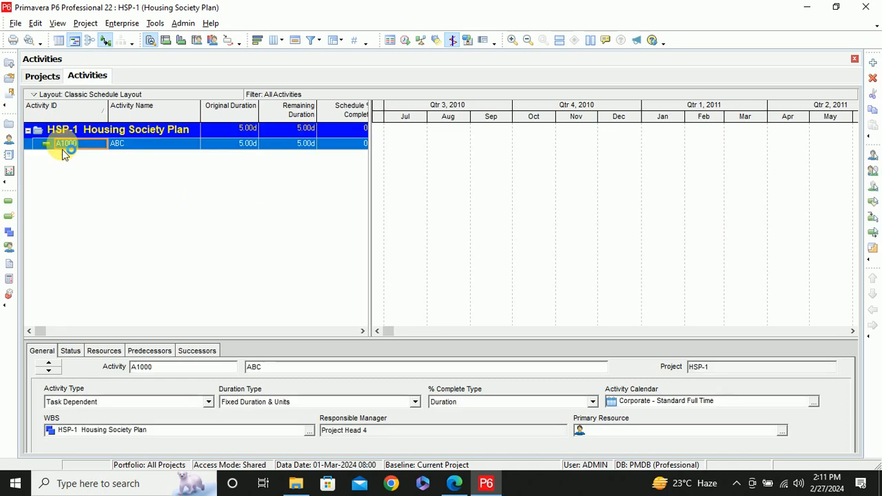
click(812, 401)
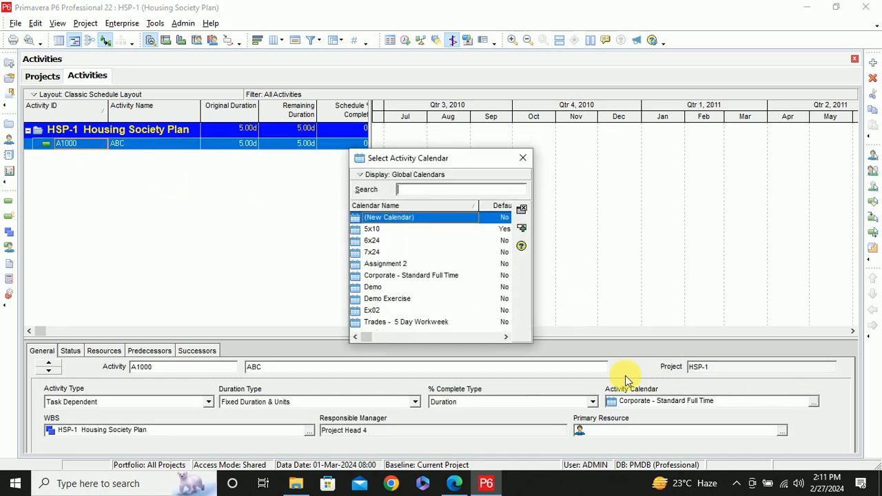
double_click(372, 288)
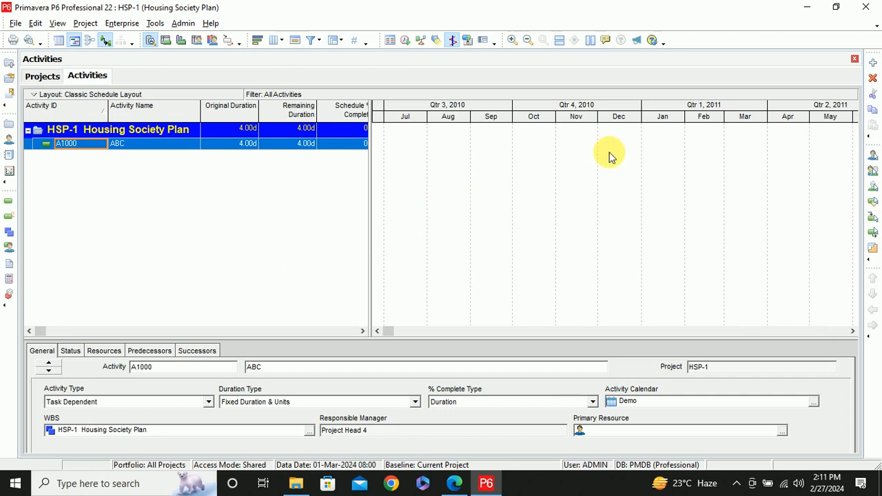
Add five more activities to the Housing Society Plan, keeping their default names
click(872, 63)
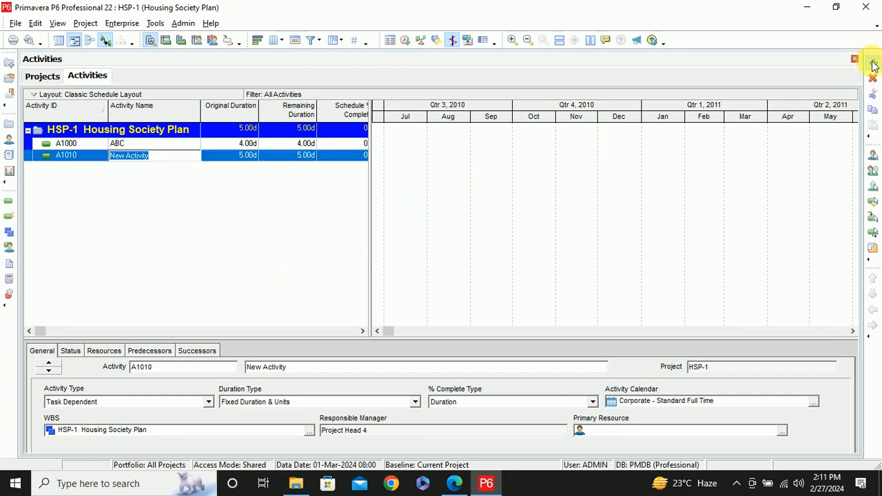
click(872, 64)
click(873, 66)
click(872, 63)
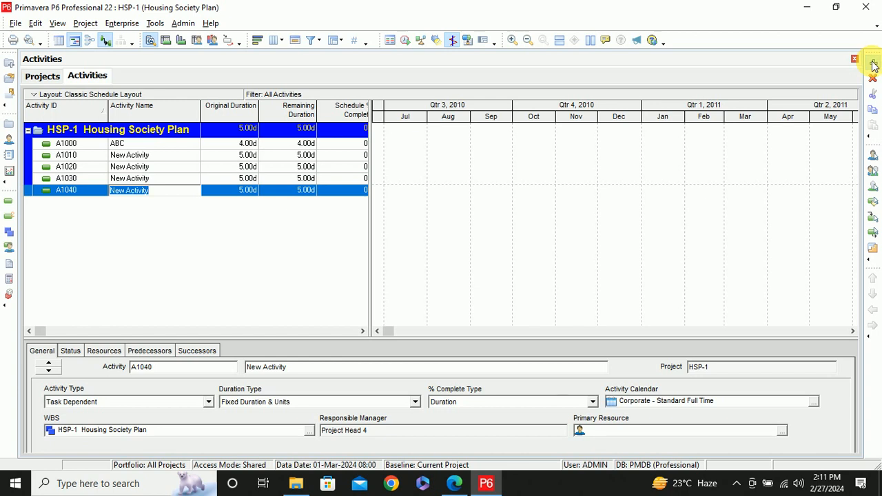
click(872, 63)
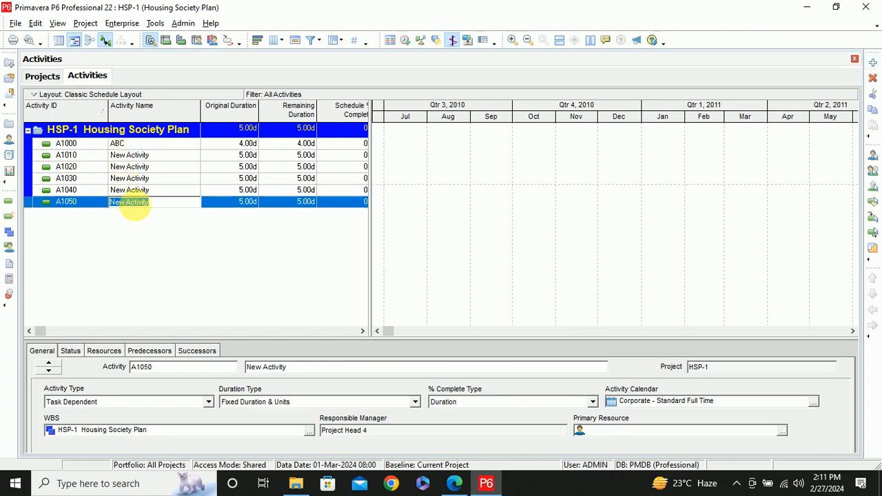
Rename the six activities A1000 to A1050 as A, B, C, D, E and F in order
click(126, 142)
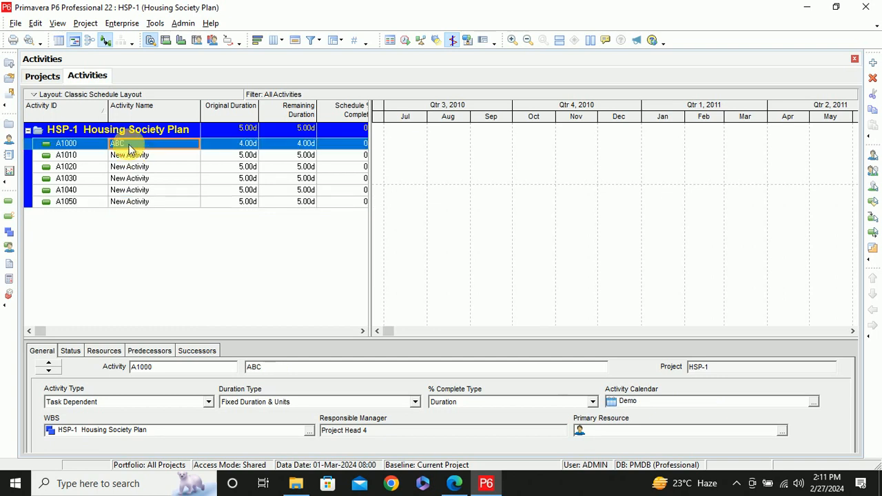
text(A)
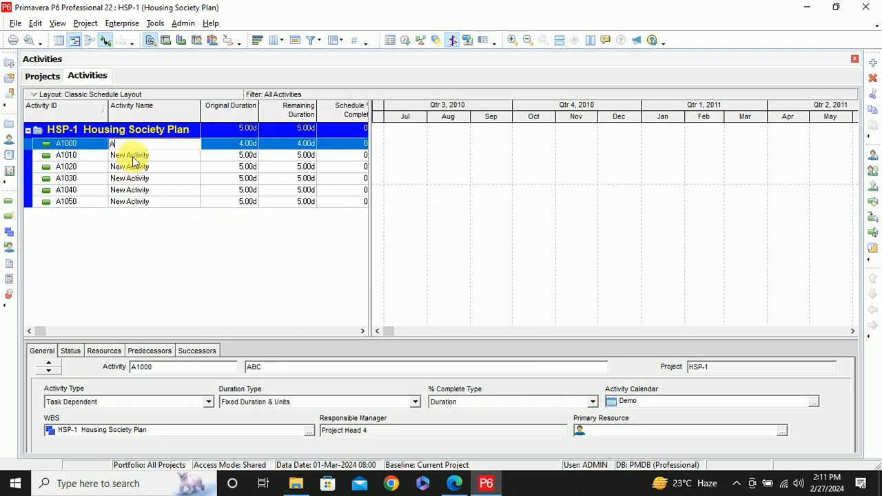
click(130, 157)
text(B)
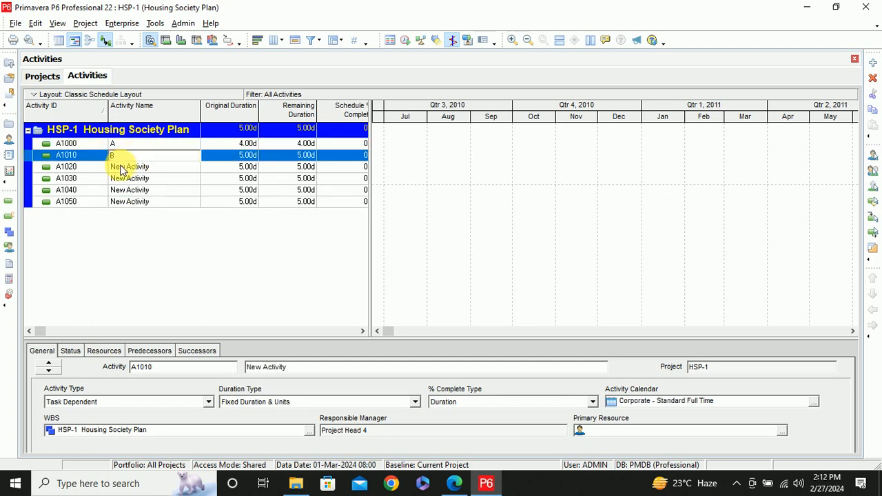
click(129, 168)
text(C)
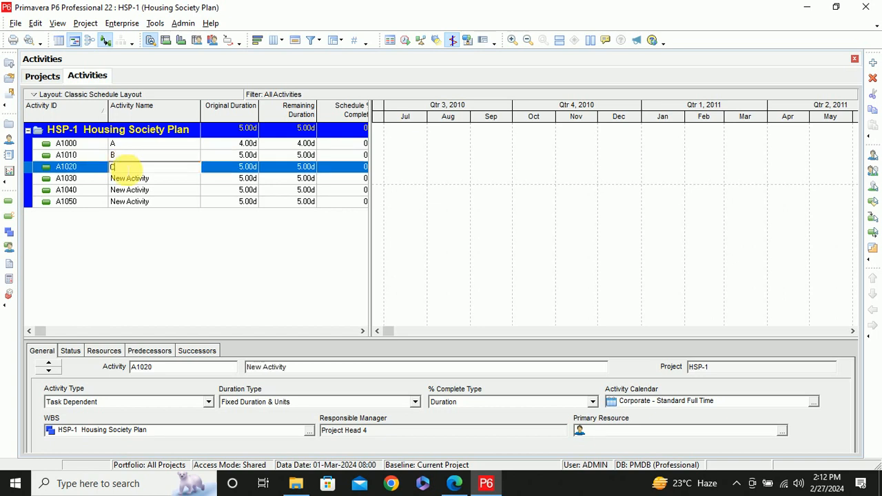
click(134, 179)
text(D)
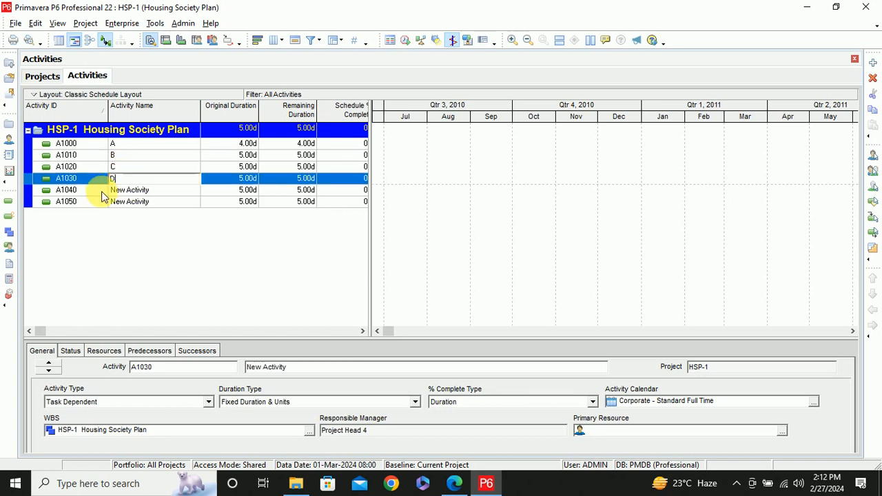
click(143, 192)
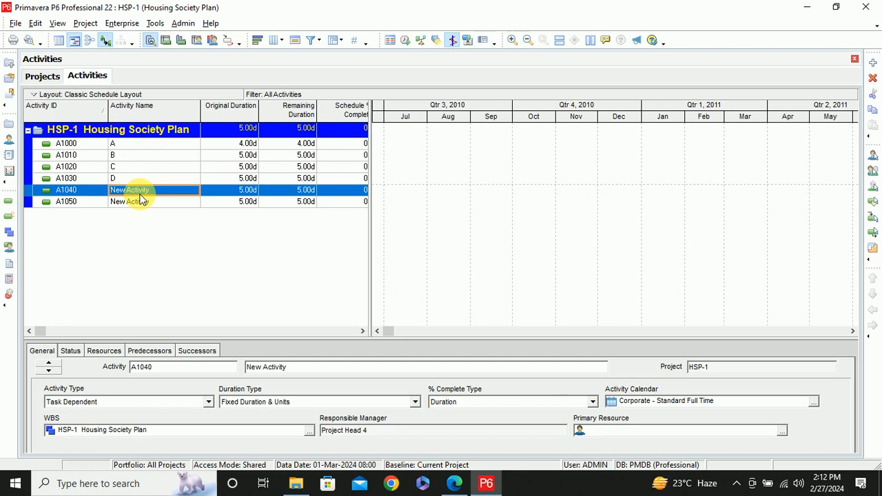
text(E)
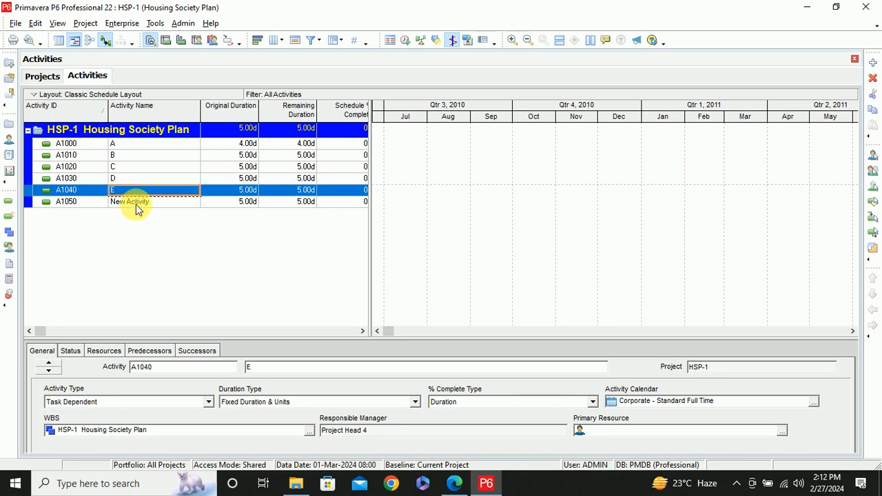
click(136, 203)
text(F)
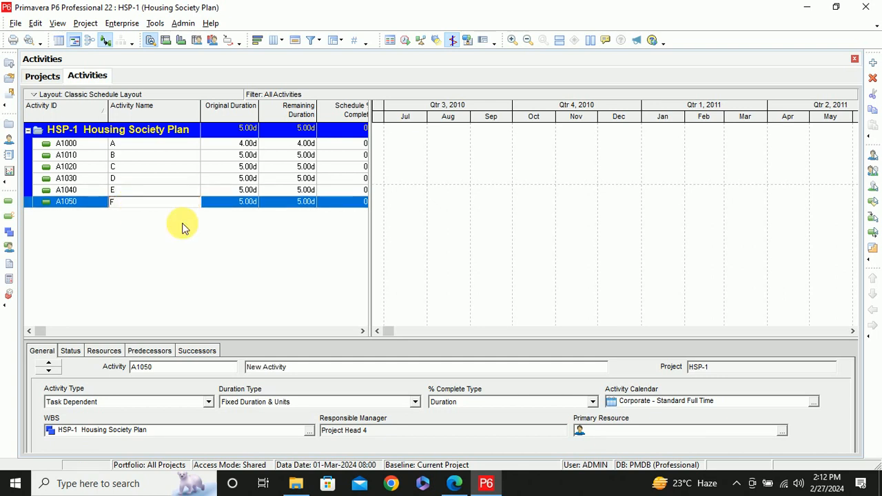
key(Return)
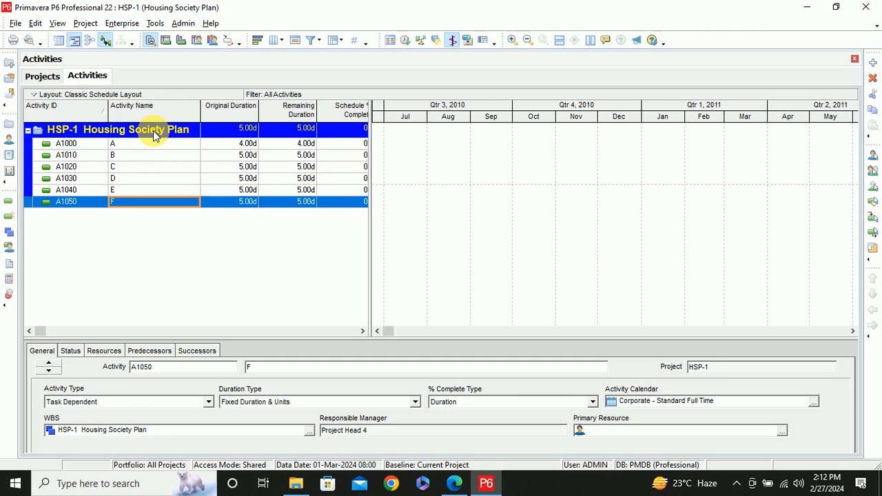
Review the general and status details of activity A
click(112, 145)
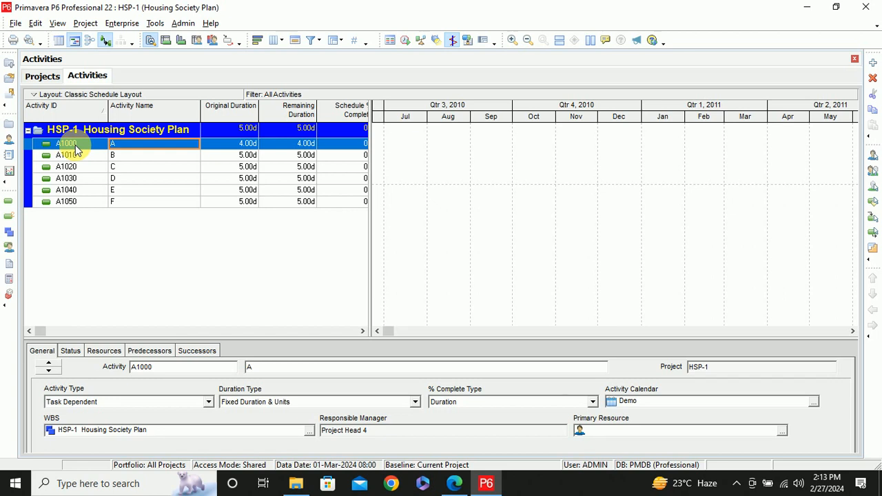
click(160, 369)
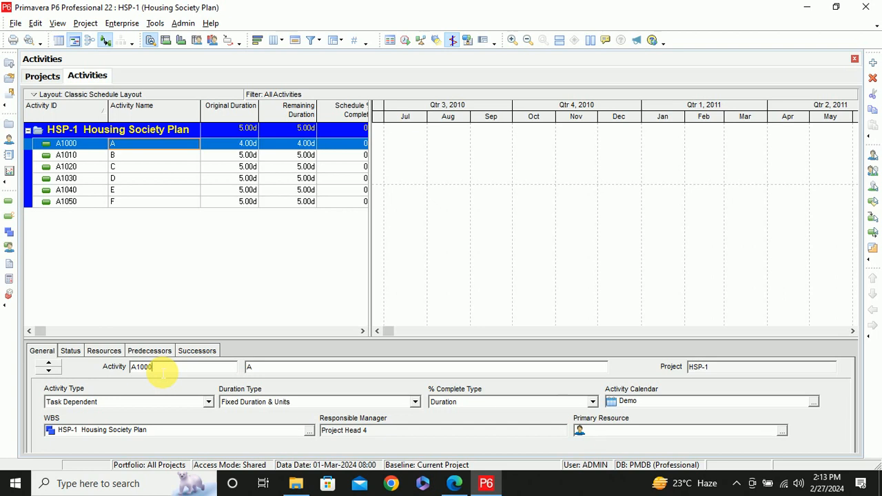
click(68, 351)
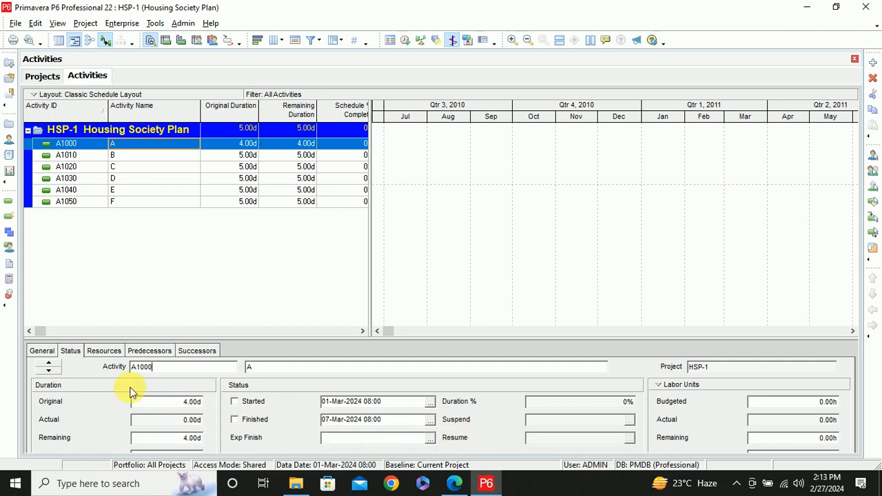
click(40, 353)
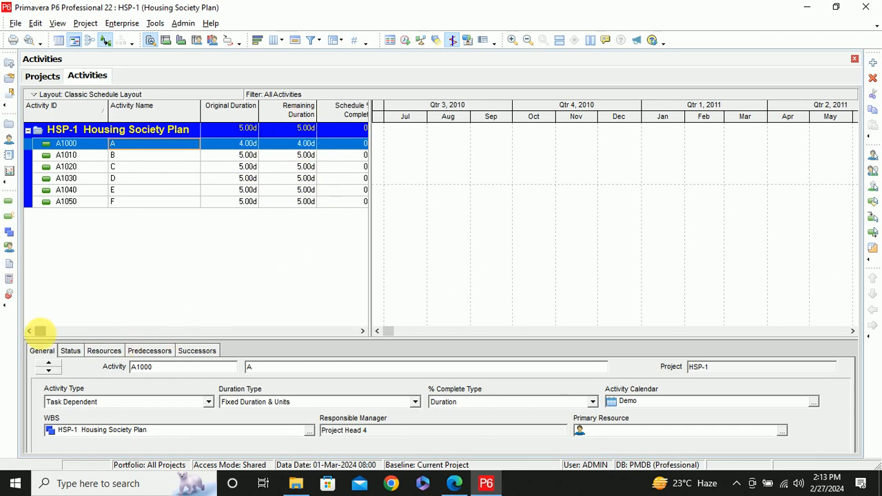
Widen the activity table to reveal the columns up to Total Float and review activity A's durations, schedule percentage, start and finish
drag(381, 225, 634, 226)
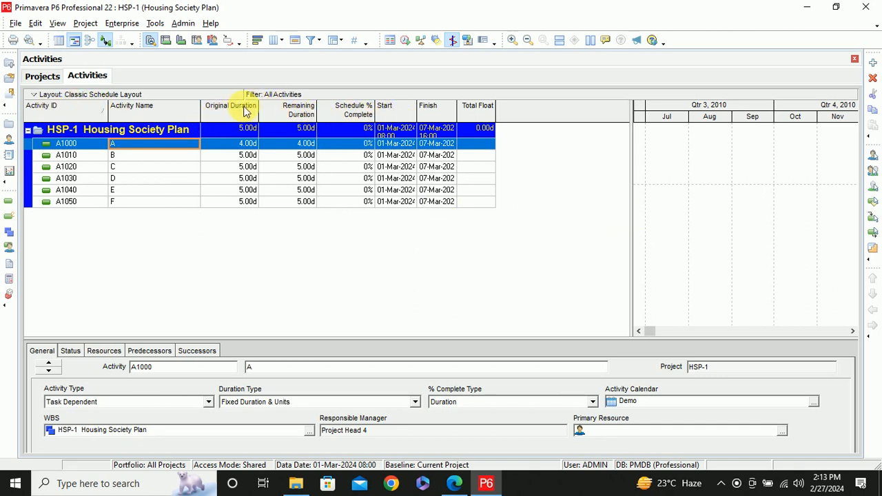
key(Tab)
key(Tab)
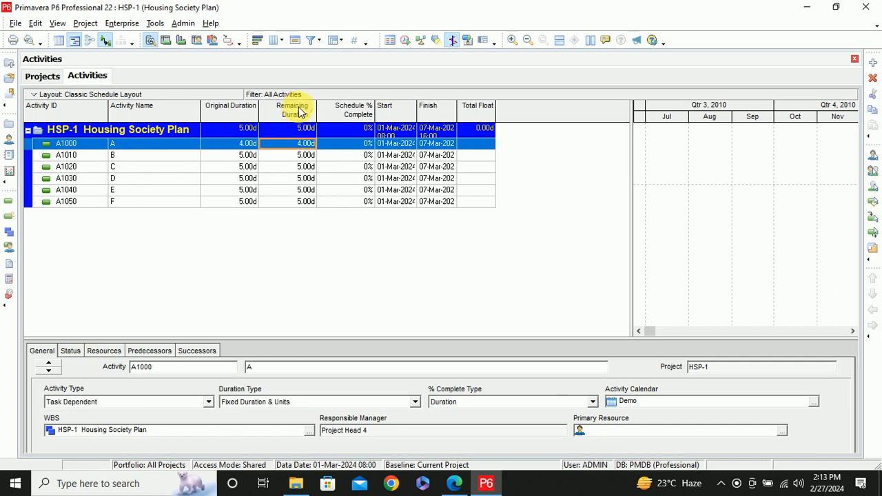
key(Tab)
key(Tab)
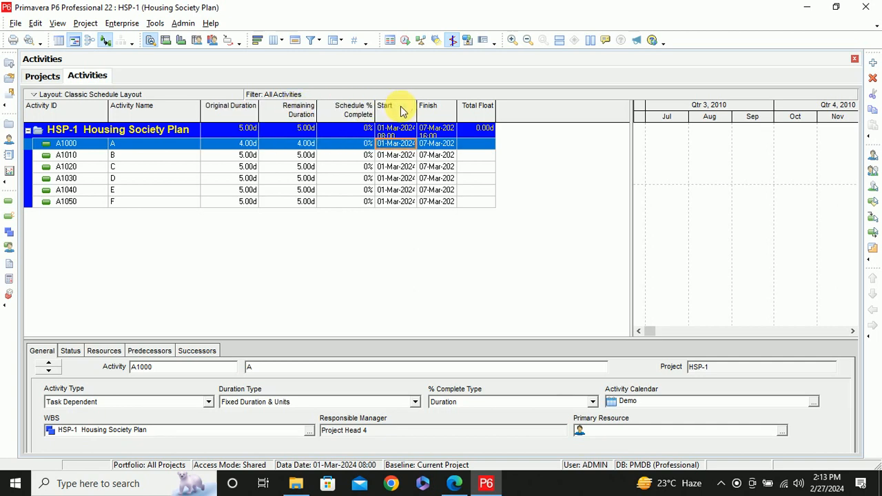
key(Tab)
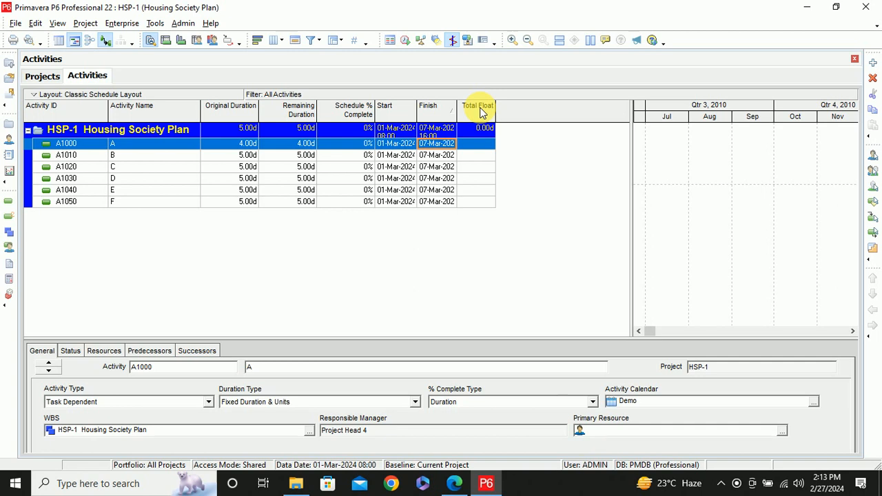
right_click(167, 113)
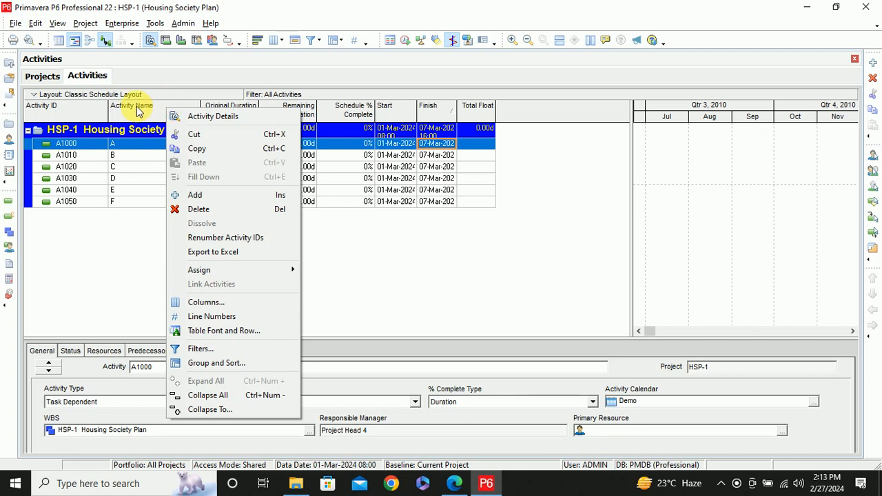
click(138, 112)
right_click(143, 97)
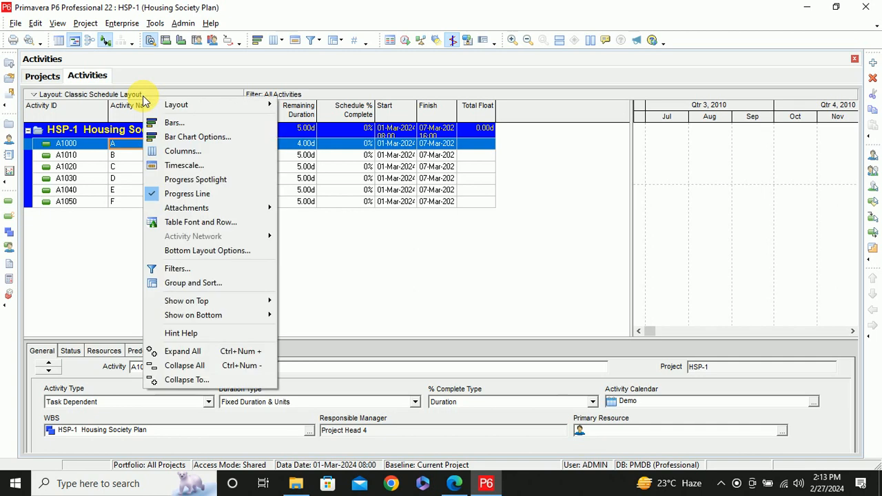
click(479, 250)
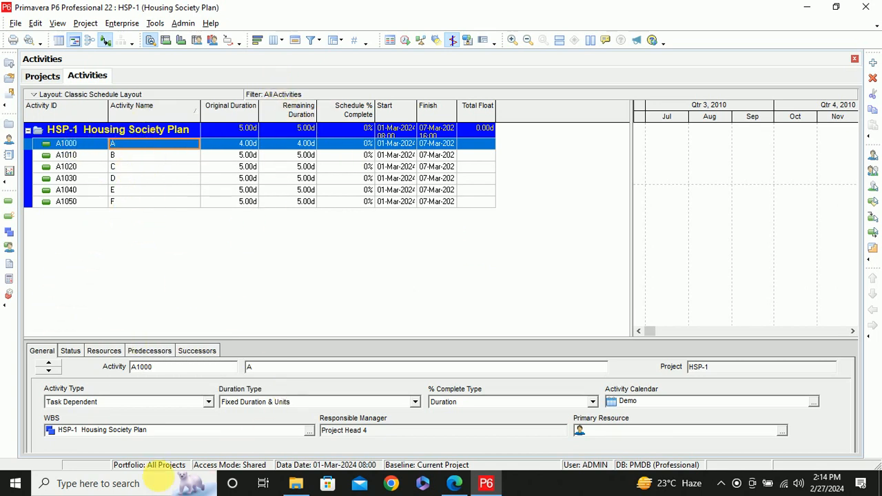
Switch to Excel 2013, create a blank workbook and dismiss the activation wizard
click(126, 484)
text(excel)
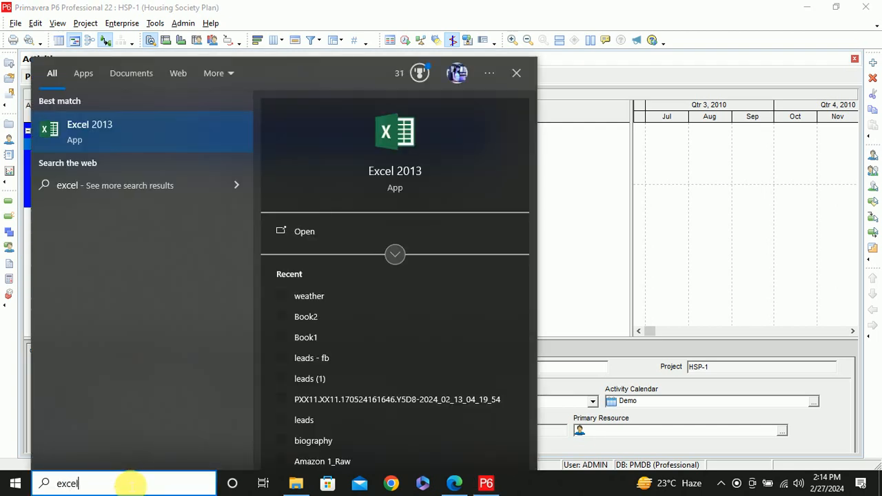
key(Return)
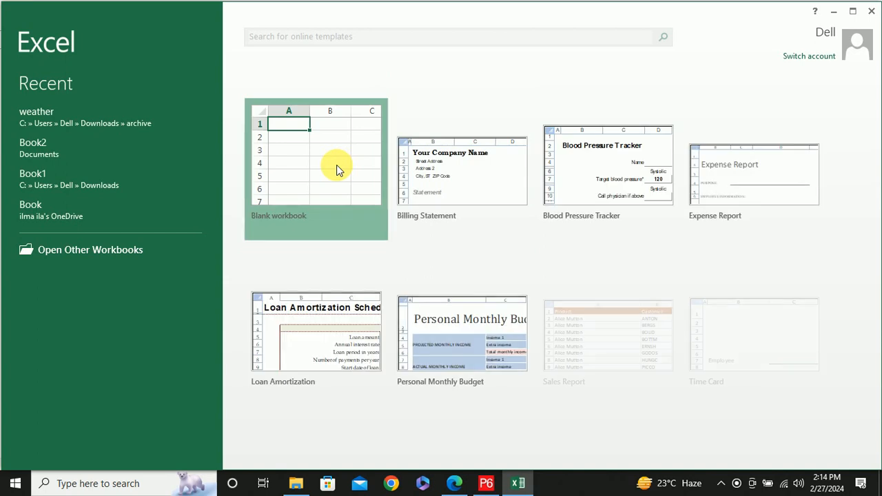
click(336, 165)
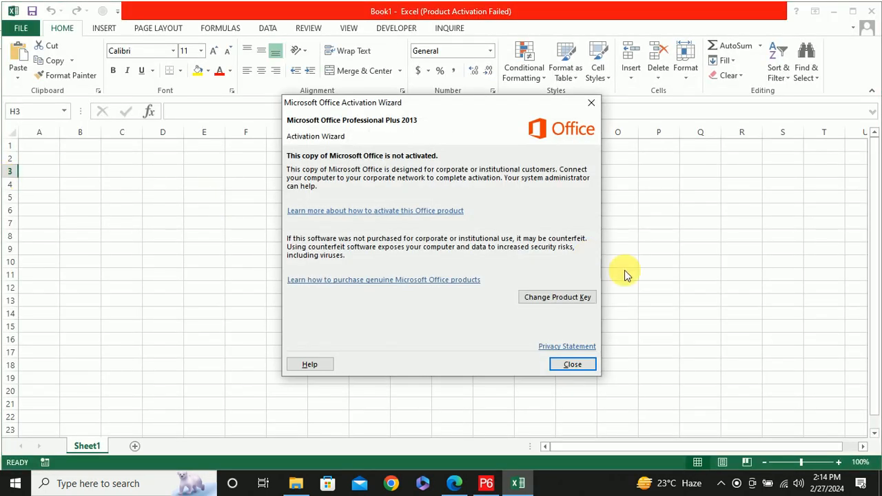
click(573, 365)
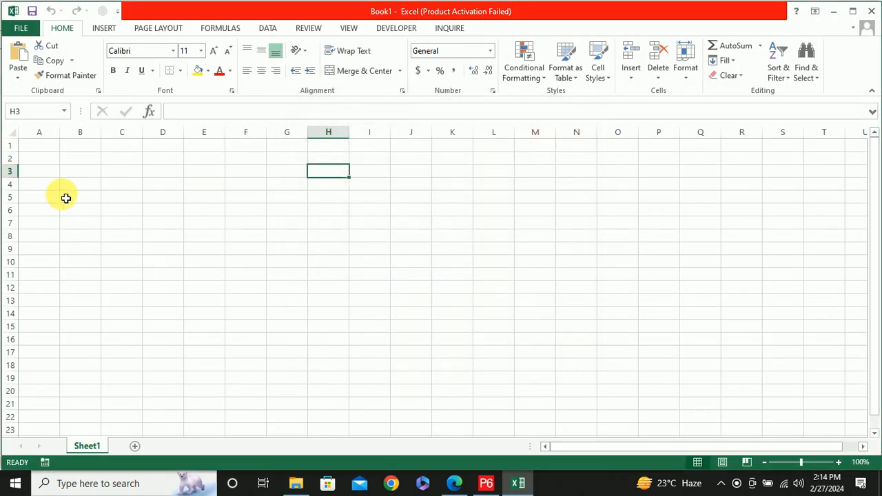
click(57, 174)
text(a)
key(Return)
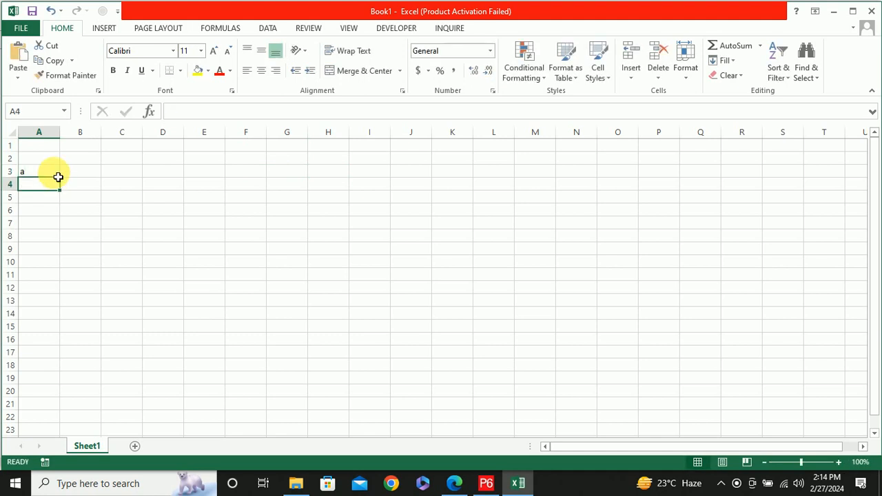
key(BackSpace)
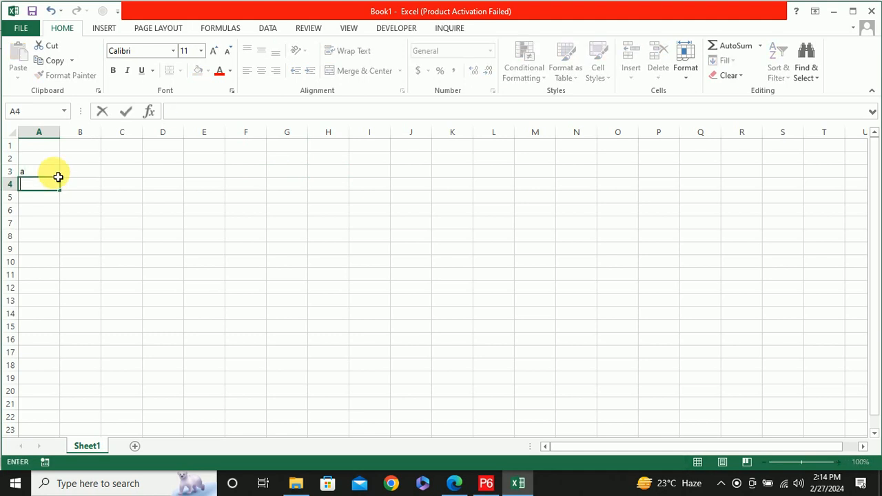
List the activity names A, B, C, D, E and F in cells A3 to A8
click(57, 173)
key(BackSpace)
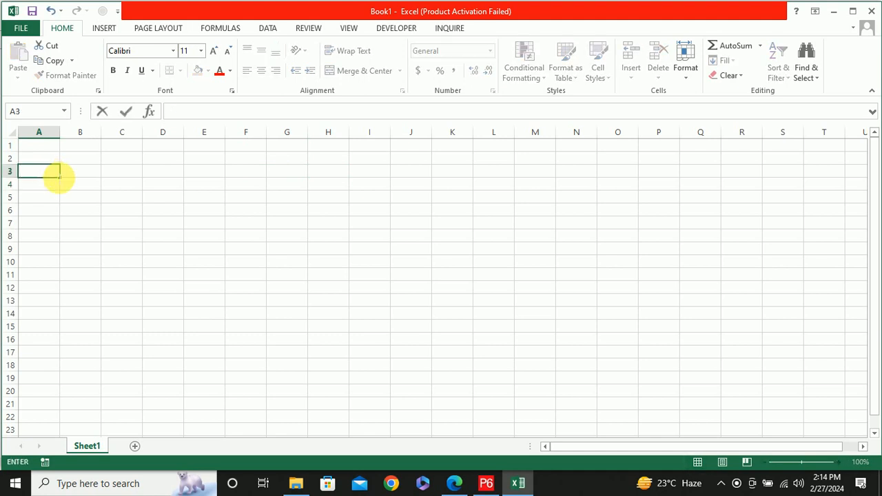
text(A)
key(Return)
text(B)
key(Return)
text(C)
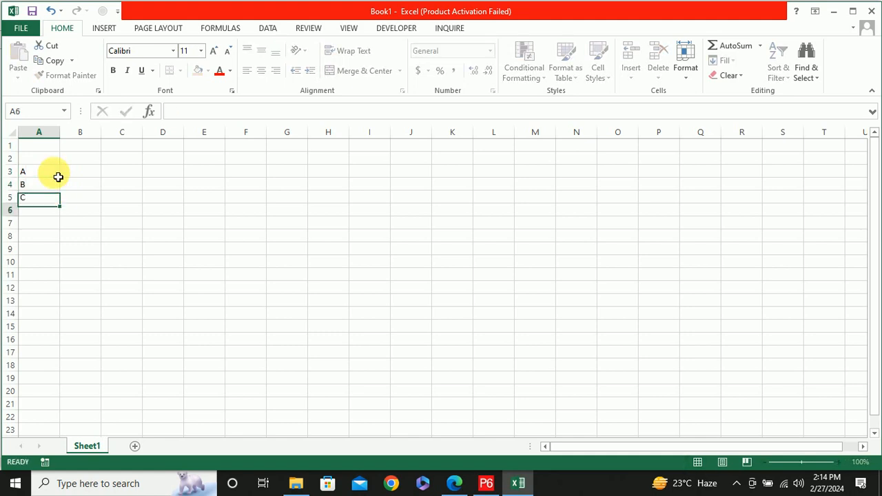
key(Return)
text(D)
key(Return)
text(E)
key(Return)
text(F)
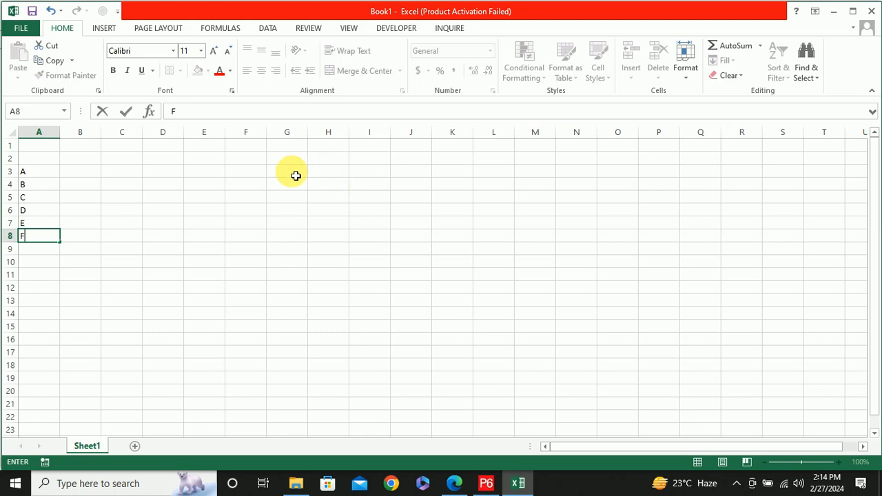
Enter the label A in F3 and fill cells G3 to I3 yellow as activity A's bar
click(250, 173)
text(A)
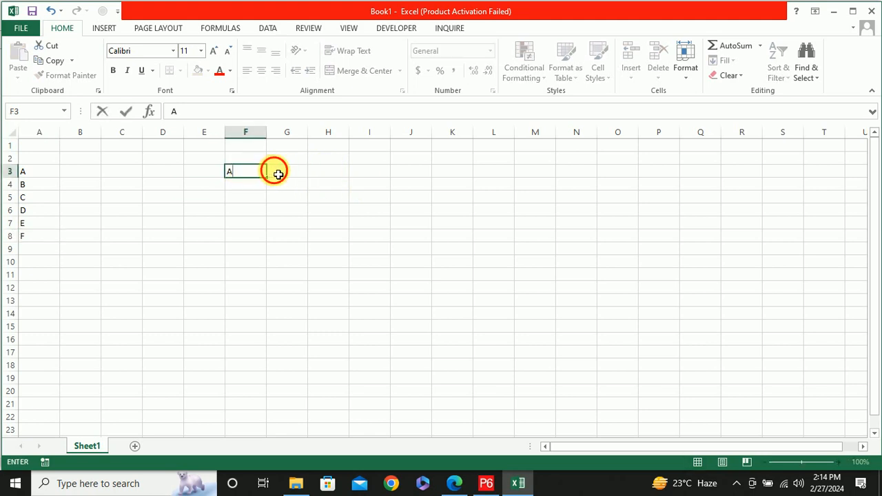
click(279, 172)
drag(333, 181, 368, 177)
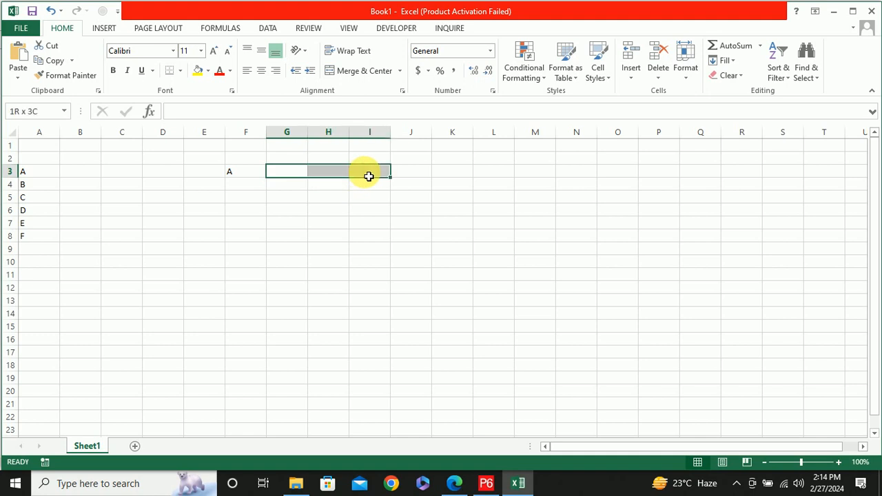
click(198, 73)
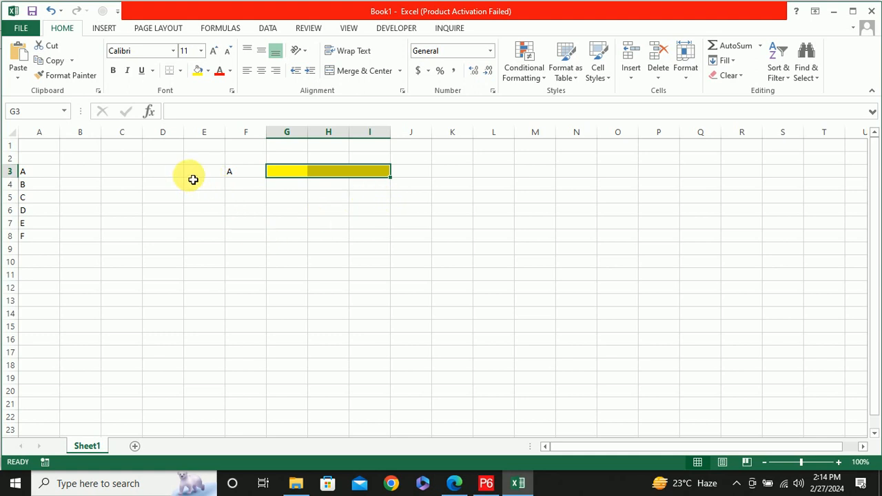
Enter 3 in B3 for activity A and head the two columns ACTIVITY in A2 and DURATION in B2
click(84, 172)
text(3)
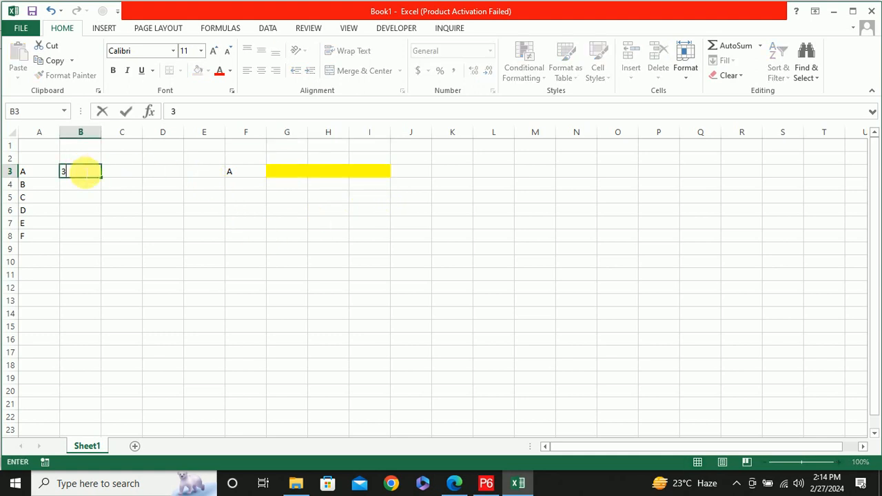
click(81, 159)
text(DURATION)
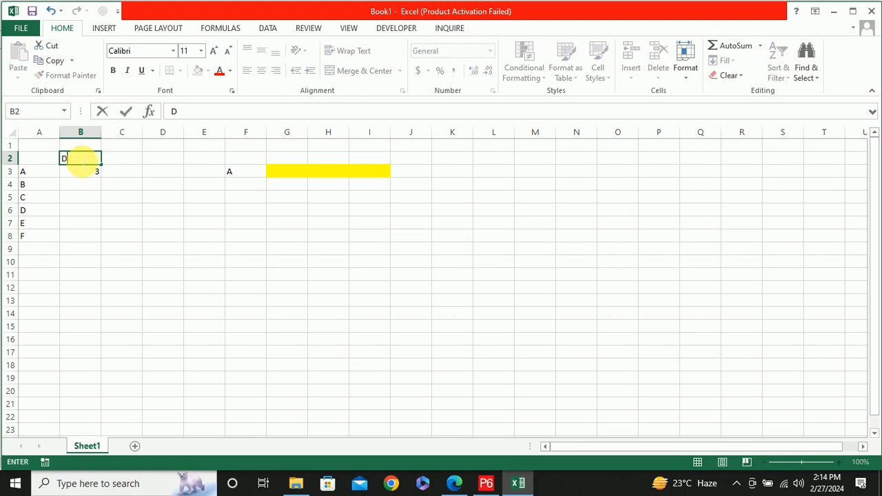
click(40, 160)
text(ACTIVI)
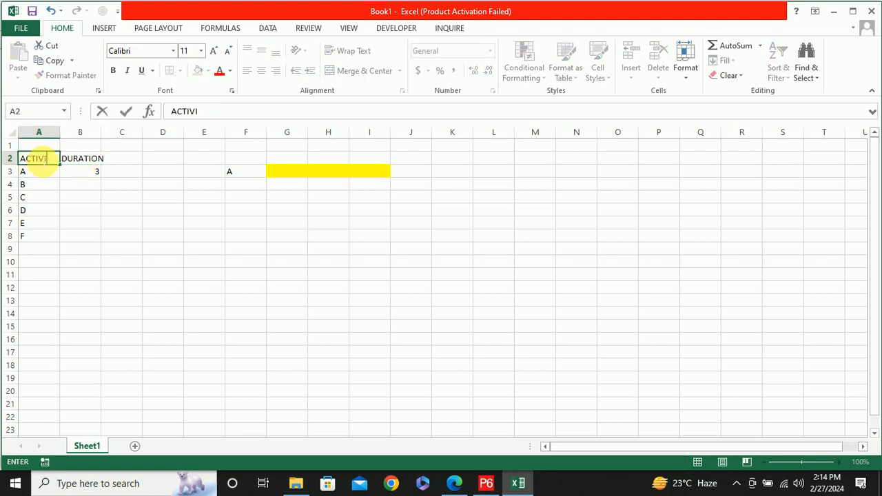
text(TY)
Enter durations 2, 4, 5, 3 and 4 for activities B to F in cells B4 to B8
click(86, 183)
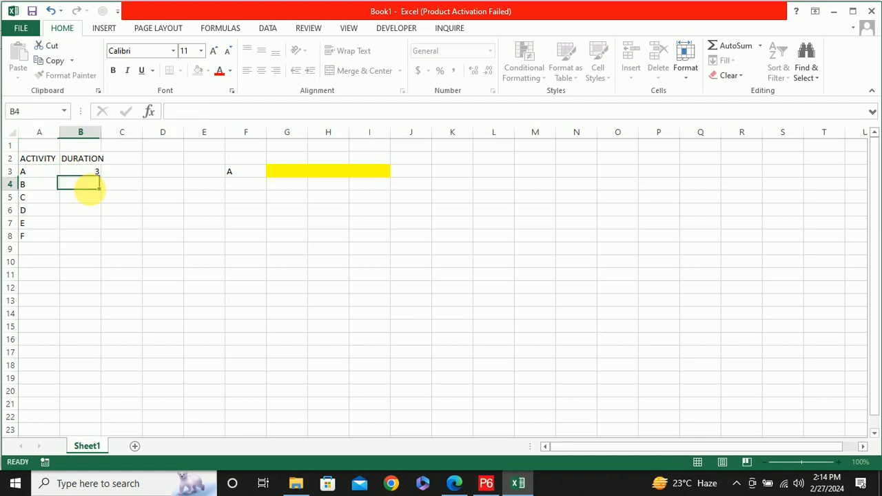
text(2)
key(Return)
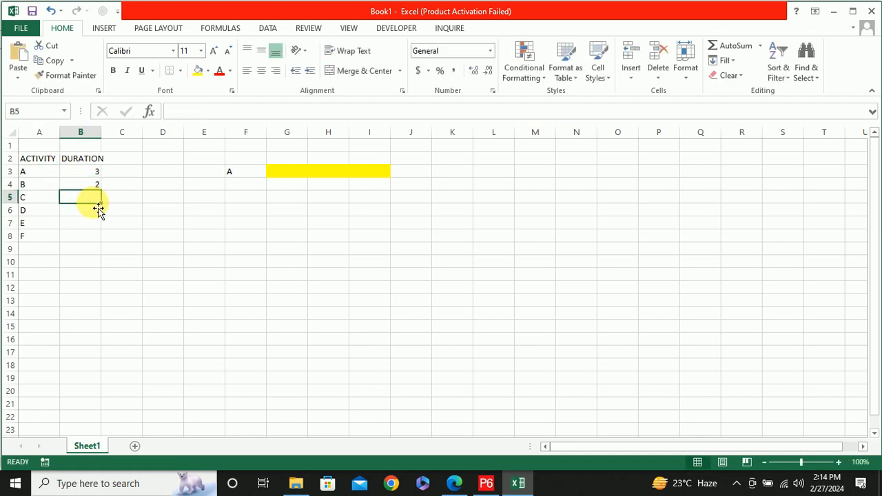
text(4)
key(Return)
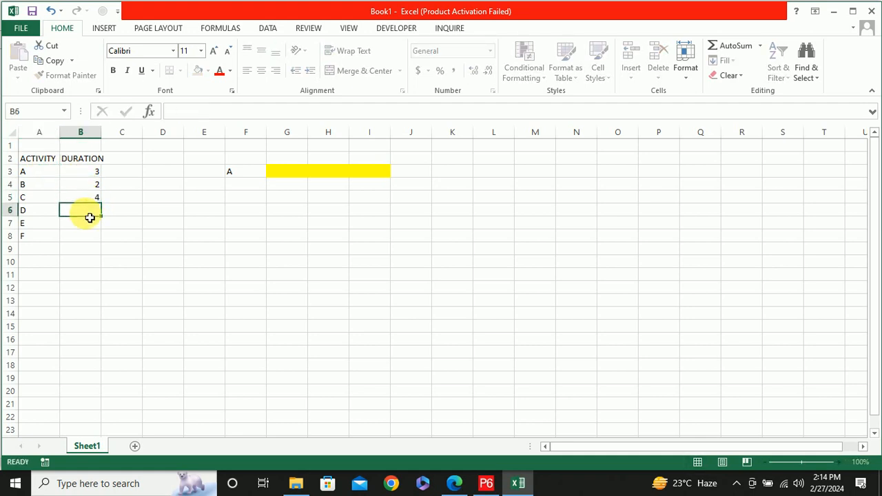
text(5)
key(Return)
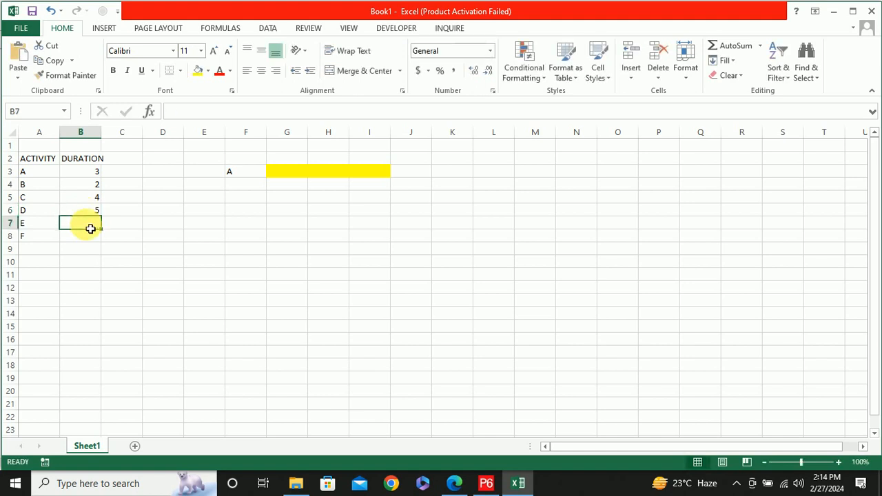
text(3)
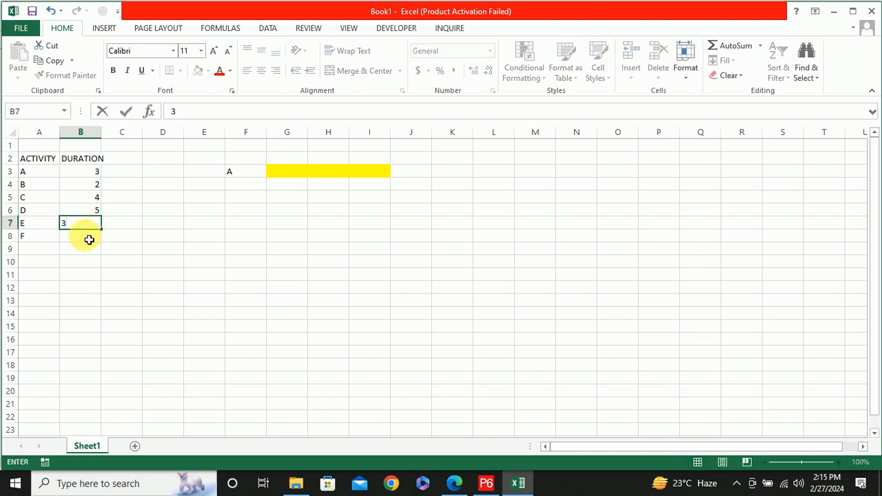
key(Return)
text(4)
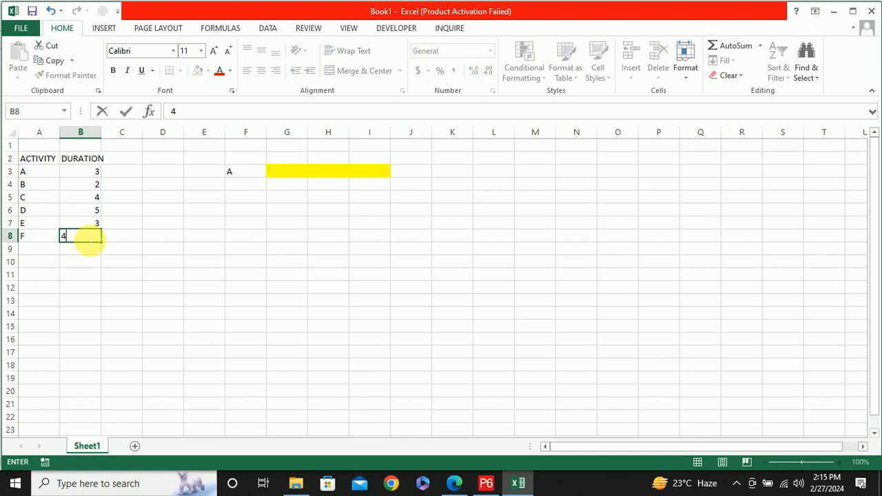
click(190, 252)
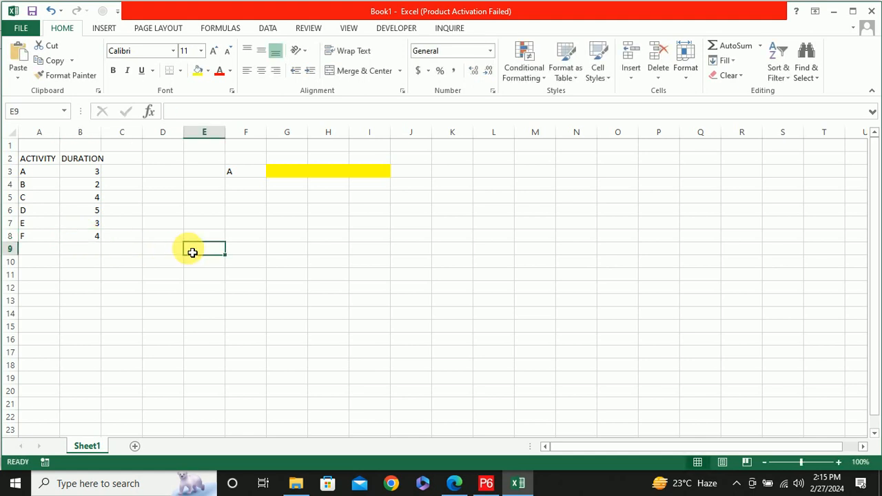
click(30, 263)
drag(30, 264, 83, 266)
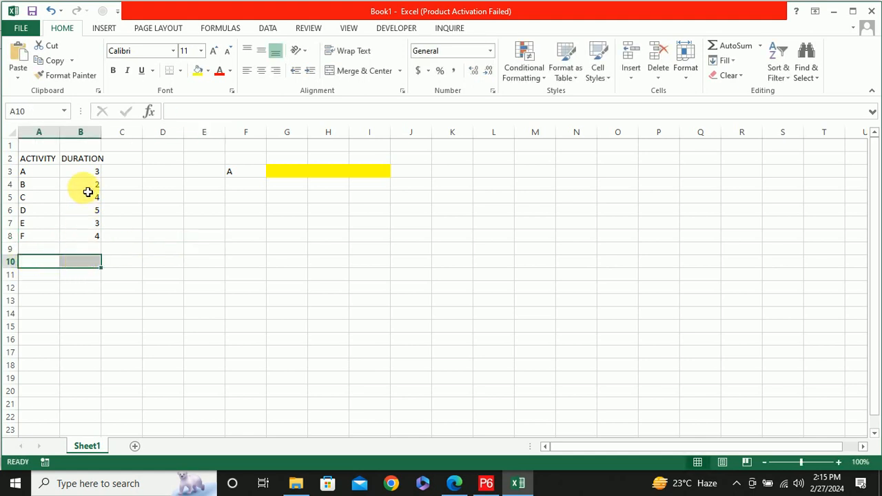
drag(87, 173, 103, 241)
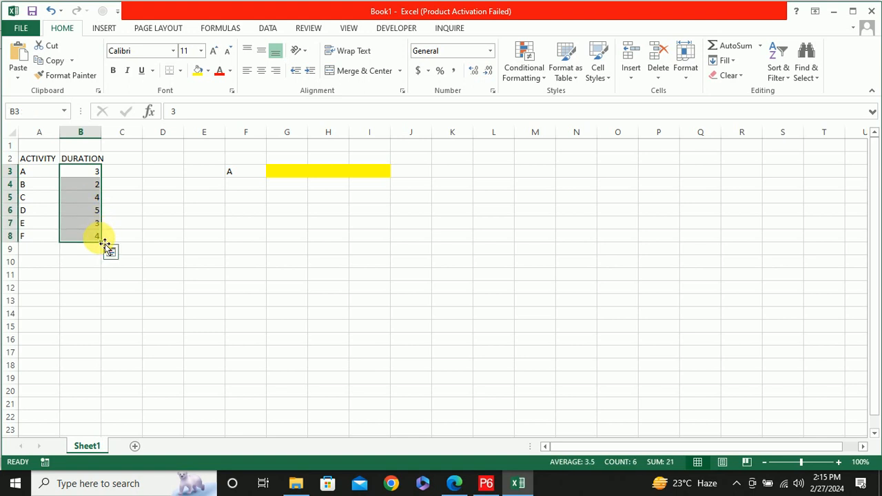
Enter A in C4, beside activity B's duration, to make B depend on activity A
click(124, 162)
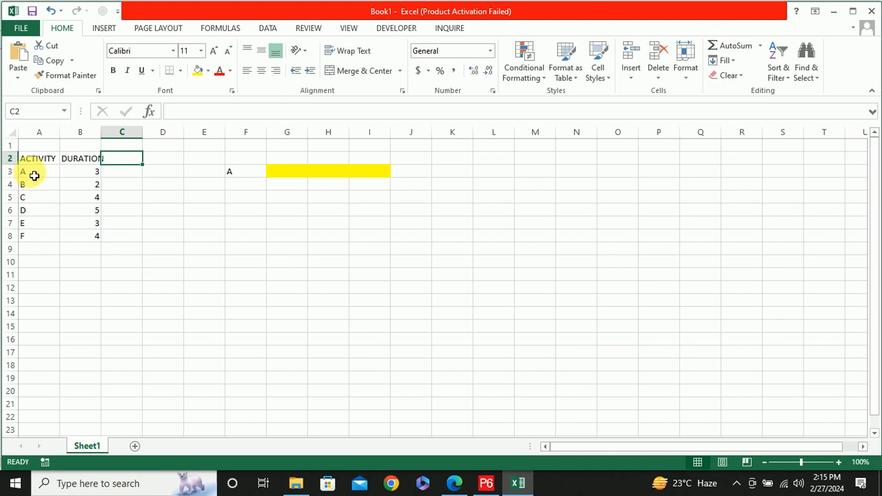
click(123, 193)
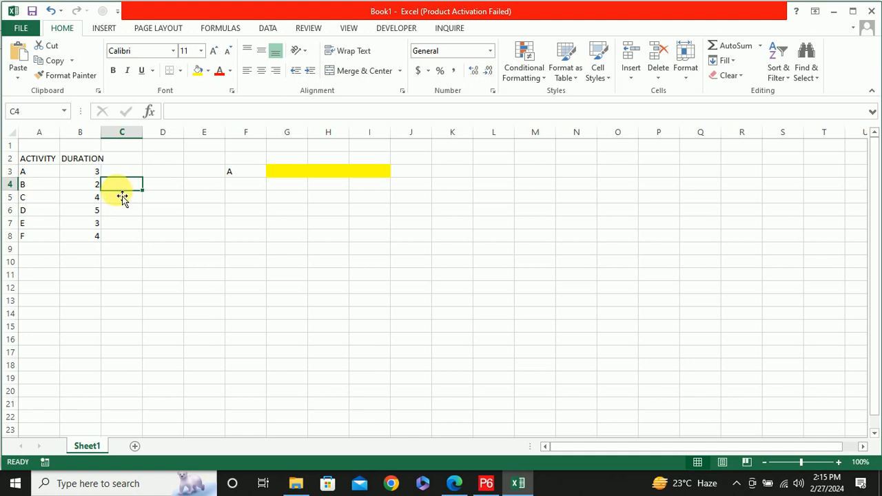
text(A)
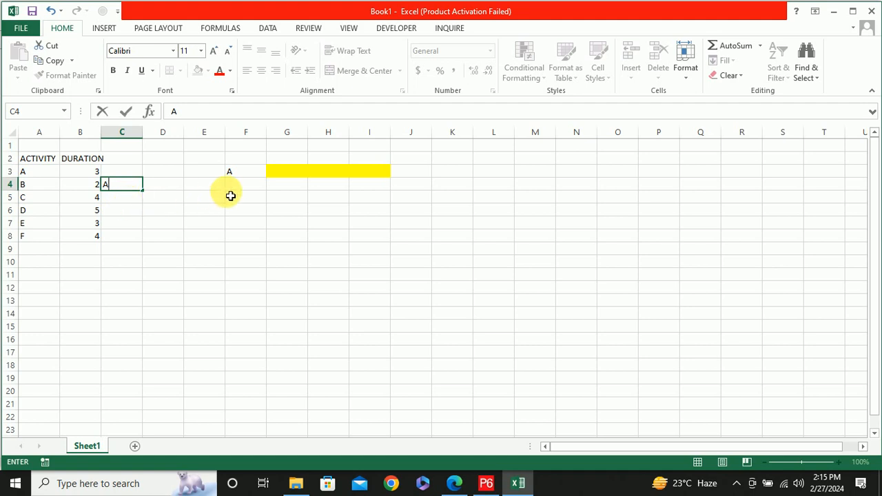
Fill cells J4 to K4 light green as activity B's bar and enter the label B in I4
drag(401, 188, 465, 189)
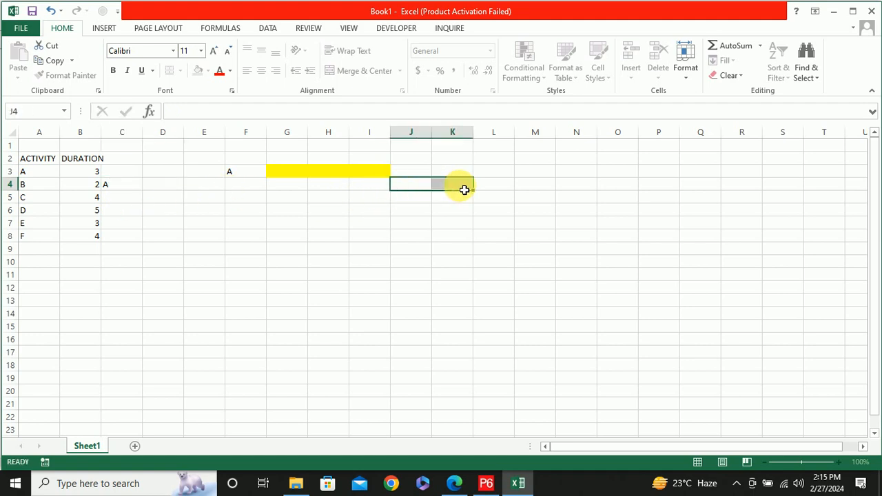
click(208, 73)
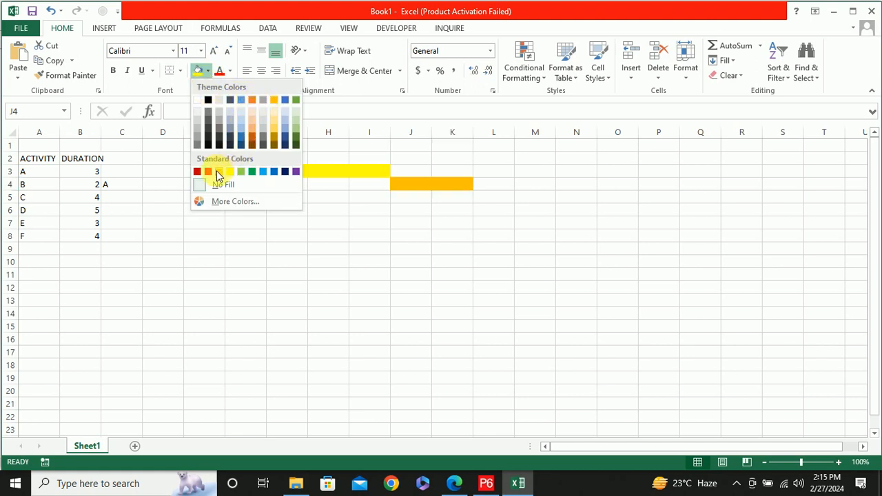
click(239, 172)
click(369, 188)
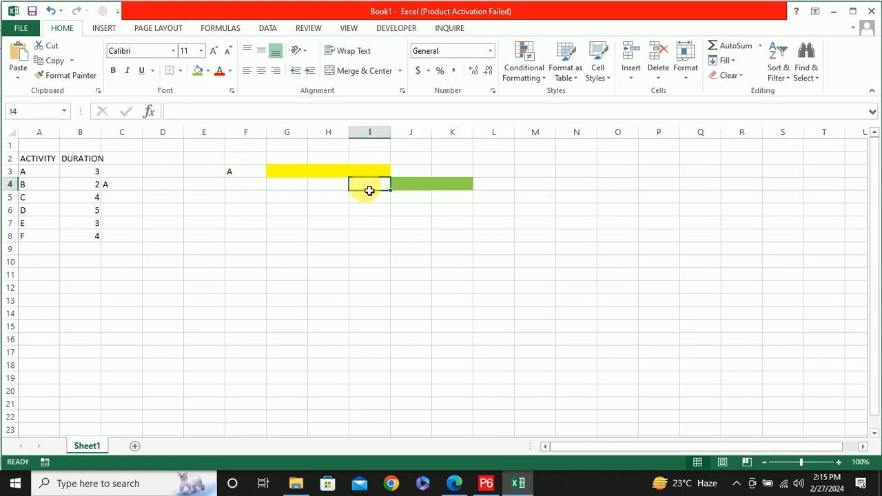
text(B)
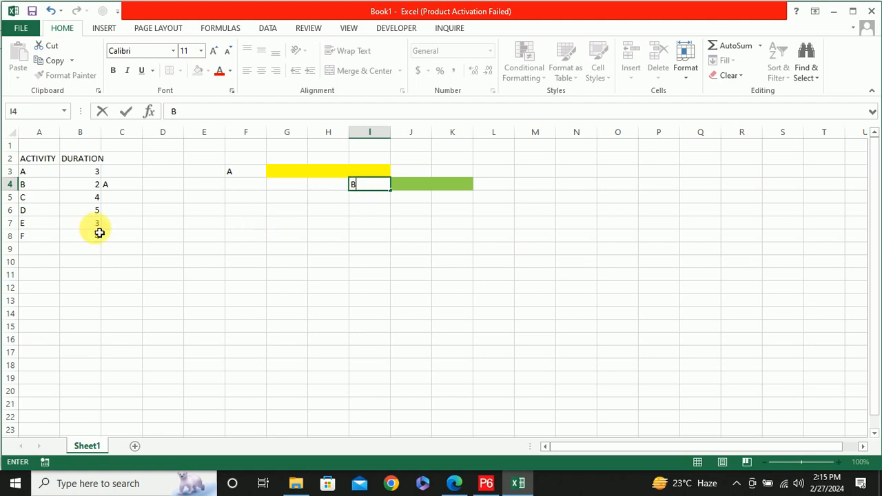
click(128, 202)
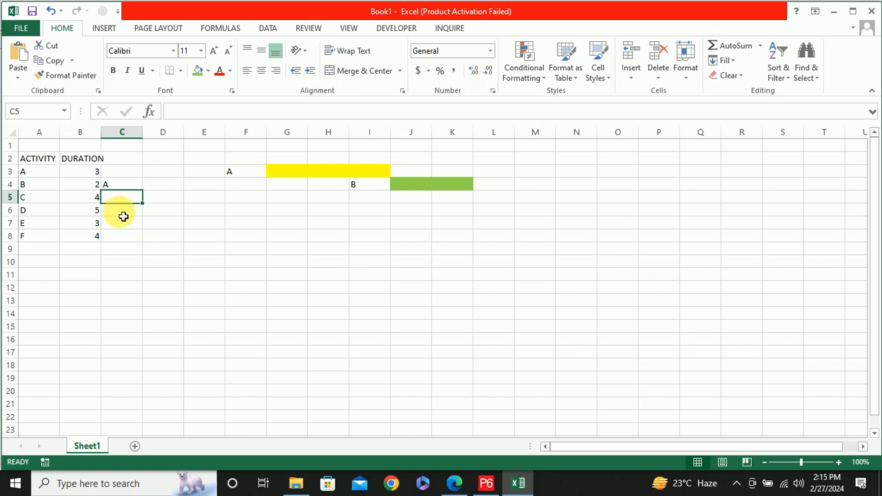
Fill cells G9 to J9 blue as activity C's four-day bar and enter the label C in F9
click(291, 252)
drag(291, 254, 417, 250)
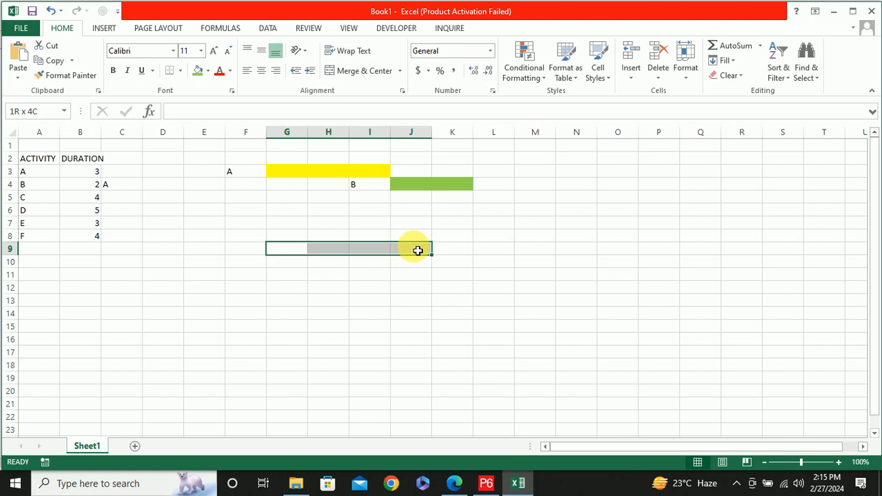
click(208, 71)
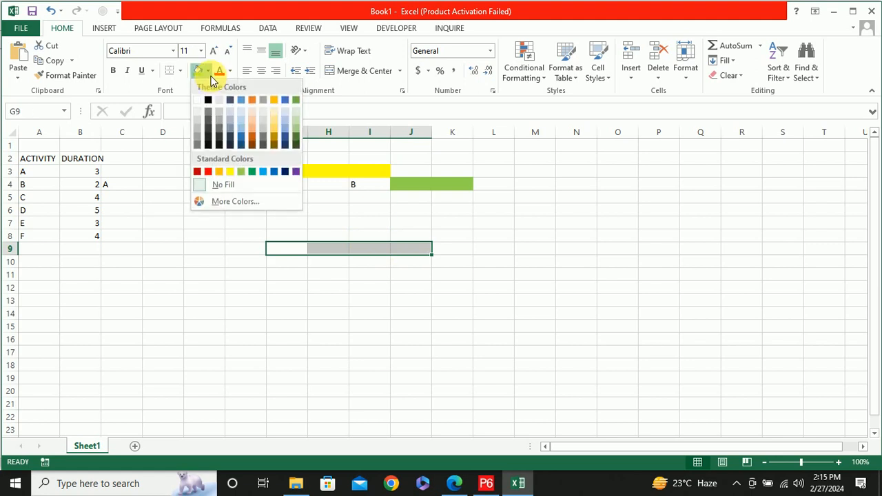
click(284, 100)
click(248, 252)
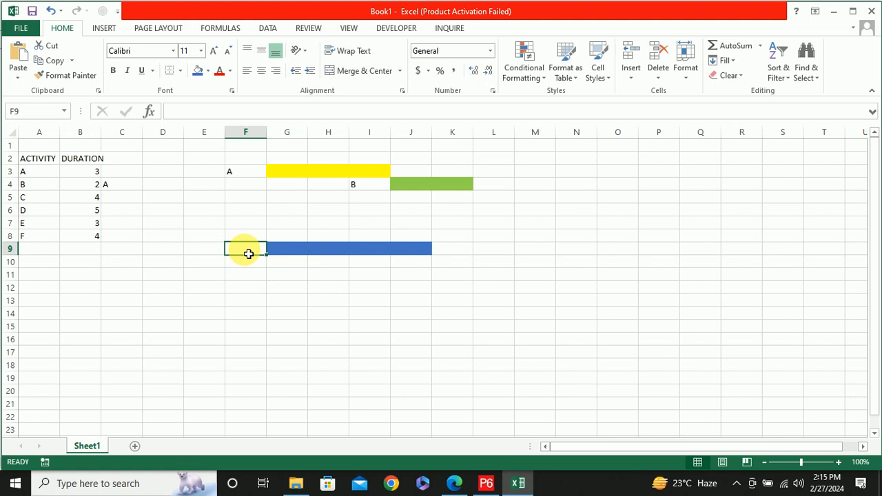
text(C)
Cut cells E9 to J9, which hold activity C's label and bar
click(203, 260)
drag(211, 250, 411, 252)
key(ctrl+c)
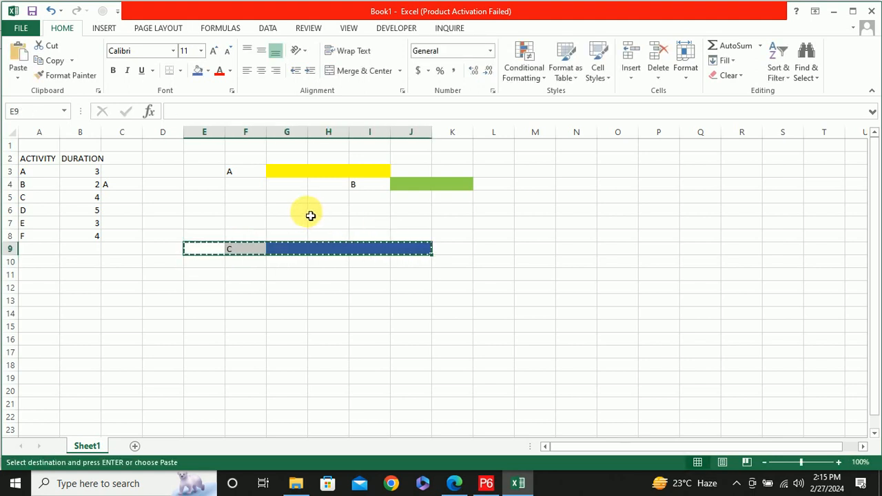
click(251, 198)
key(Return)
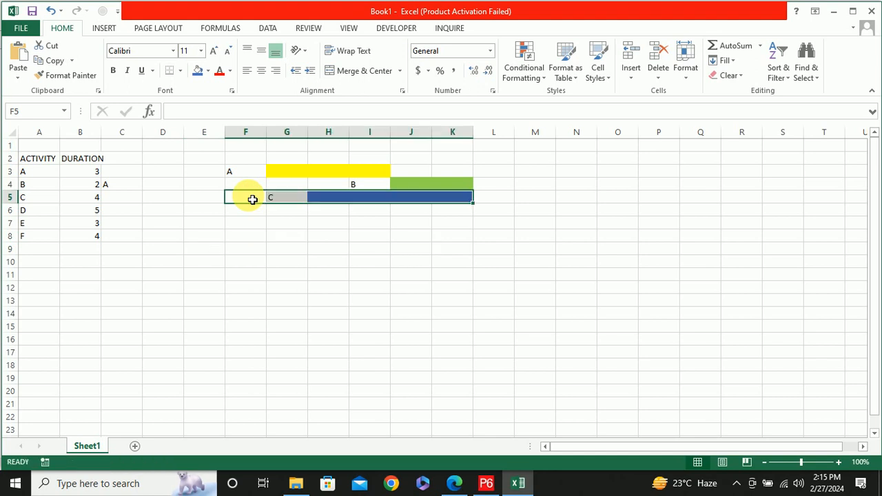
click(276, 226)
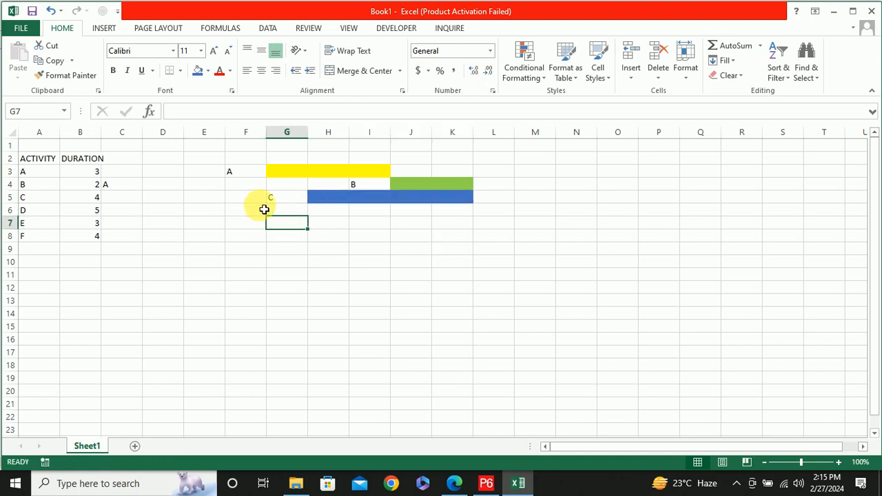
key(ctrl+z)
Place the cut activity C label and bar in row 5, starting at cell E5
click(215, 199)
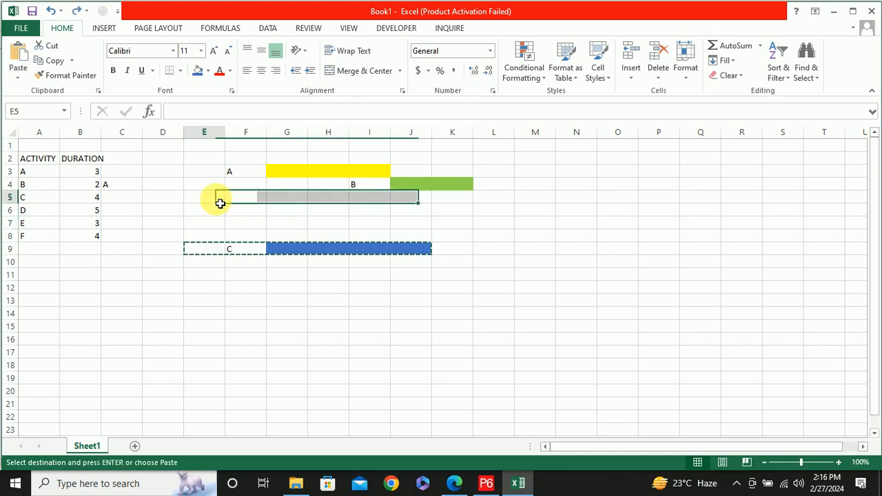
key(Return)
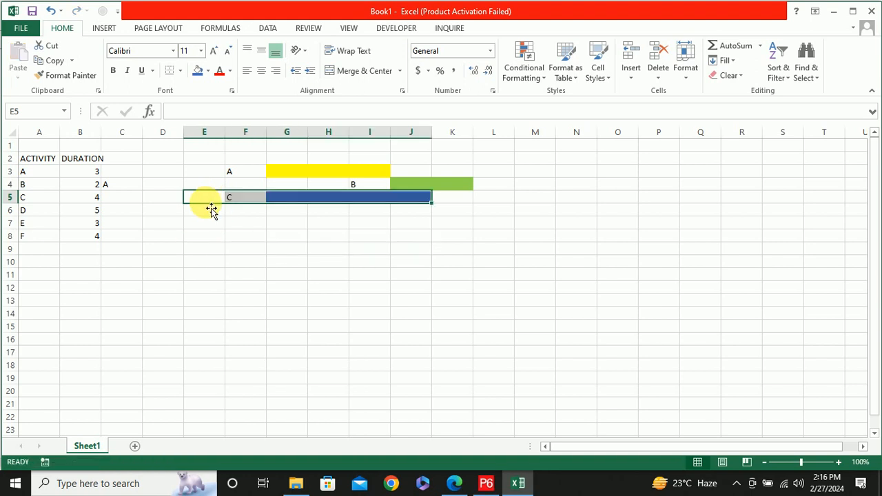
click(264, 235)
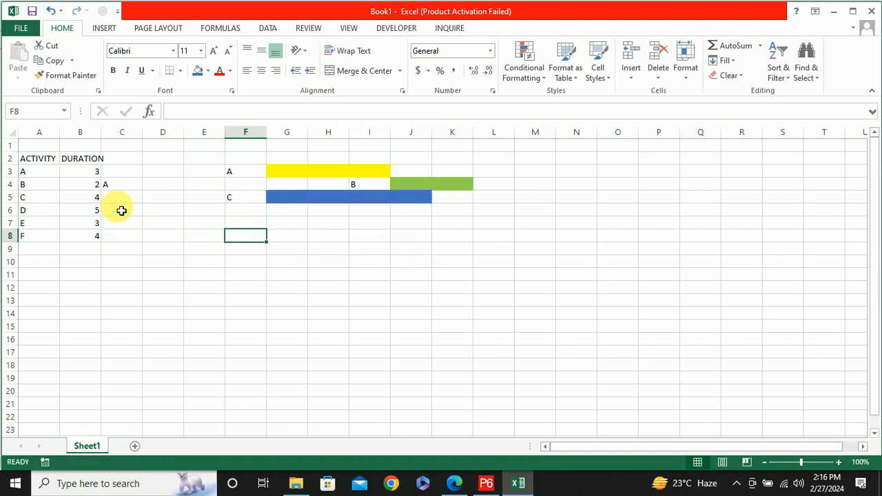
Enter B in C6 as activity D's predecessor and create its bar, with label D in K6 and cells L6 to P6 filled orange
click(124, 214)
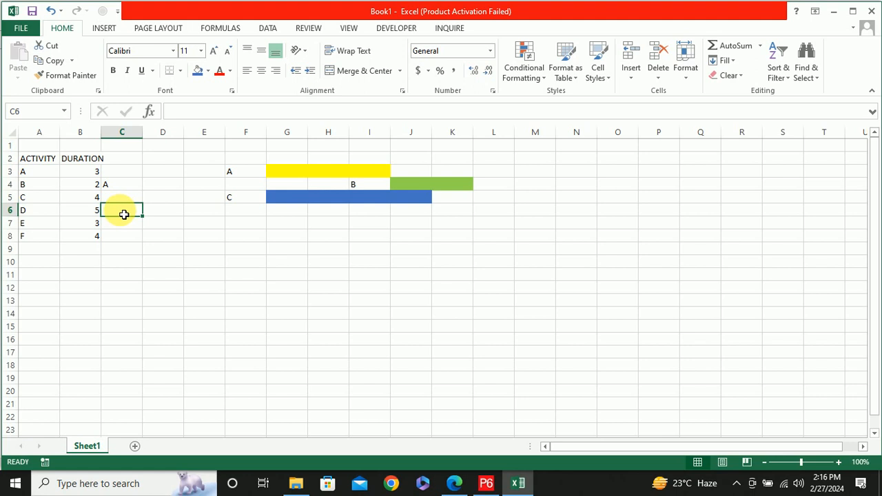
text(B)
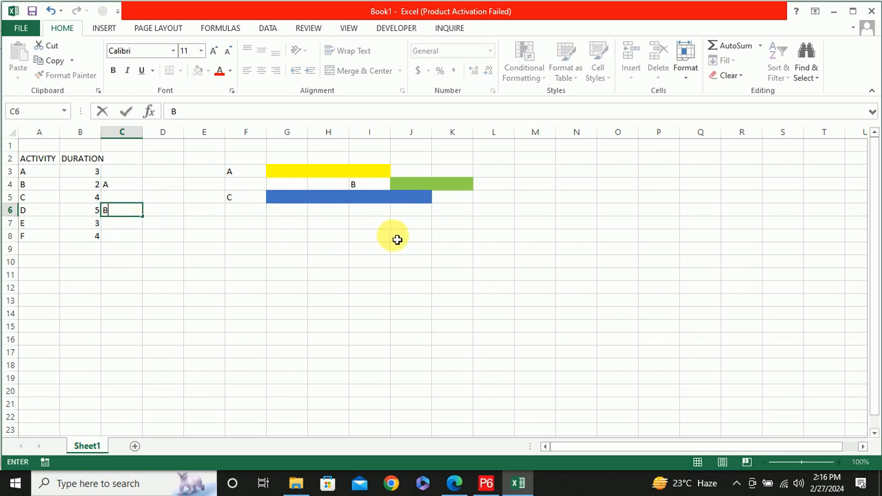
click(471, 216)
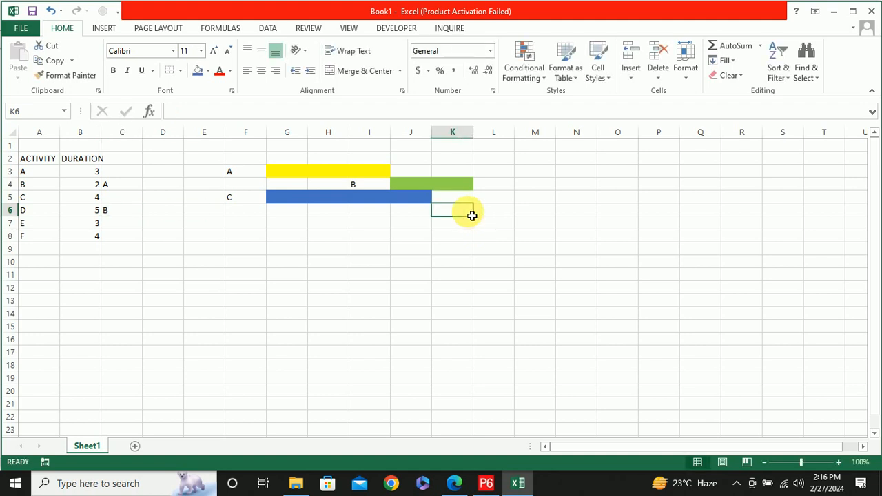
text(D)
click(496, 212)
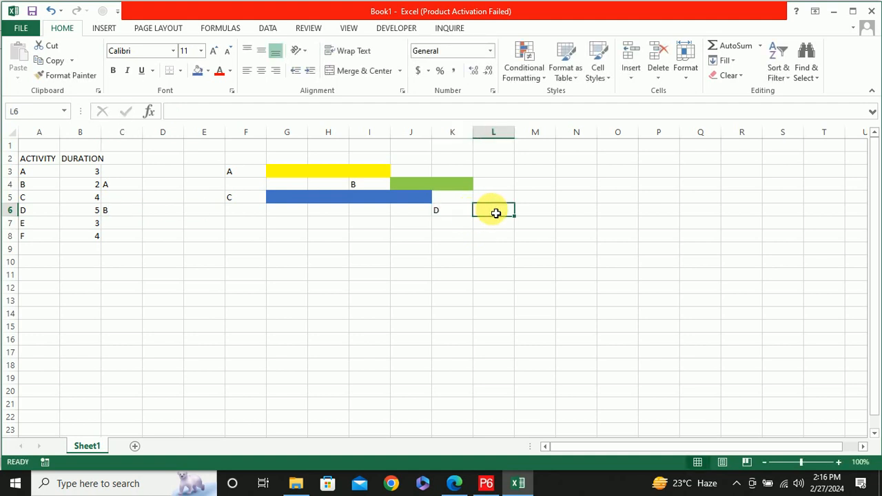
shift+click(664, 211)
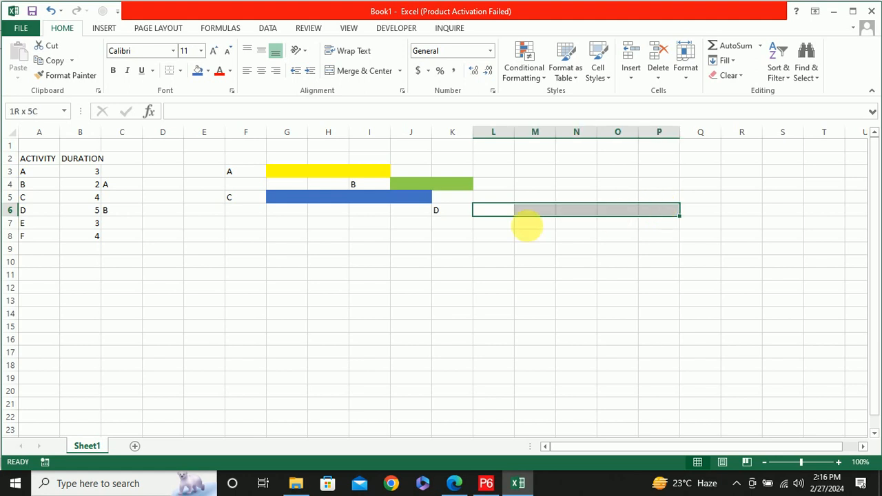
click(208, 71)
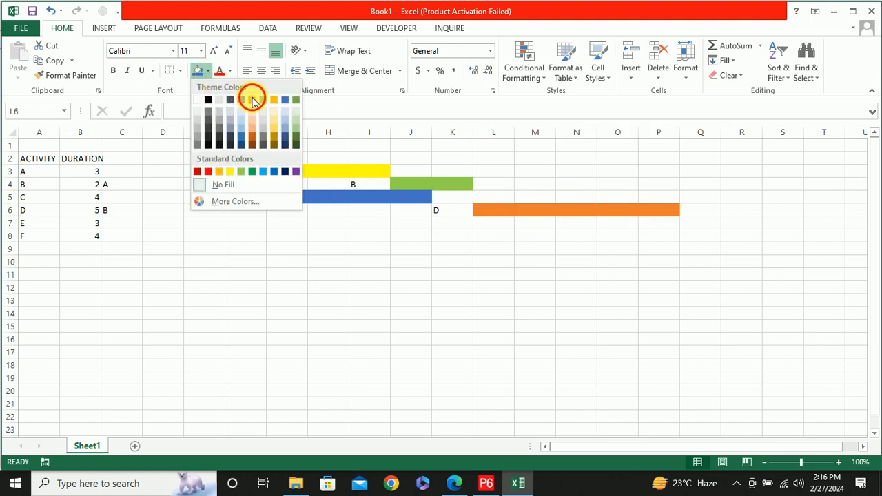
click(252, 100)
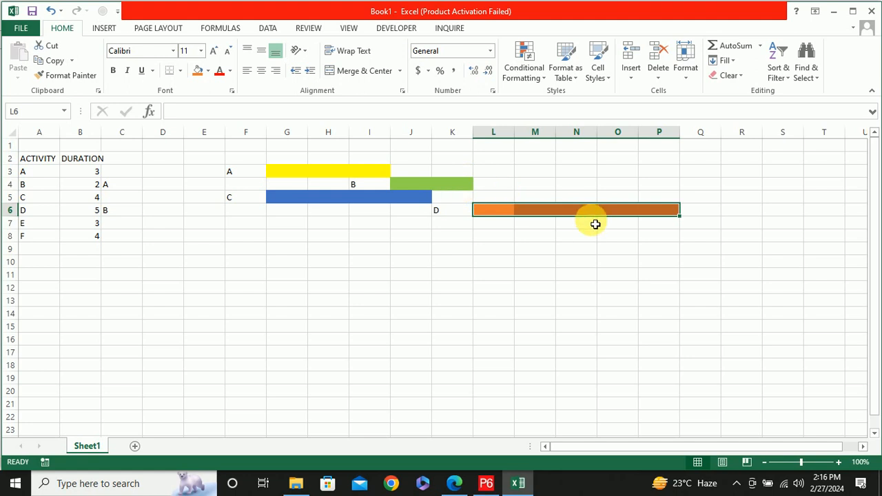
Enter C in C7 as activity E's predecessor and create its bar, with label E in J7 and cells K7 to M7 filled dark gold
click(117, 228)
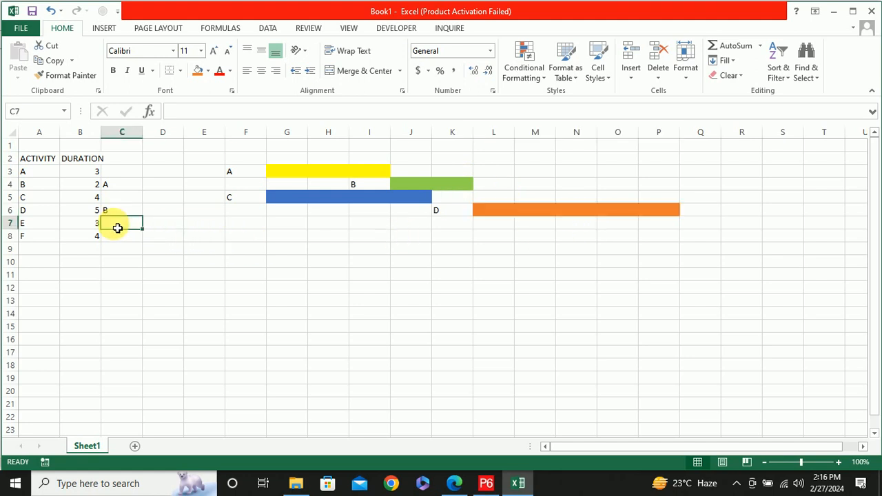
text(C)
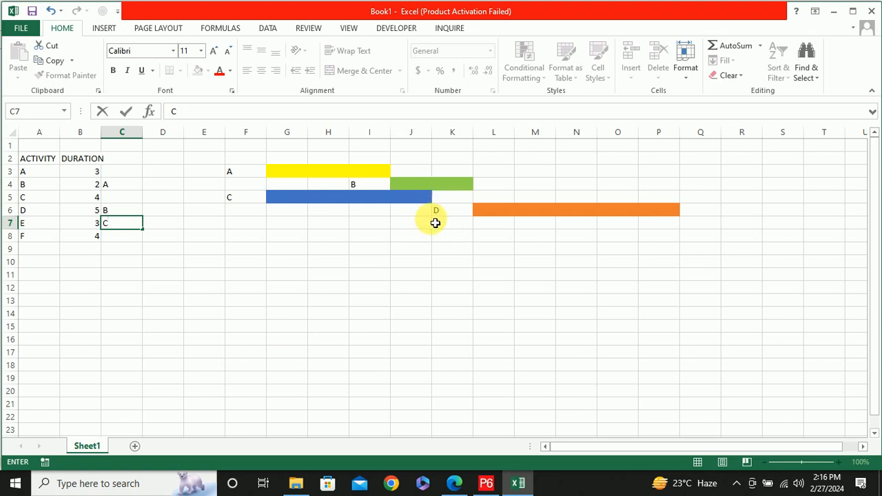
click(406, 229)
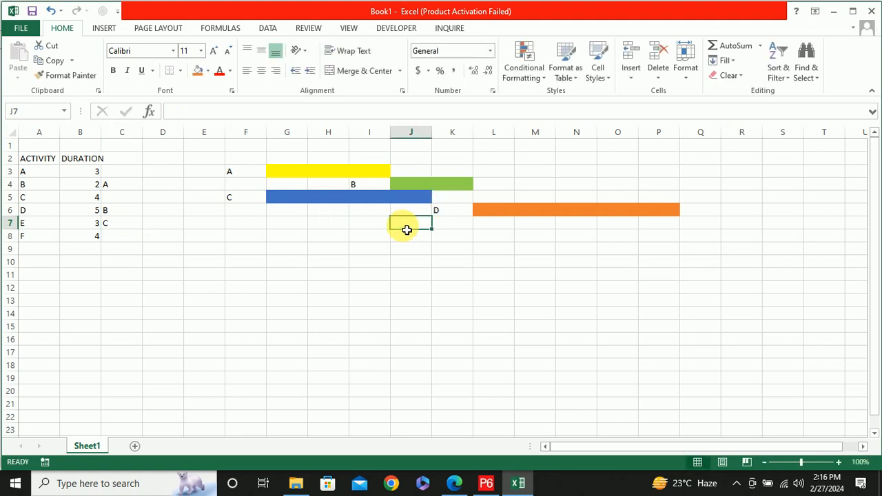
text(E)
click(441, 224)
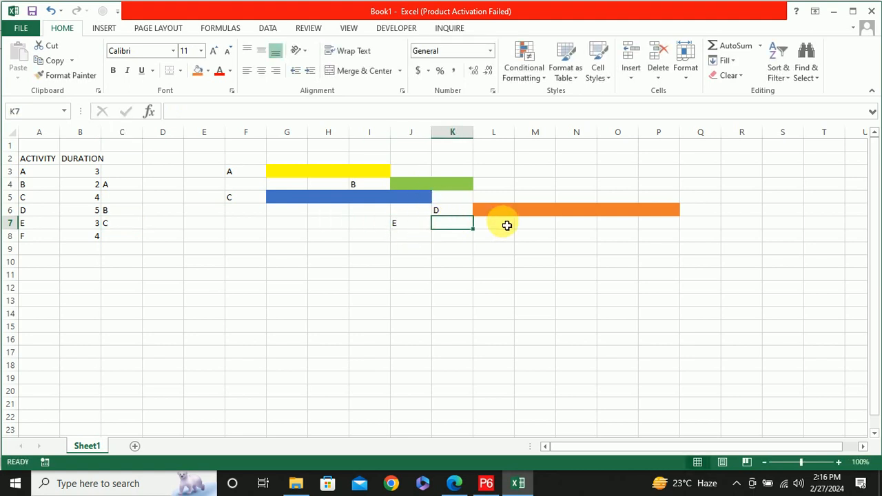
drag(538, 225, 537, 225)
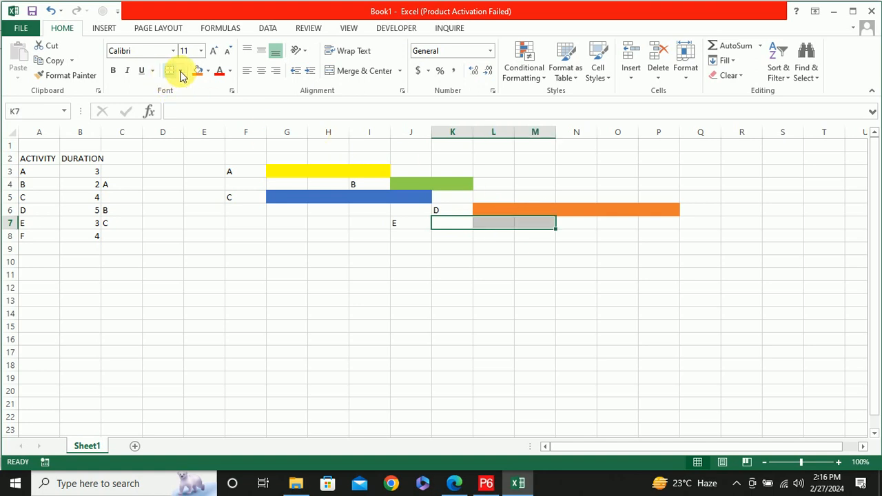
click(209, 71)
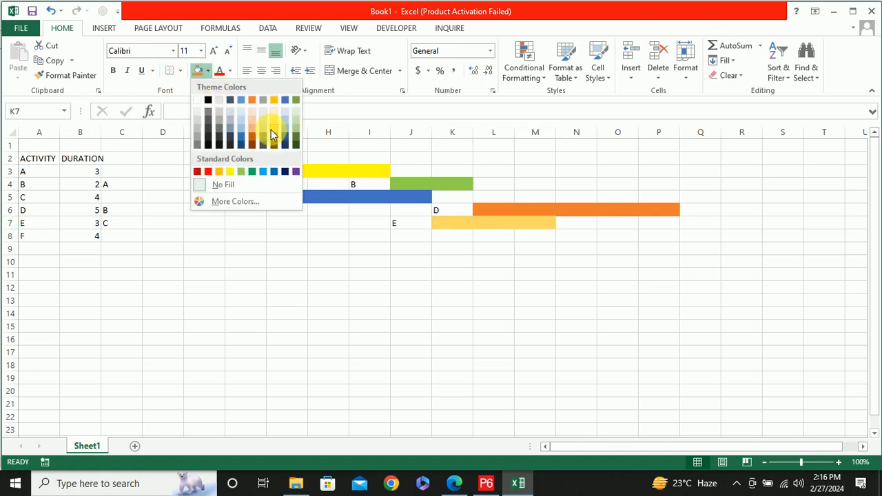
click(278, 142)
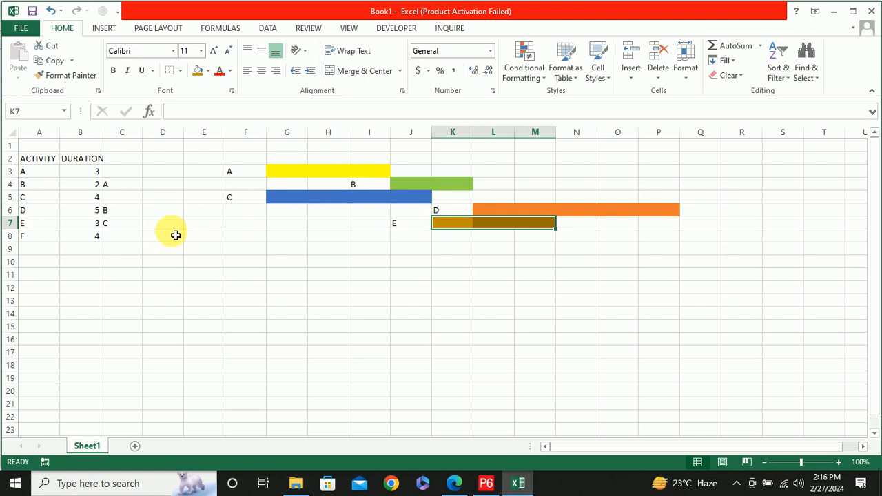
Enter B,E in C8 as activity F's predecessors and create its bar, with label F in M8 and cells N8 to Q8 filled dark brown
click(124, 242)
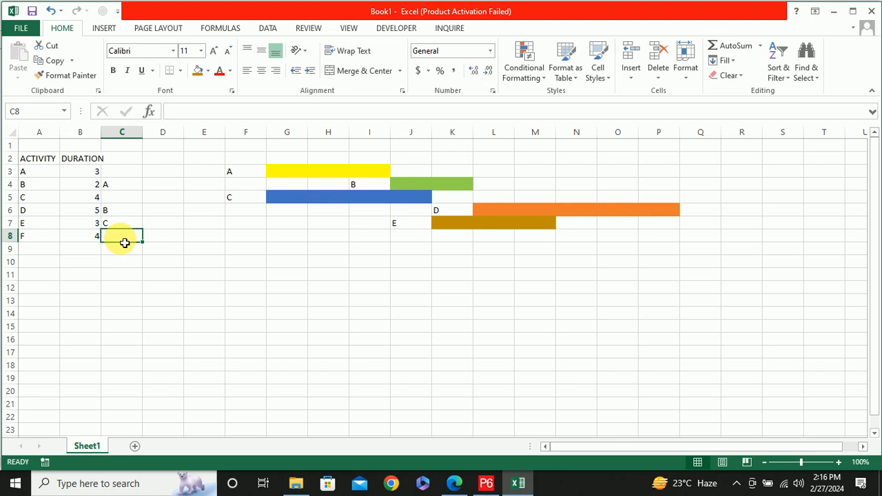
text(B,E)
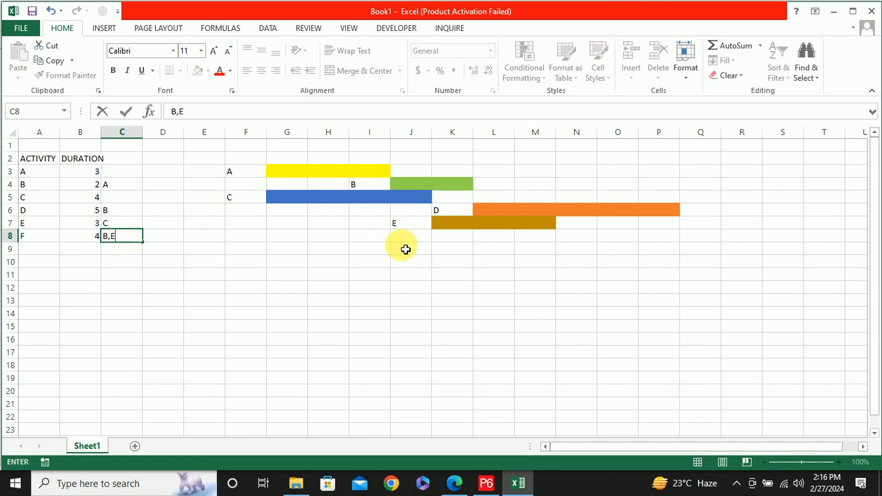
click(544, 243)
text(F)
click(574, 236)
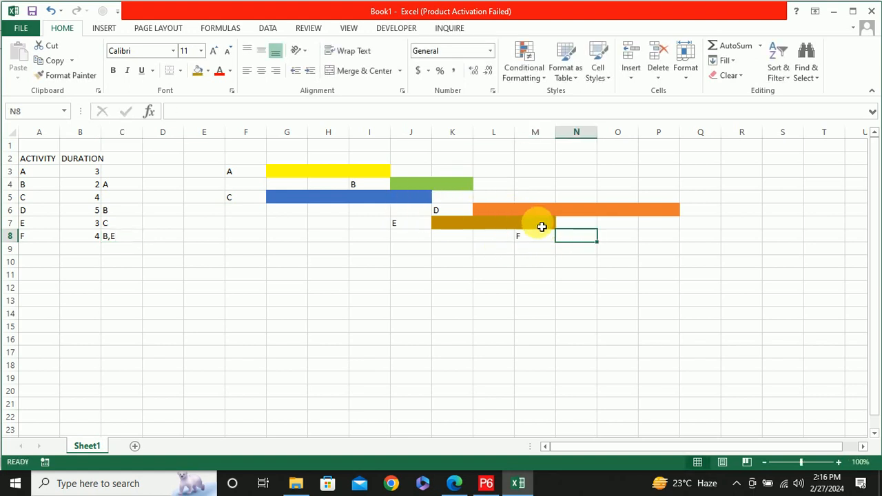
shift+click(693, 241)
click(208, 71)
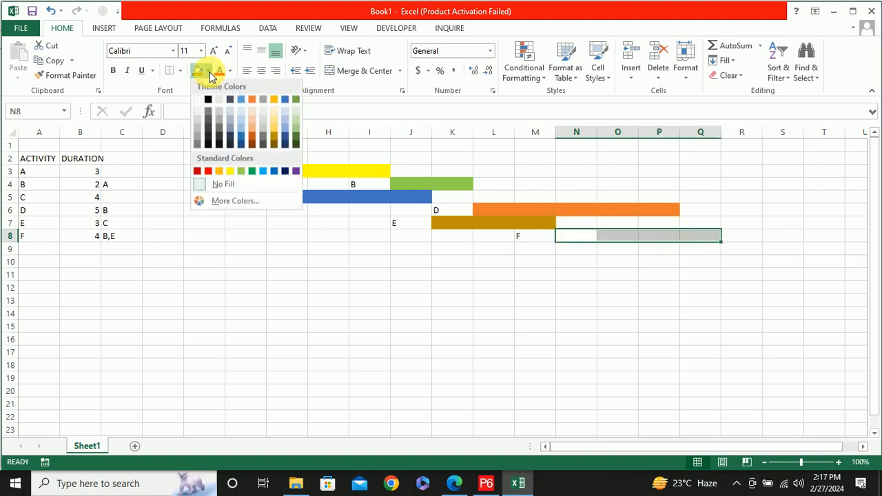
click(250, 144)
click(574, 253)
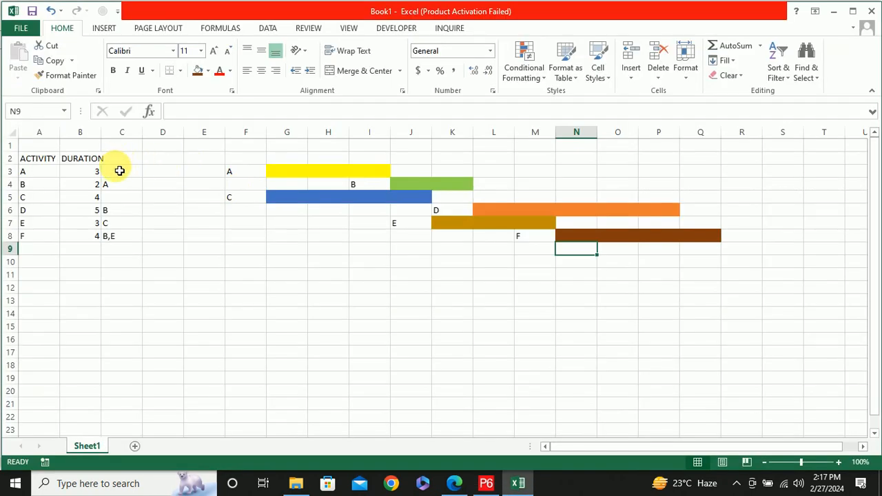
Examine activities A and B in the activity list together with B's predecessor entry in C4
click(37, 188)
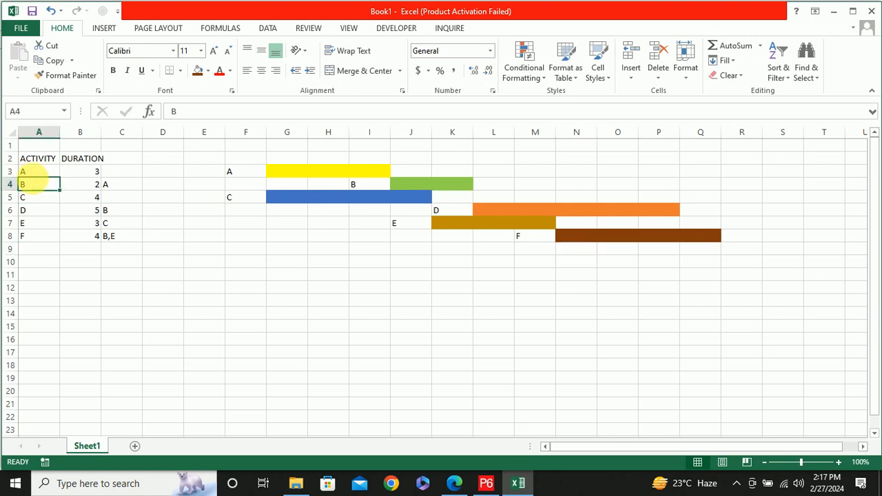
click(38, 174)
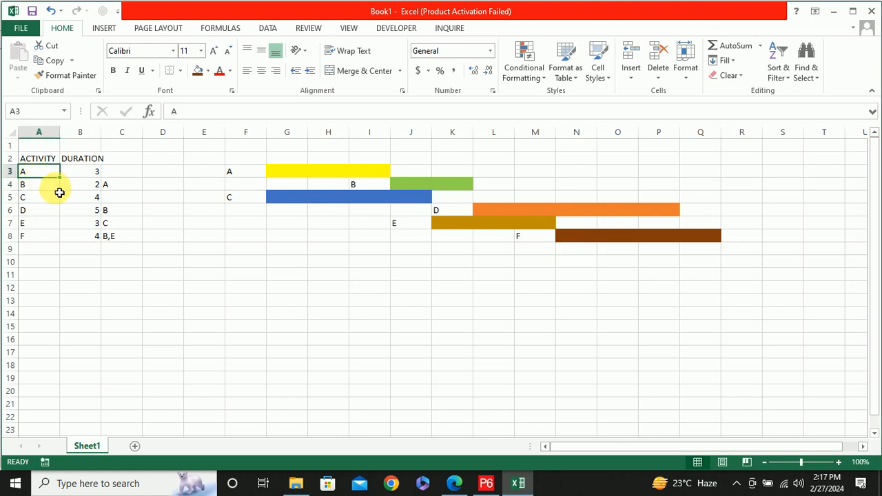
drag(59, 191, 54, 181)
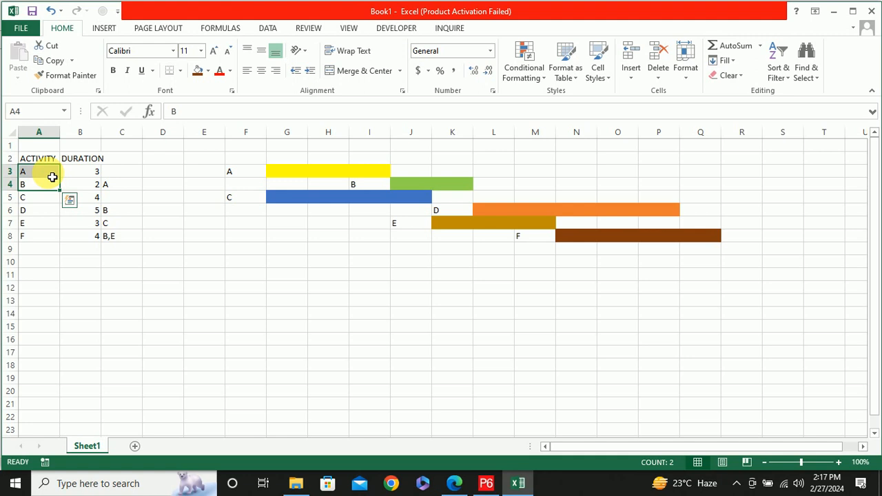
click(53, 177)
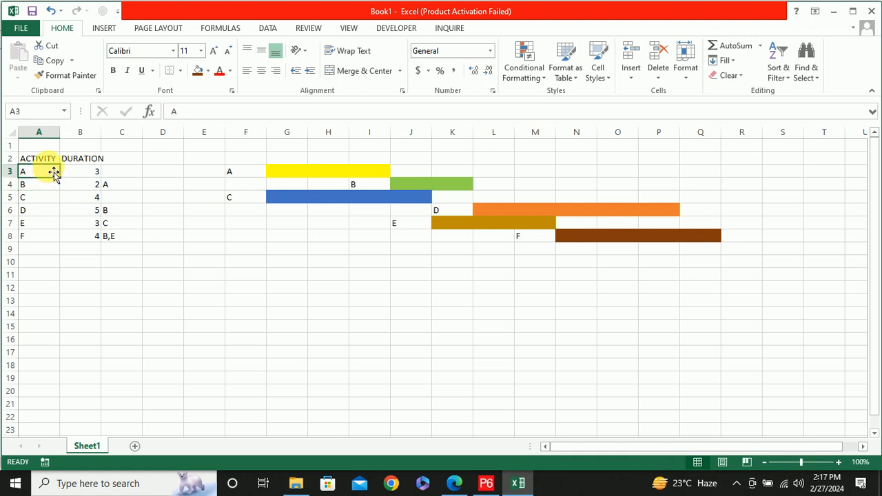
click(131, 186)
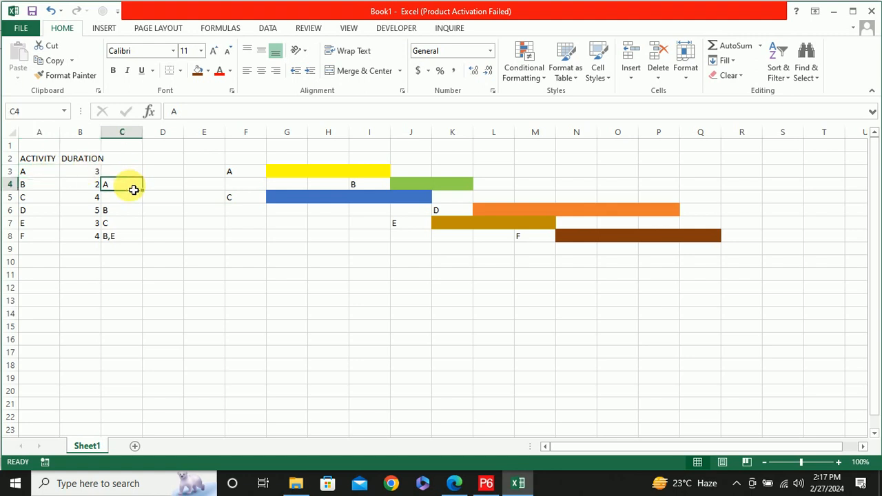
click(37, 187)
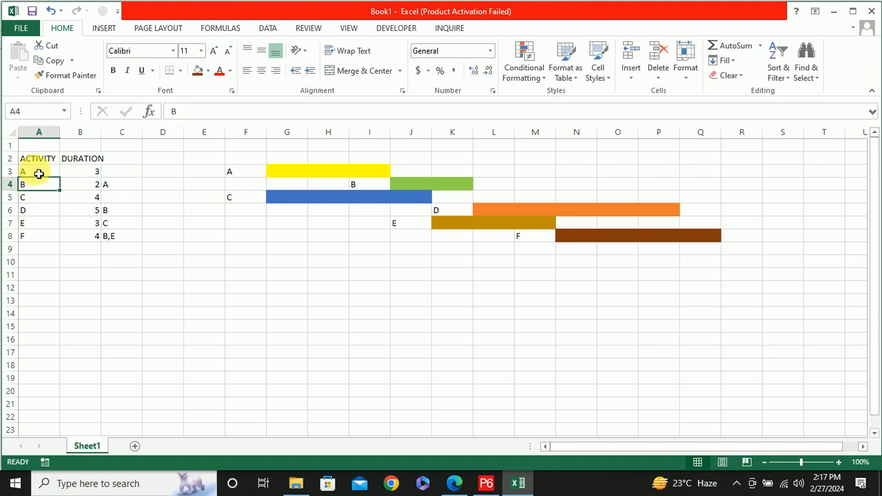
click(39, 173)
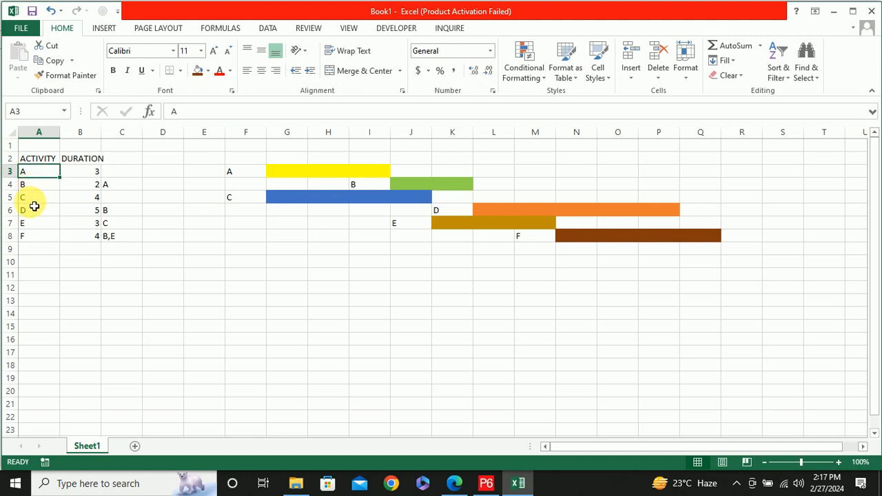
Total the activity durations in B11 with =SUM(B3:B8)
click(126, 199)
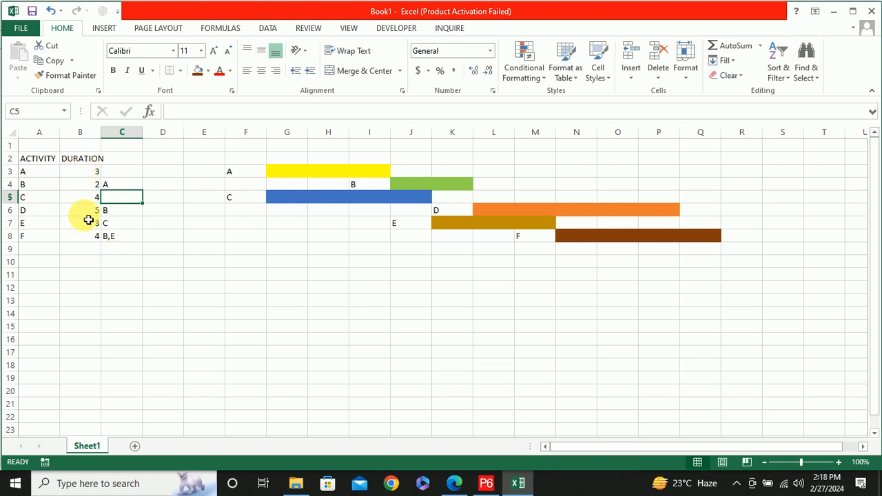
click(93, 278)
text(=)
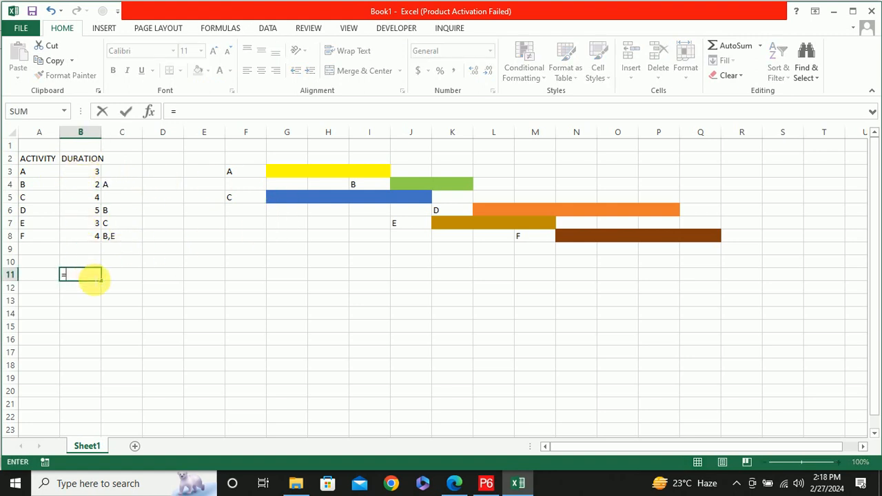
drag(87, 173, 89, 239)
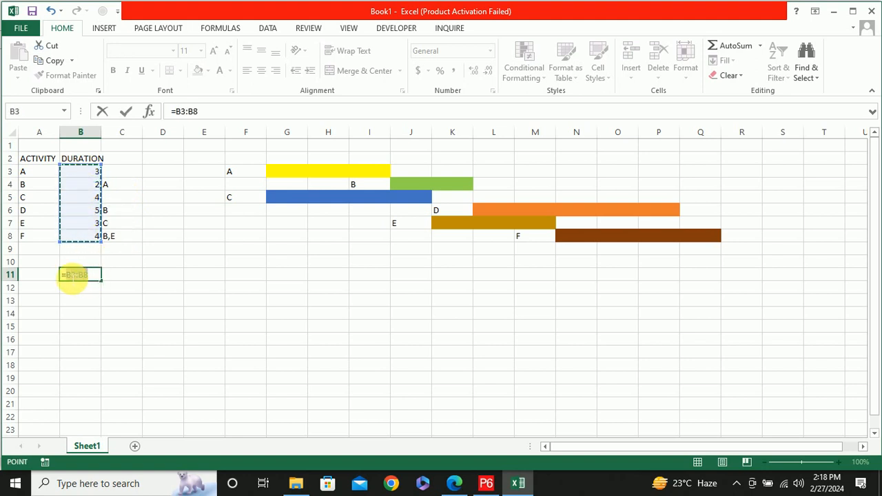
key(BackSpace)
key(BackSpace)
key(BackSpace)
key(BackSpace)
key(BackSpace)
text(SUM)
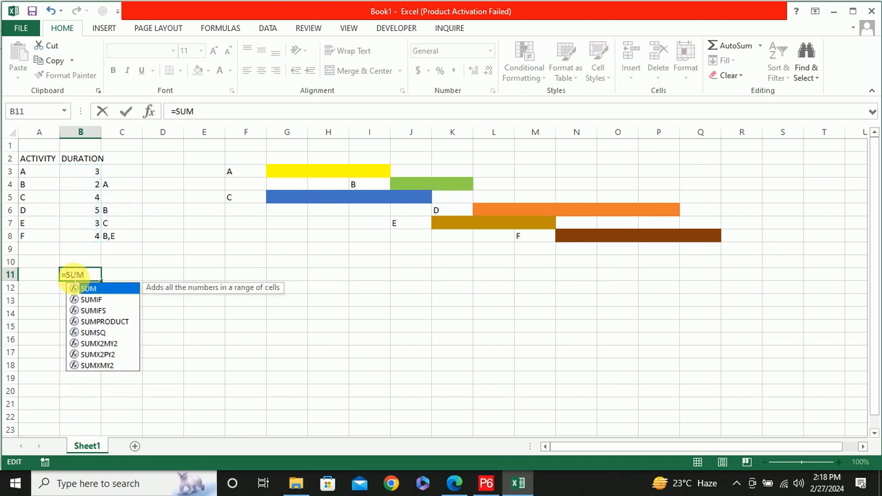
text(()
drag(80, 173, 90, 242)
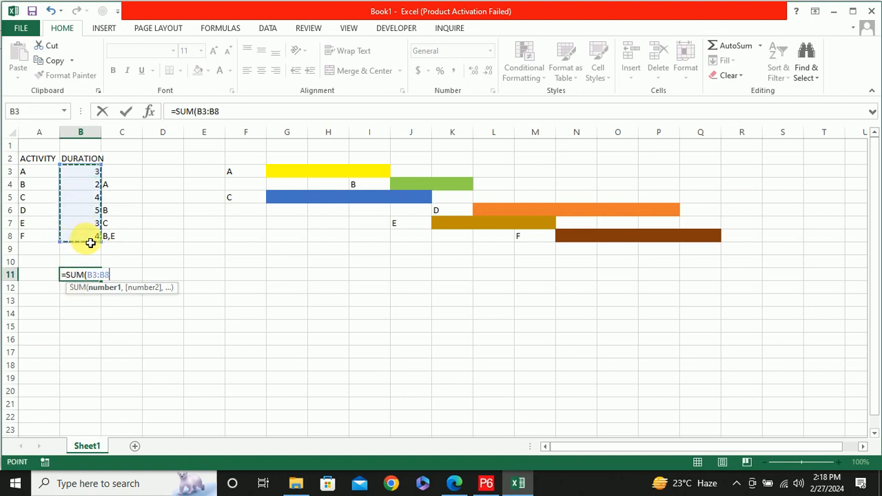
key(Return)
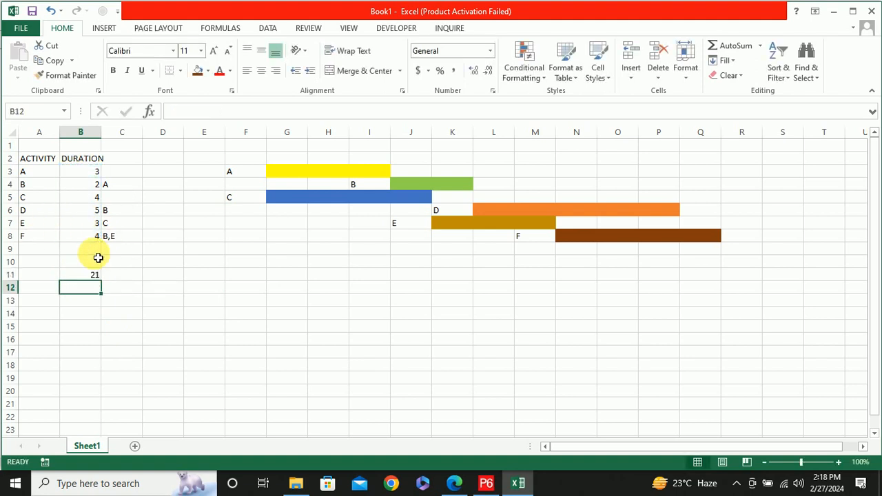
Create an overall project duration bar below the activity bars by filling cells G12 to Q12 near-black
click(133, 173)
click(123, 198)
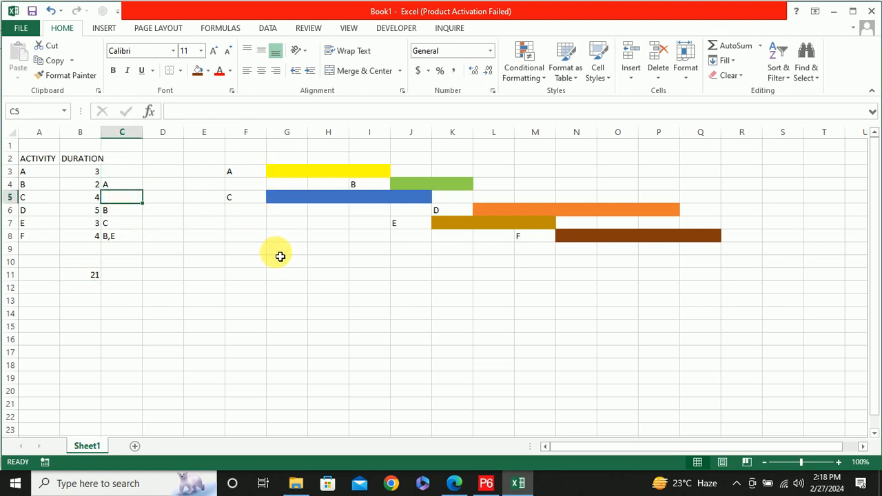
drag(281, 292, 719, 294)
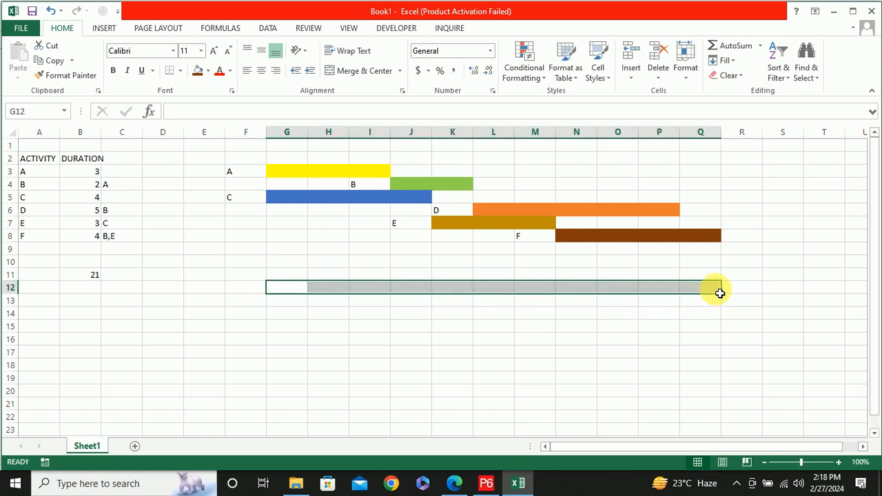
click(207, 70)
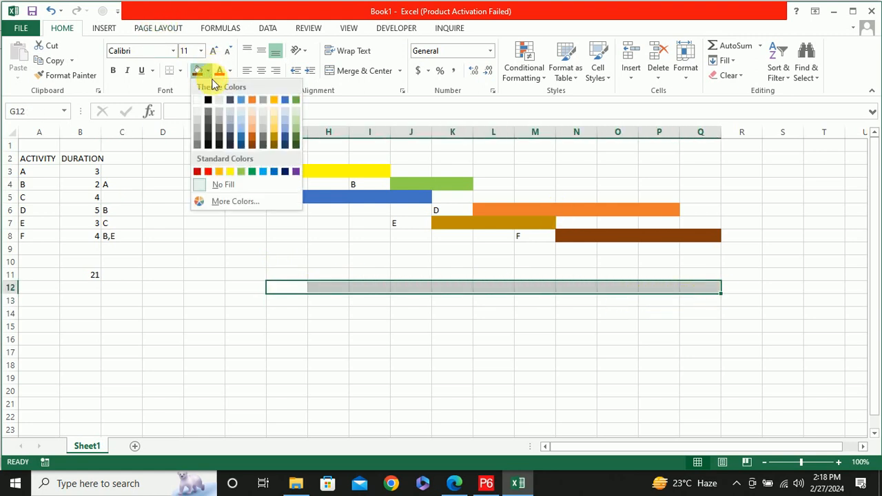
click(208, 138)
click(300, 312)
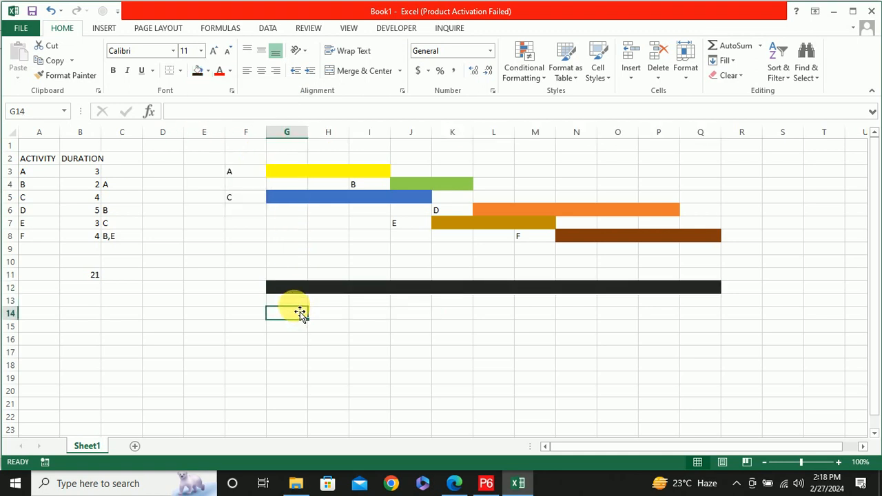
click(294, 290)
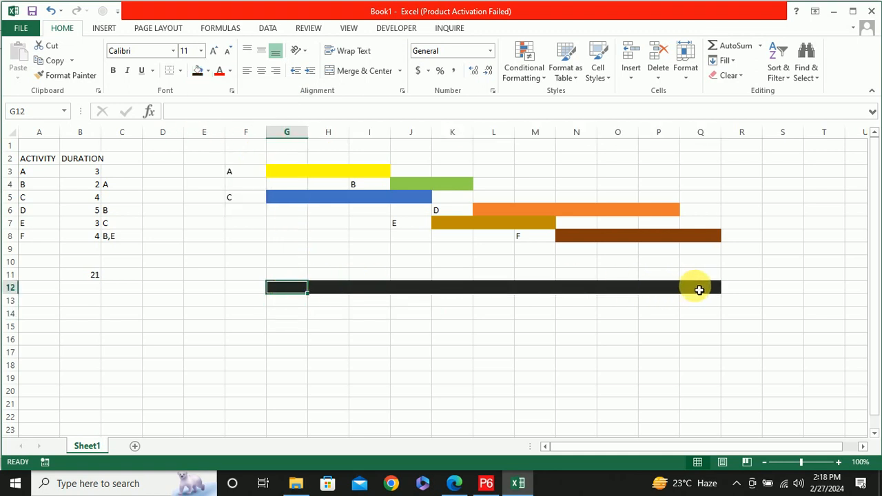
drag(698, 290, 699, 290)
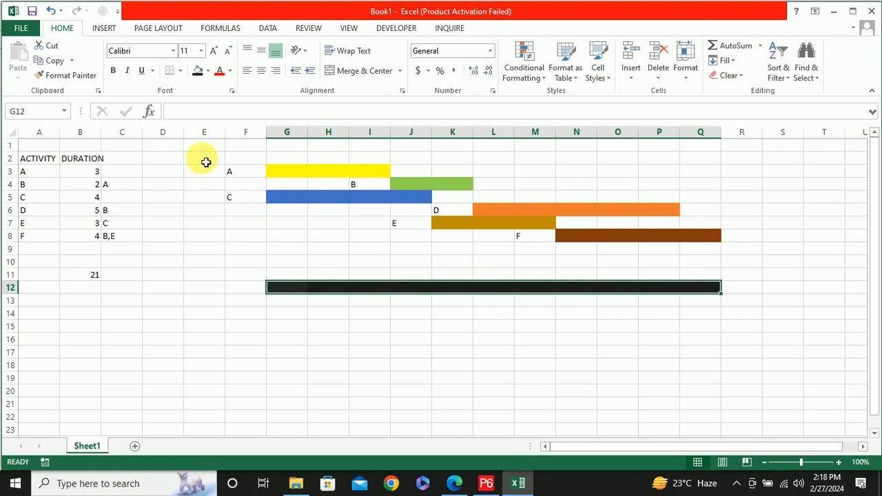
Count the days cell by cell along the bars of activities A, B, D and the end of F
click(293, 159)
click(336, 160)
click(378, 161)
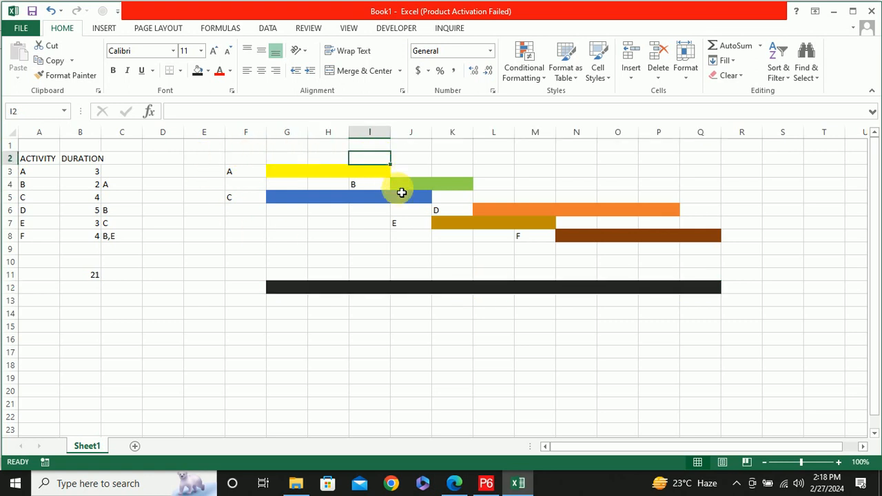
click(408, 186)
click(458, 188)
click(495, 211)
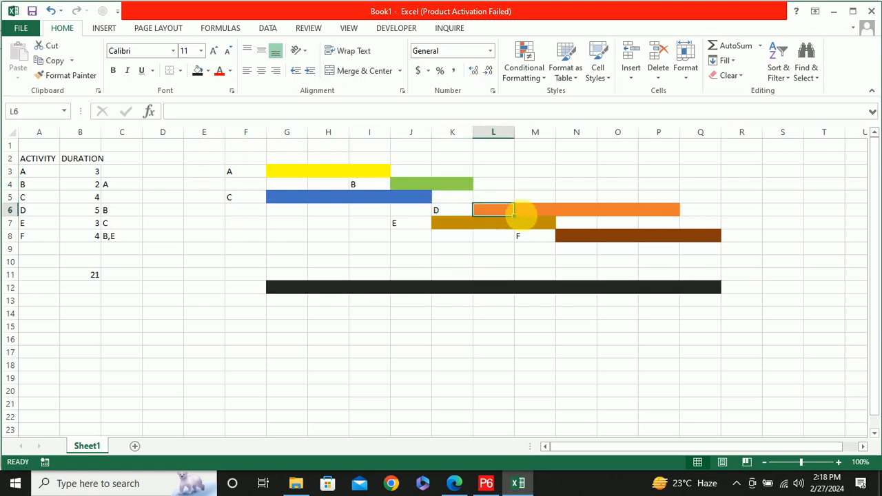
click(531, 210)
click(586, 211)
click(621, 213)
click(665, 212)
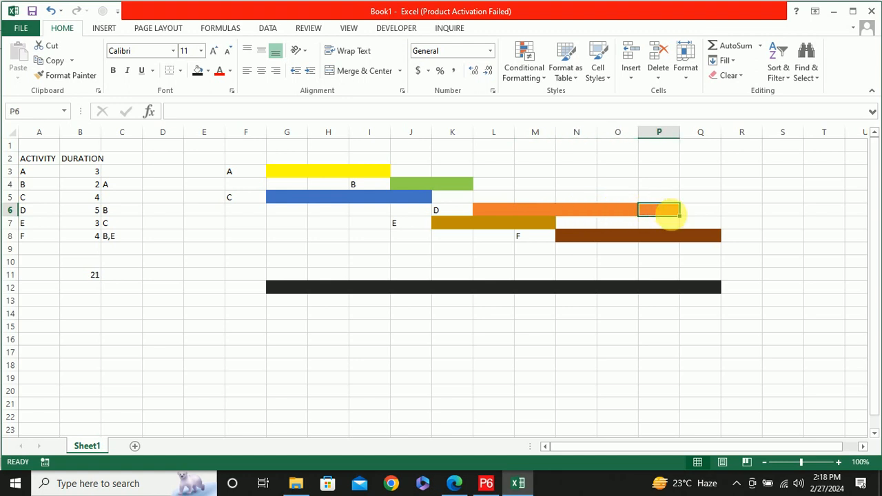
click(707, 235)
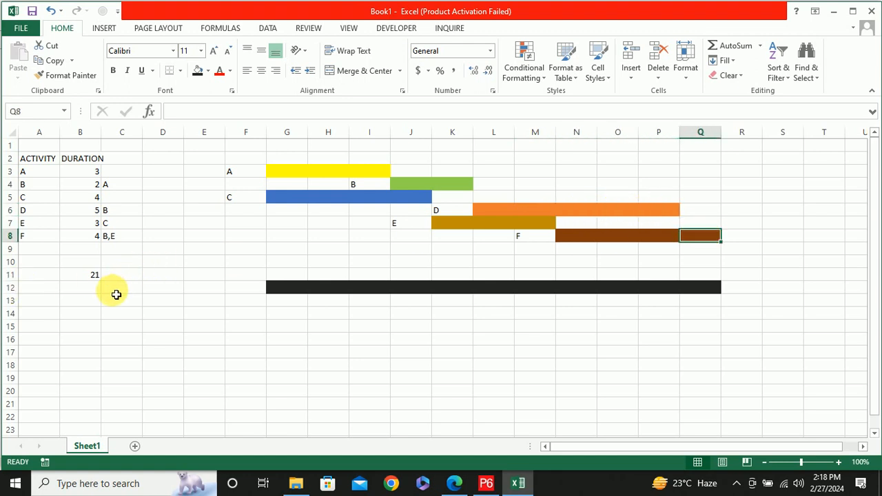
Enter 11 in B14 as the project duration and clear the sum from B11
click(91, 311)
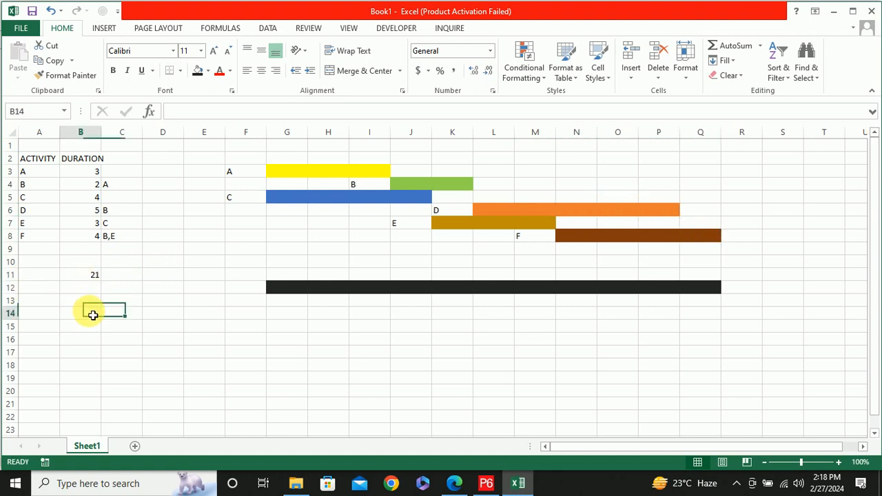
text(11)
click(128, 298)
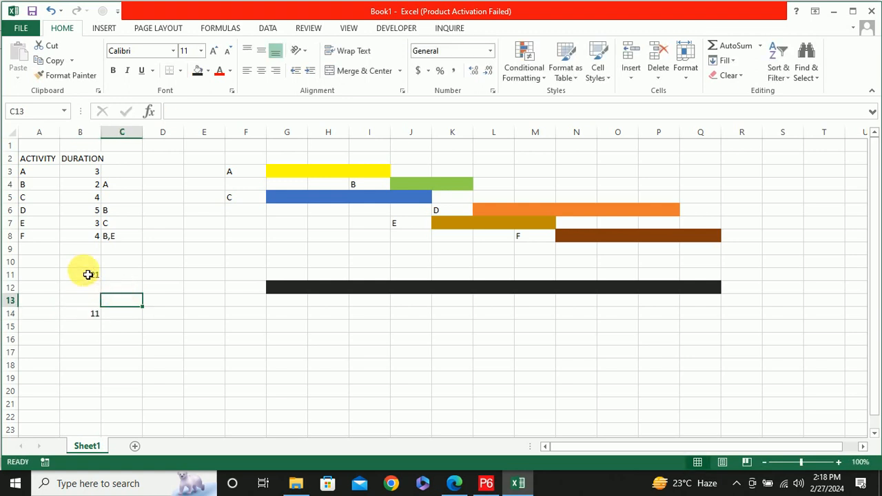
click(96, 276)
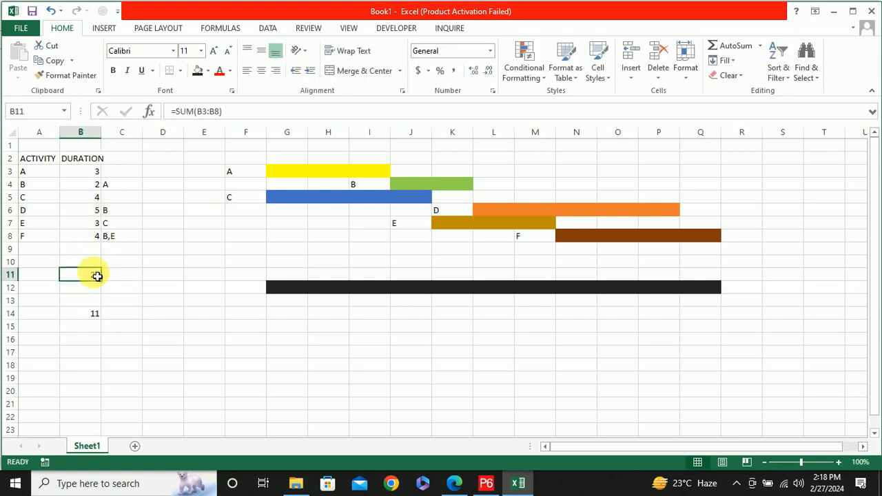
key(BackSpace)
click(173, 249)
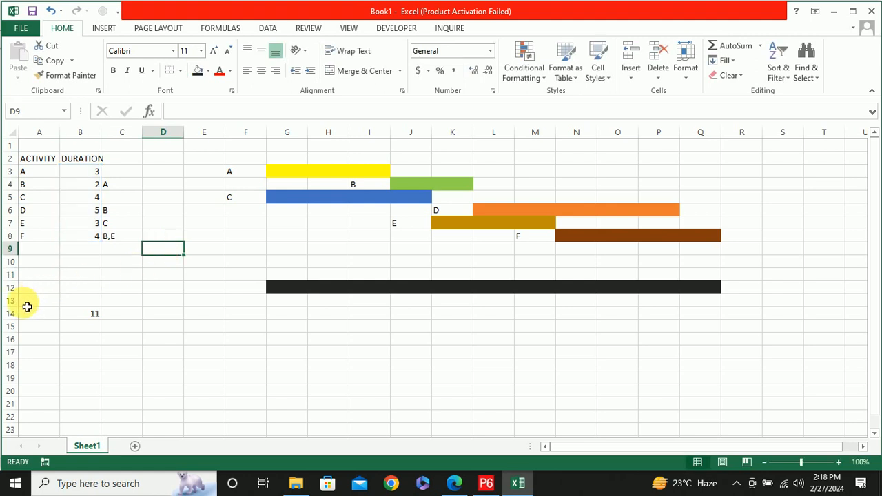
Enter the label DURATION in A14 beside the project duration value
click(44, 315)
text(dUR)
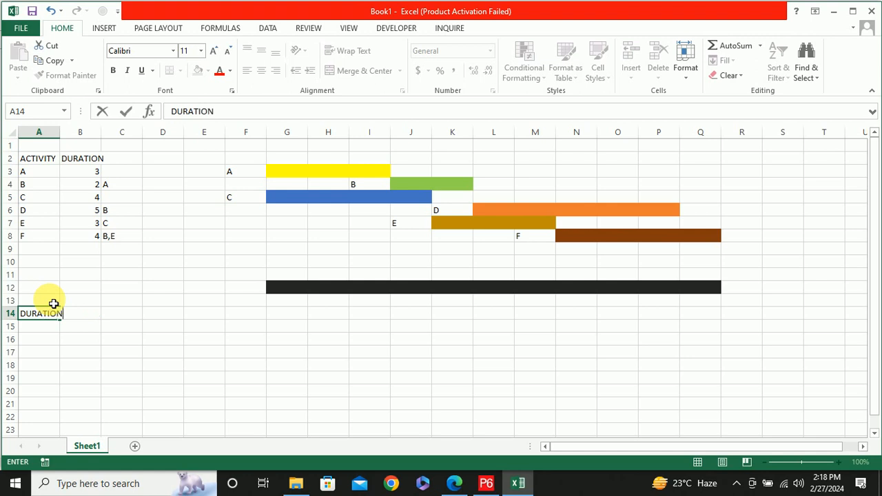
click(107, 324)
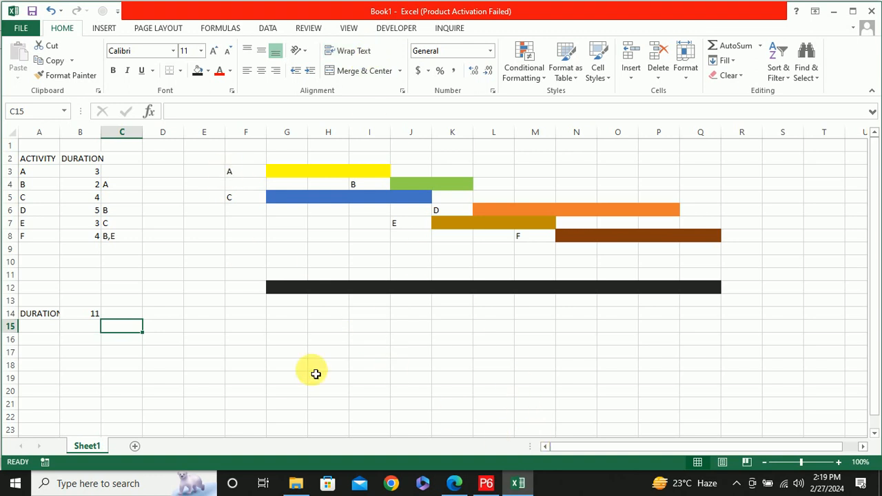
Open the Snipping Tool and capture the activity bars together with the overall duration bar as a new snip
click(125, 483)
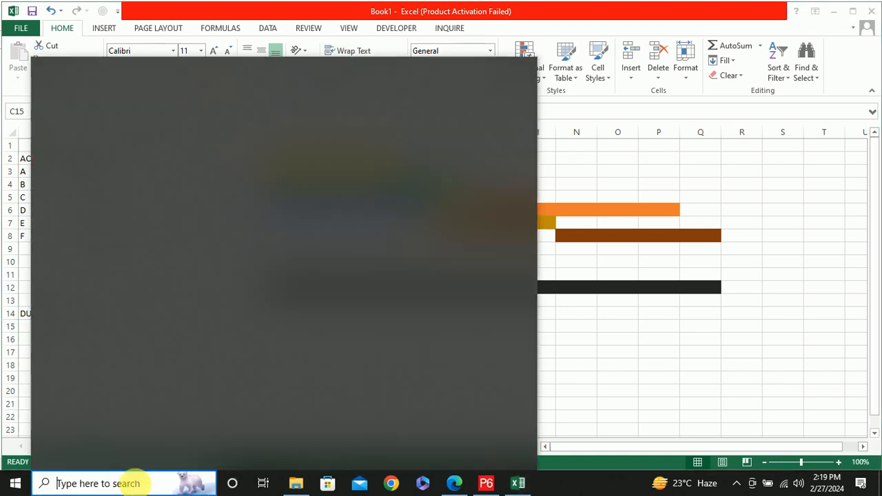
text(SNIP)
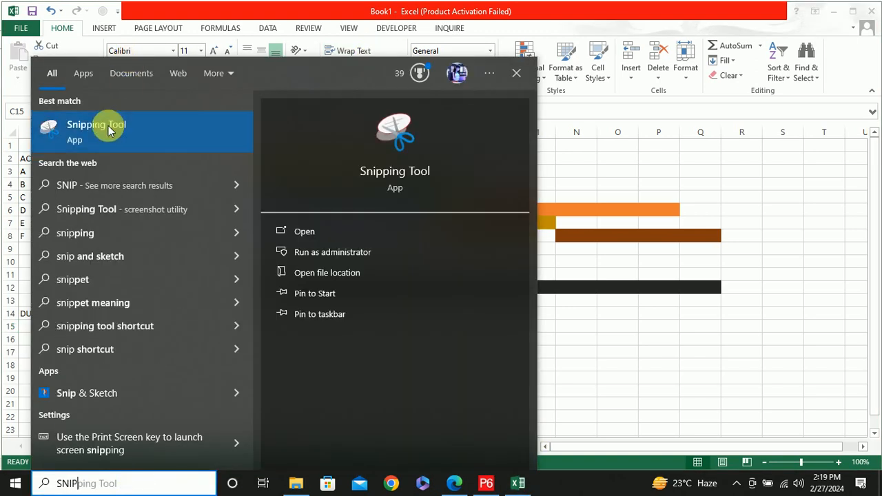
click(112, 127)
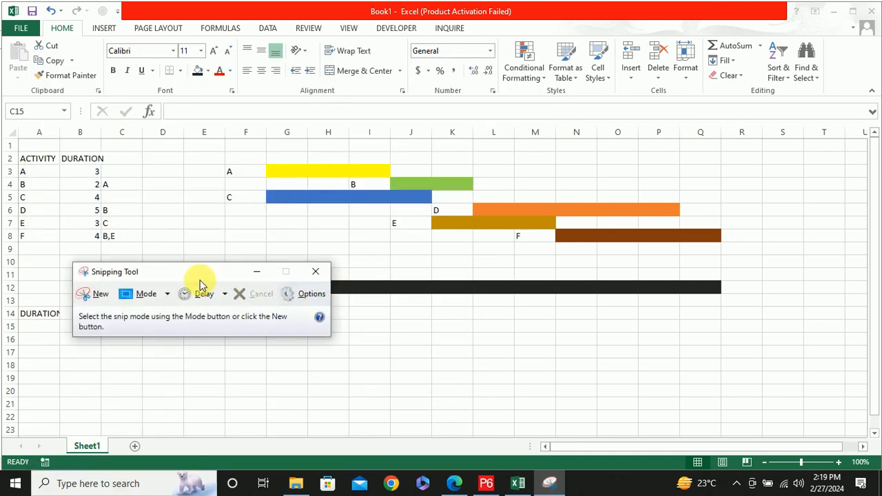
click(101, 294)
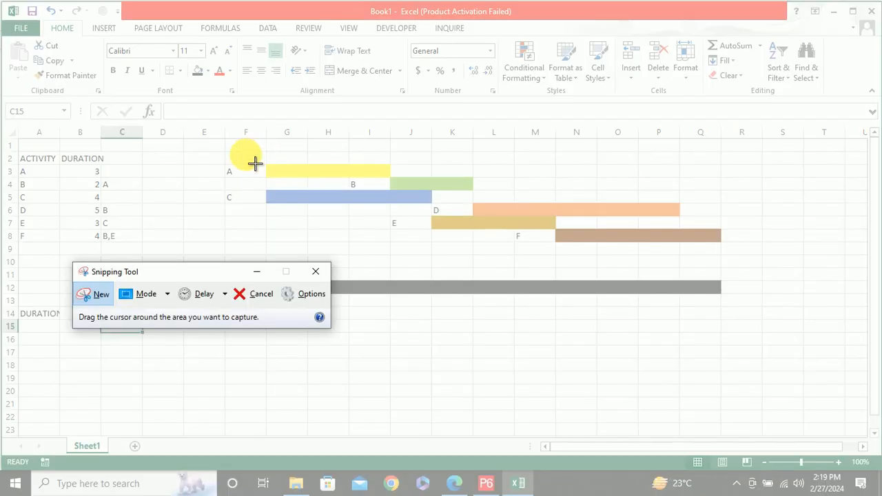
drag(205, 151, 722, 268)
drag(783, 359, 783, 344)
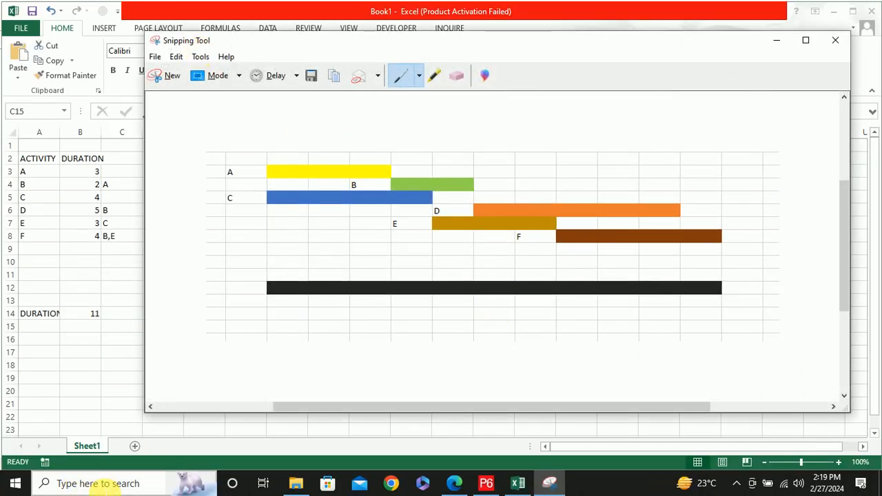
Open Paint and paste the captured bar chart onto the blank canvas
click(102, 484)
text(PAINT)
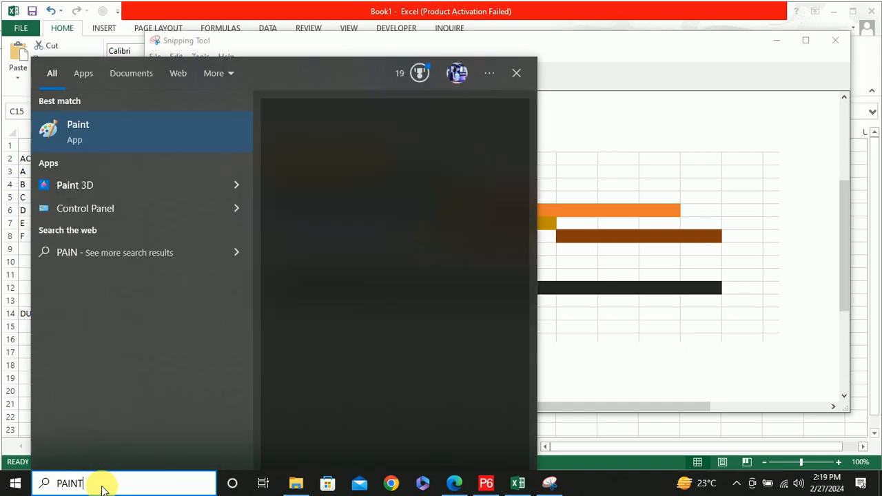
key(Return)
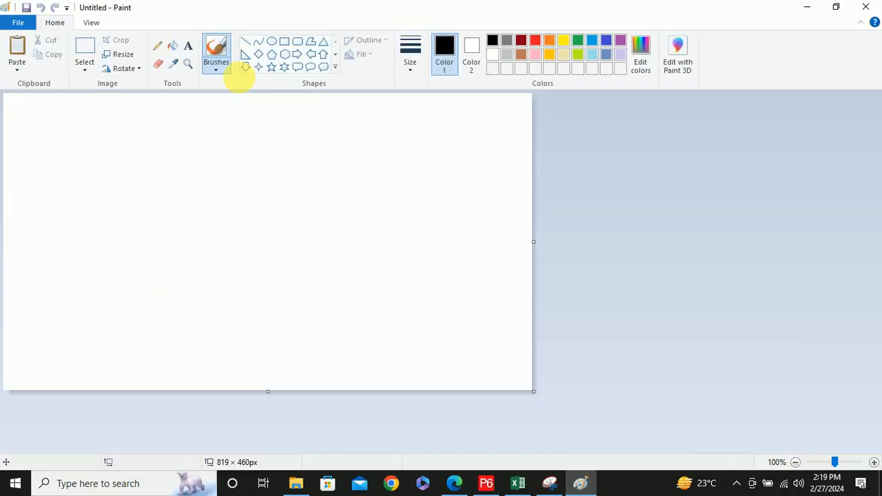
key(ctrl+v)
drag(406, 383, 398, 377)
drag(327, 187, 332, 231)
click(205, 274)
Trace the paths A-B-D-F and C-E-F over the bars with a black brush, marking the starts of A and C
click(215, 52)
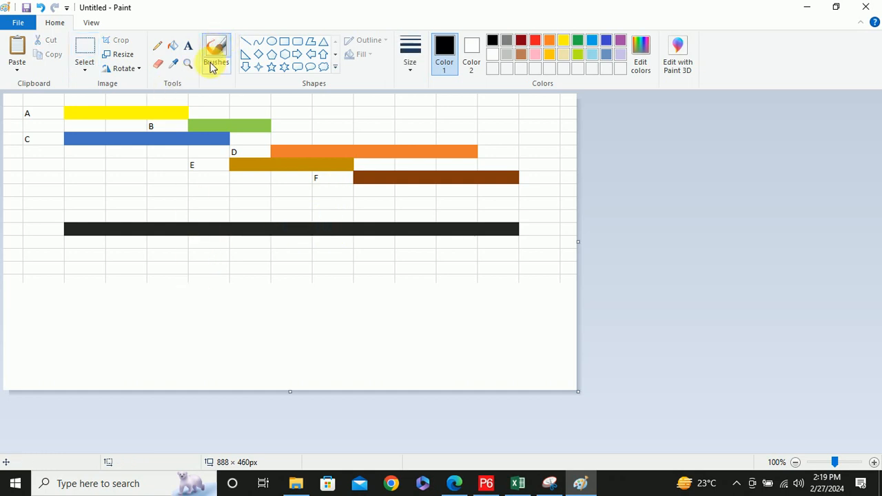
mouse_move(55, 112)
mouse_down()
mouse_move(182, 114)
mouse_move(196, 130)
mouse_move(267, 131)
mouse_move(281, 145)
mouse_move(484, 157)
mouse_move(502, 176)
mouse_move(518, 178)
mouse_up()
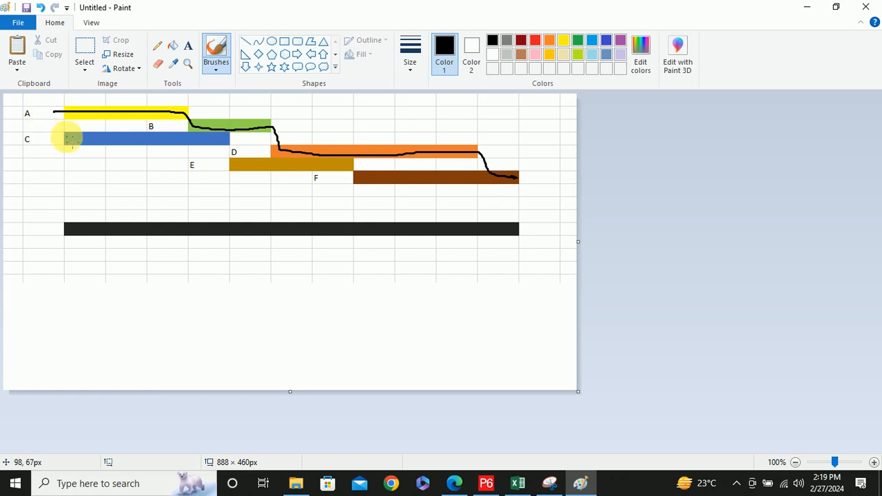
mouse_move(72, 140)
mouse_down()
mouse_move(229, 145)
mouse_move(243, 160)
mouse_move(372, 180)
mouse_move(506, 183)
mouse_up()
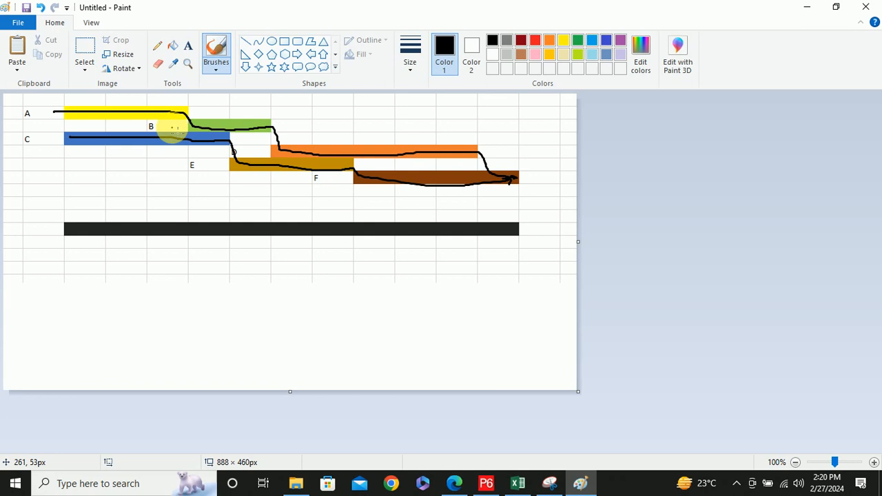
mouse_move(51, 102)
mouse_down()
mouse_move(53, 144)
mouse_move(75, 137)
mouse_up()
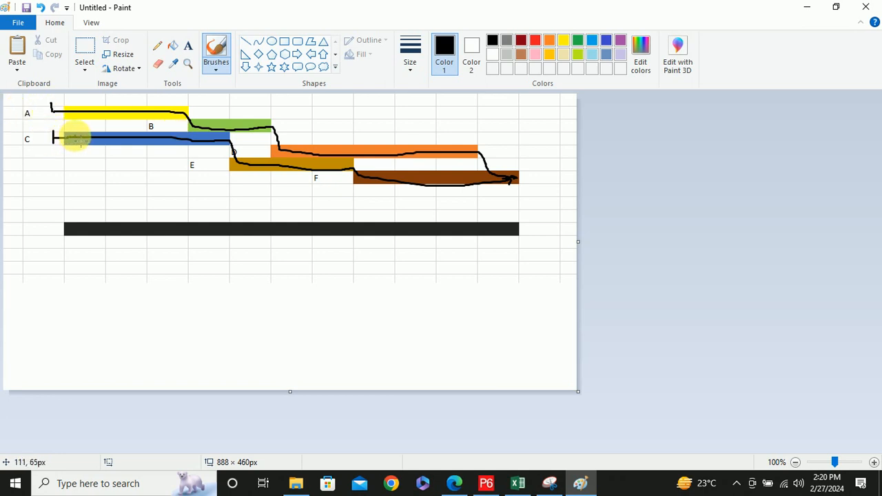
Minimize Paint and the Snipping Tool to return to the Excel sheet, and select activity B's predecessor in C4
click(807, 7)
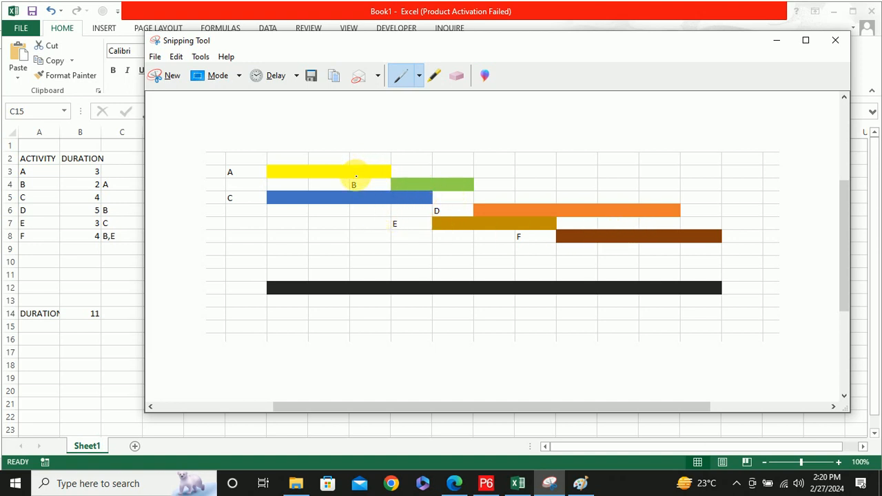
click(776, 40)
click(133, 190)
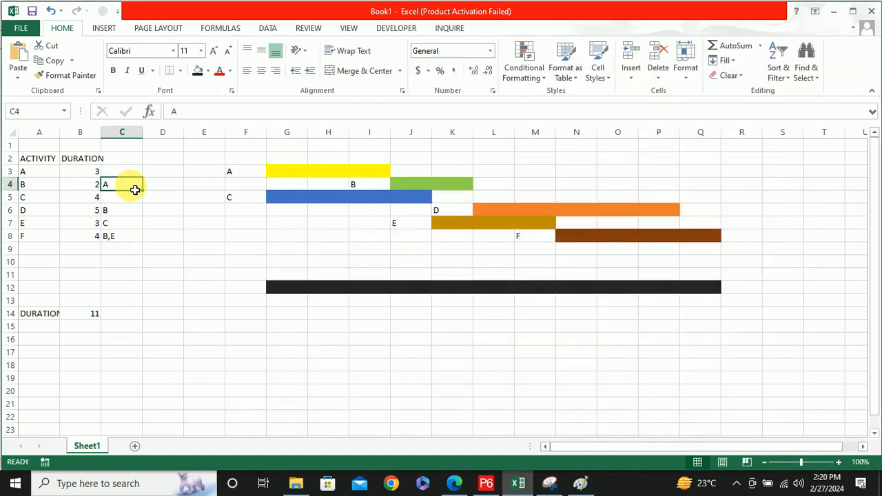
Clear activity B's predecessor in C4 and move B's label and green bar to F4:H4, so its bar starts in line with A and C
drag(372, 186, 456, 186)
key(ctrl+c)
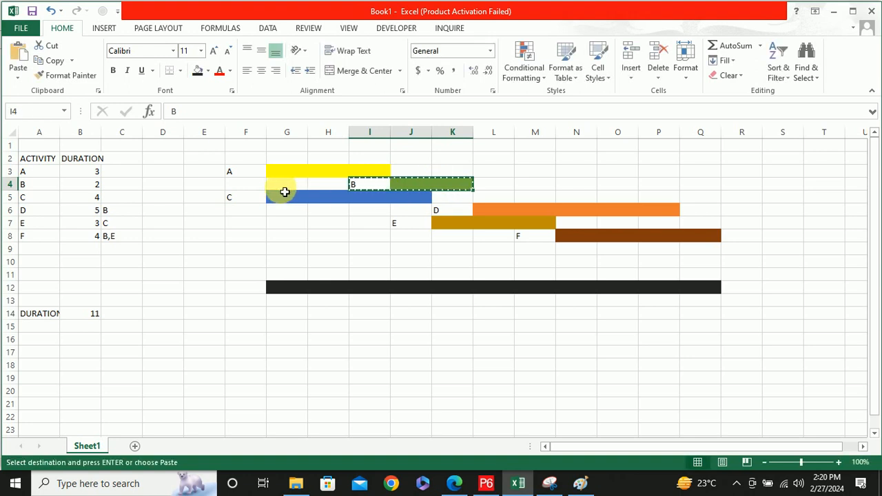
click(285, 192)
key(Return)
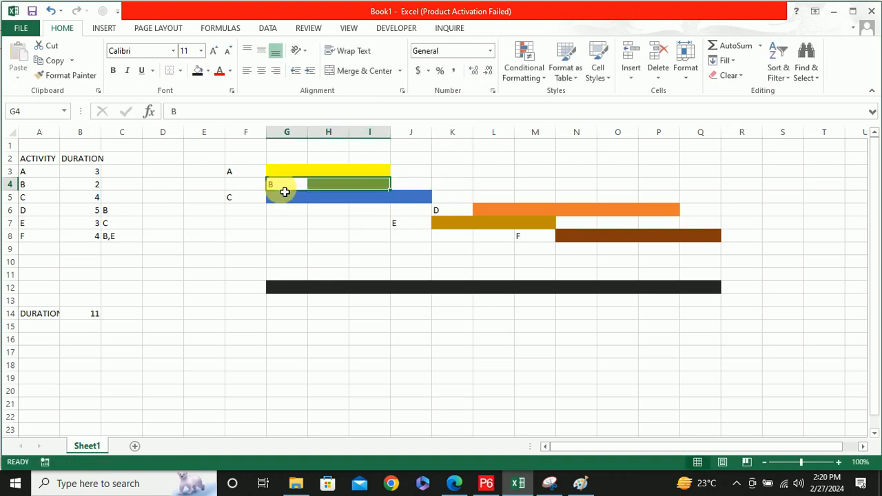
key(ctrl+x)
click(261, 187)
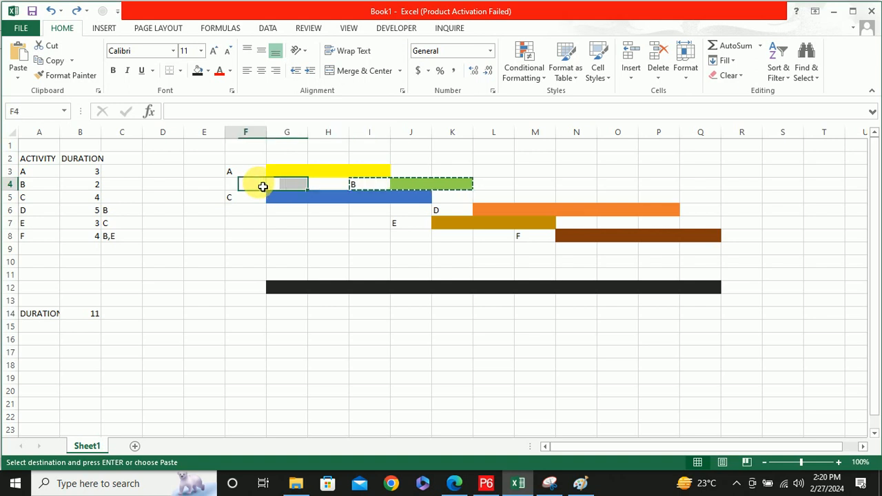
key(Return)
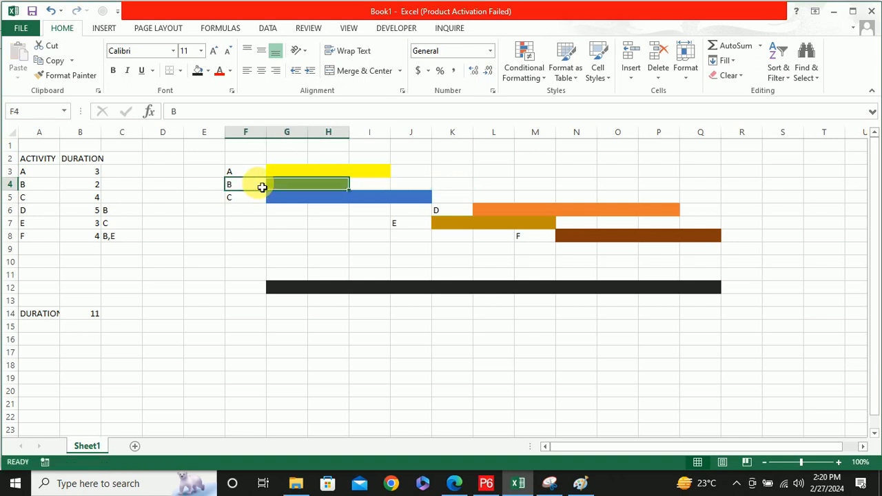
Move activity D's label and orange bar within row 6 to H6:M6, so the bar starts right after B ends
click(293, 211)
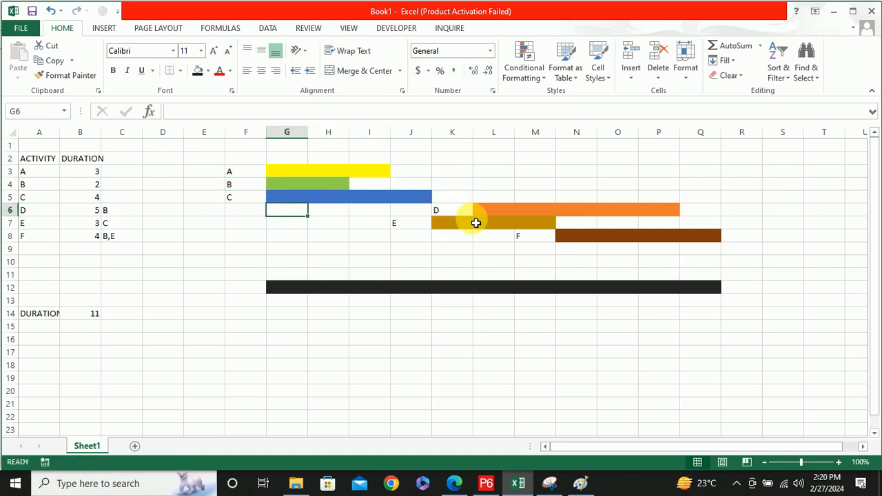
click(454, 229)
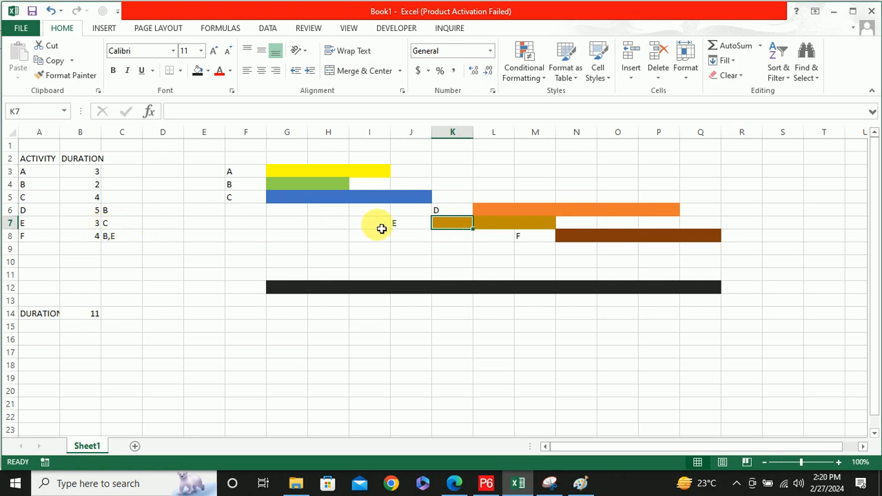
click(503, 213)
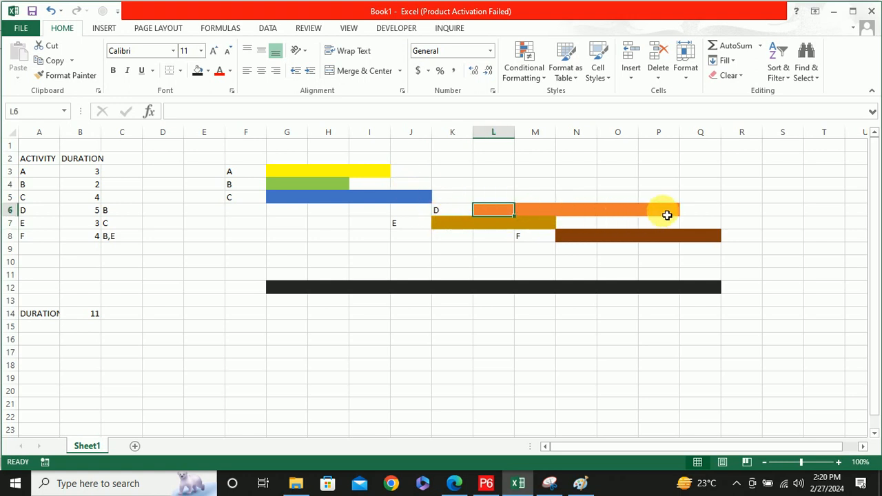
click(444, 214)
drag(444, 215, 677, 214)
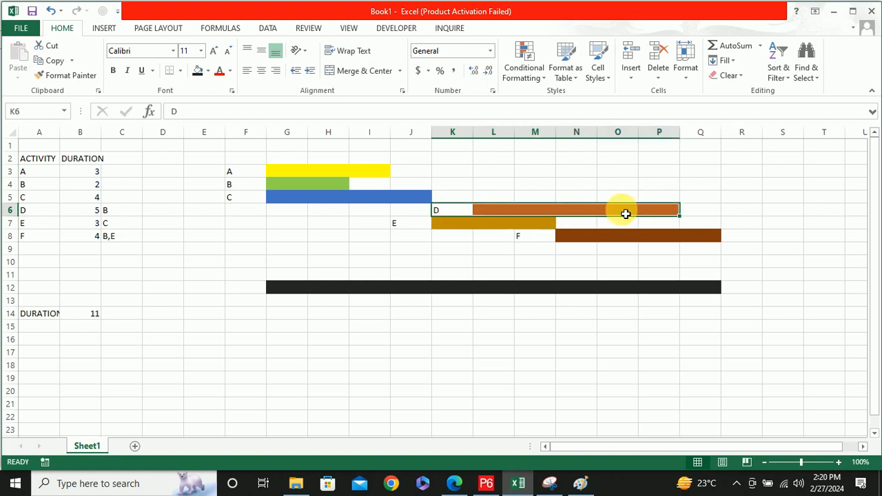
key(ctrl+c)
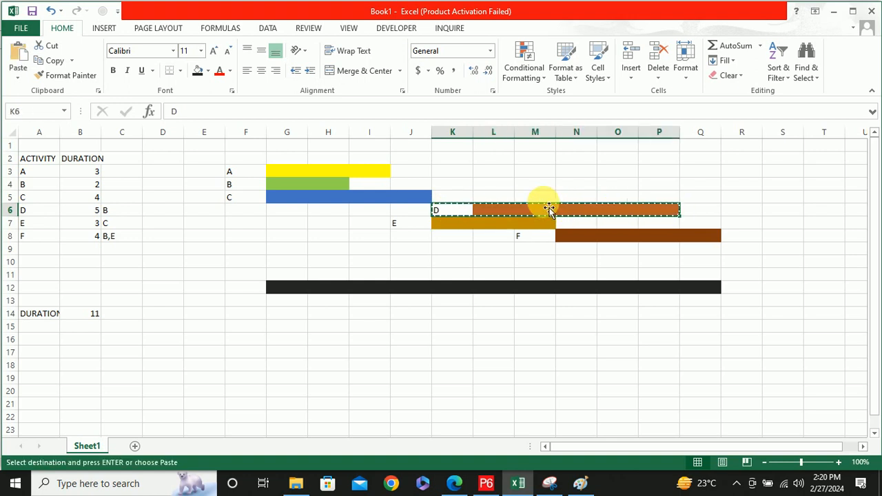
click(376, 191)
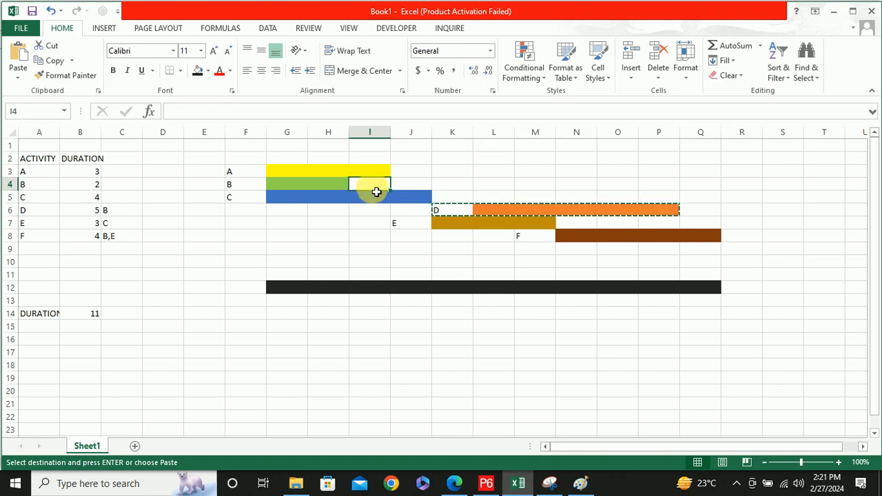
key(Return)
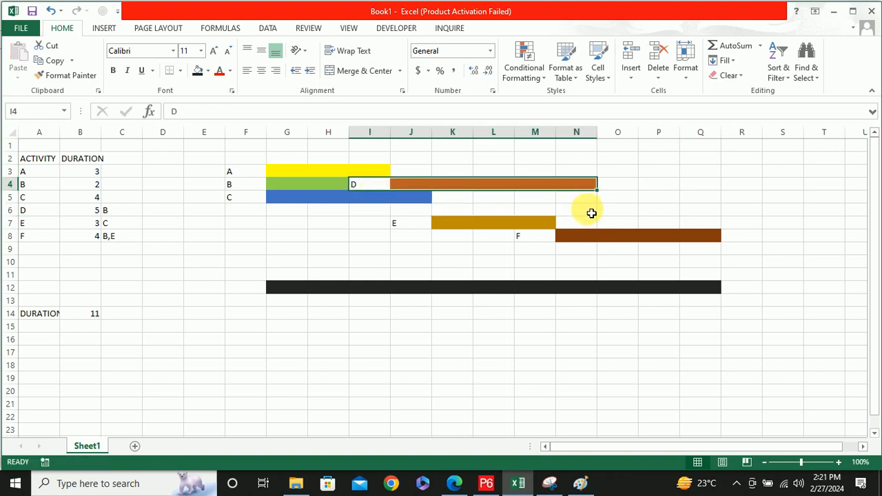
key(ctrl+z)
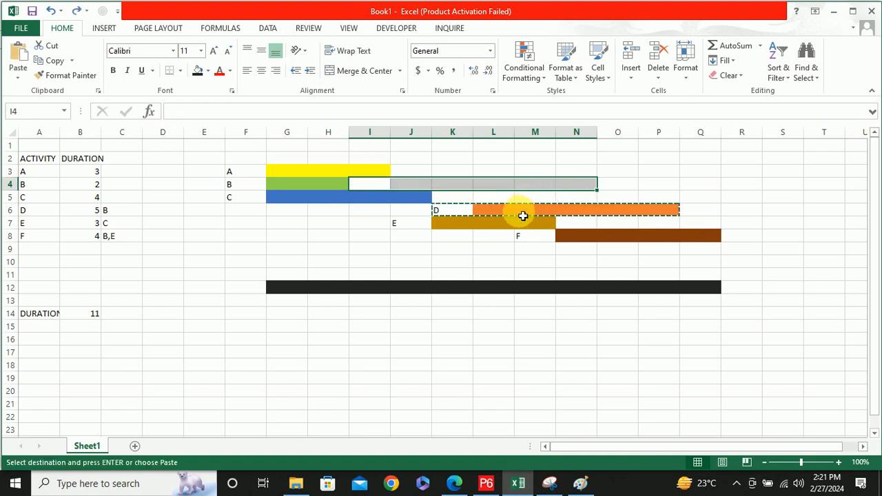
click(334, 211)
key(Return)
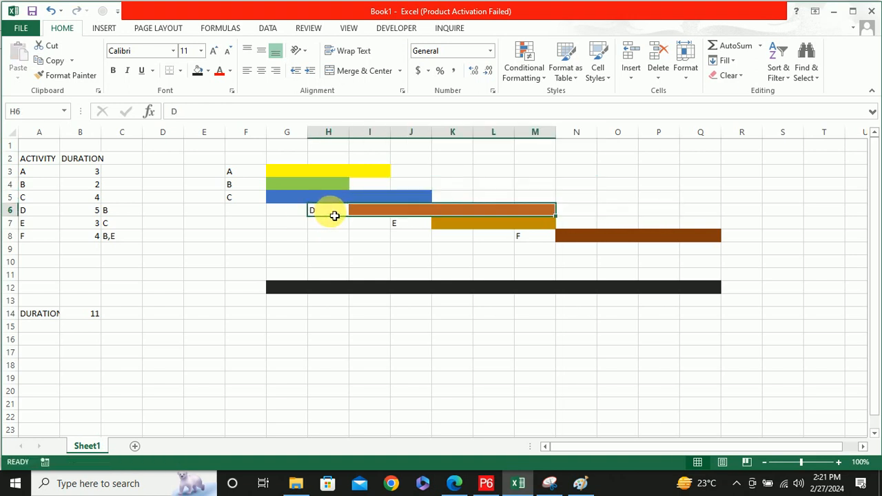
click(782, 200)
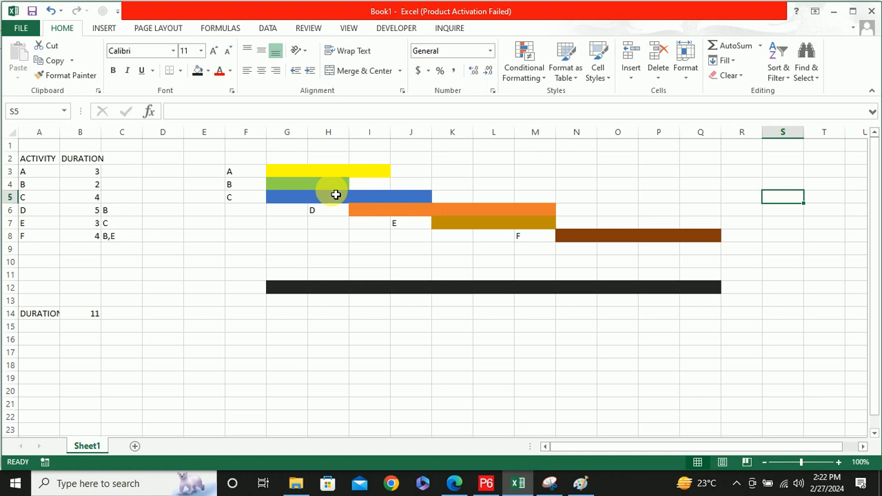
Add a second worksheet and enter the headers ACTIVITY, DURATION and PREDECESSOR in A1:C1
click(513, 487)
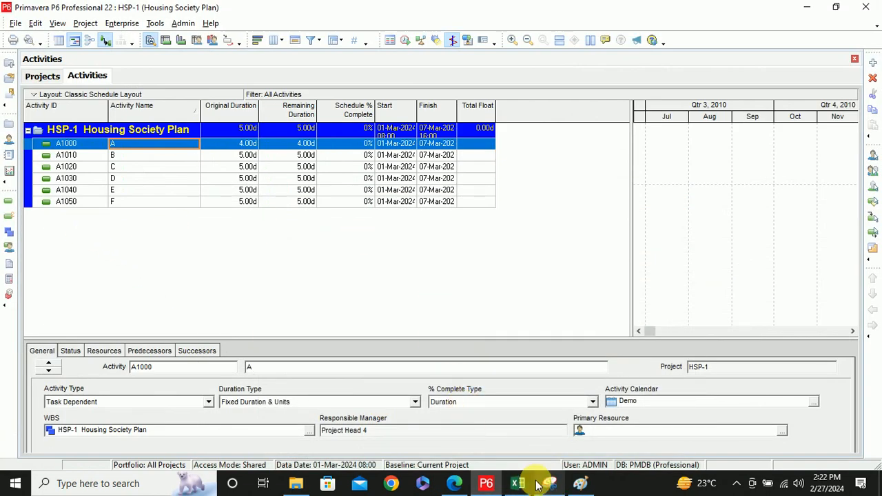
click(515, 483)
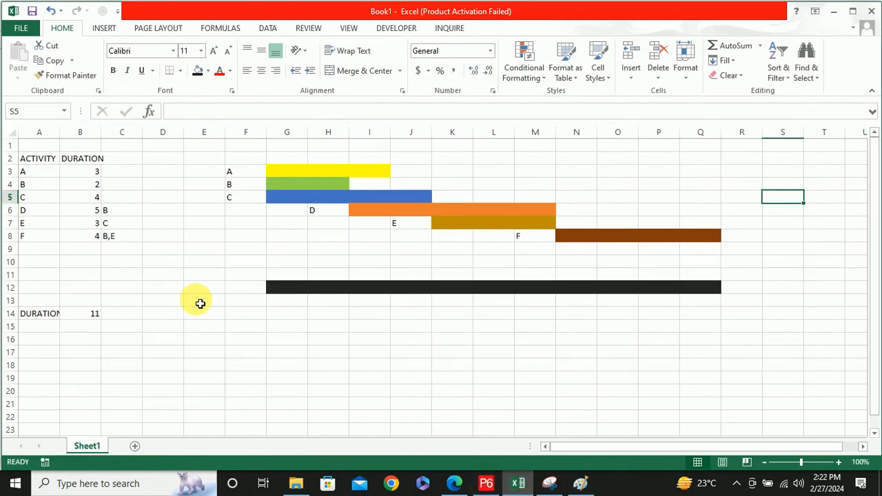
click(134, 447)
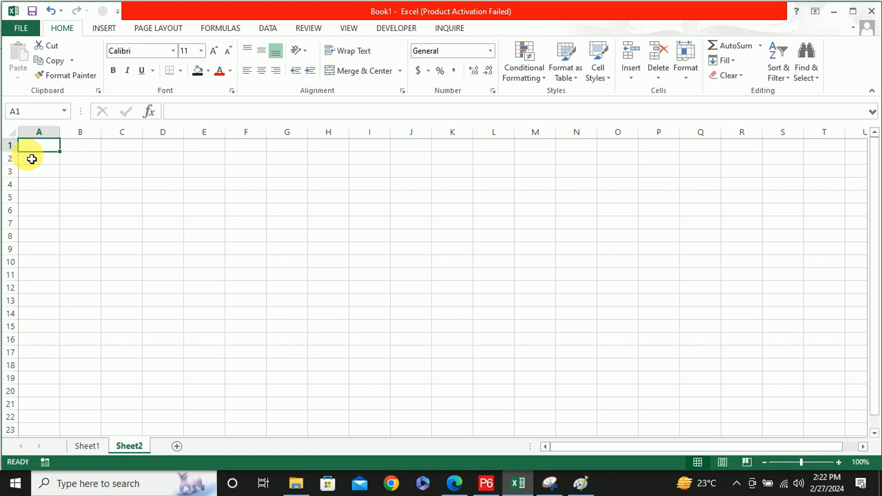
text(ACTIVITY)
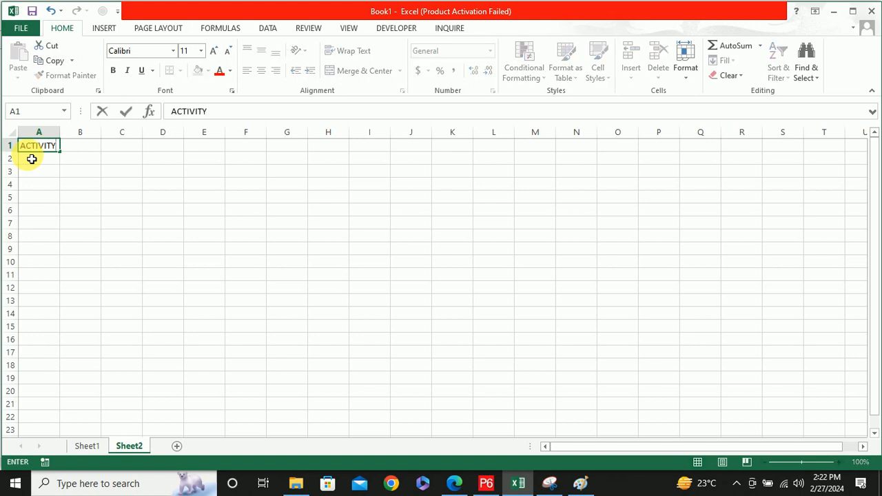
key(Tab)
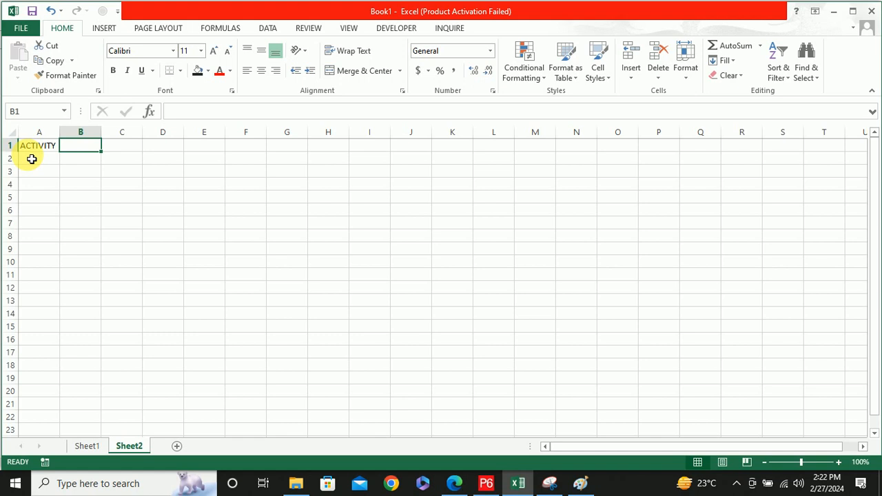
text(DURATION)
key(Tab)
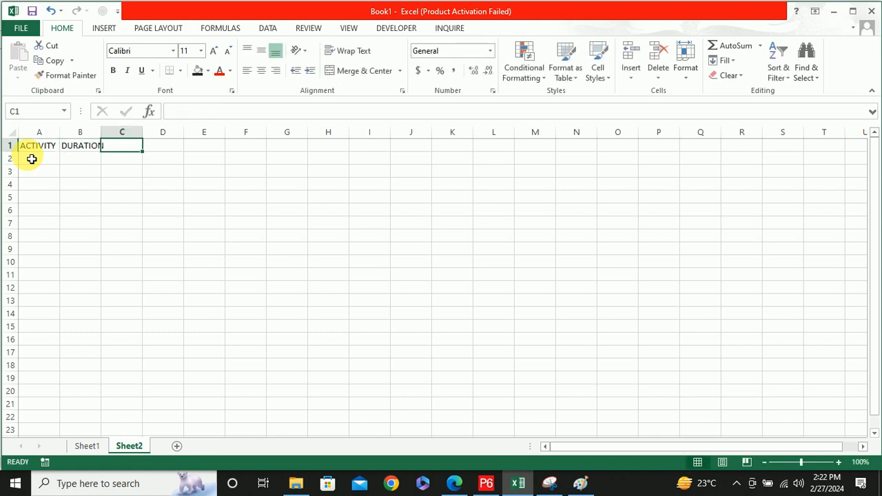
text(PR)
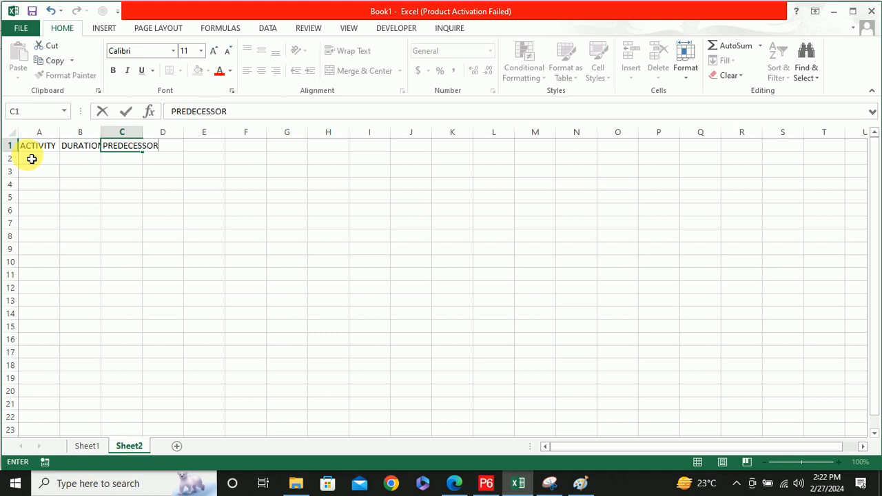
text(EDECESSOR)
key(Return)
List activities A, B, C, D, E and F in A2:A7 under the ACTIVITY header
click(32, 158)
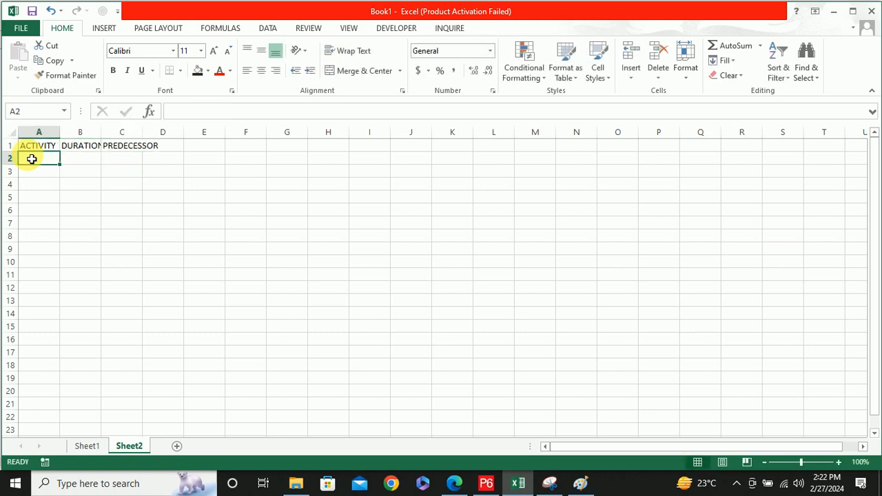
text(ACTIVITY)
key(Return)
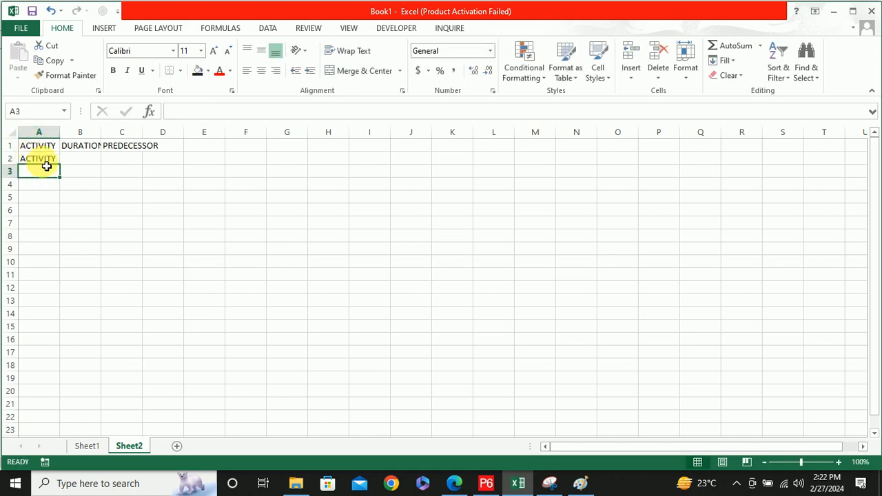
double_click(33, 159)
double_click(36, 160)
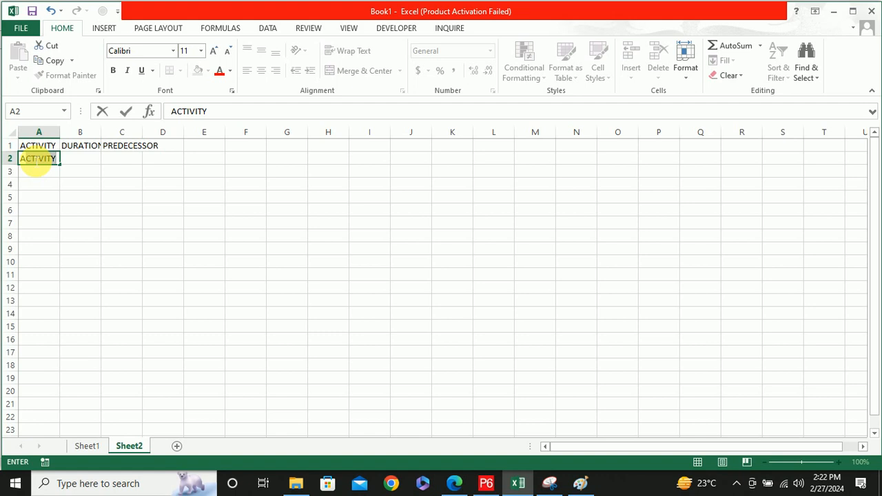
text(A)
key(Return)
text(B)
key(Return)
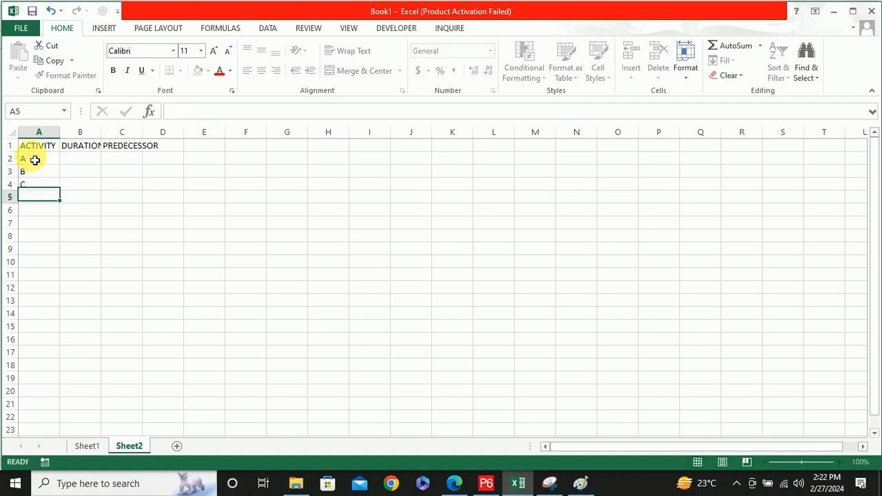
text(C)
key(Return)
text(D)
key(Return)
text(E F)
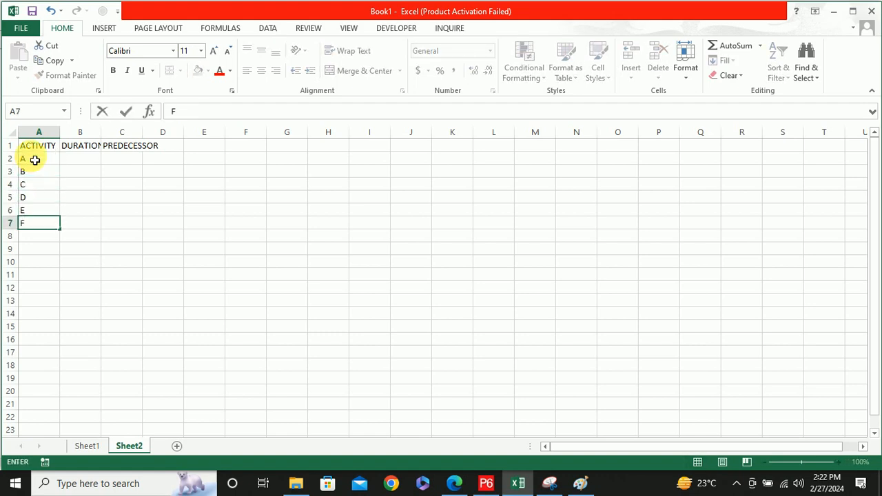
Enter durations 5d for activity A and 4d for activity B in B2:B3, using a lowercase d for both
click(81, 163)
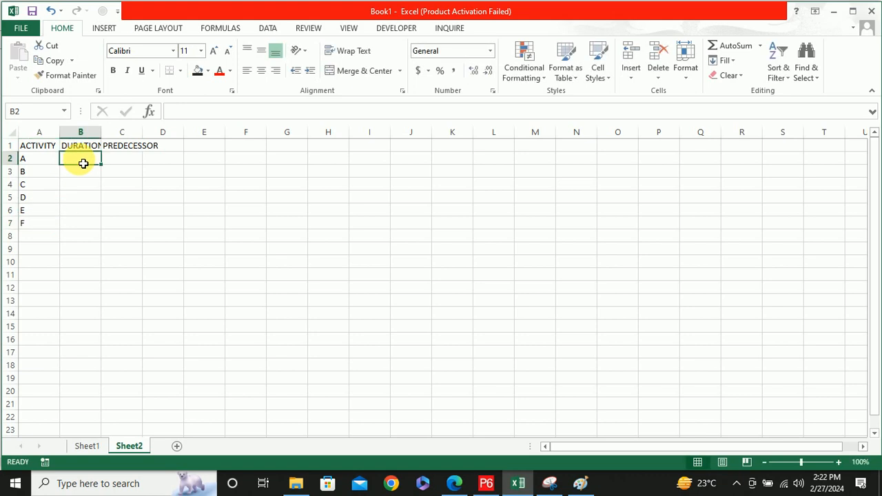
text(5D)
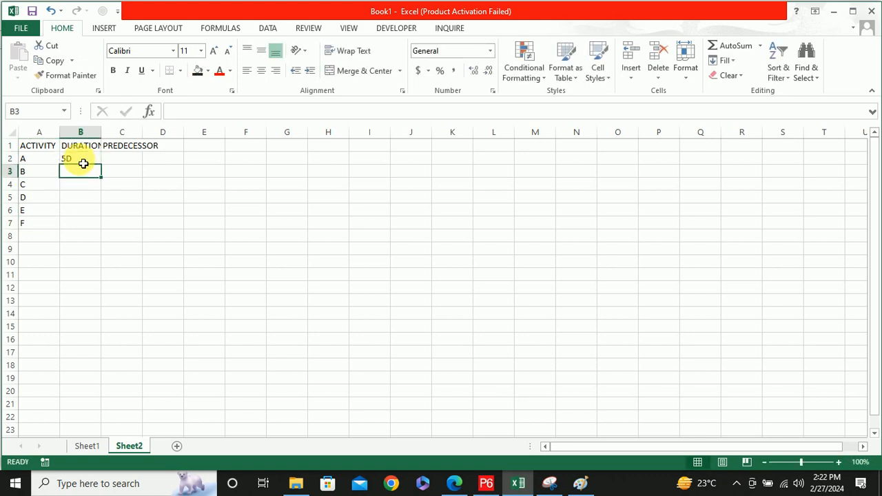
text(4d)
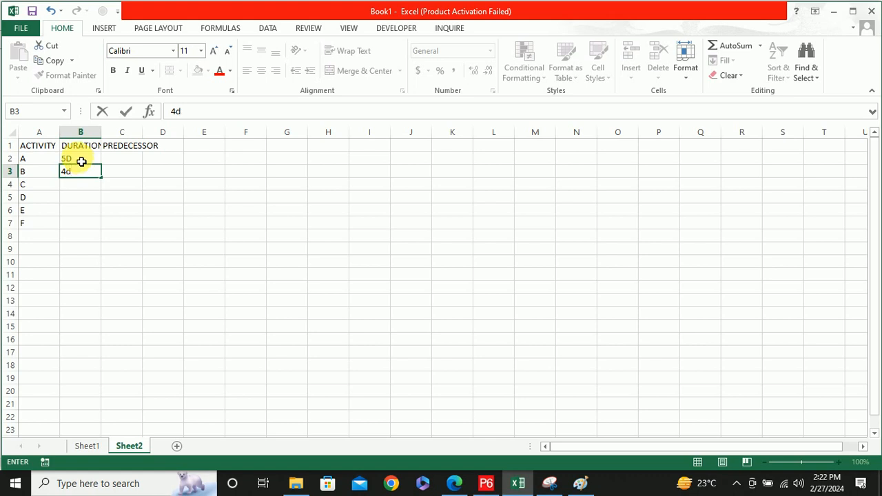
click(82, 161)
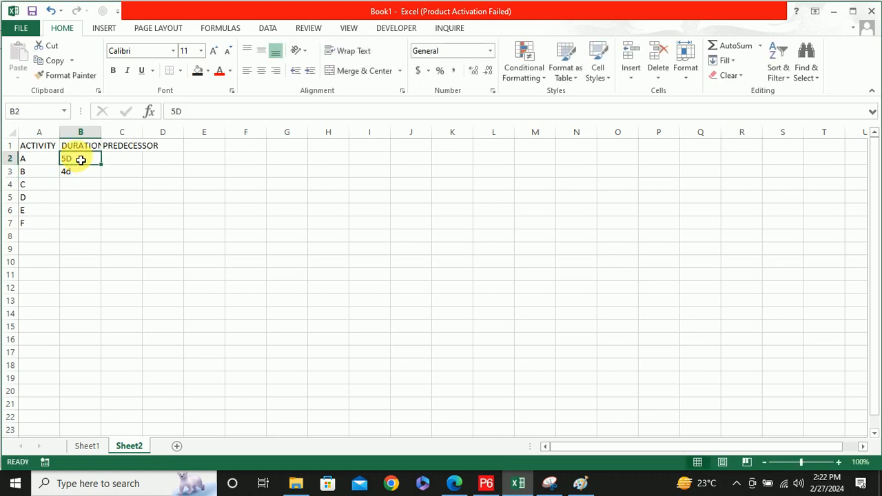
double_click(81, 162)
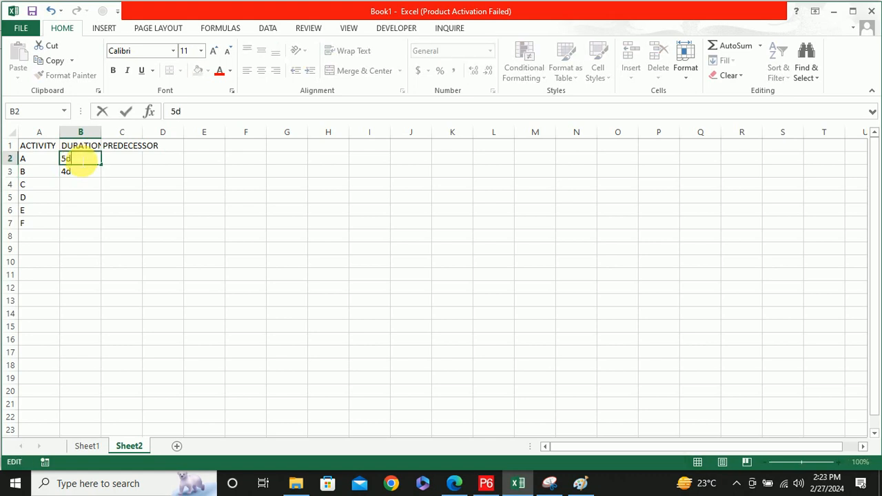
Enter the durations 6d, 2d, 3d and 7d for activities C, D, E and F in B4:B7
click(78, 184)
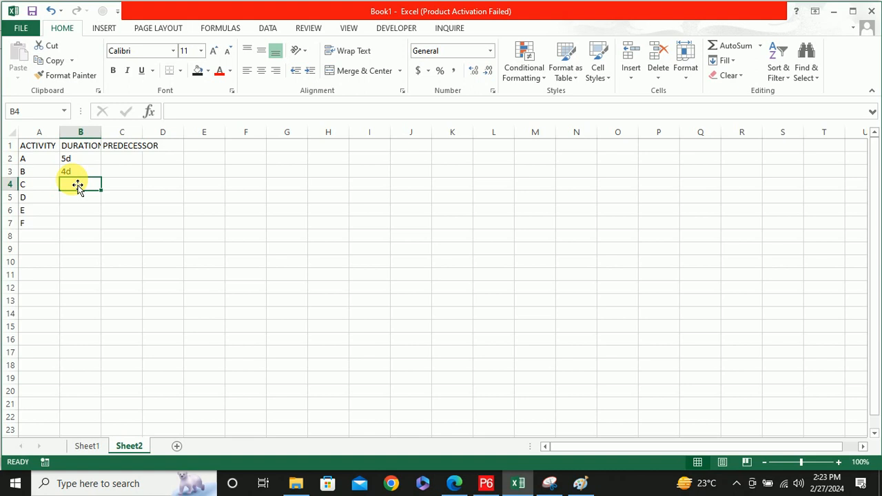
text(6d)
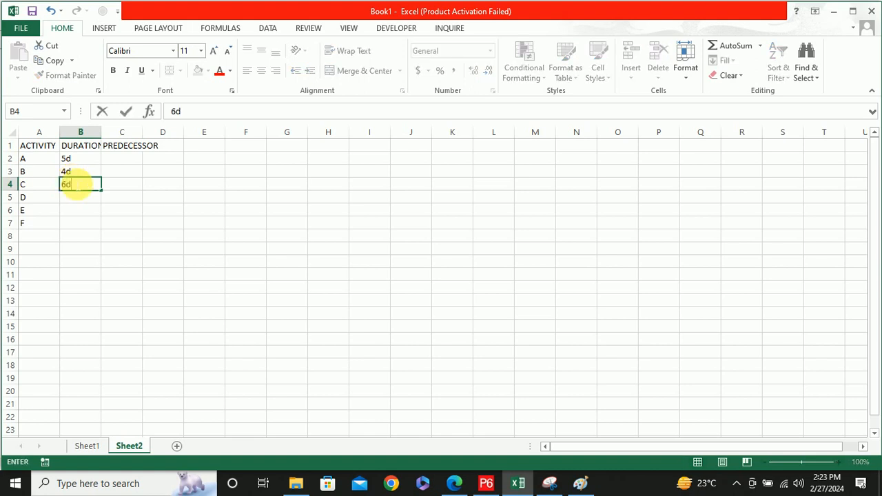
key(Return)
text(2d)
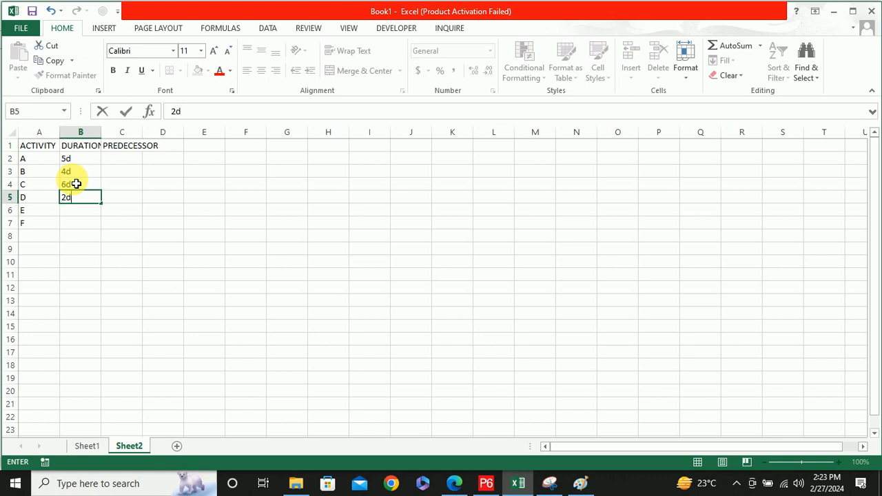
key(Return)
text(3d)
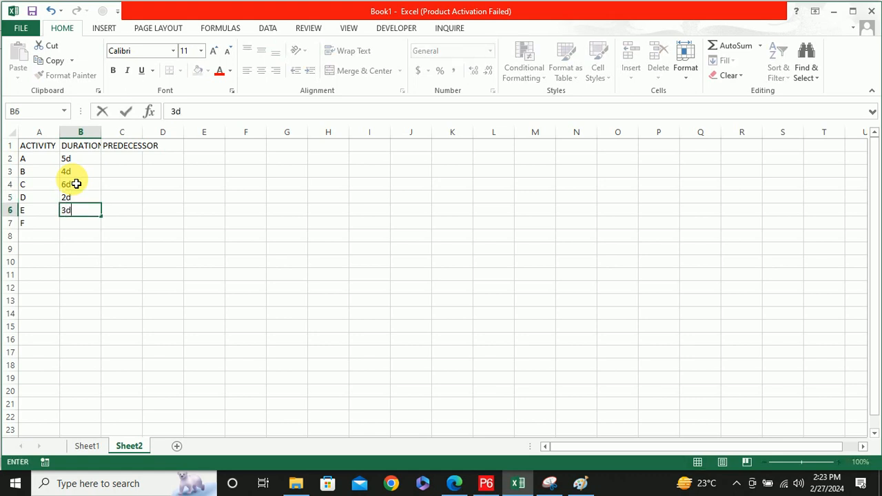
key(Return)
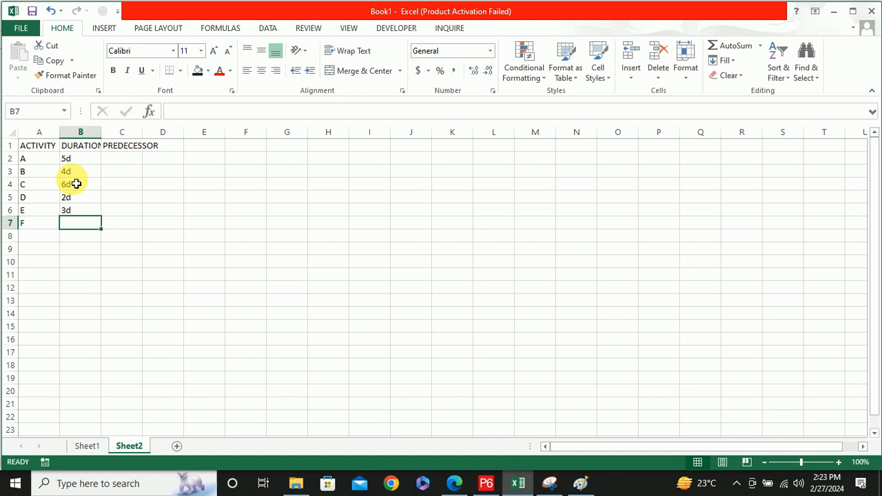
text(7d)
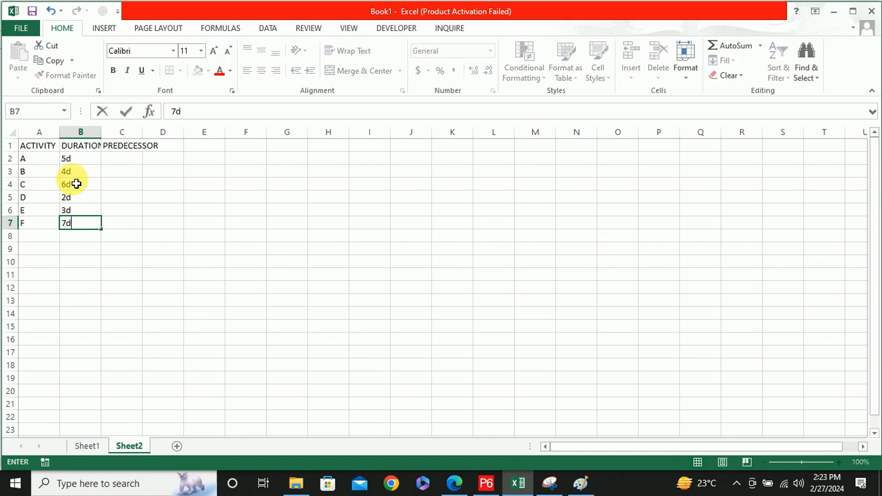
Enter A,B as activity D's predecessors in C5, leaving the predecessor cells of A, B and C empty
click(131, 159)
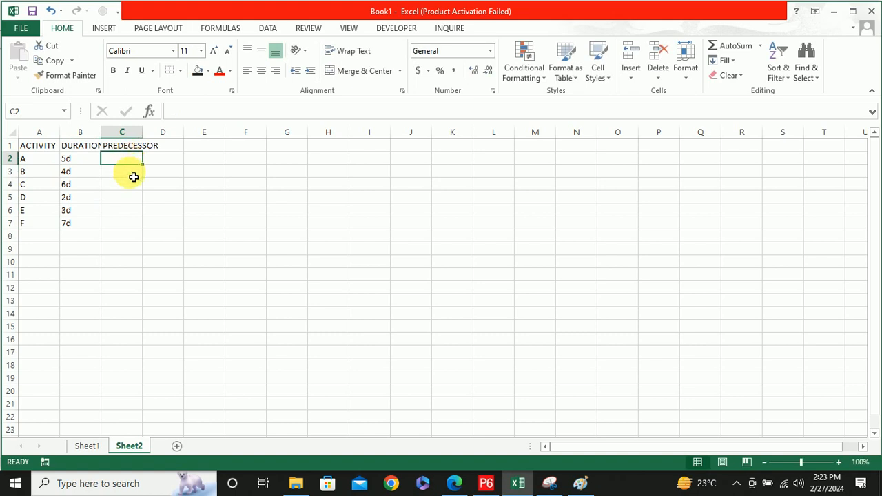
click(131, 187)
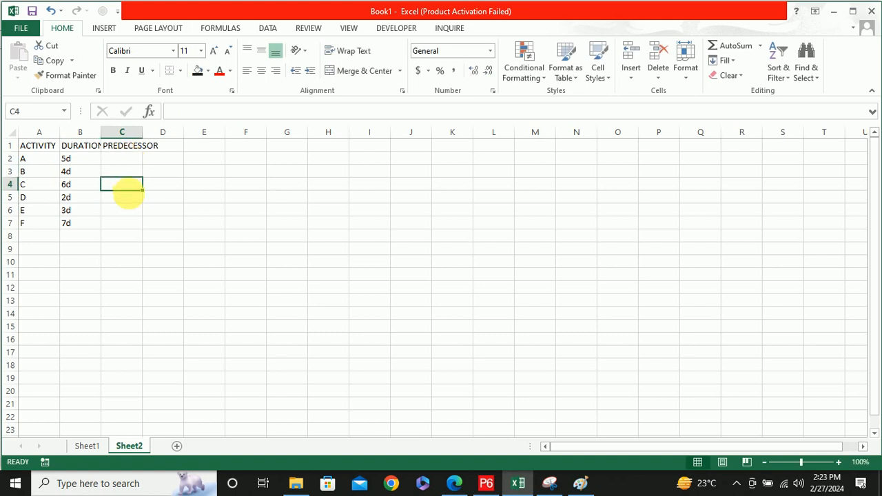
click(134, 200)
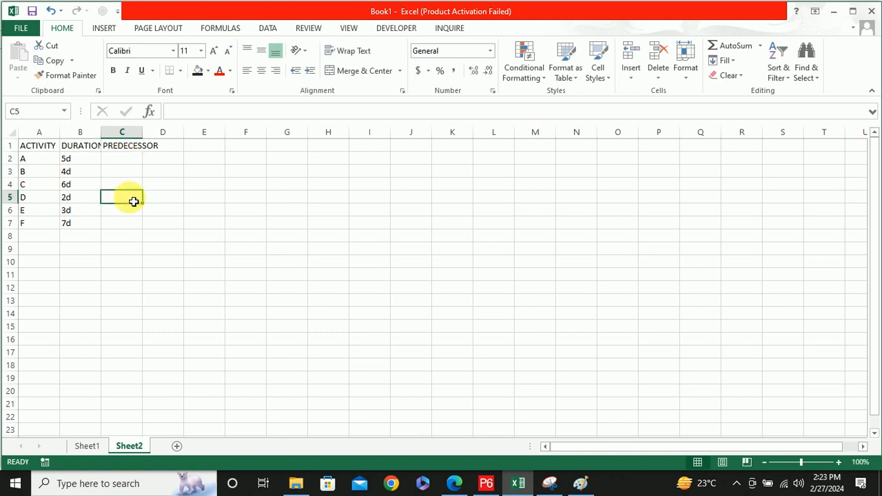
text(aA,)
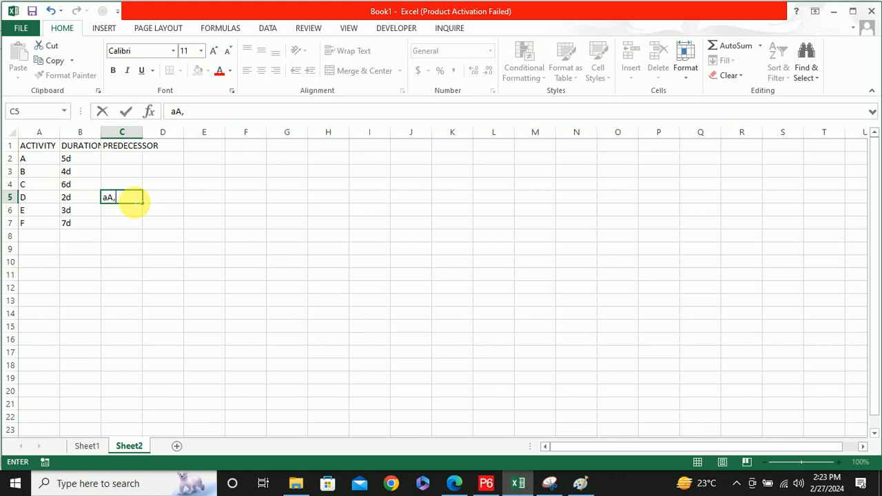
key(Left)
key(Left)
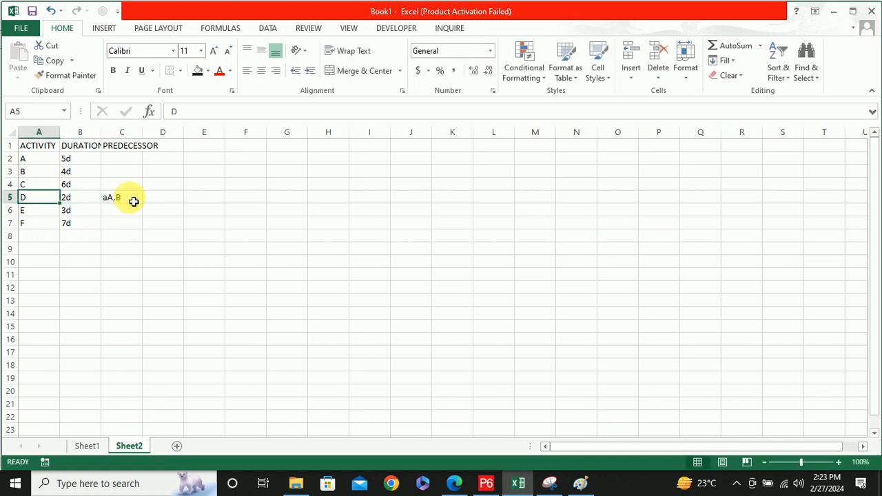
click(132, 199)
click(178, 111)
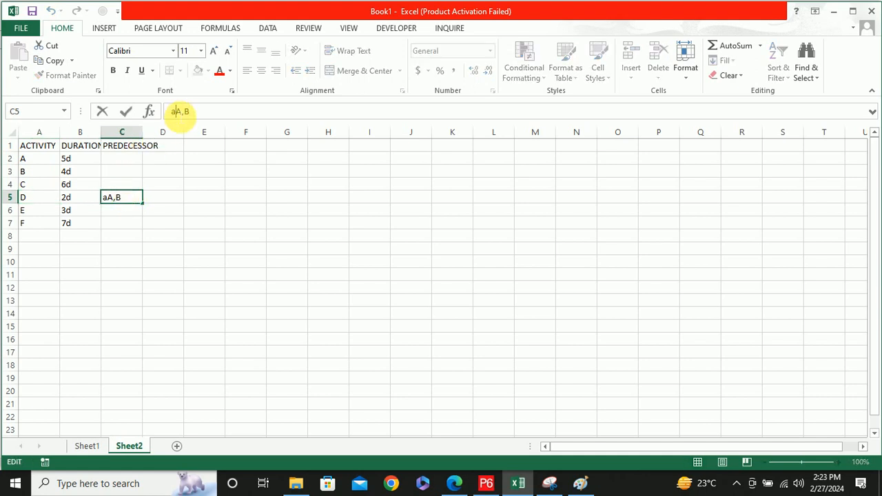
key(BackSpace)
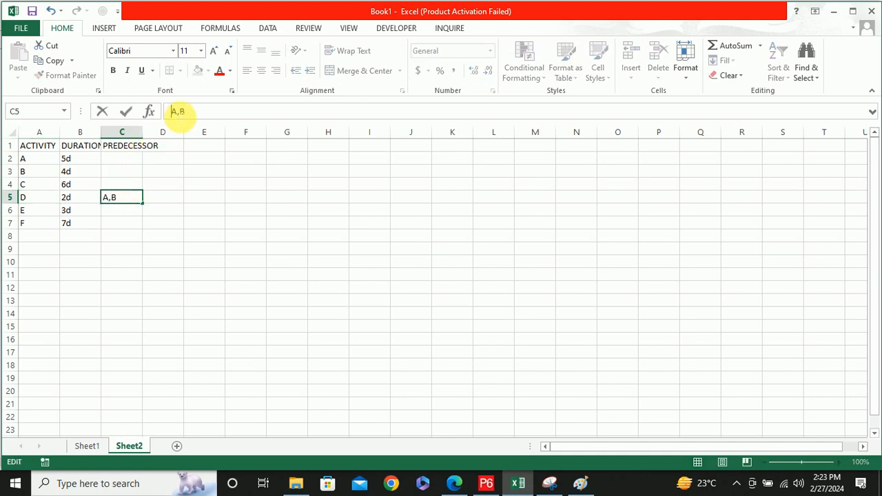
Enter the predecessors B,C for activity E in C6 and D,E for activity F in C7
click(132, 215)
text(B,)
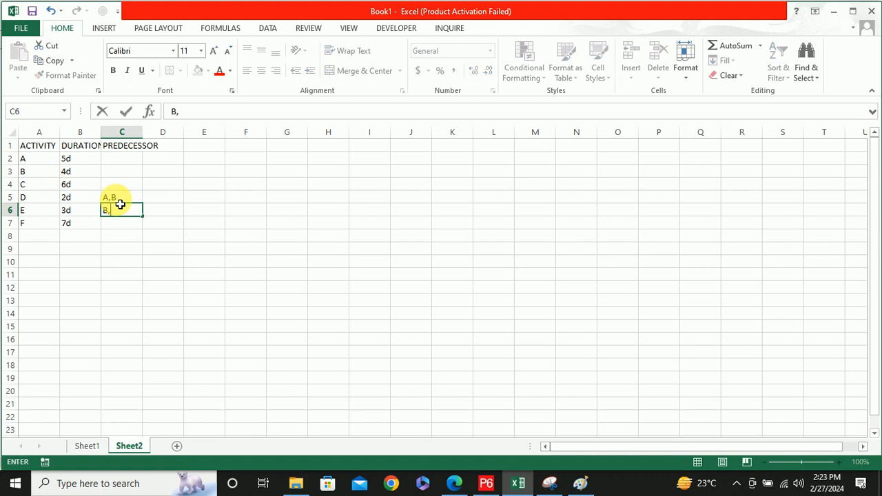
text(C)
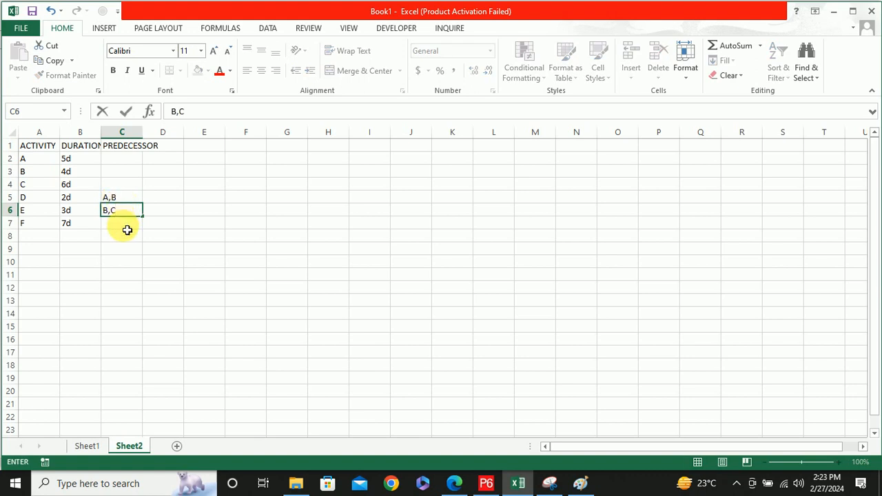
click(128, 229)
text(D,E)
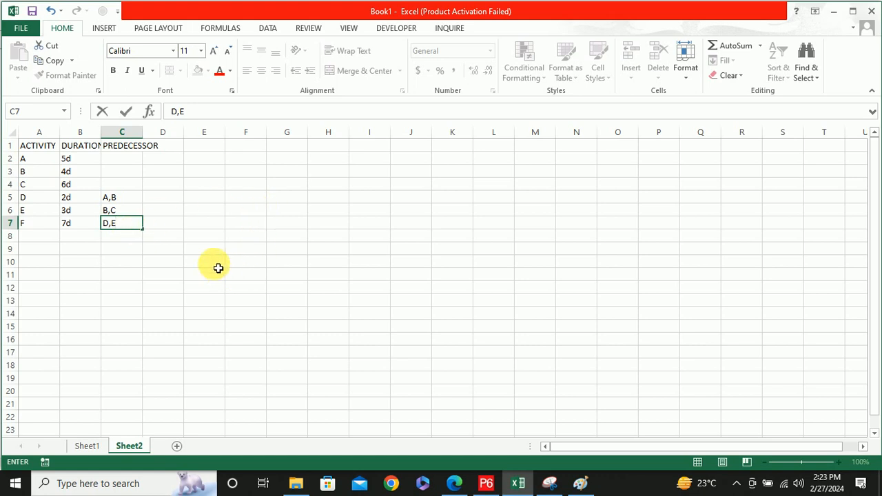
Label activity A in D9 and fill E9:I9 with blue as its five-cell duration bar
click(168, 250)
text(A)
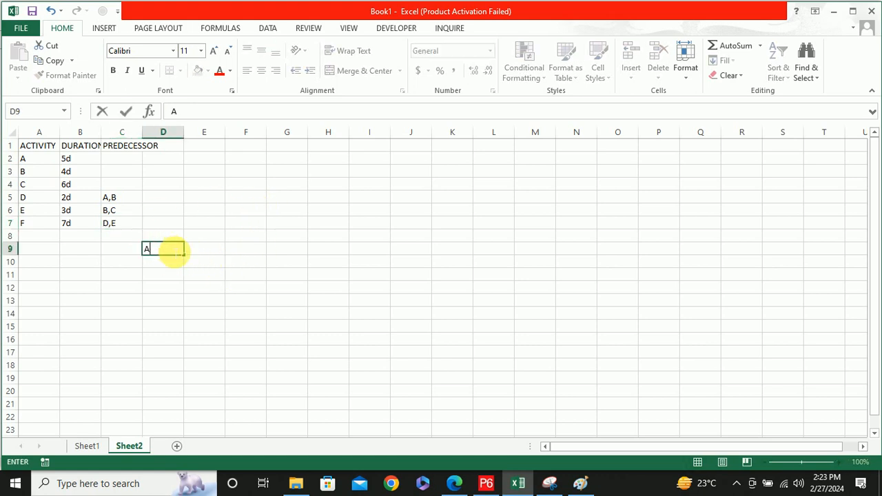
click(198, 249)
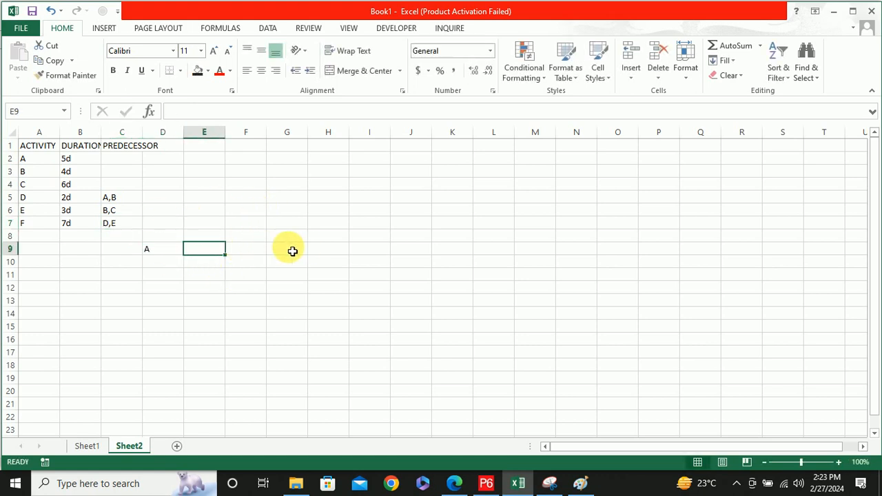
shift+click(372, 250)
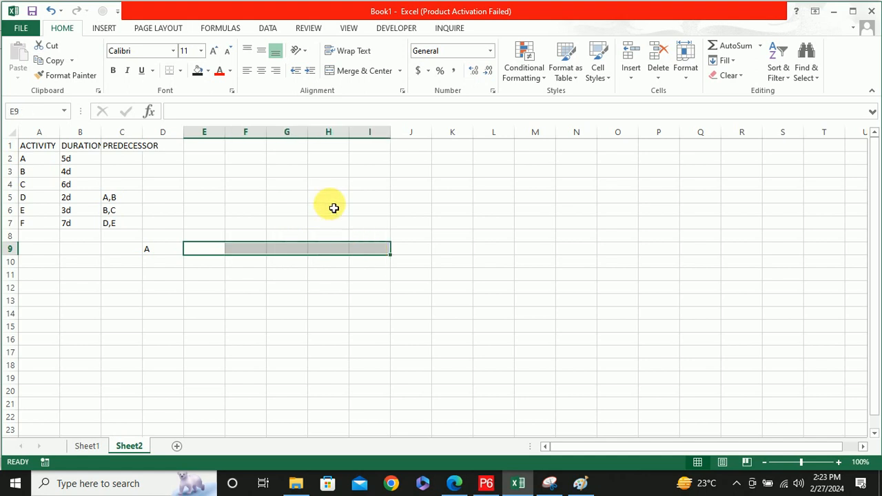
click(208, 71)
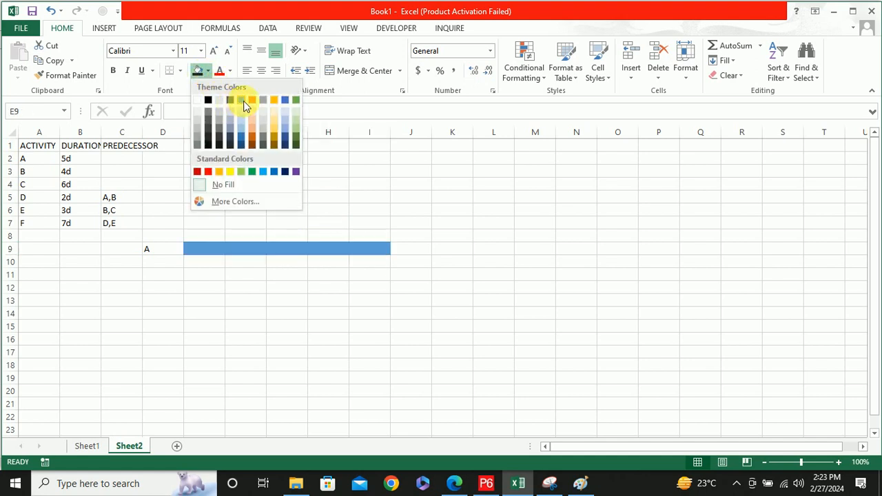
click(242, 101)
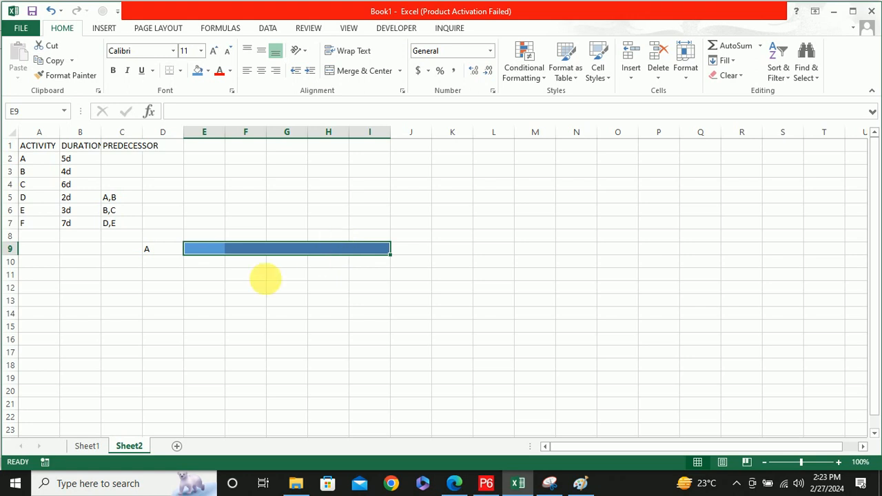
Label activity B in D11 and fill E11:H11 with orange as its four-cell duration bar
click(169, 275)
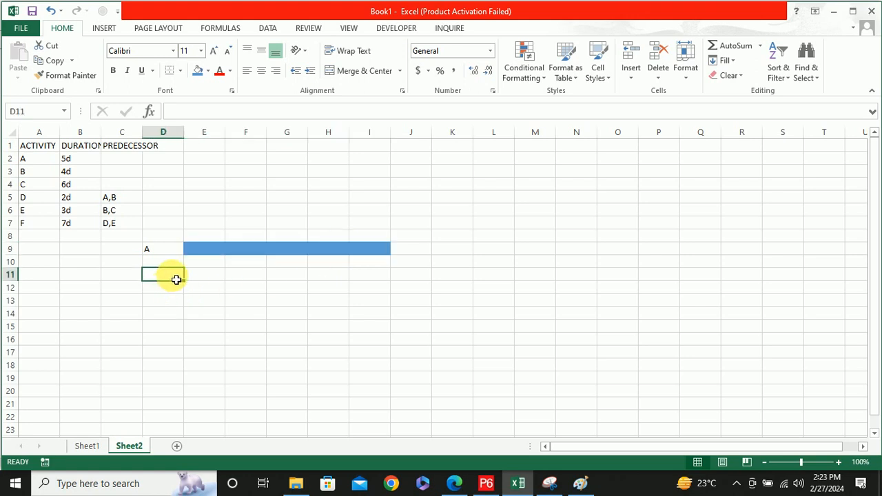
text(B)
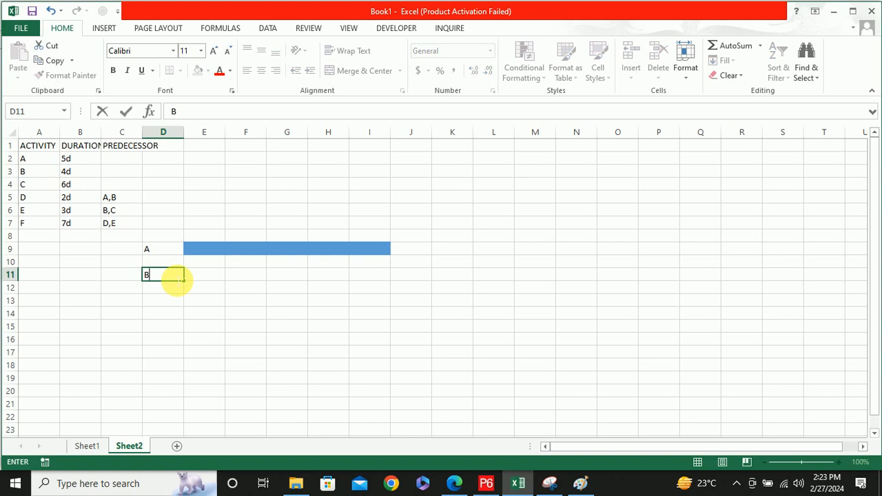
click(205, 276)
ctrl+click(324, 274)
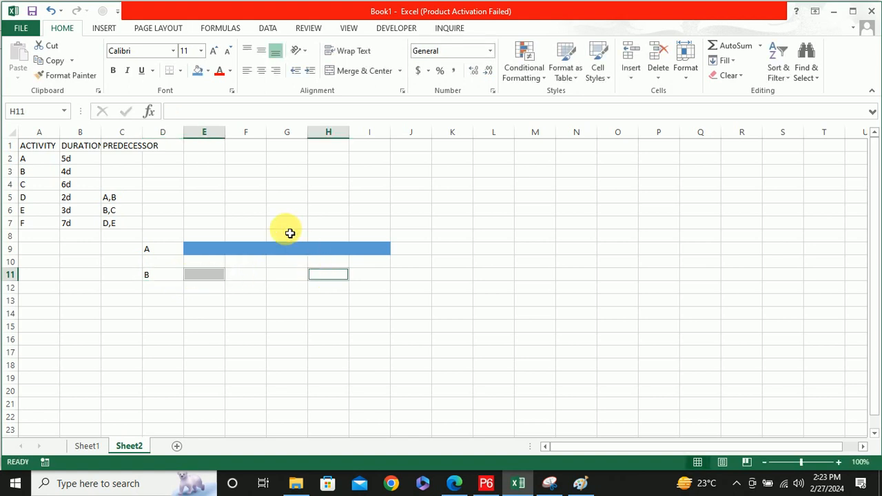
click(213, 275)
shift+click(327, 274)
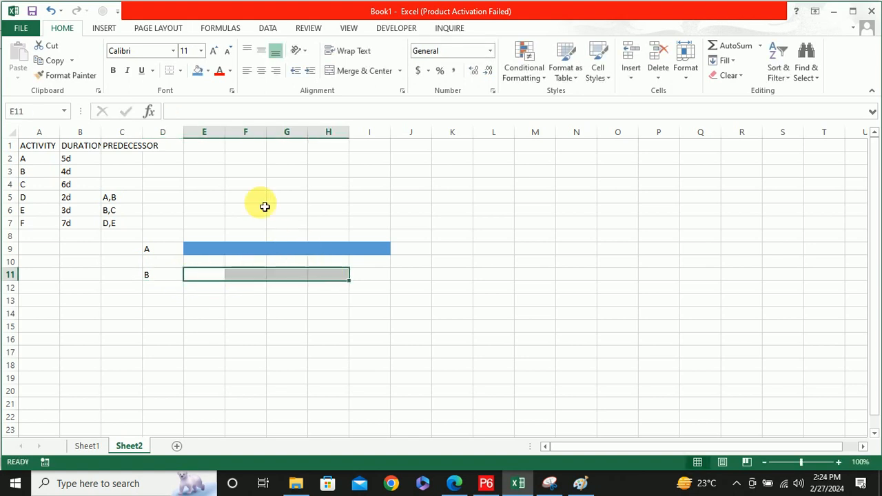
click(208, 71)
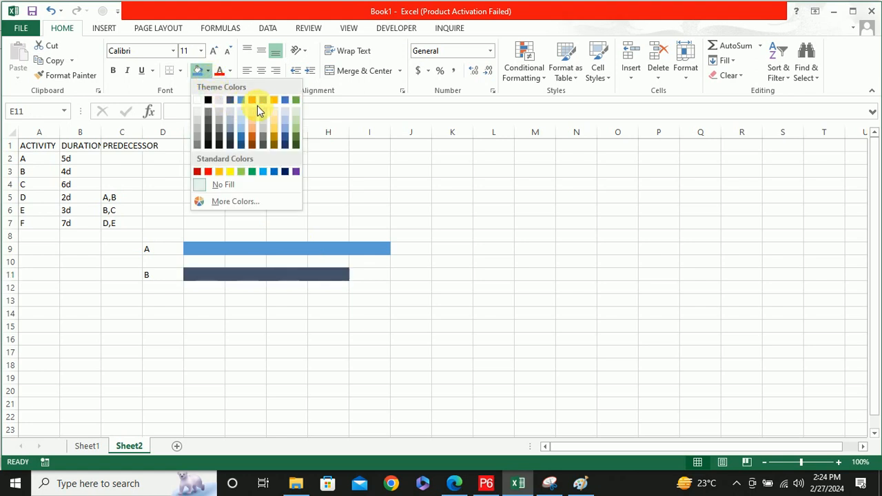
click(253, 101)
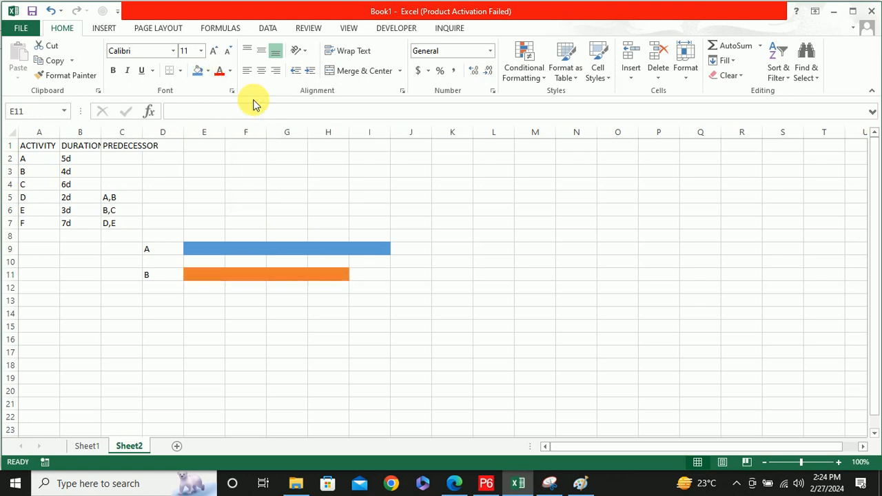
Label activity C in D13 and fill E13:J13 with gold as its six-cell duration bar
click(168, 301)
text(C)
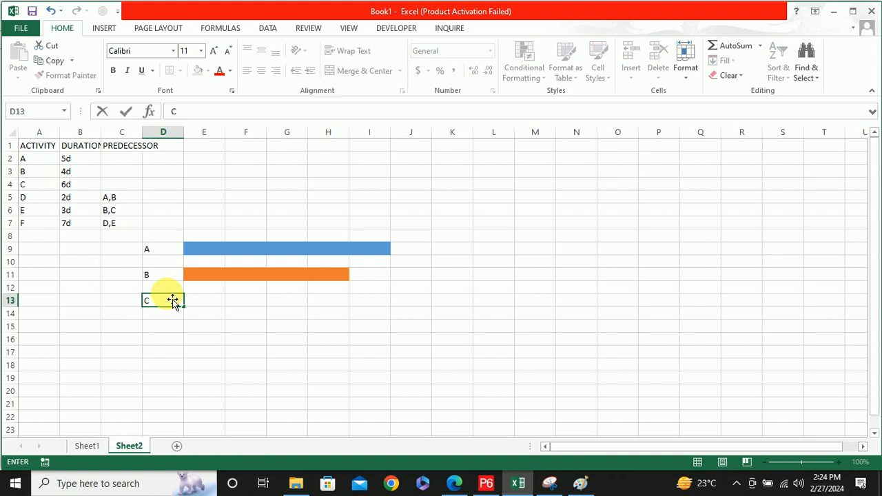
click(205, 301)
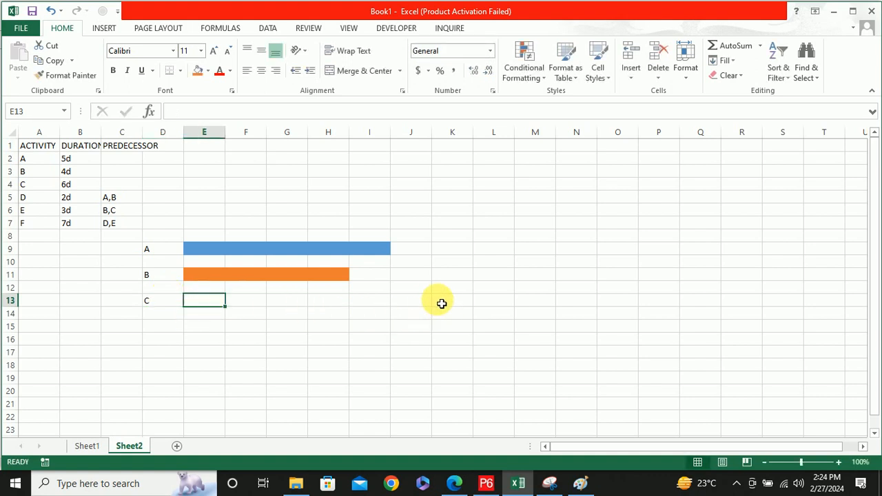
shift+click(419, 301)
click(208, 71)
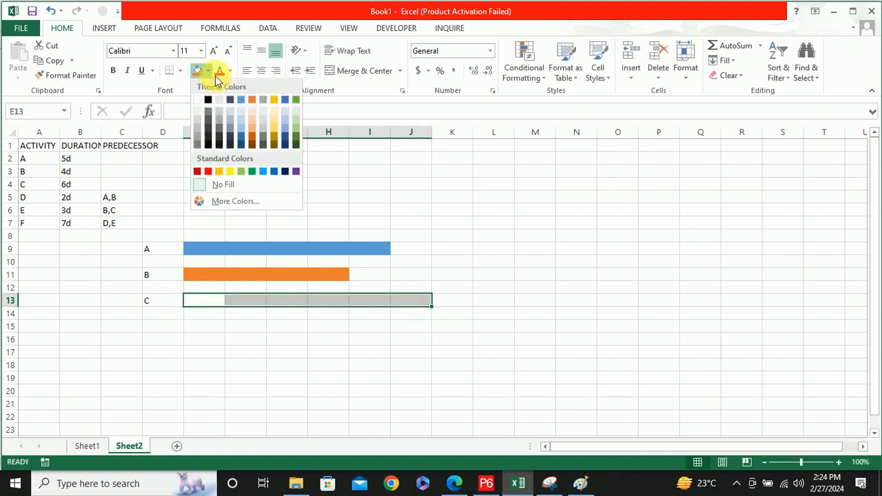
click(275, 99)
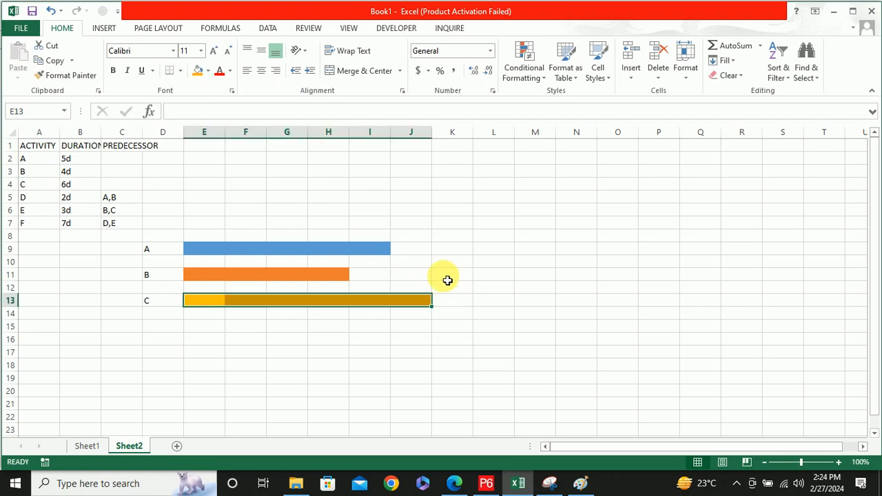
click(323, 329)
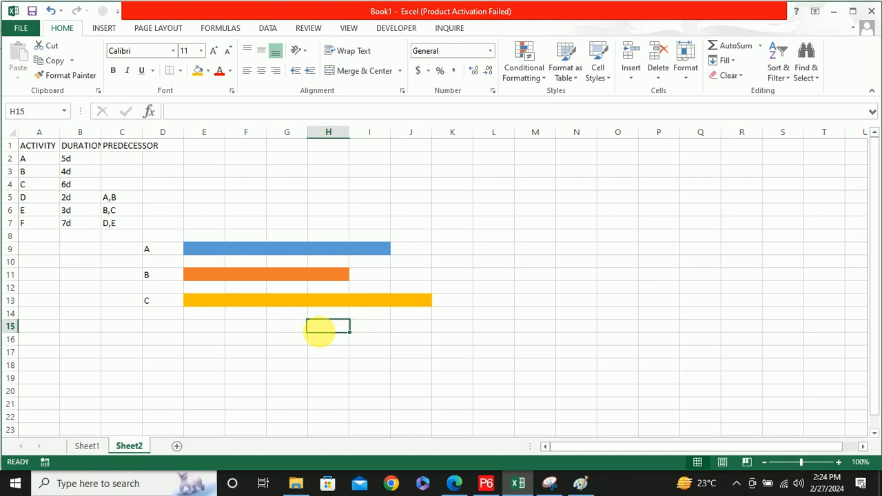
Fill J10:K10 with light green as activity D's two-cell duration bar and label it D in I10
click(406, 266)
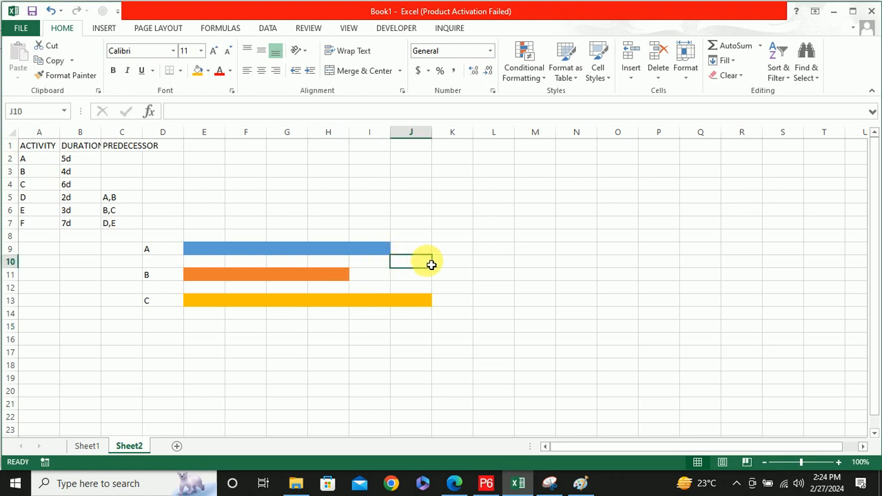
shift+click(466, 265)
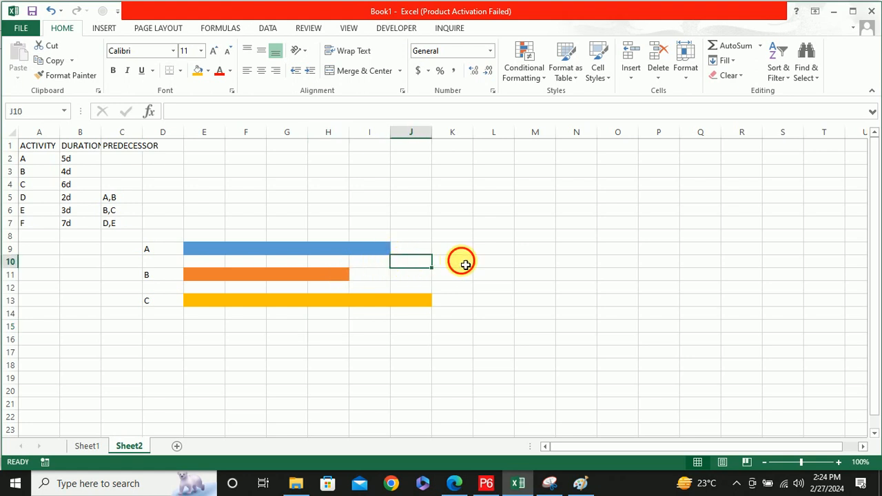
click(209, 72)
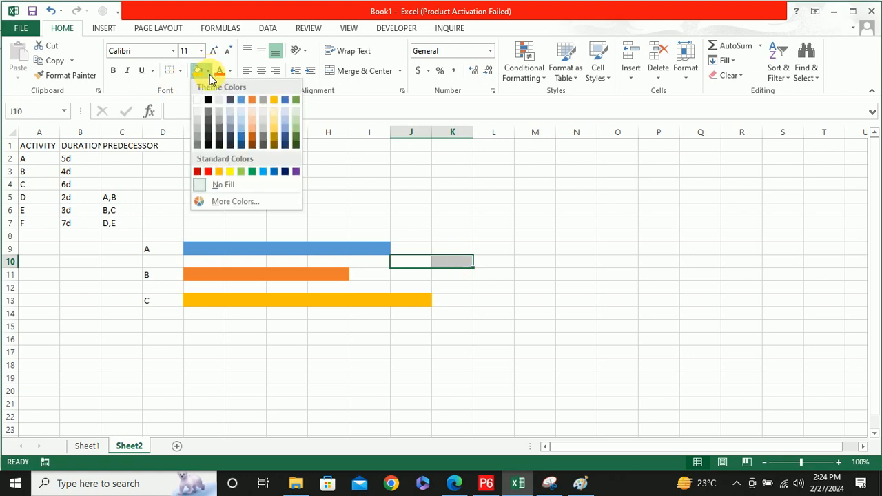
click(297, 133)
click(377, 263)
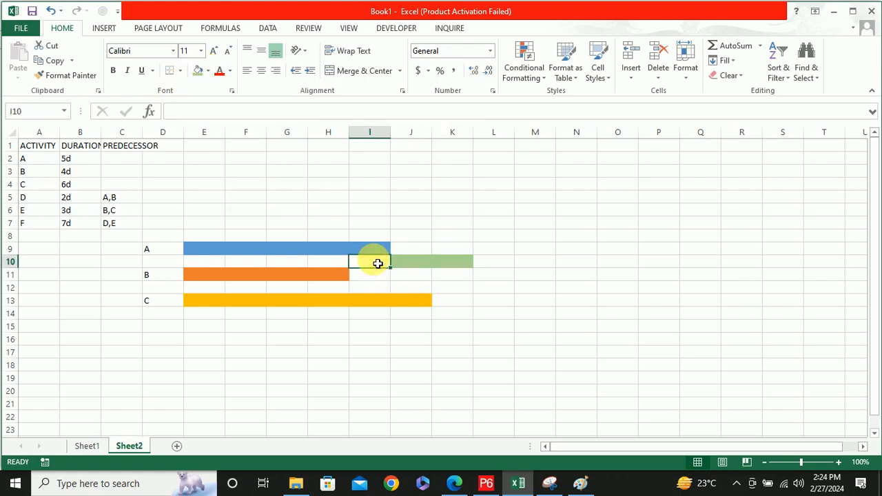
text(D)
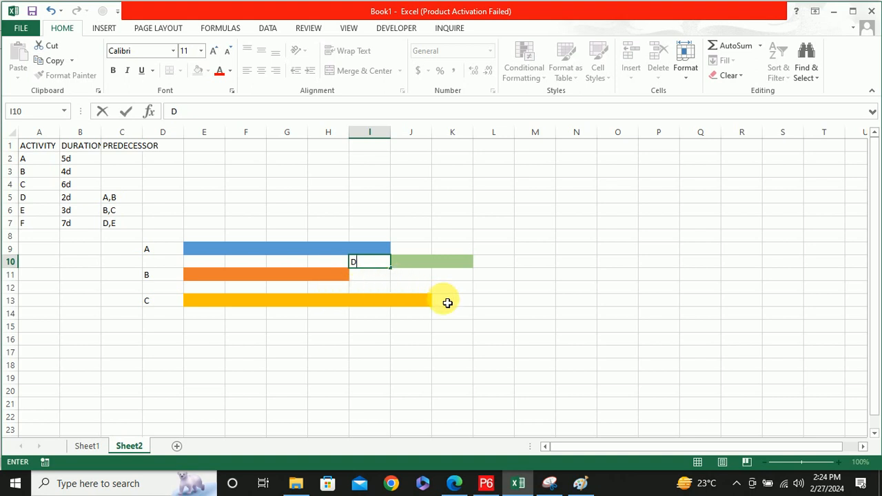
click(448, 303)
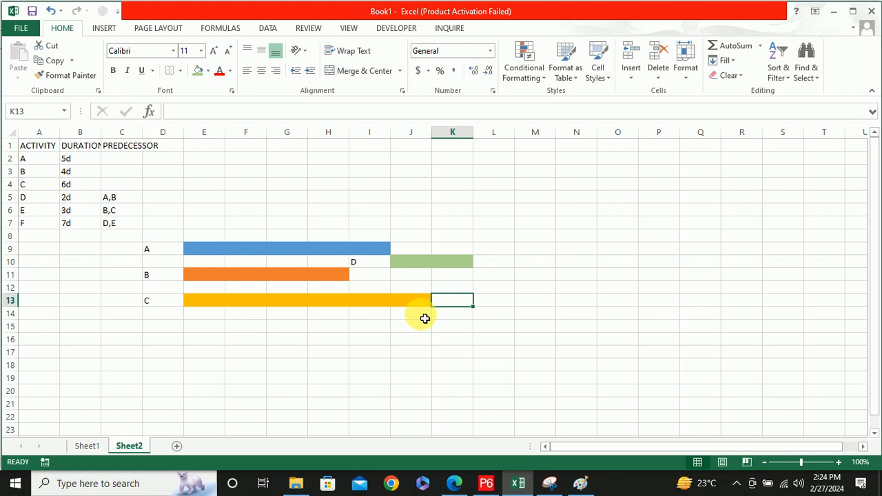
Fill K12:M12 with dark blue as activity E's three-cell duration bar and label it E in J12
click(425, 318)
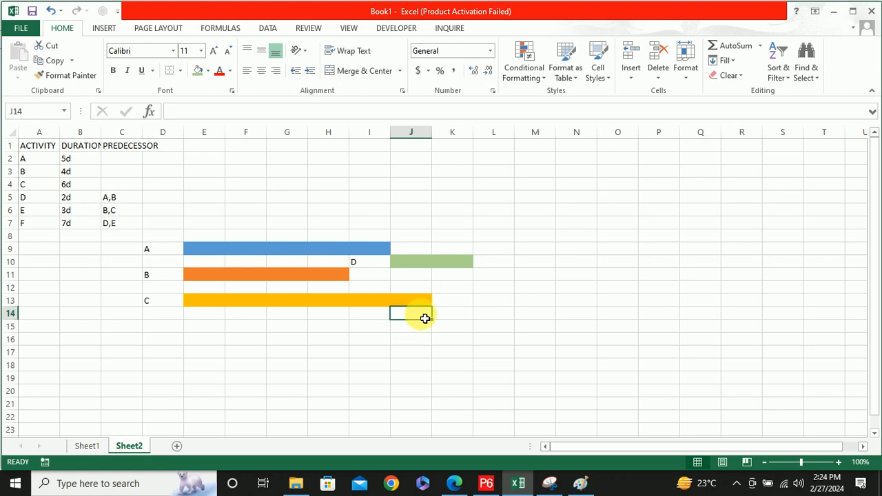
click(462, 289)
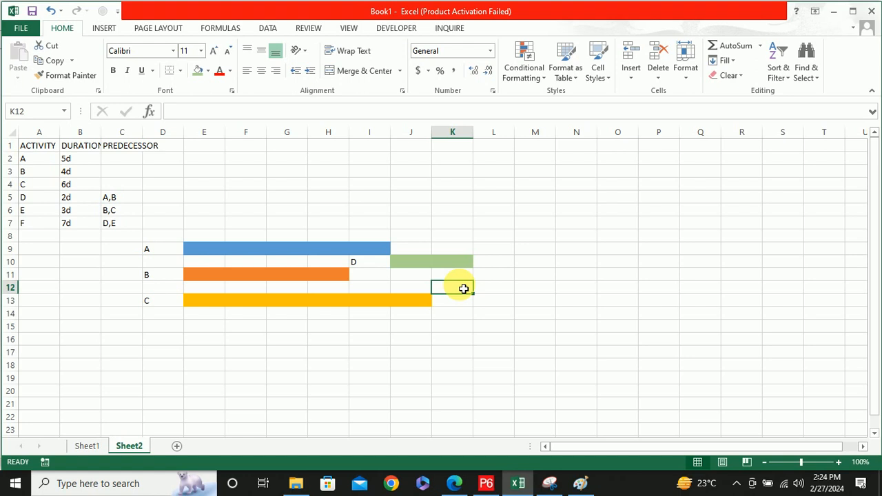
shift+click(542, 288)
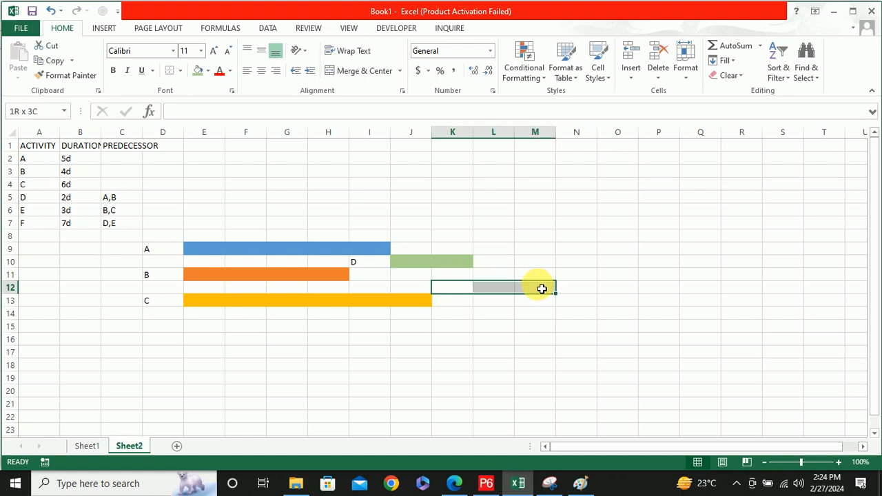
click(208, 71)
click(284, 171)
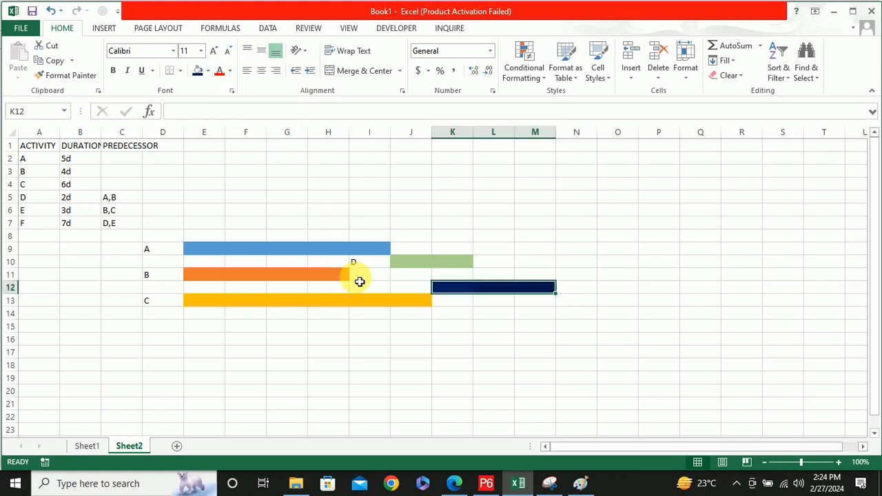
click(417, 292)
text(E)
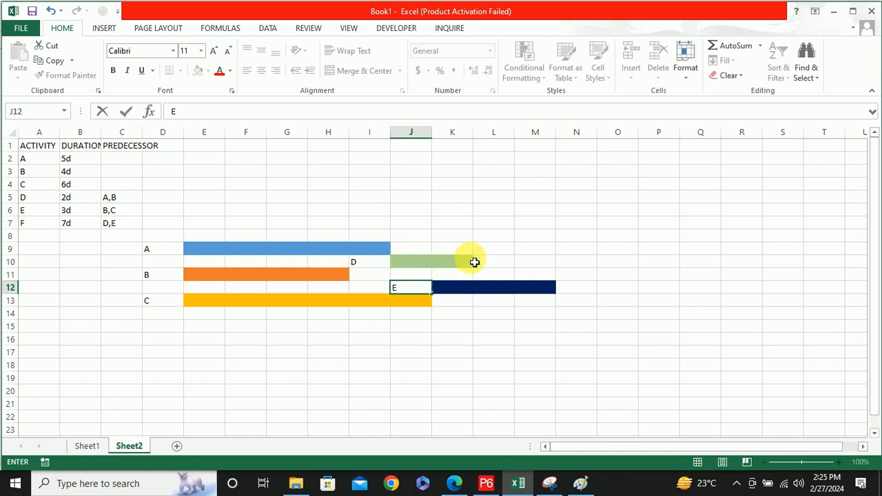
click(577, 293)
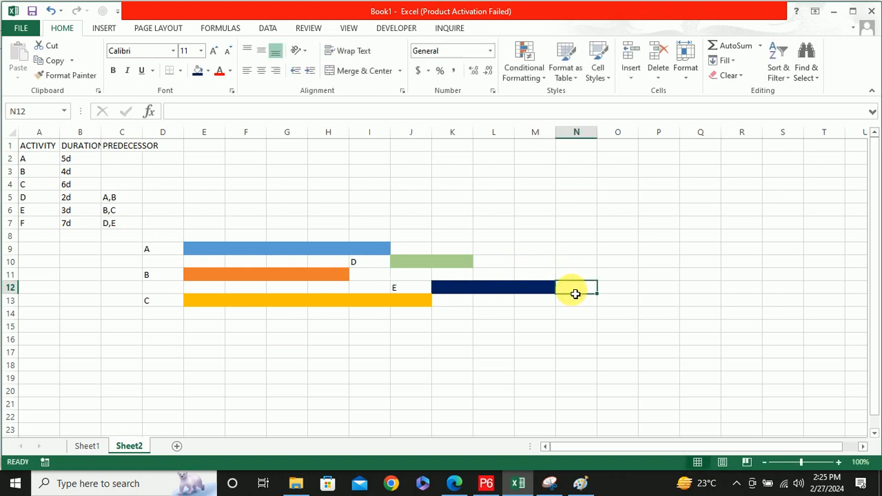
Label activity F in M11 and fill N11:T11 with light grey as its seven-cell duration bar
click(541, 274)
text(F)
click(568, 277)
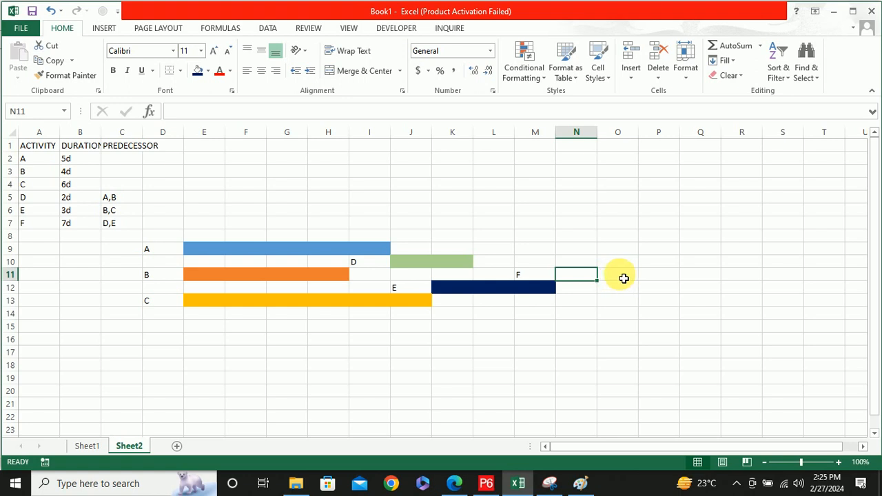
shift+click(836, 278)
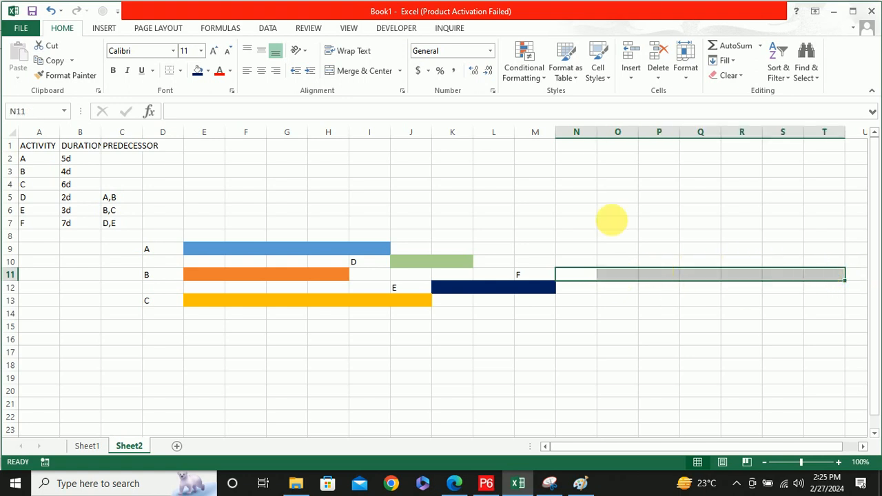
click(207, 72)
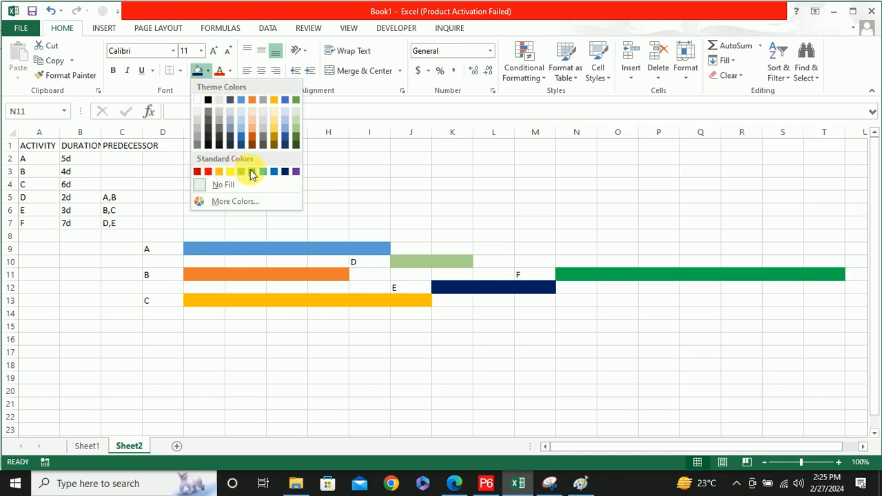
click(263, 131)
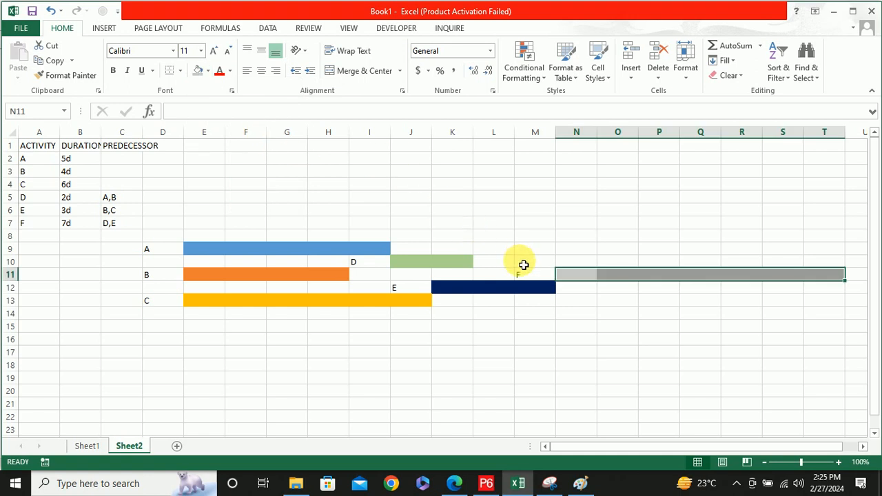
click(550, 277)
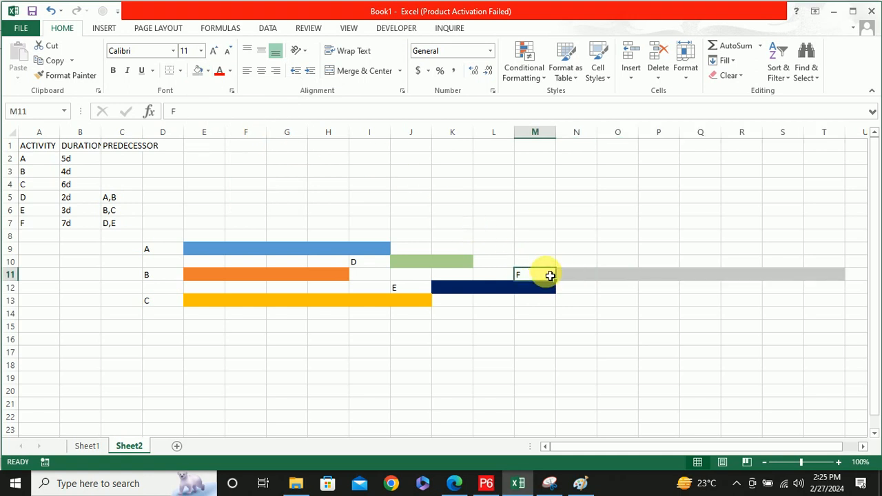
text(F)
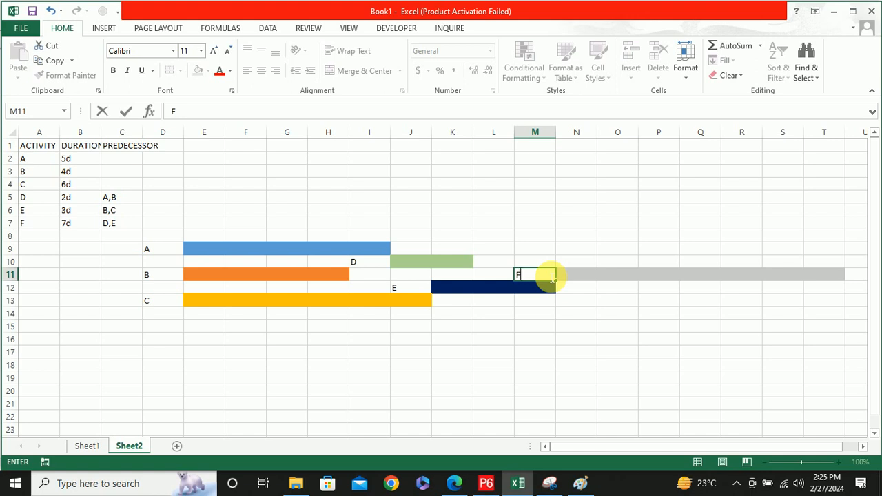
click(290, 199)
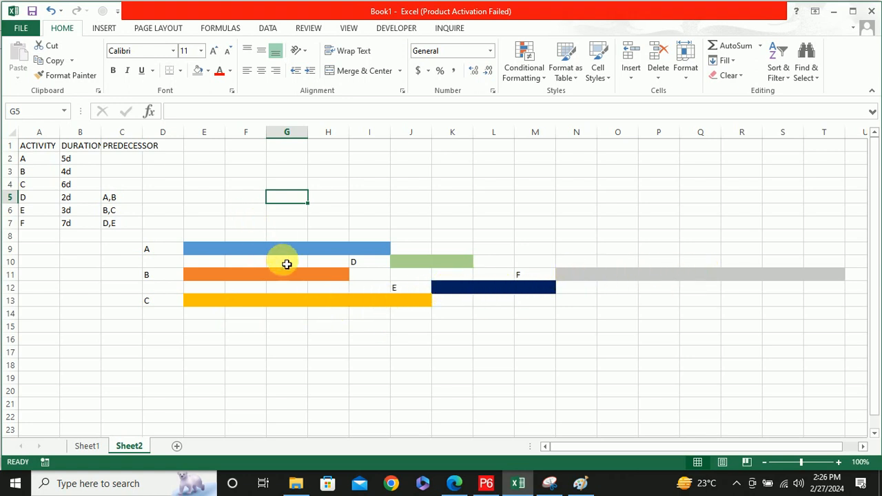
Select the two empty cells I11:J11 directly after activity B's orange bar
click(436, 263)
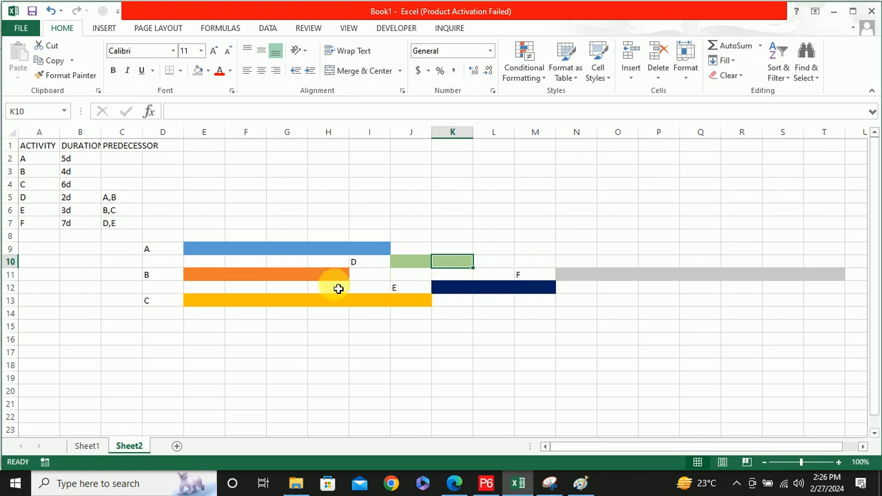
drag(417, 280, 374, 277)
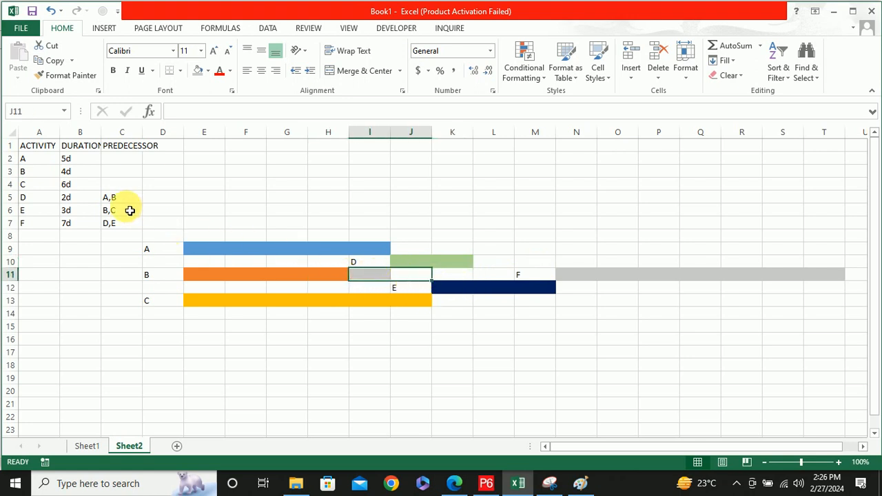
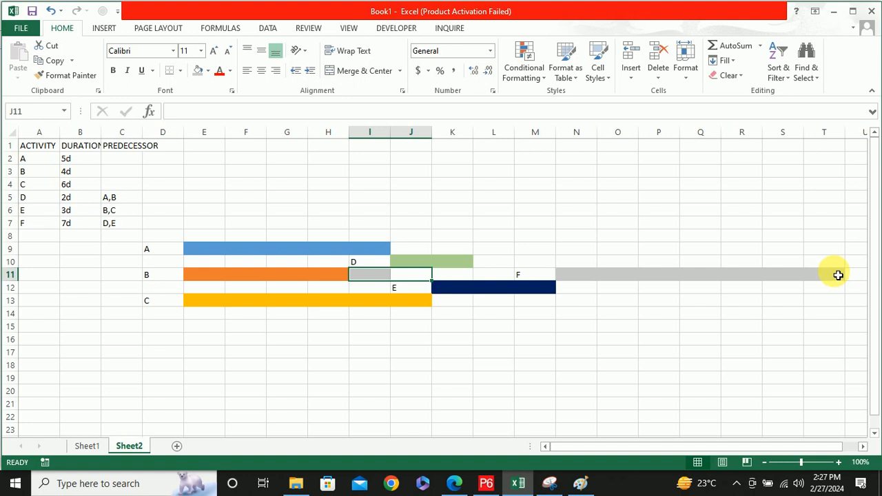
Select the start of activity F's bar, activity D's green bar and activity A's blue bar in turn for reference
click(407, 362)
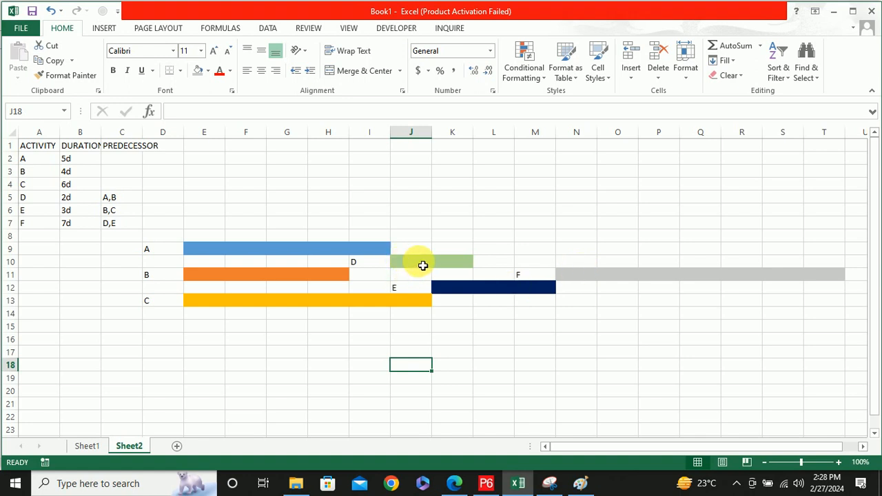
click(574, 278)
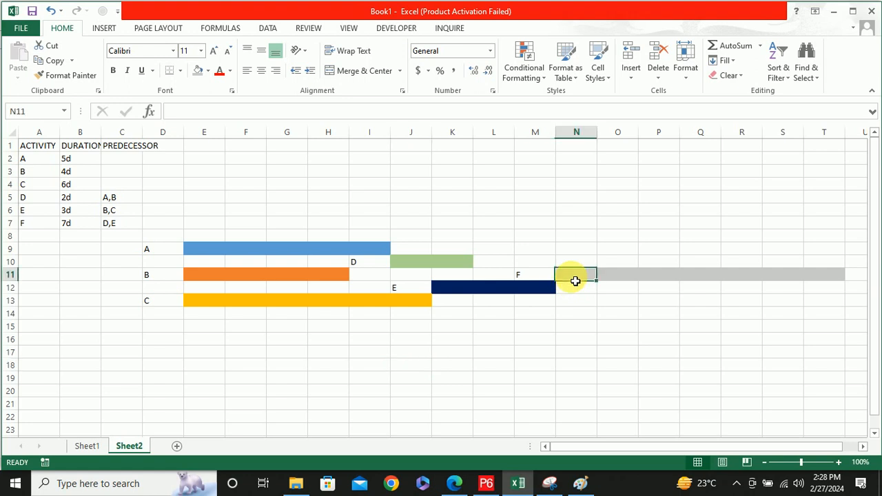
drag(414, 262, 457, 266)
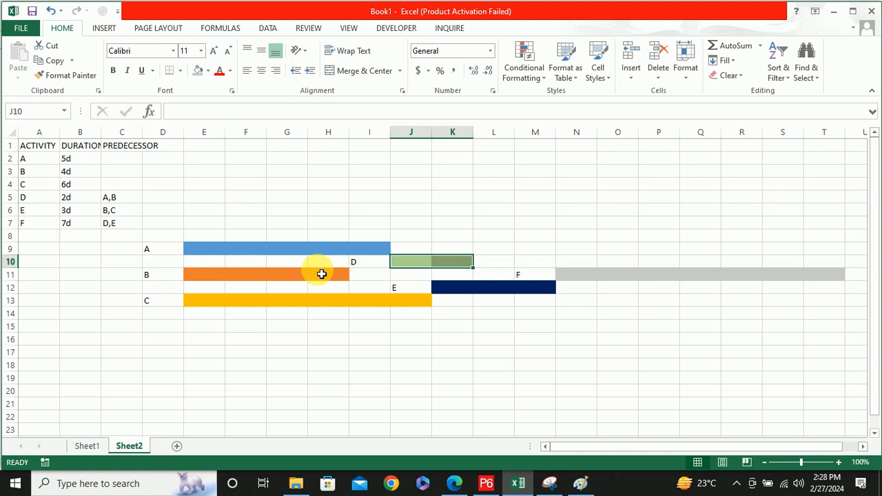
click(201, 253)
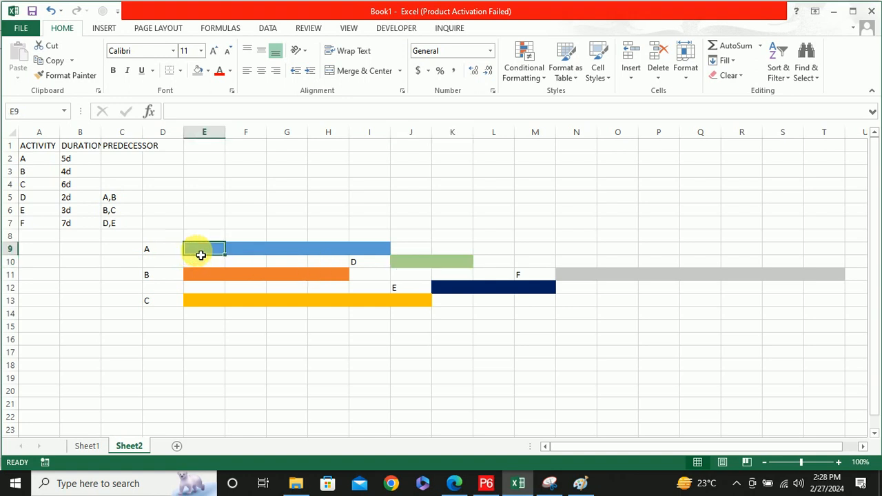
drag(201, 254, 377, 253)
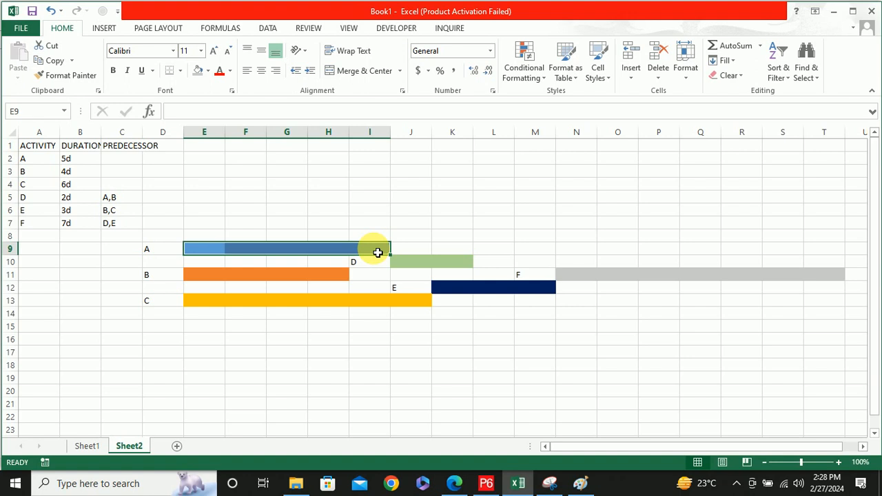
Enter activity name A in J20 below the bar chart and the label EARLY START in I19
click(412, 395)
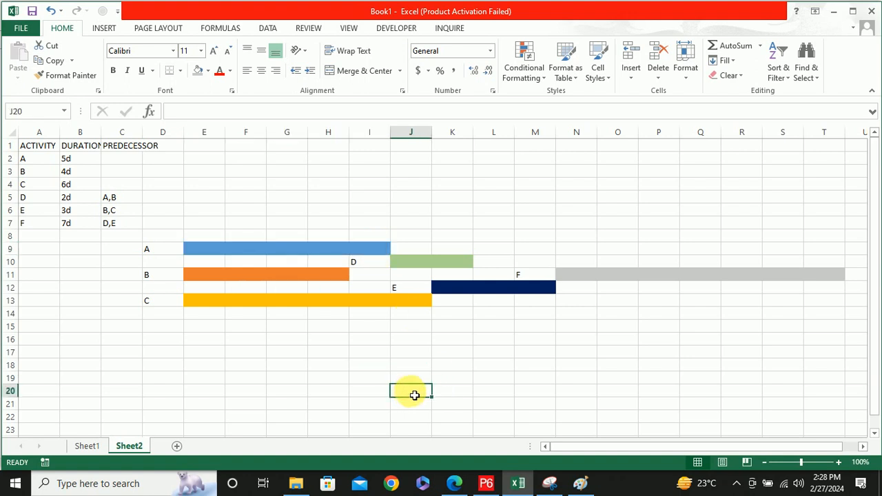
text(A)
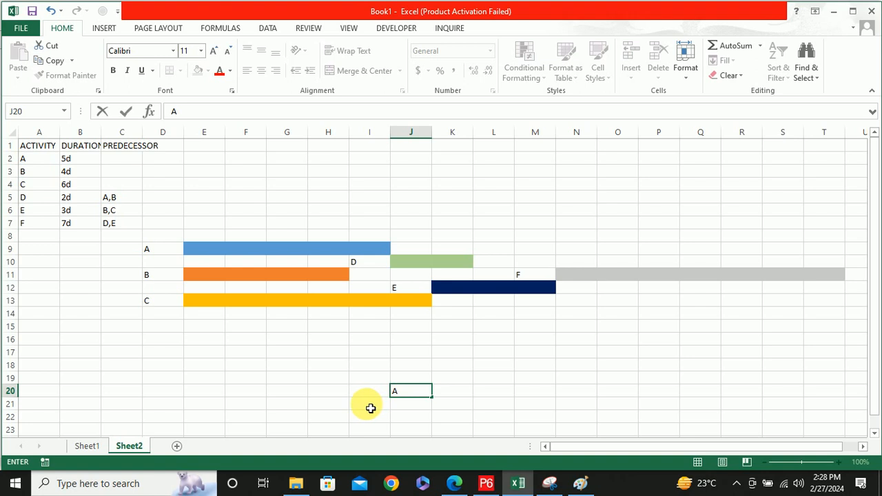
click(362, 379)
text(E)
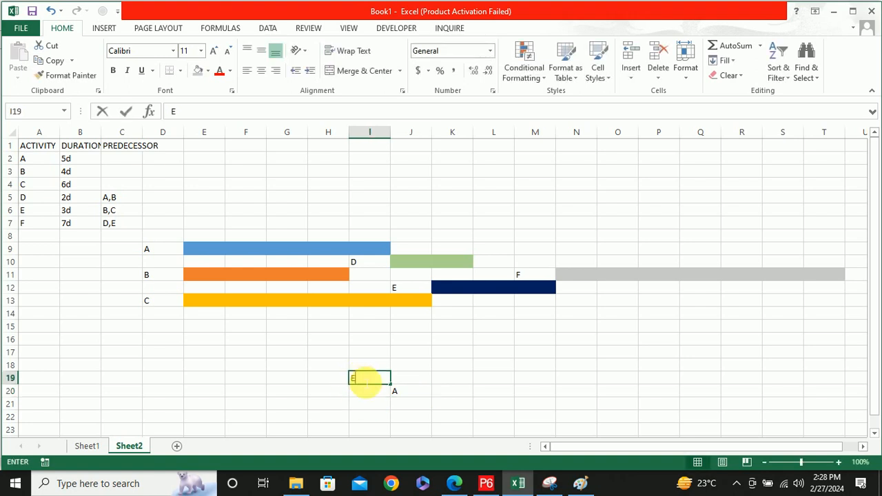
text(ARLY START)
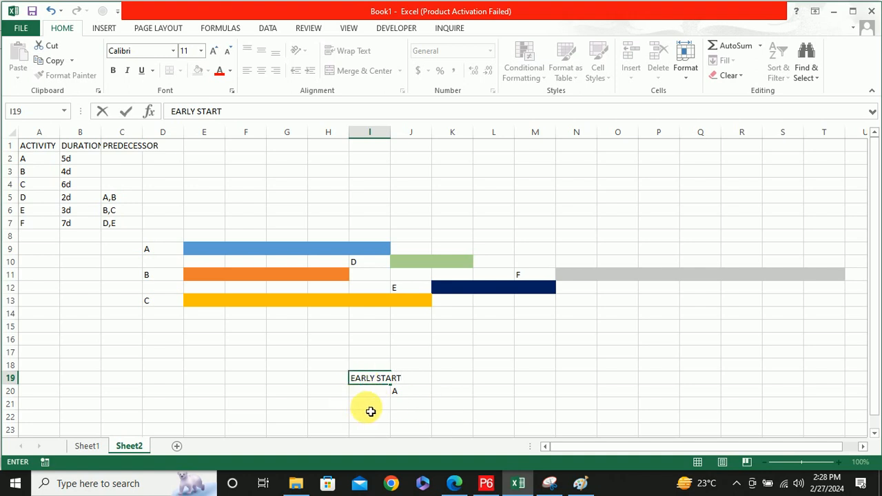
click(369, 409)
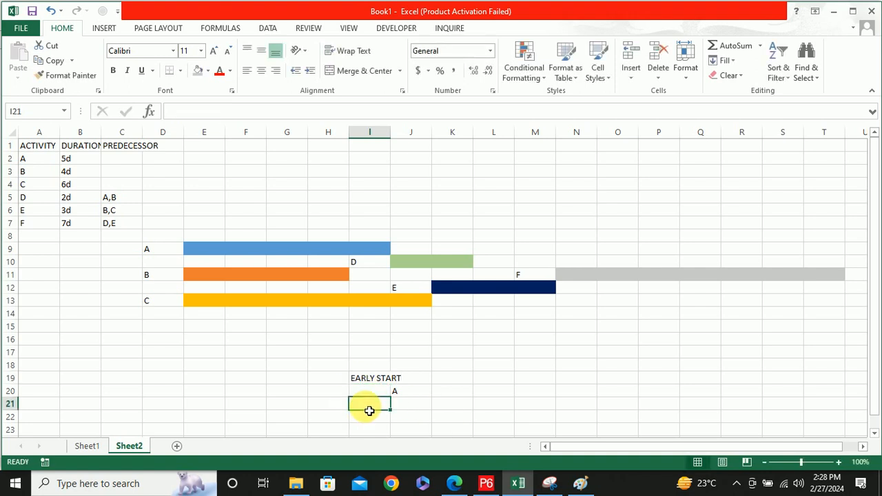
text(E)
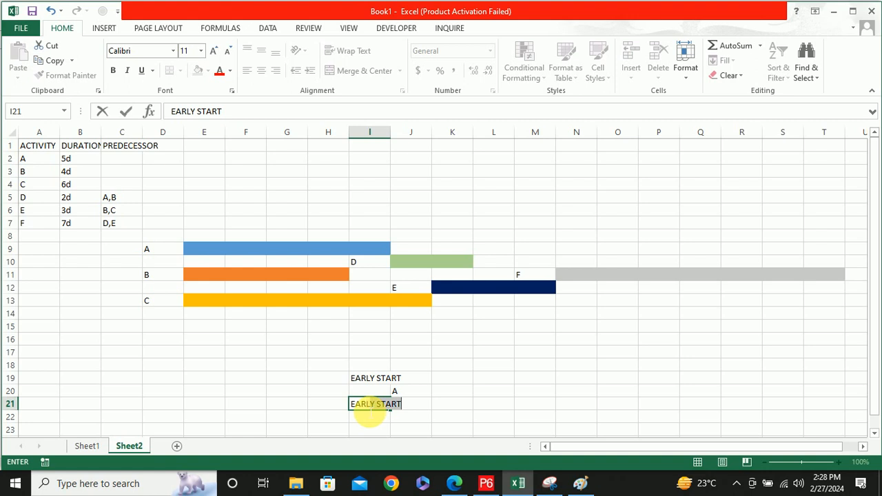
key(BackSpace)
key(BackSpace)
key(BackSpace)
key(BackSpace)
key(BackSpace)
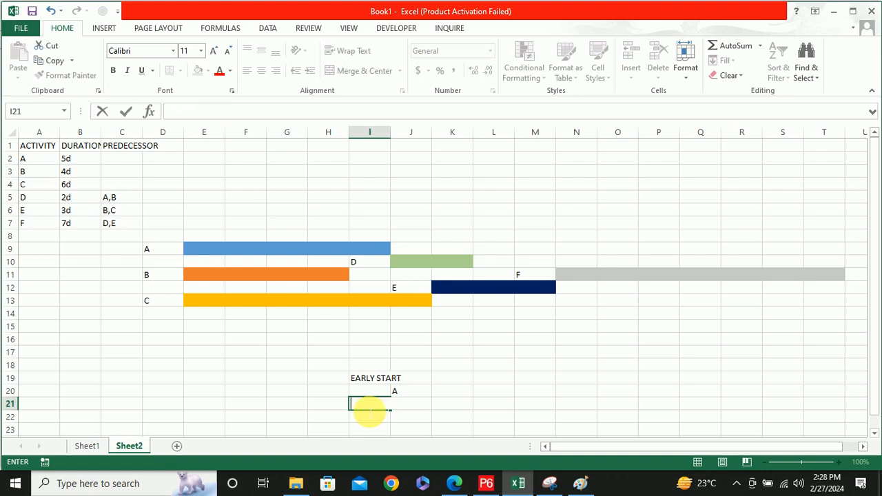
Enter the label EARLY FINISH in K19, above and to the right of activity A's node cell
click(456, 378)
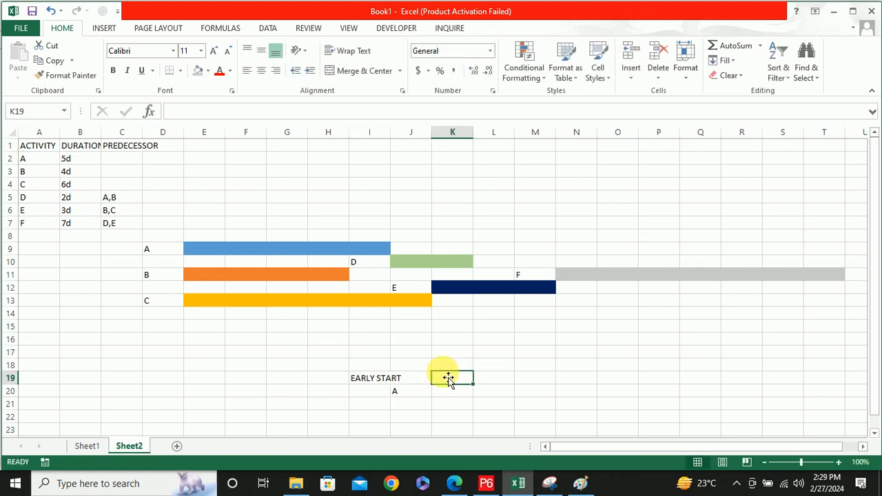
text(EARLY FI)
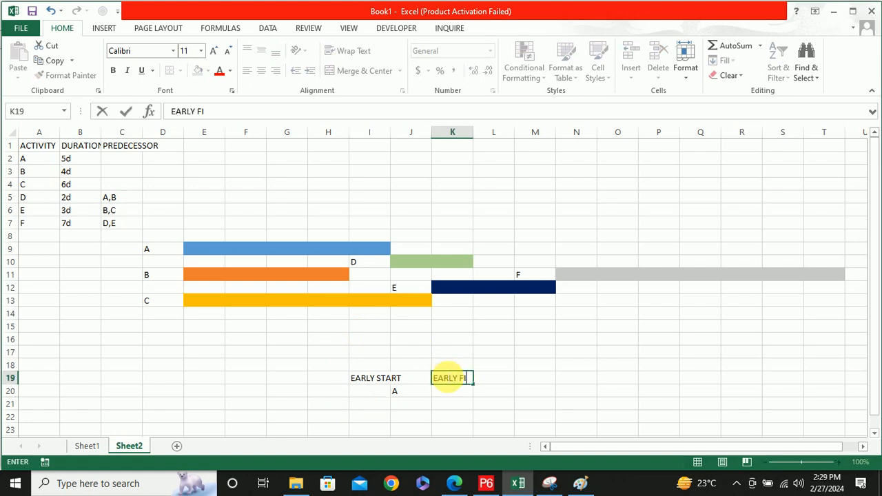
text(NISH)
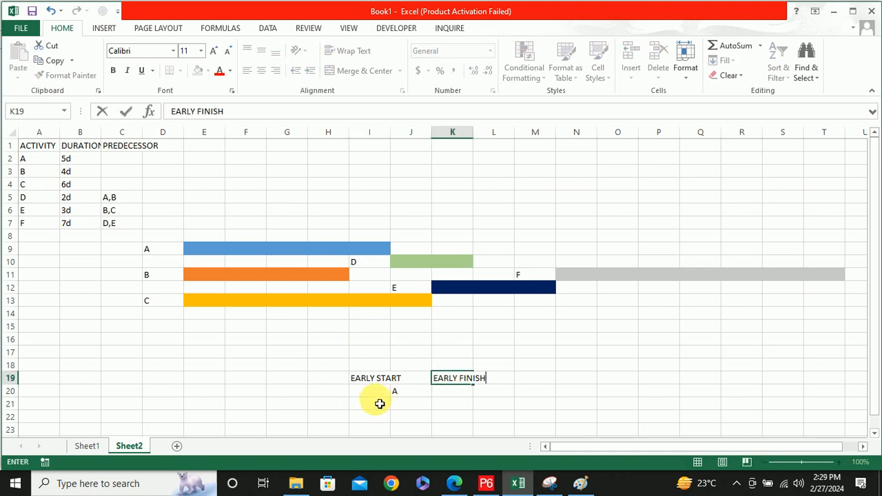
Enter the labels LATE START in I21 and LATE FINISH in K21 below activity A's node
click(379, 404)
text(LATE)
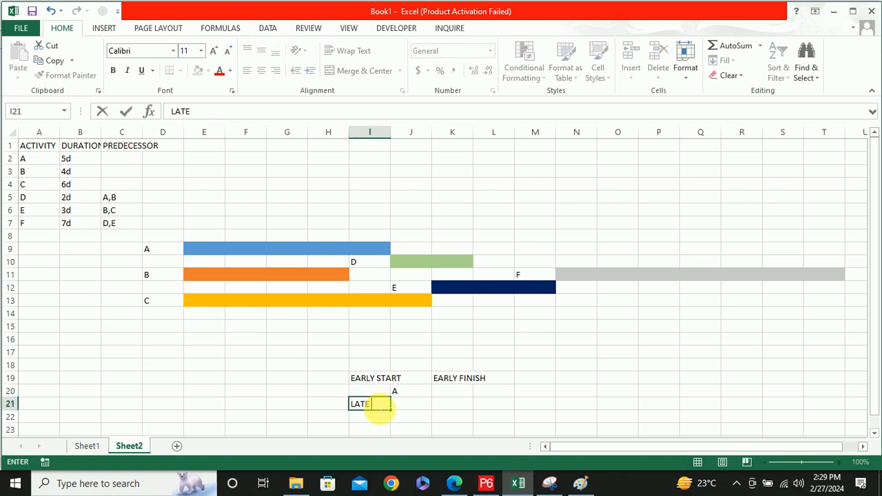
text( START)
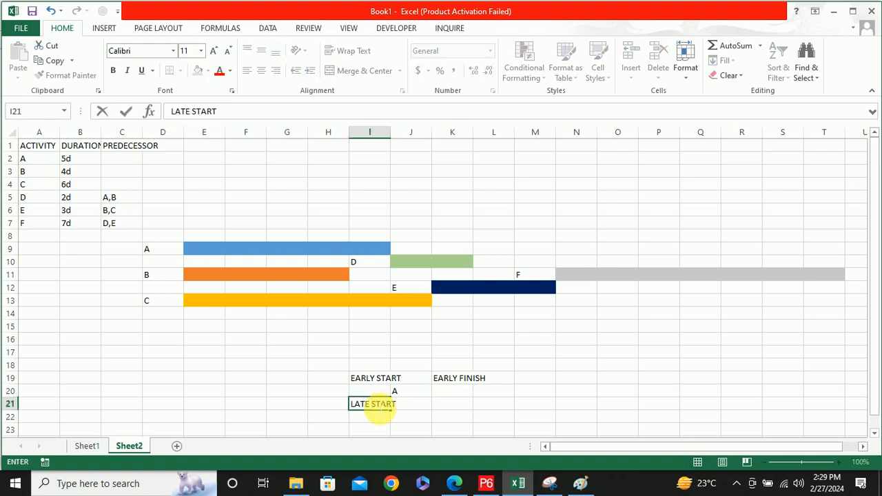
click(455, 409)
text(LATE FINISH)
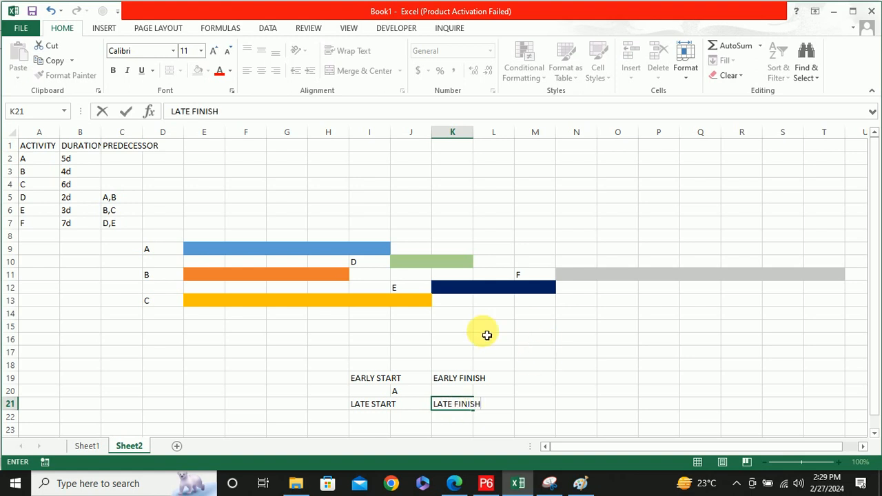
click(370, 381)
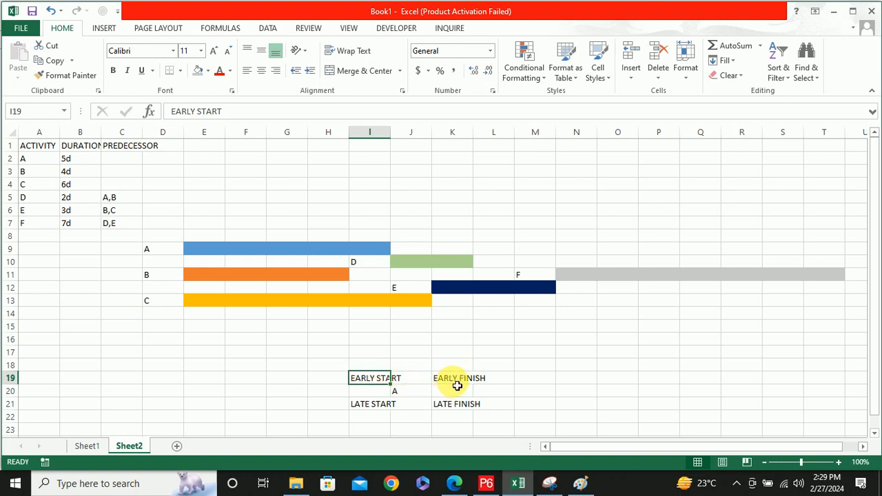
click(372, 409)
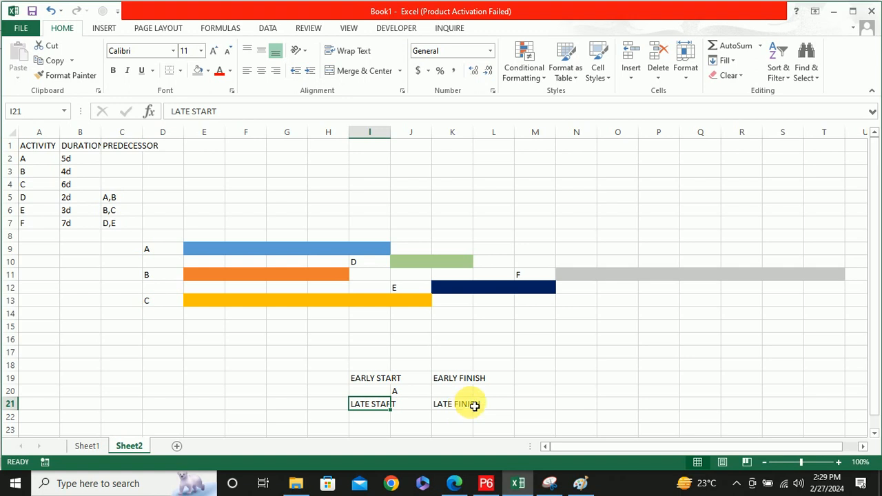
Enter a lowercase d in J19, directly above activity A's node cell, as the duration symbol
double_click(413, 380)
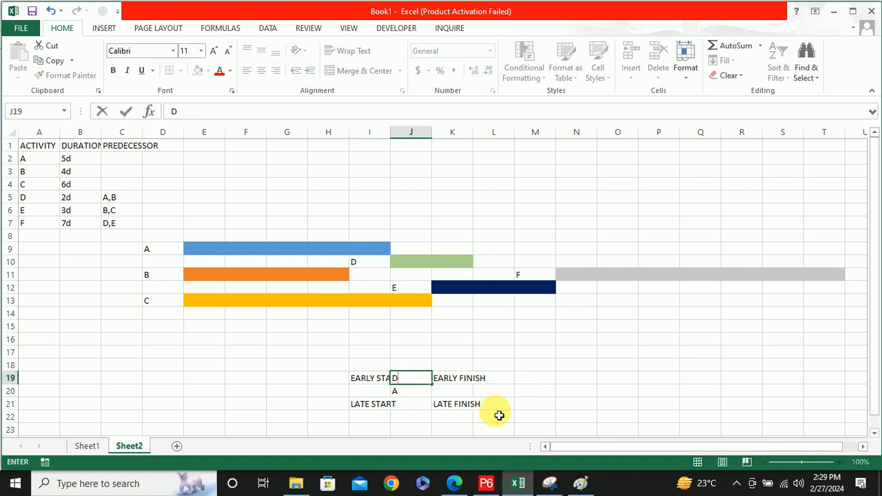
key(BackSpace)
text(d)
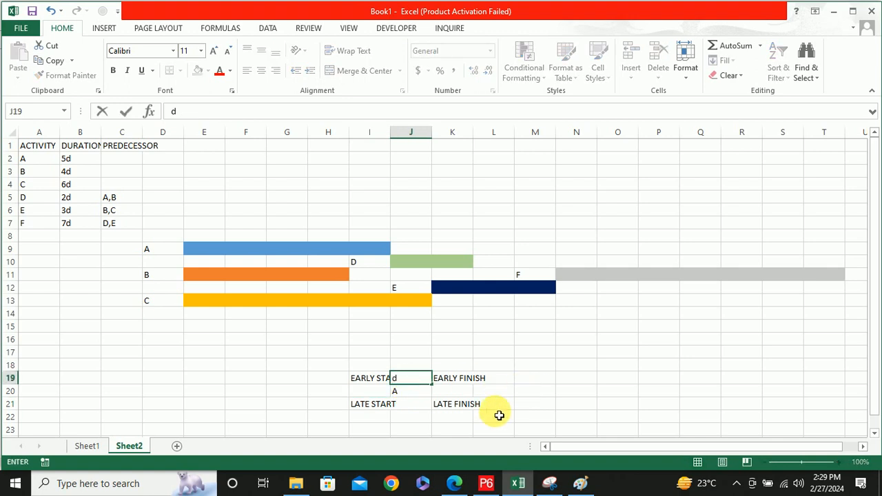
click(341, 378)
Widen columns I and K so the start and finish labels fit inside their cells
mouse_move(354, 139)
mouse_down()
mouse_move(327, 142)
mouse_move(352, 154)
mouse_up()
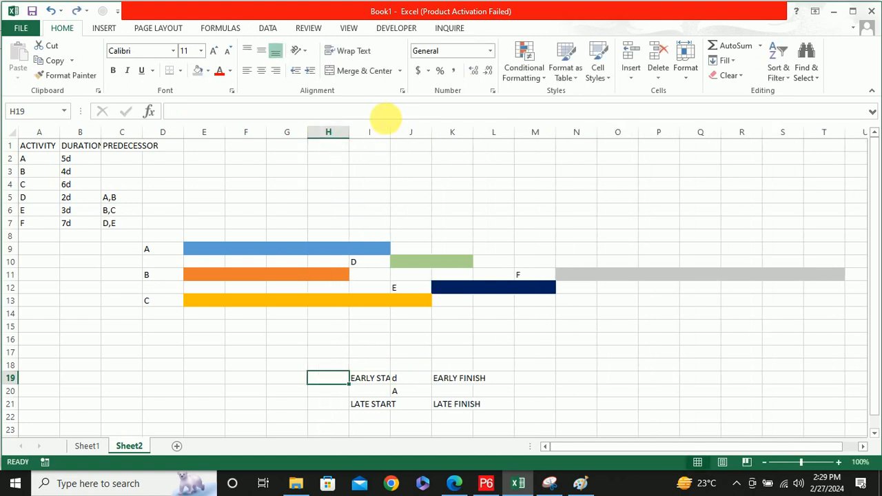
click(381, 137)
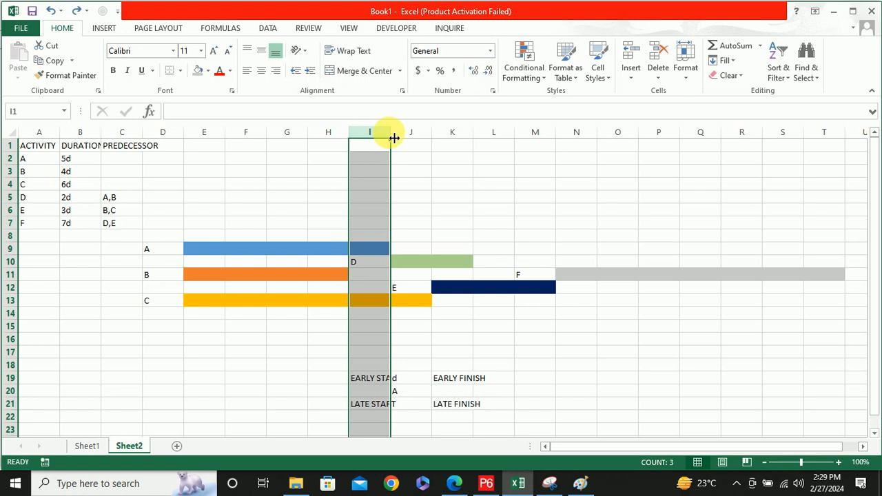
drag(391, 138, 428, 139)
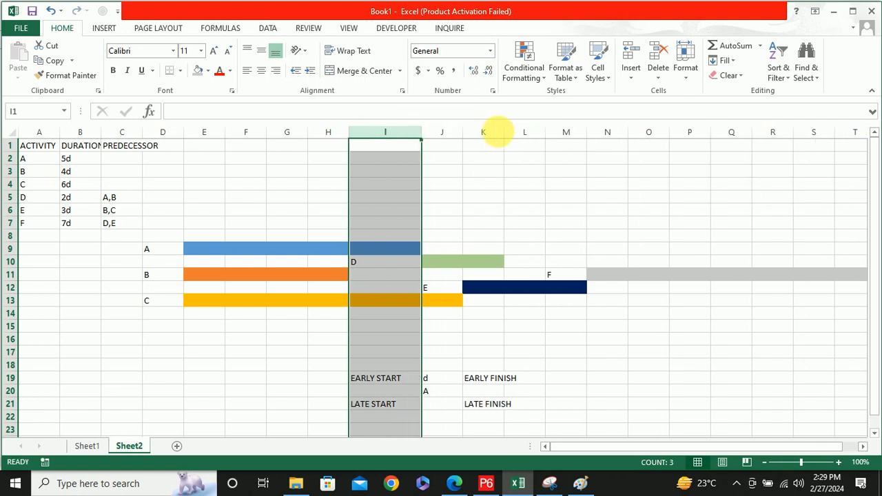
drag(508, 137, 534, 137)
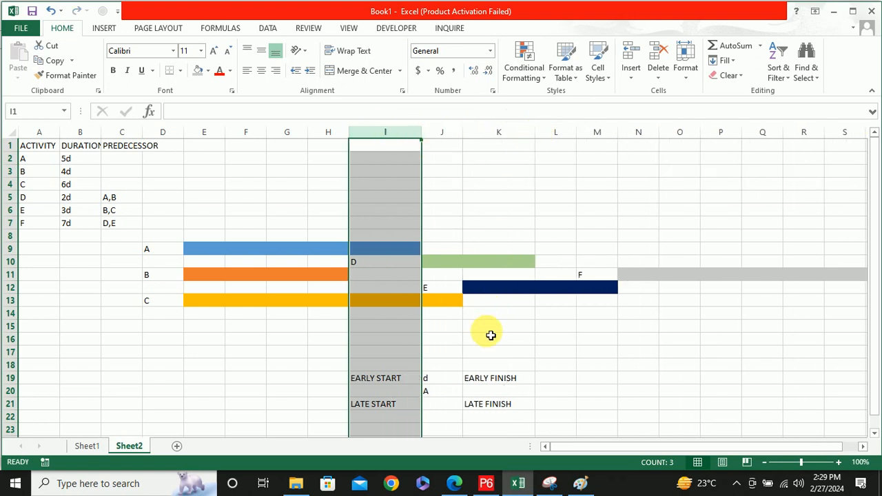
Fill activity A's node cell J20 with light grey
click(455, 394)
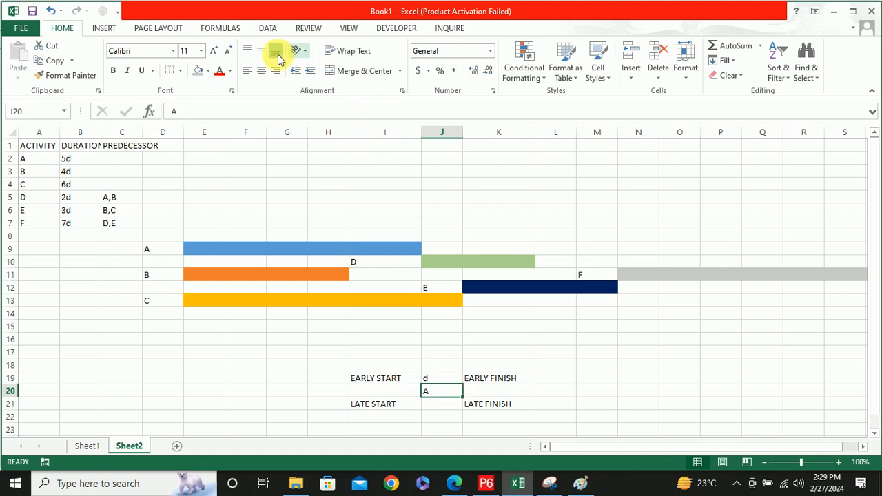
click(197, 72)
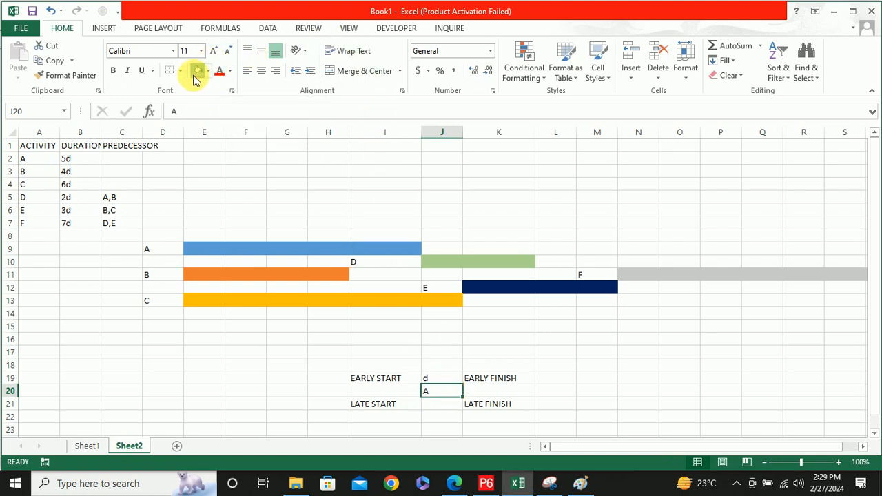
click(448, 380)
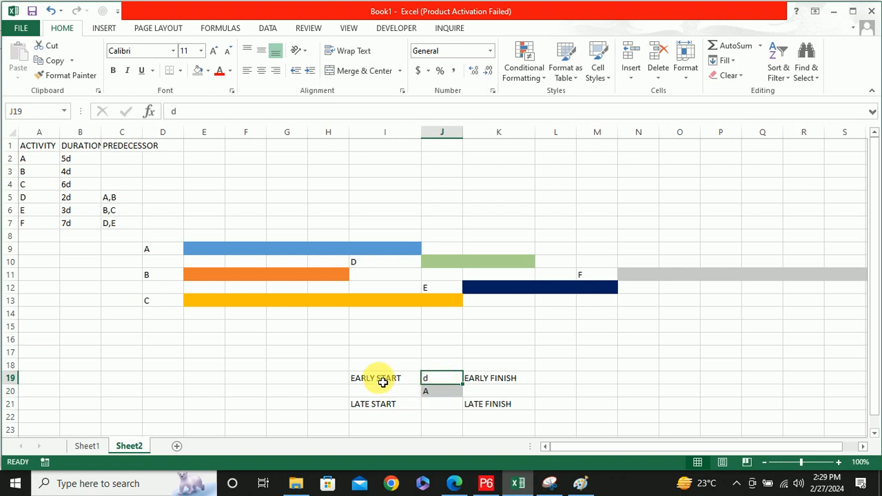
Extend the start labels with abbreviations so I19 reads EARLY START: ES and I21 reads LATE START: LS
click(412, 383)
double_click(412, 383)
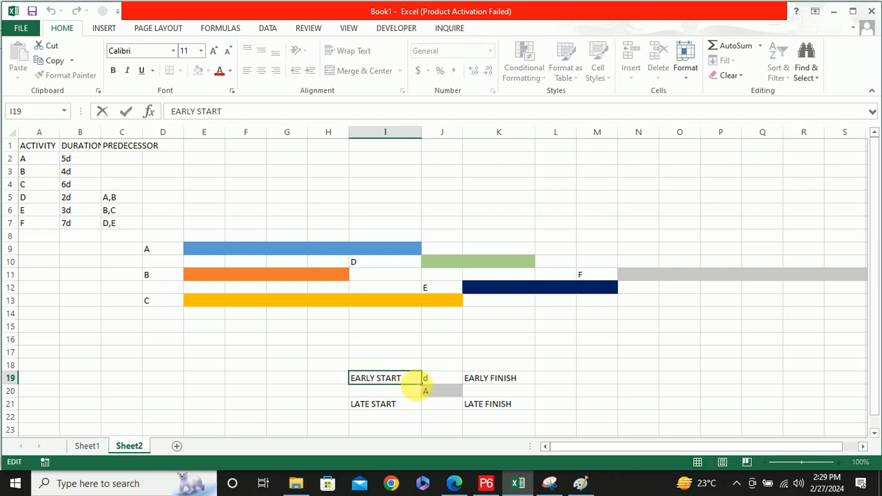
text(: ES)
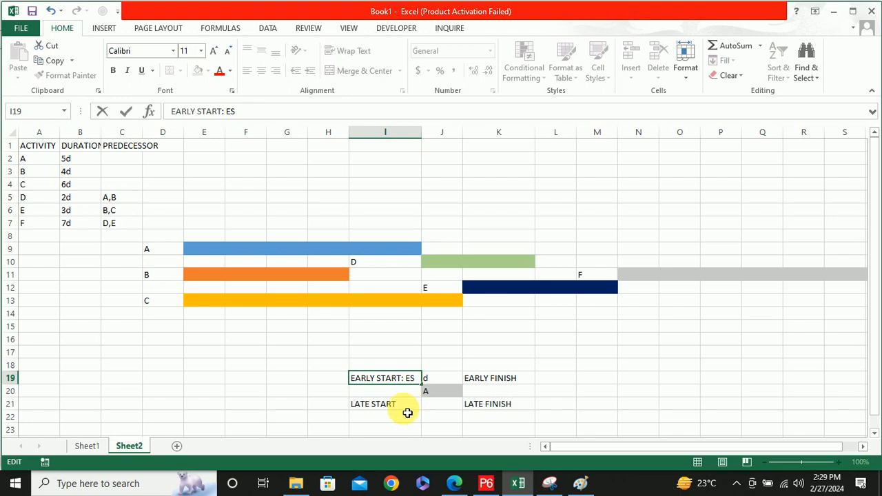
double_click(405, 406)
text(: )
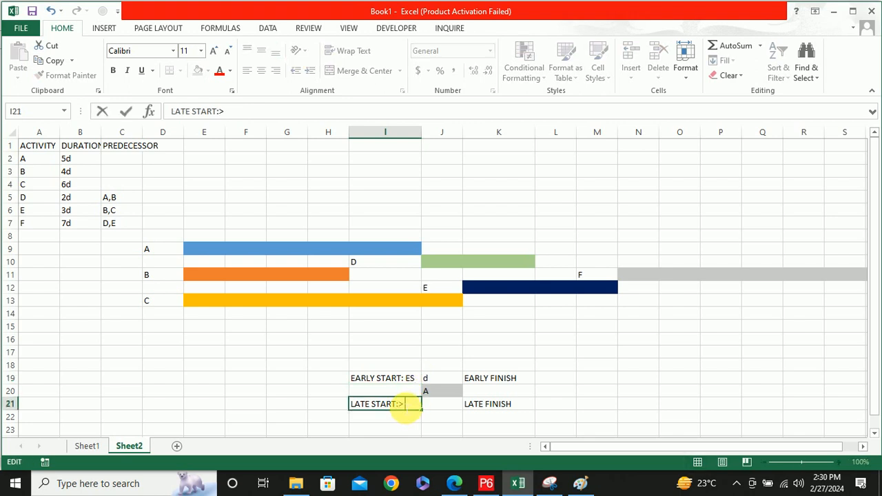
text(LS)
click(557, 378)
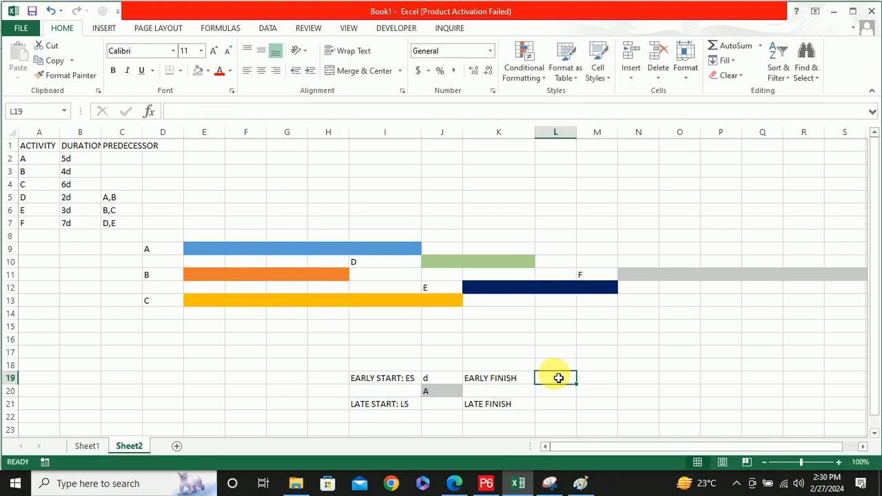
Extend the finish labels with abbreviations so K19 reads EARLY FINISH: EF and K21 reads LATE FINISH: LF
click(501, 376)
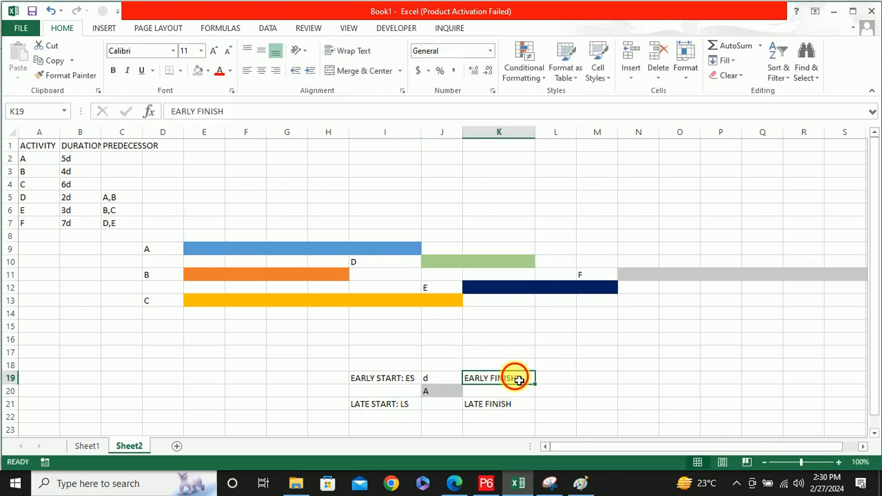
double_click(522, 378)
text(: )
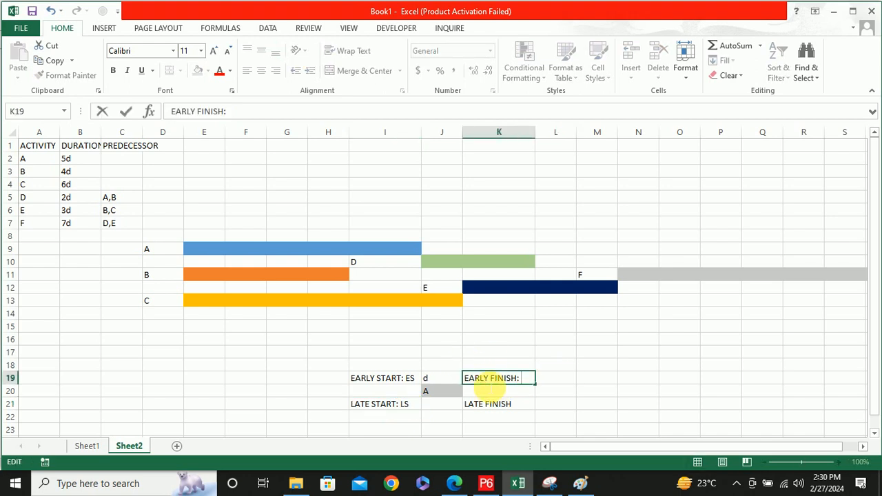
text(EF)
click(529, 405)
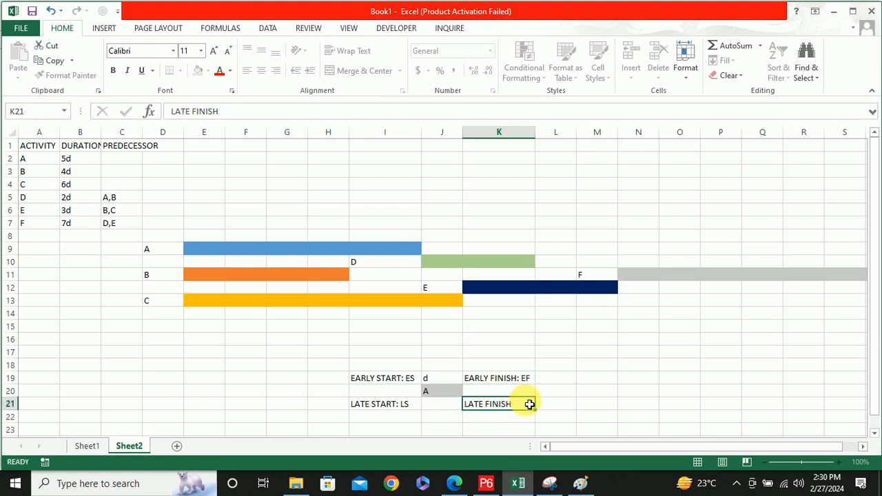
double_click(529, 405)
text(: lf)
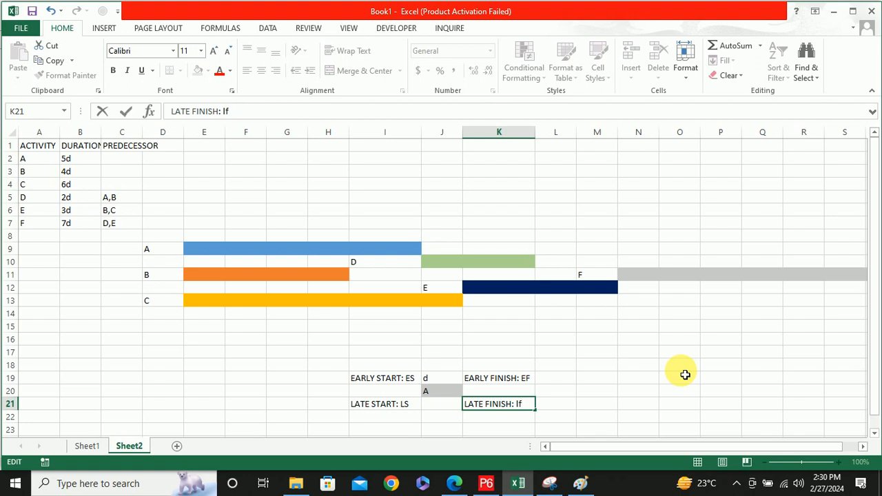
key(BackSpace)
key(BackSpace)
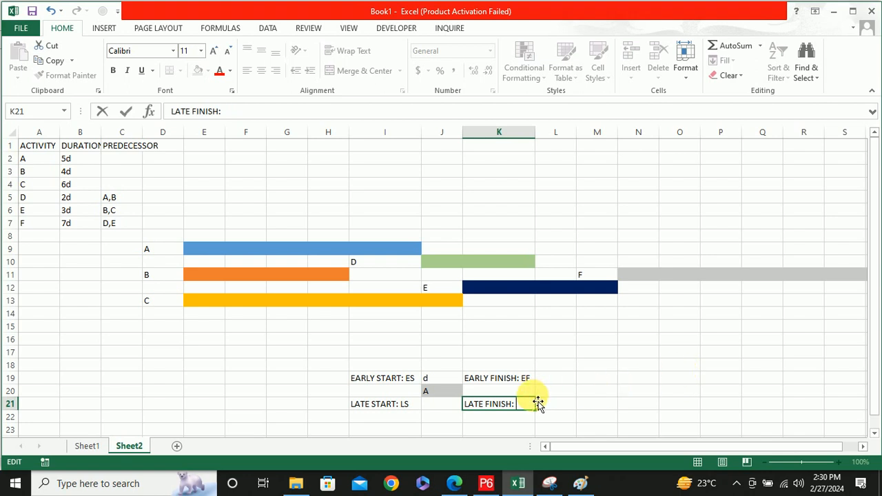
text(LF)
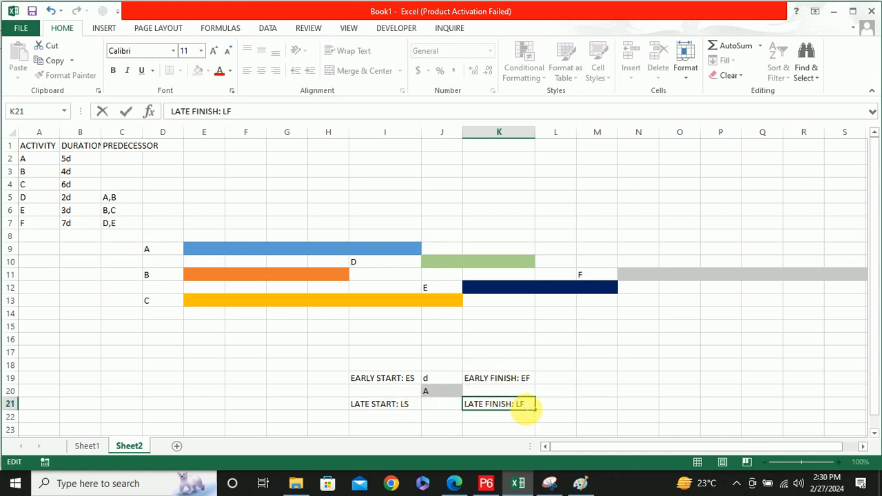
Write the early finish formula as text in N19, beside the node diagram: EF=ES+d-1
click(652, 378)
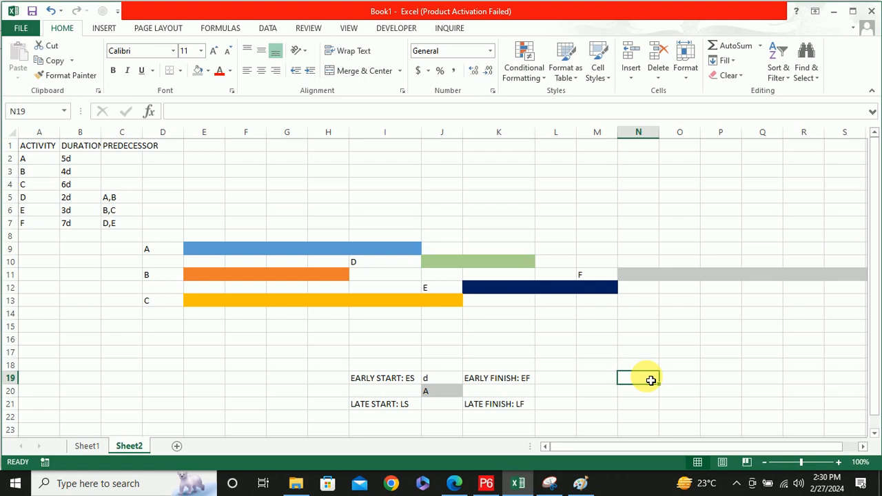
text(EF)
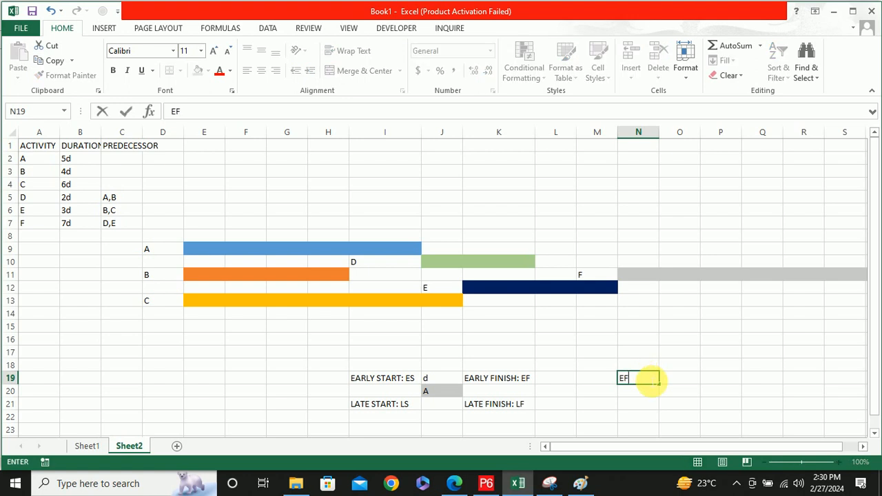
click(497, 379)
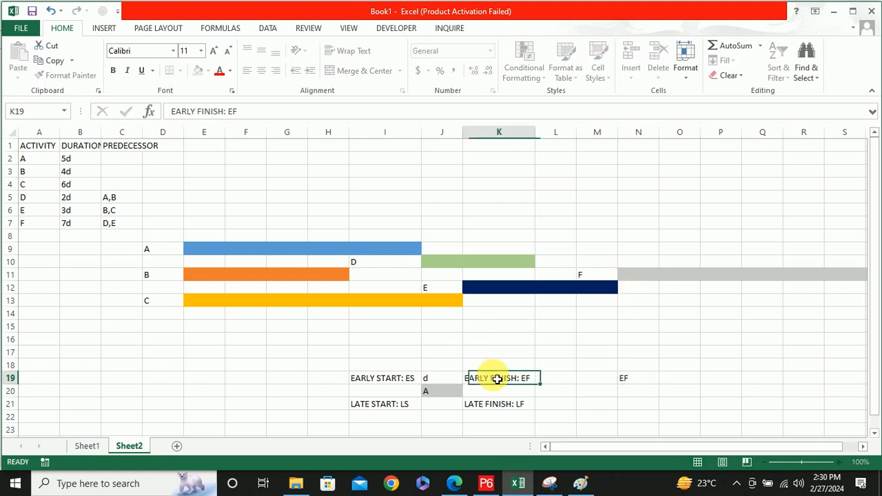
click(374, 382)
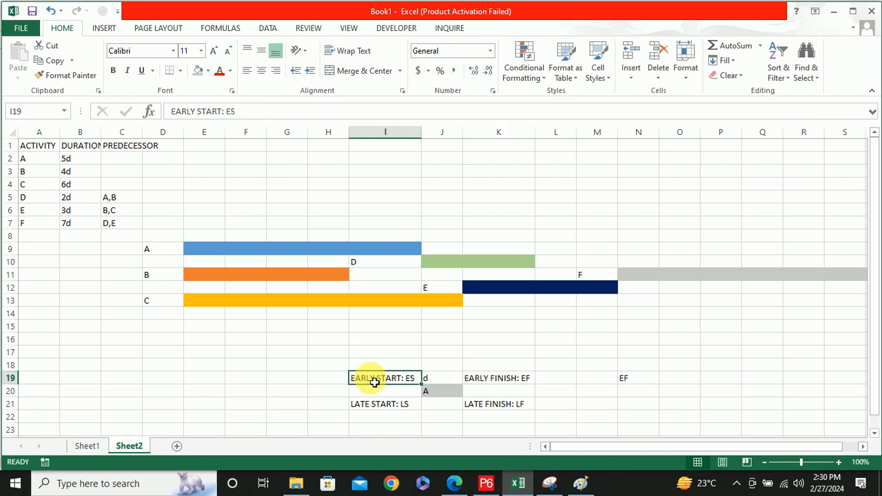
click(435, 379)
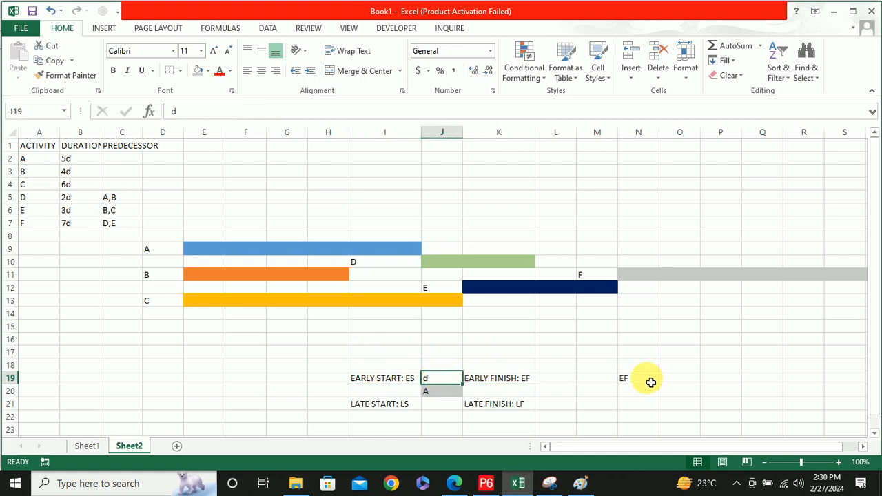
double_click(644, 379)
text(=)
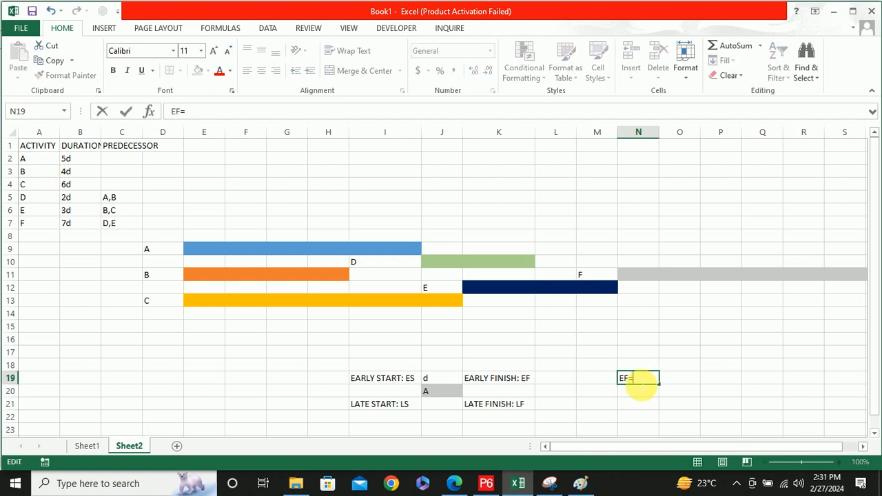
text(ES+d-1)
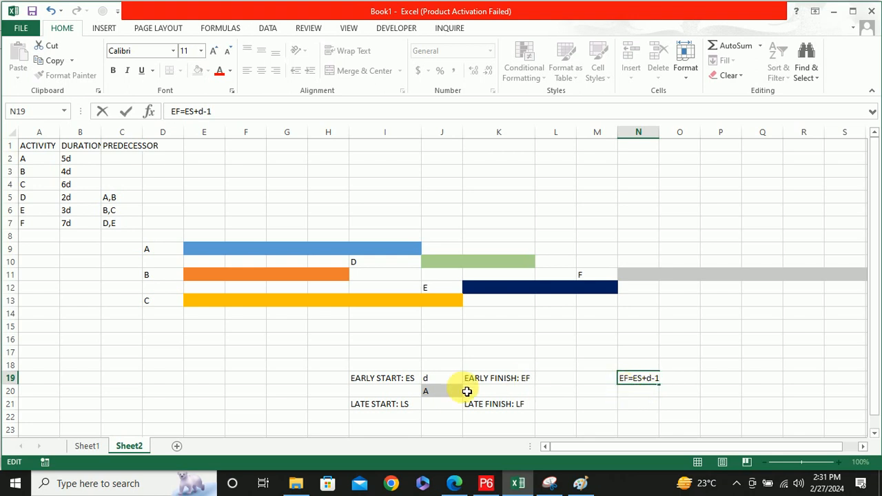
click(366, 384)
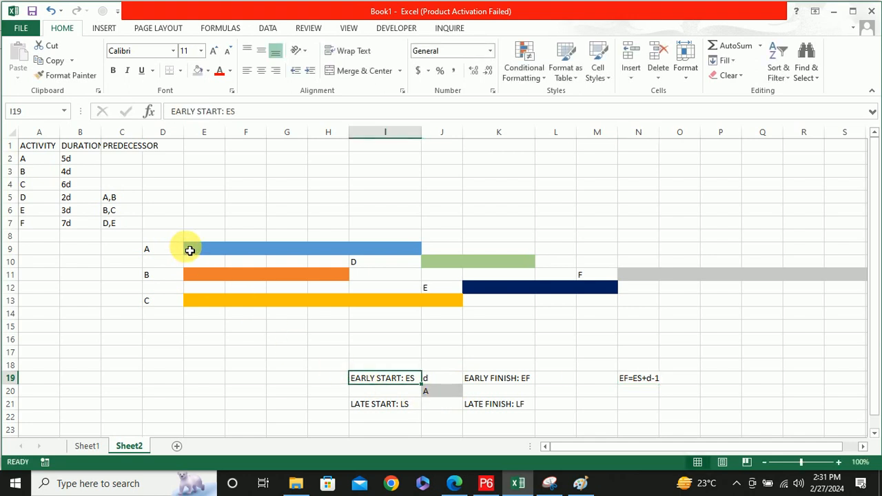
Enter activity A's worked early finish calculation in P19 as Efa=1+5-1=5
click(733, 377)
double_click(734, 380)
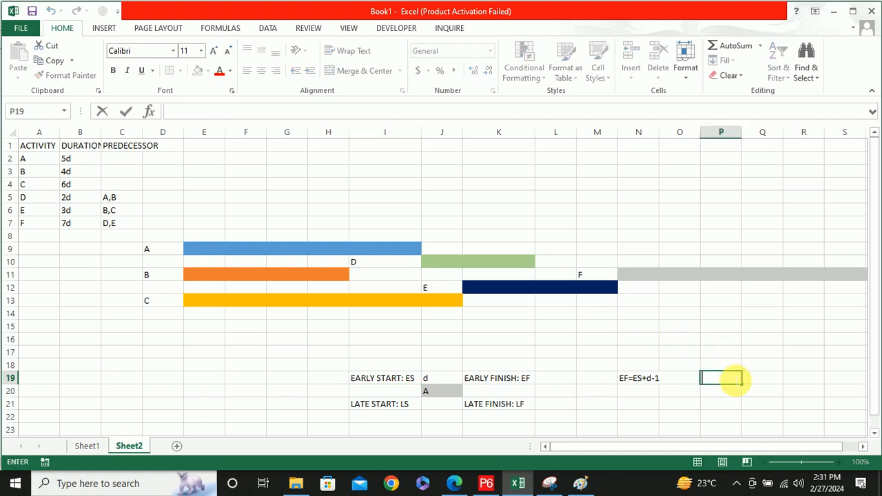
text(A)
key(BackSpace)
text(EFa)
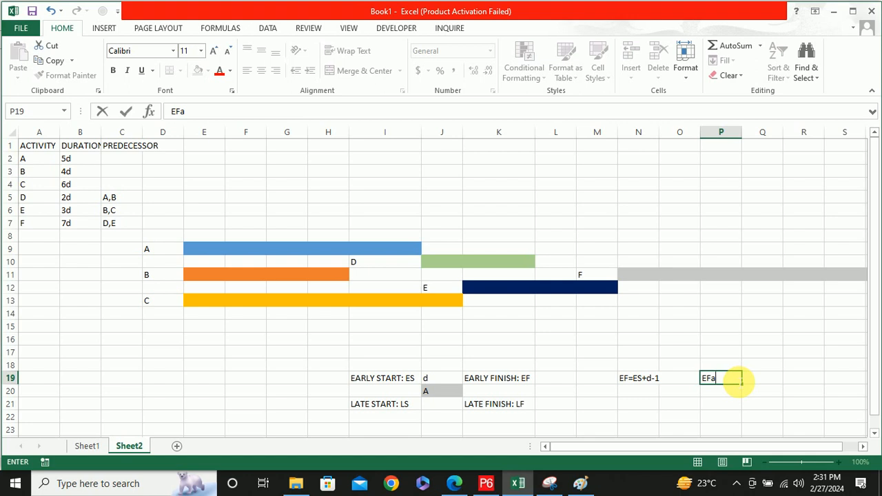
text(=1+)
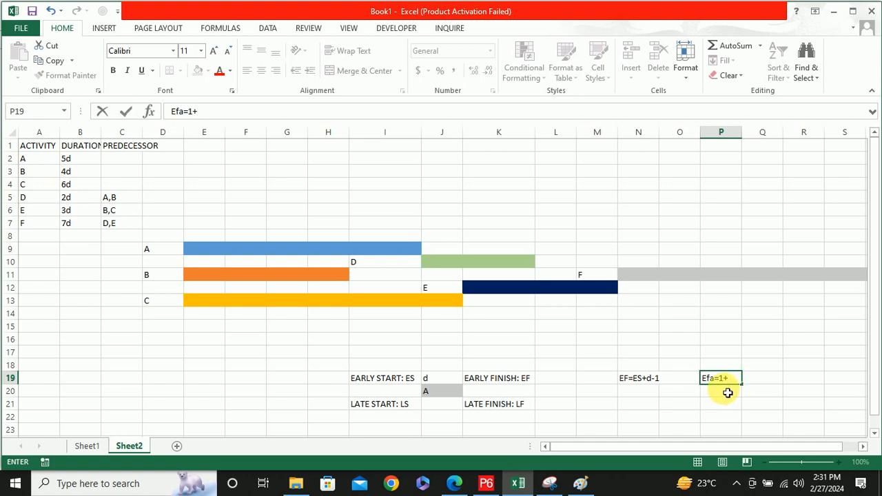
text(5-1=5)
click(727, 392)
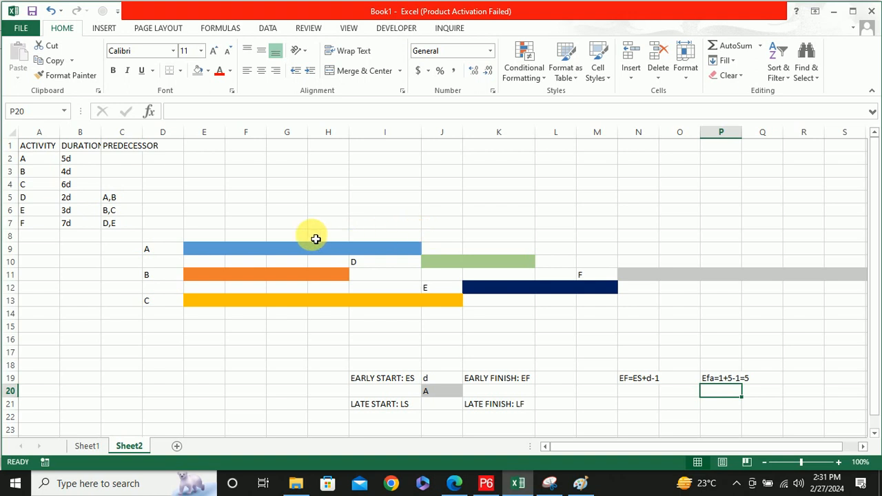
drag(195, 239, 395, 242)
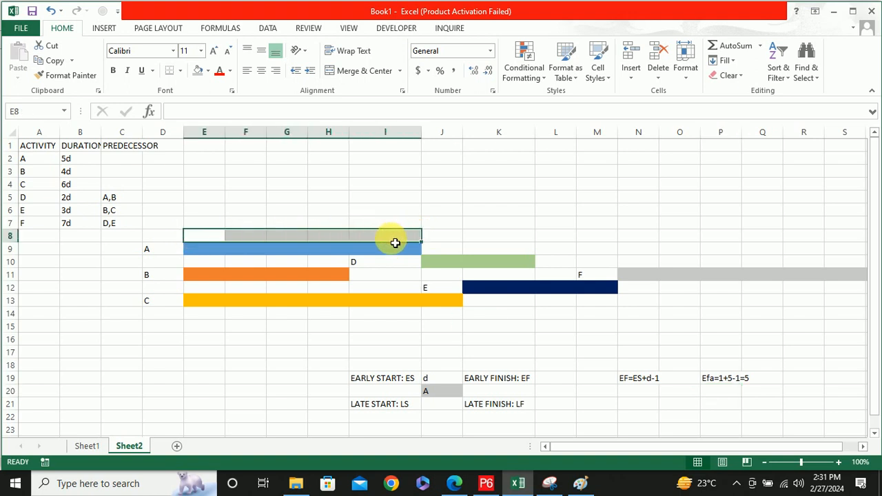
click(219, 279)
drag(219, 279, 333, 286)
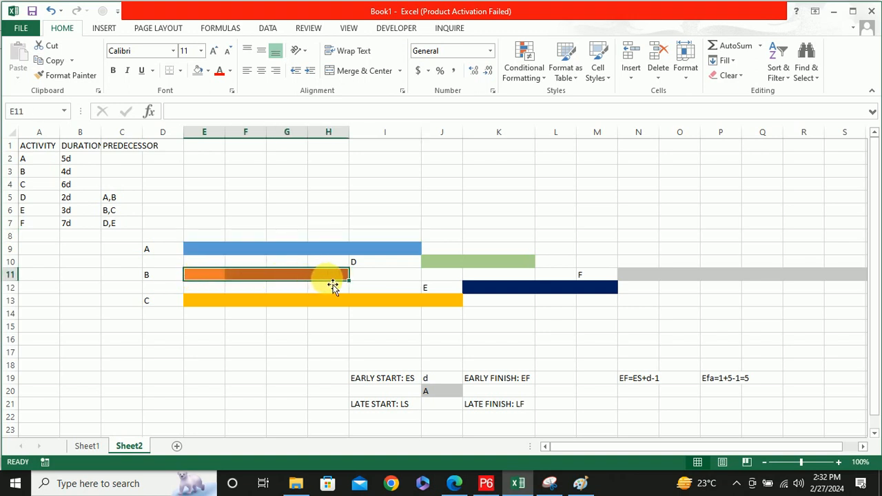
click(713, 395)
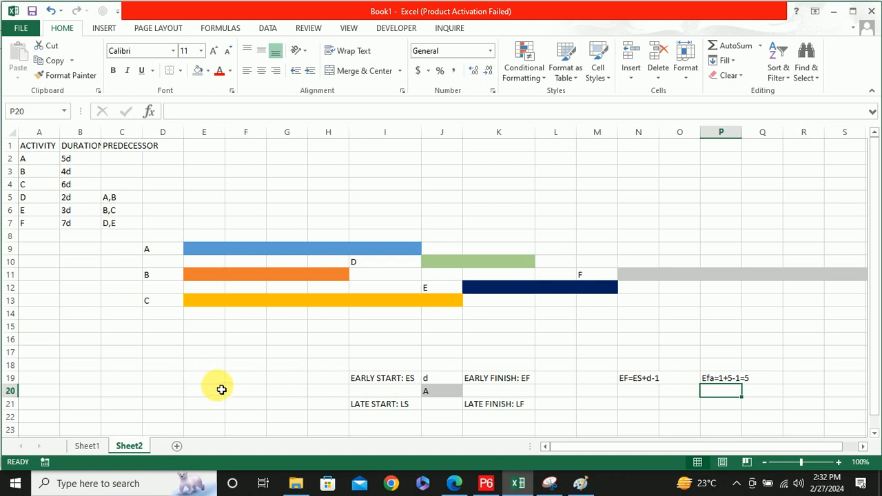
Start a calculated node below the label diagram with A in J26 and the duration 6d above it in J25
scroll(227, 386, down, 3)
click(456, 351)
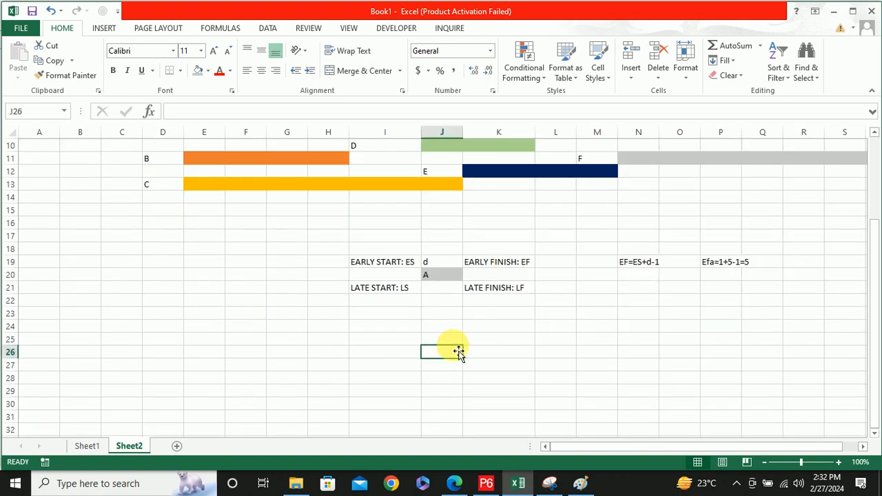
text(A)
click(446, 340)
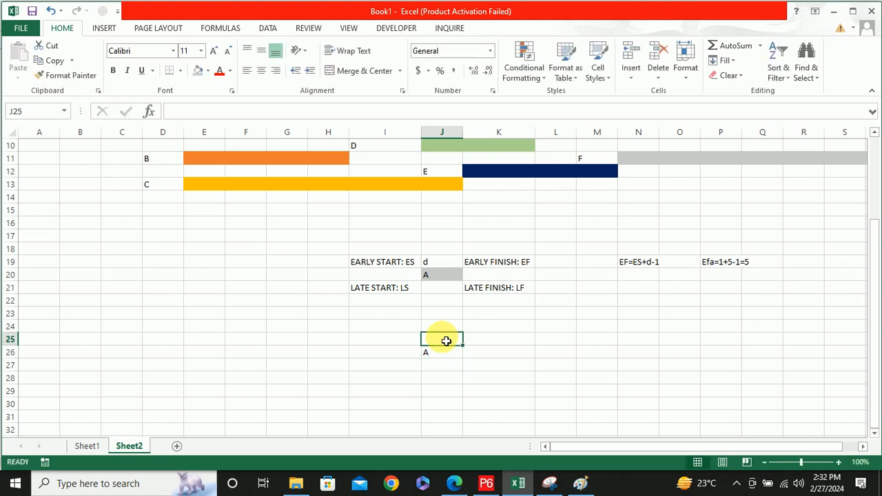
text(6)
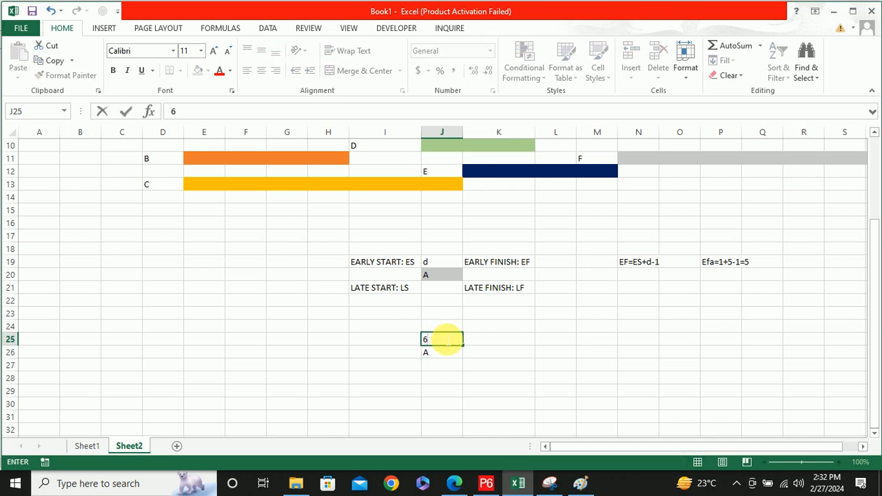
text(d)
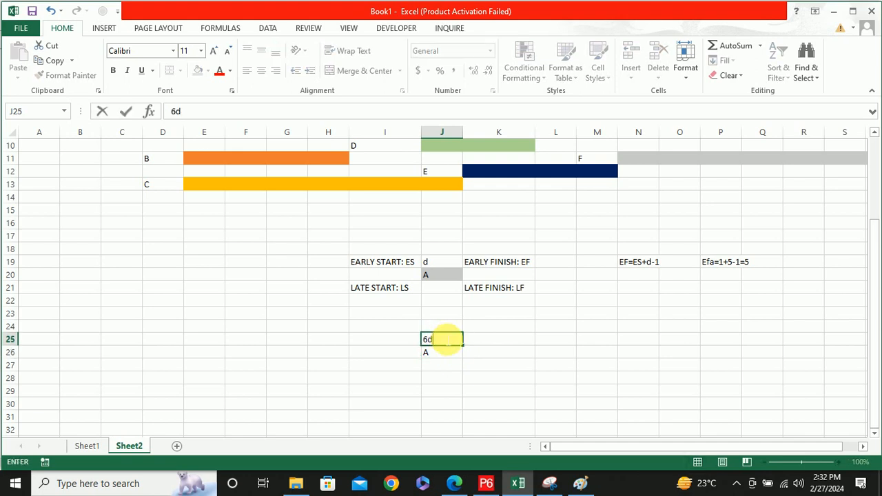
Enter activity A's early start 1 in I25 and its early finish 5 in K25, either side of the duration
click(383, 347)
text(1)
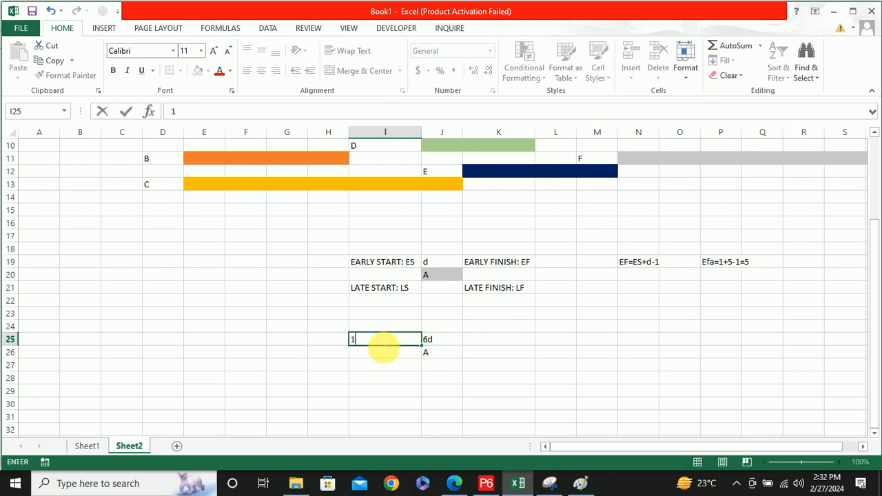
click(504, 344)
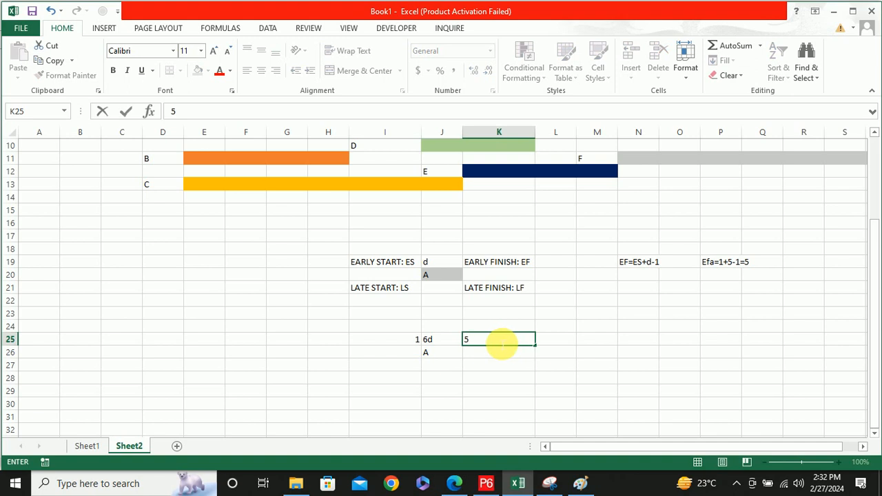
scroll(345, 268, up, 1)
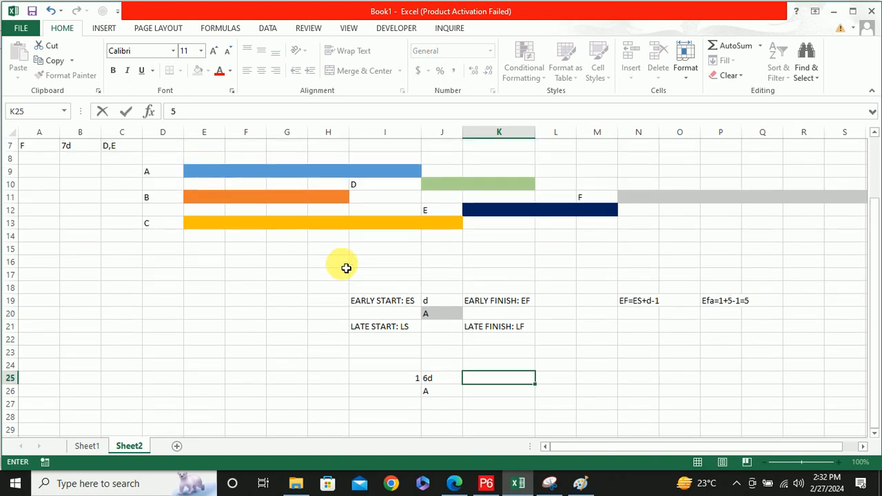
scroll(345, 267, up, 2)
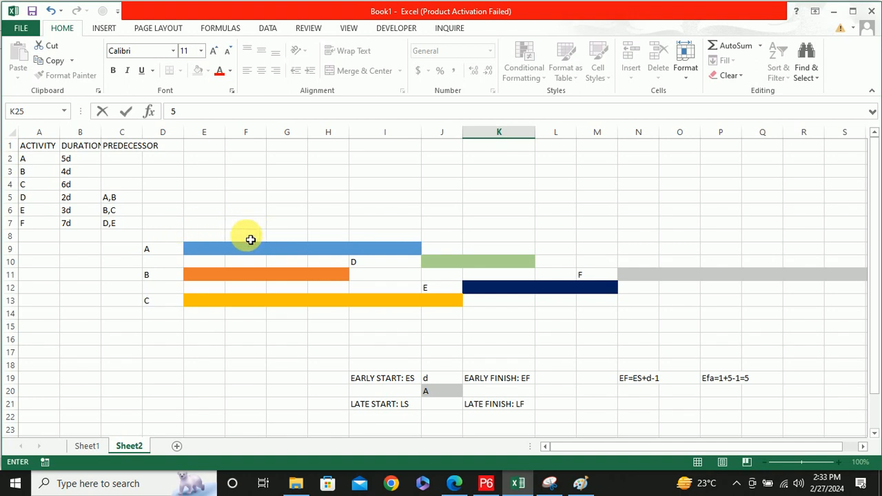
scroll(238, 235, down, 2)
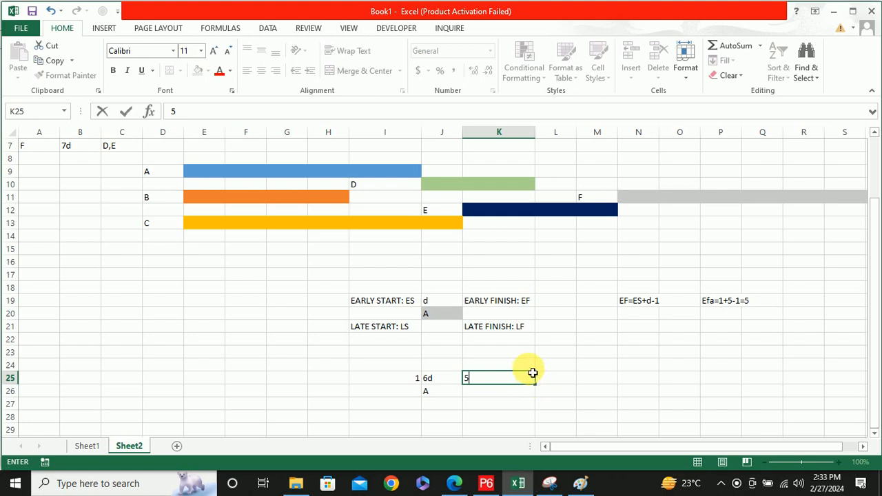
Start activity B's node with B in N26 and the duration 4d above it in N25
click(640, 394)
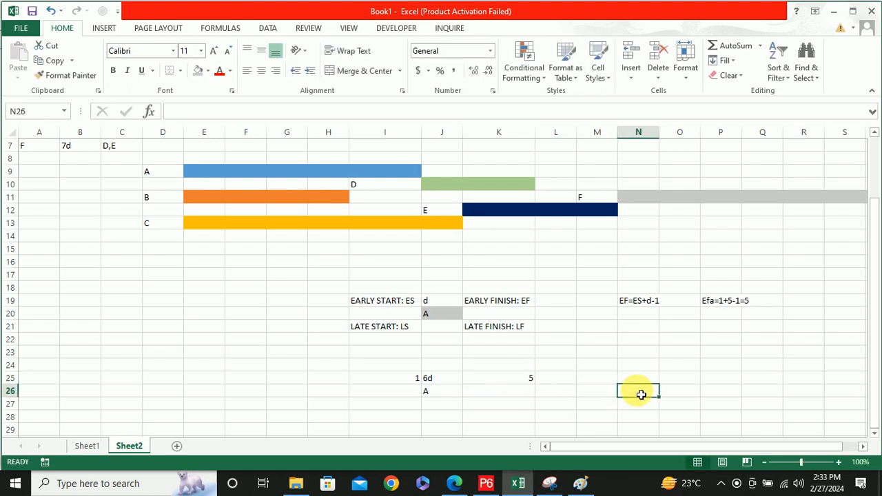
text(B)
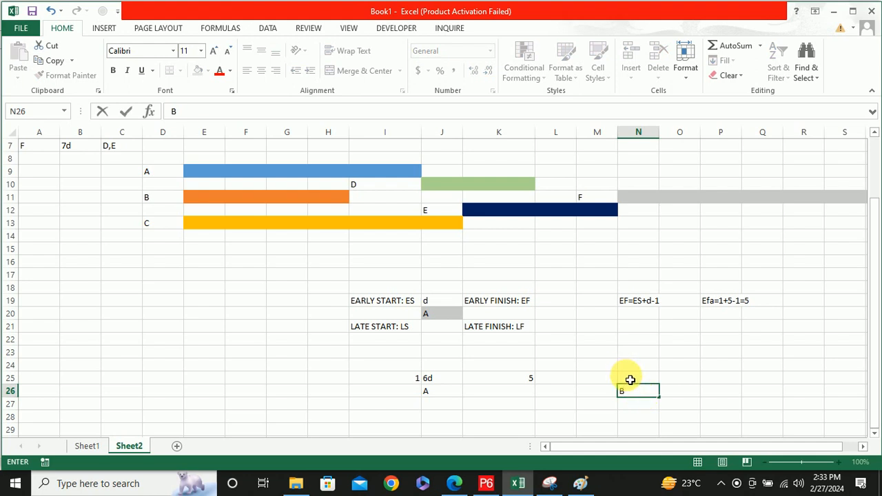
click(627, 377)
text(4D)
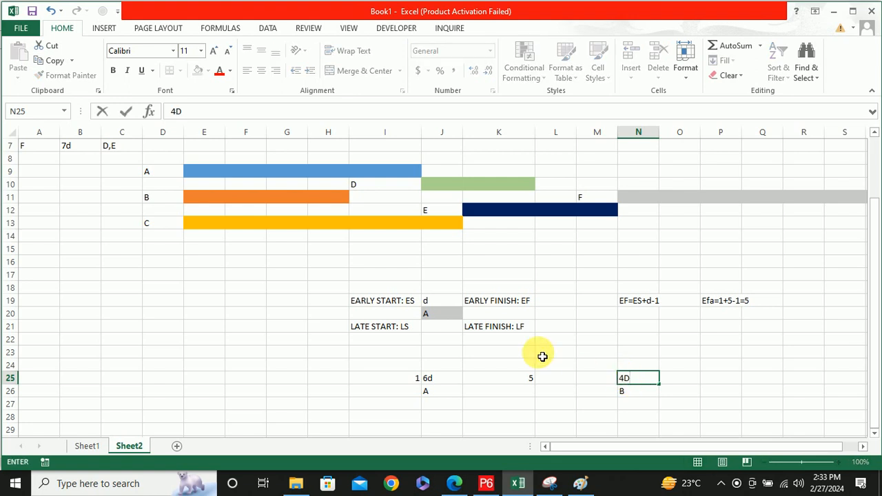
key(BackSpace)
text(d)
scroll(523, 290, up, 2)
drag(42, 146, 114, 224)
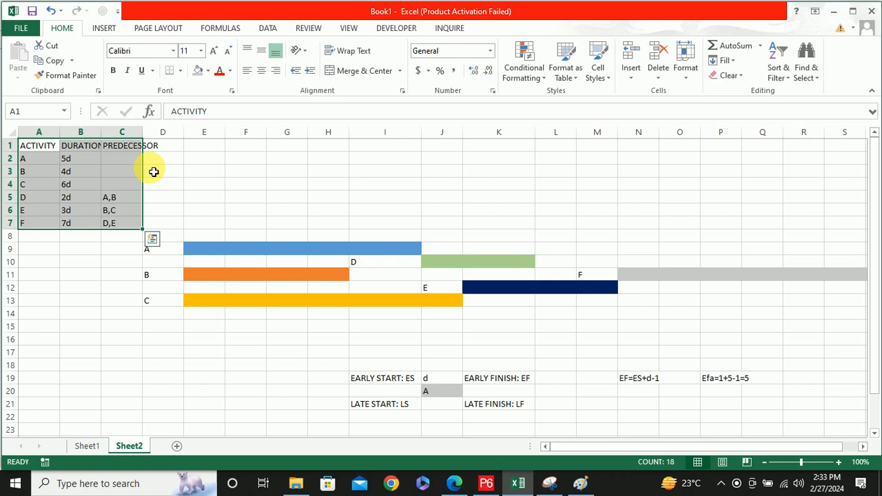
Enter activity B's early start 1 in M25 and its early finish 4 in O25, either side of the 4d duration
scroll(536, 263, down, 4)
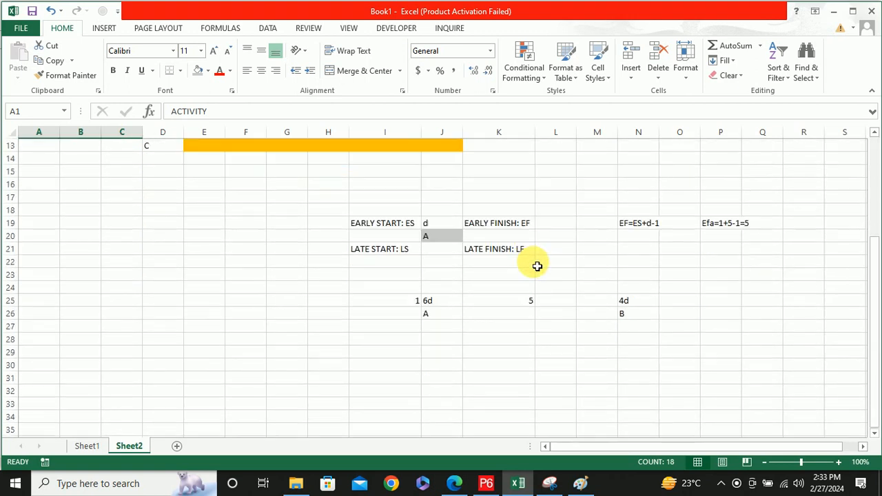
click(604, 301)
text(1)
click(678, 304)
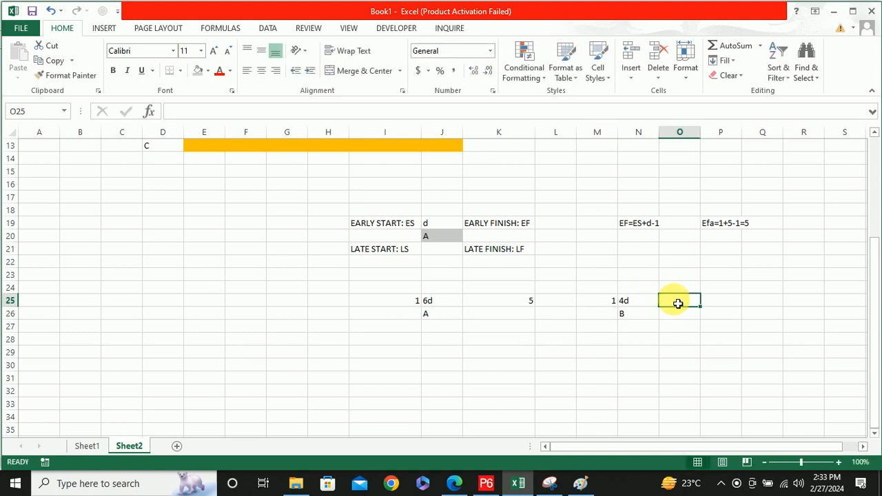
text(4)
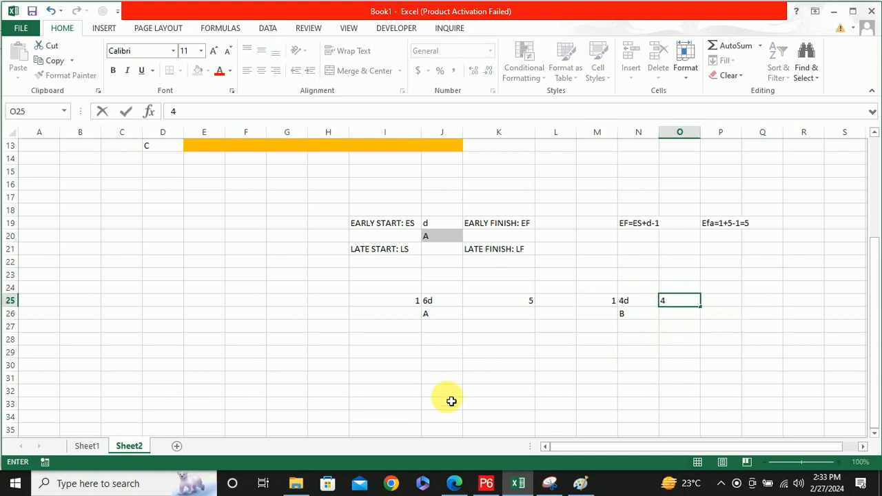
Start activity C's node with C in R26, the duration 6D above it in R25, and the early start 1 in Q25
drag(576, 448, 610, 447)
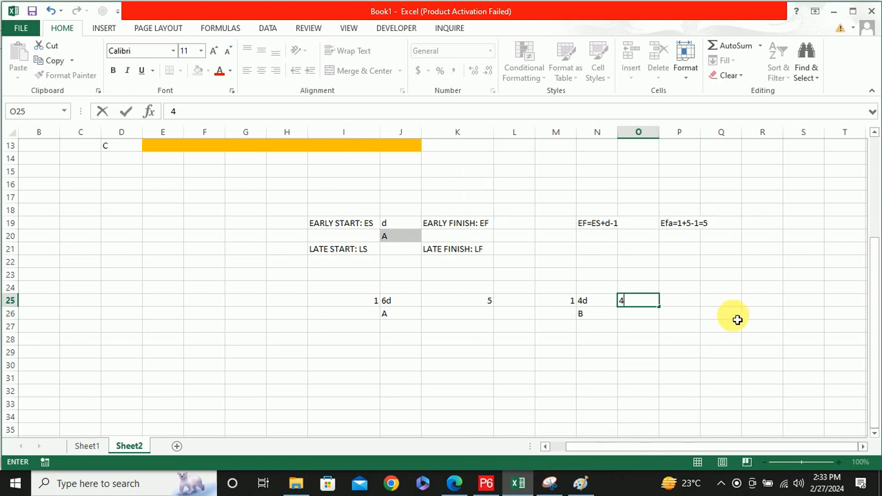
click(767, 315)
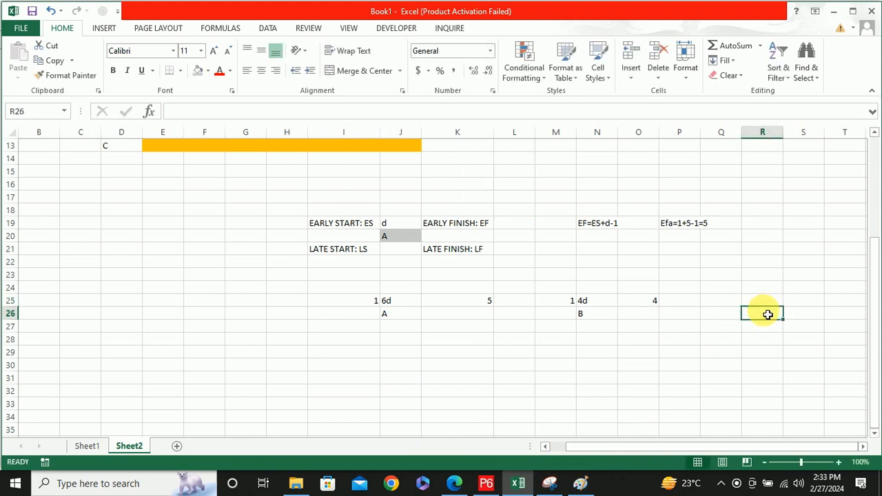
text(C)
click(754, 305)
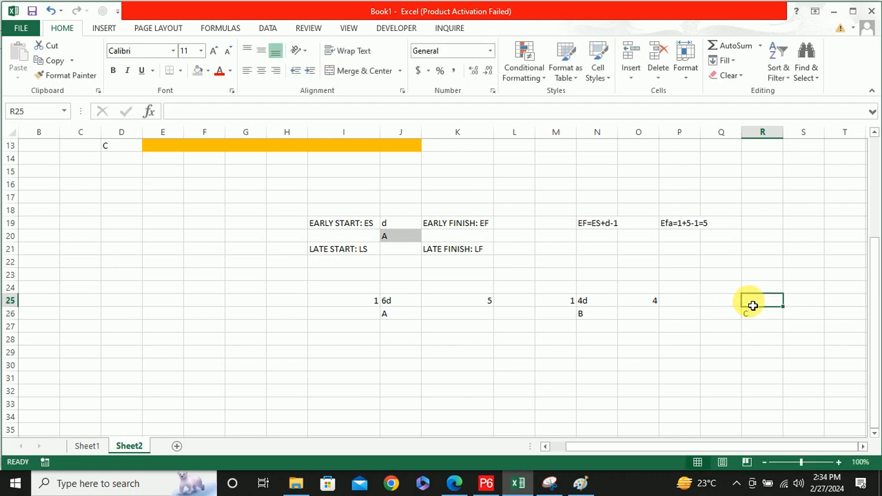
text(6D)
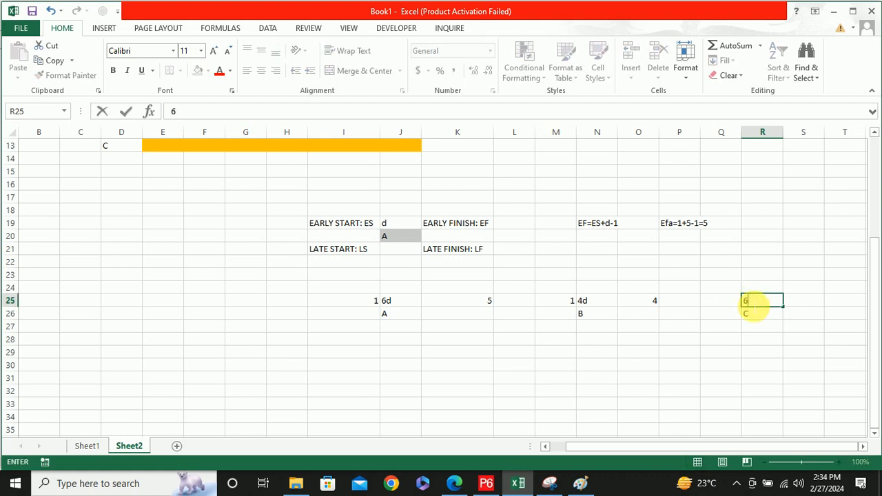
click(722, 304)
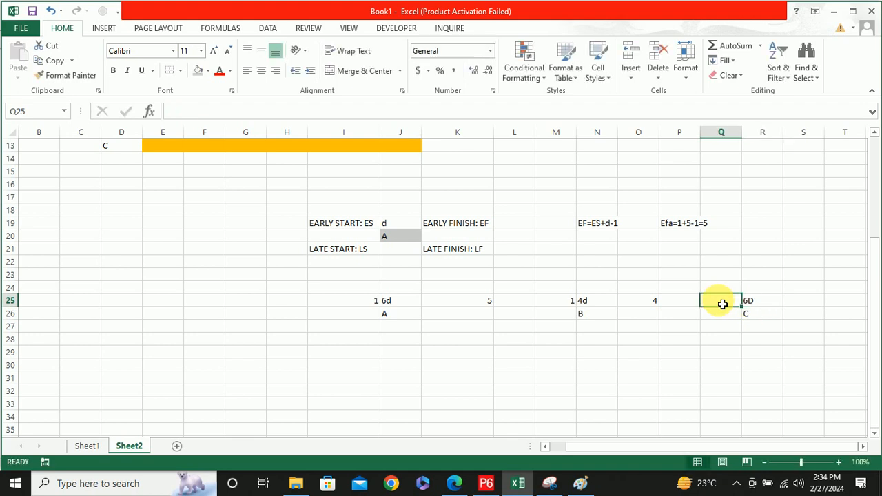
text(1)
Apply outside borders to the activity table in A1:C7
scroll(661, 293, up, 4)
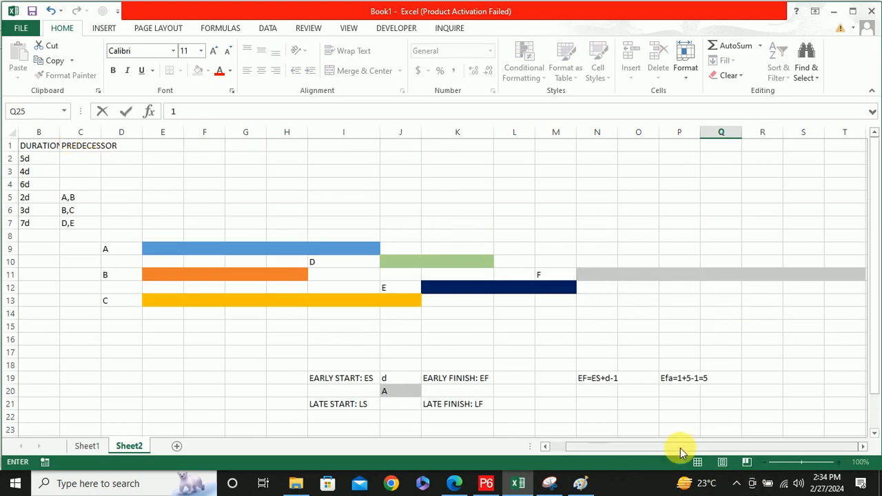
drag(679, 451, 575, 453)
drag(31, 147, 119, 222)
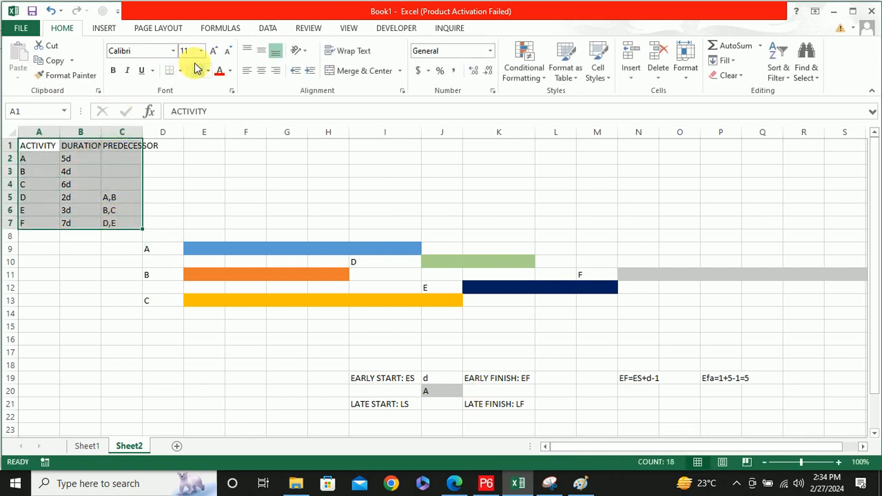
click(105, 28)
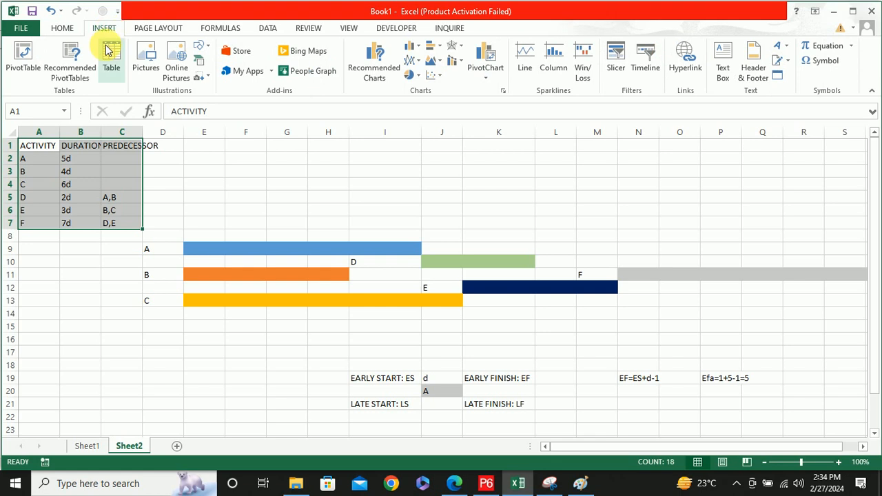
click(65, 29)
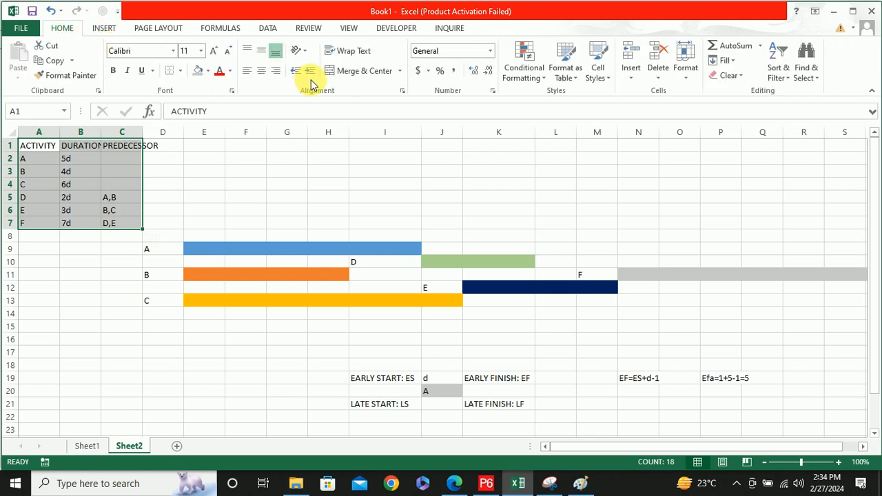
click(179, 70)
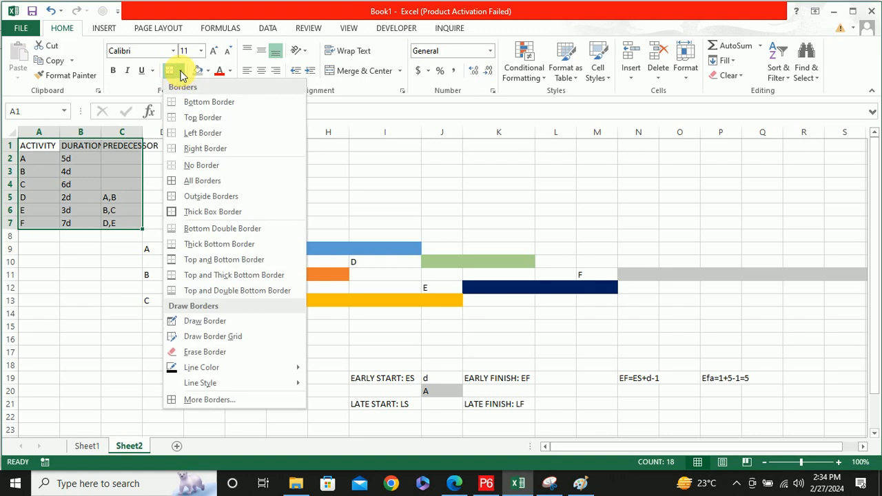
click(211, 197)
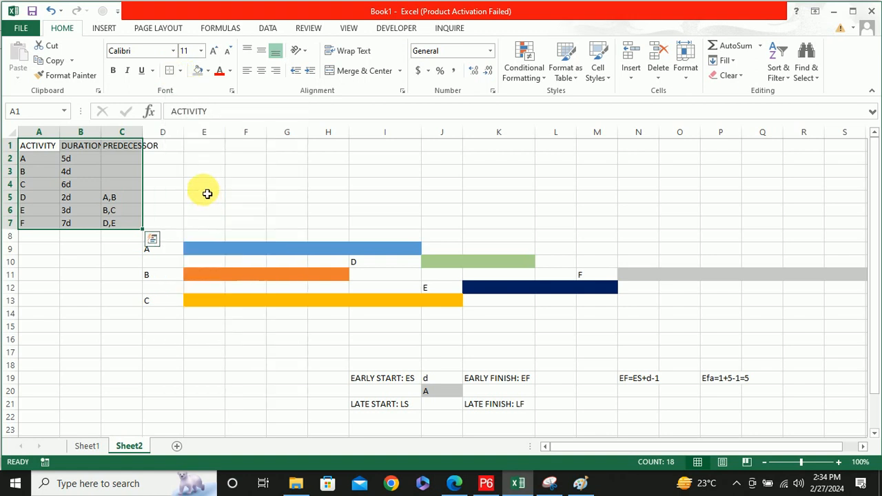
click(177, 173)
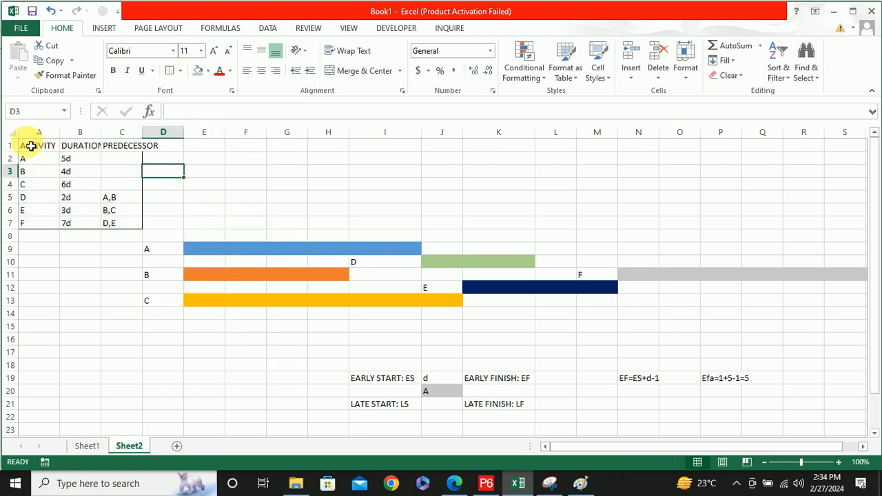
Apply all borders to the activity table in A1:C7
drag(27, 146, 122, 222)
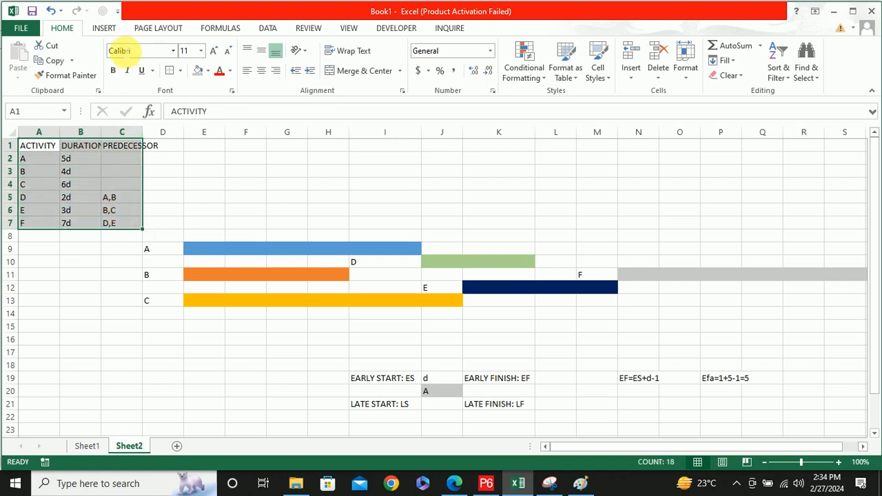
click(181, 71)
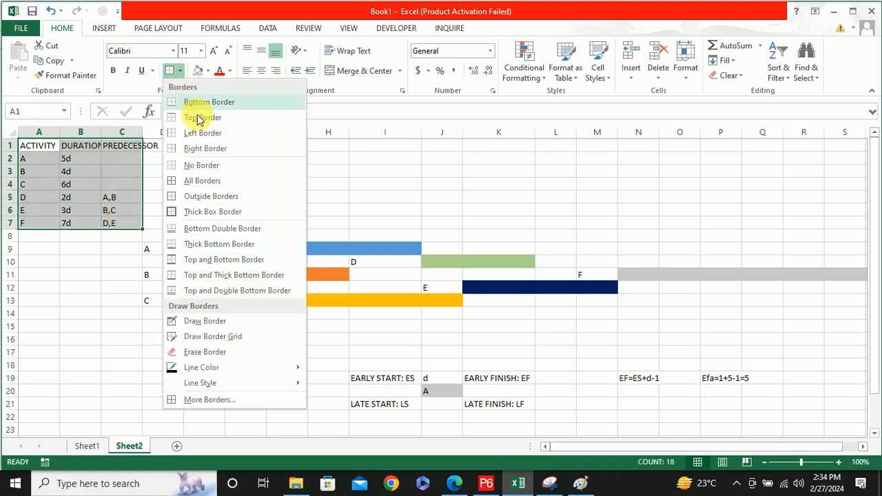
click(203, 180)
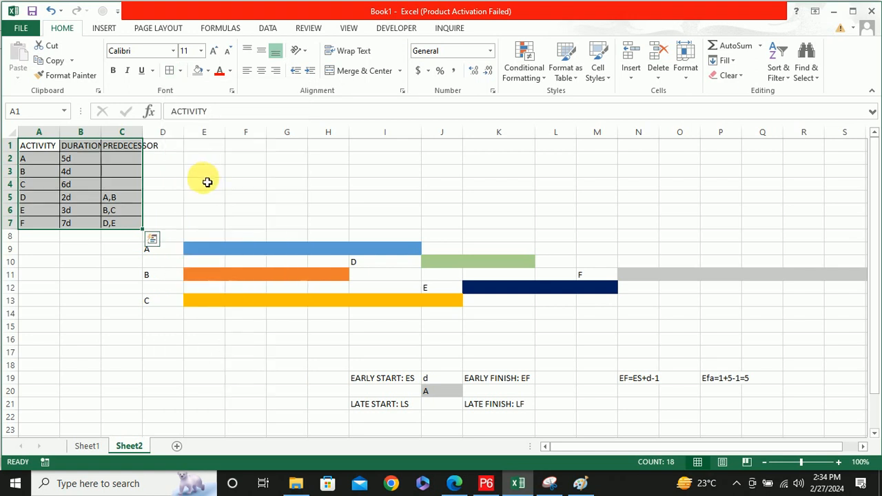
click(232, 172)
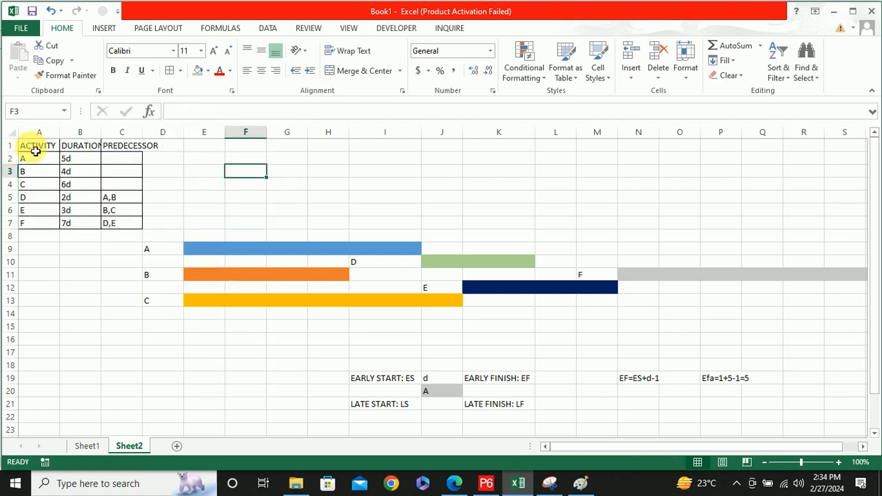
Make the table's header cells A1:C1 bold and fill them with the dark blue-gray theme color
drag(34, 145, 126, 146)
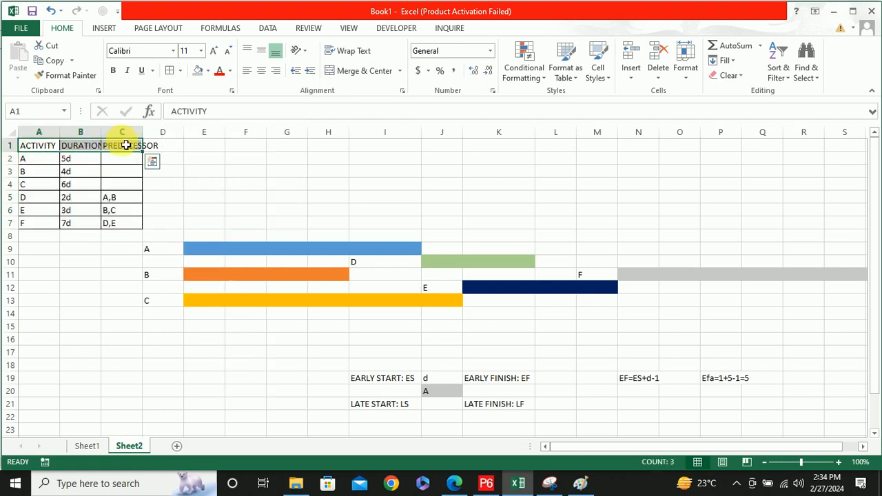
key(ctrl+b)
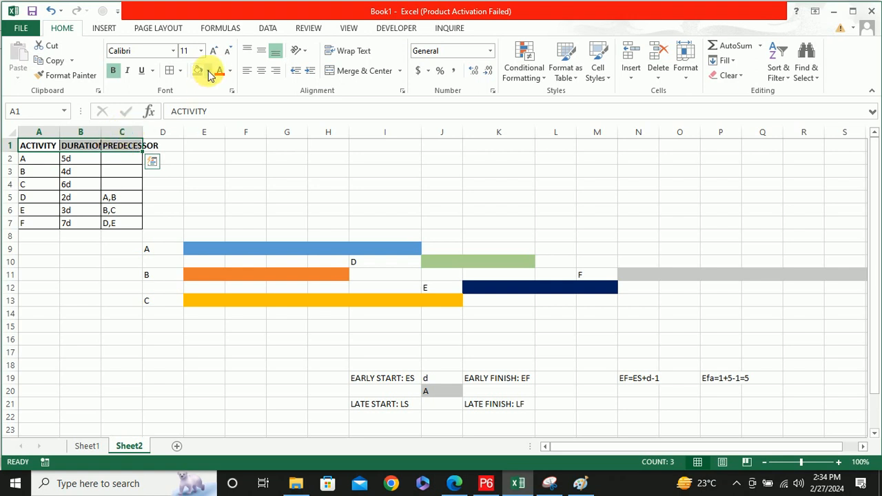
click(208, 70)
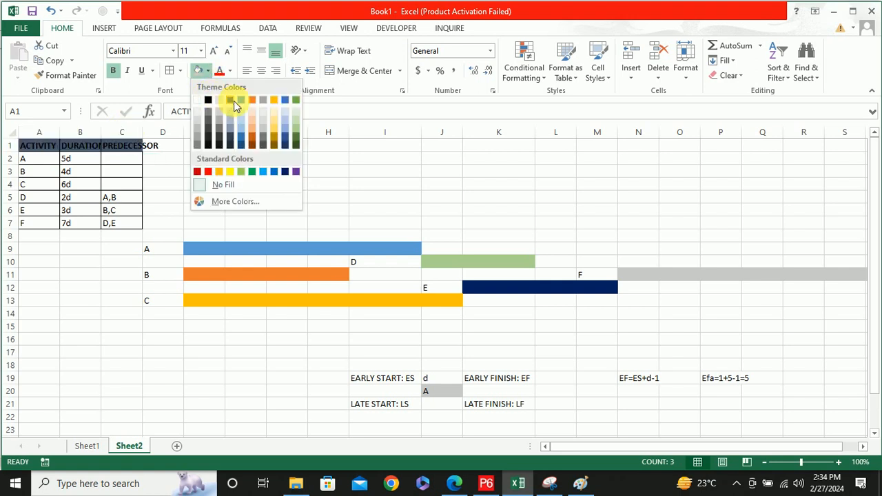
click(234, 100)
Widen column C so the PREDECESSOR heading fits inside its cell
drag(142, 131, 181, 137)
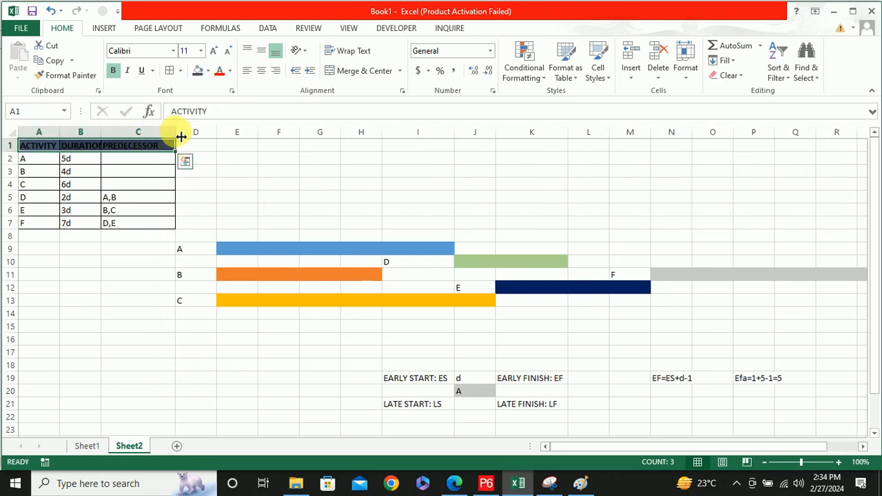
click(424, 210)
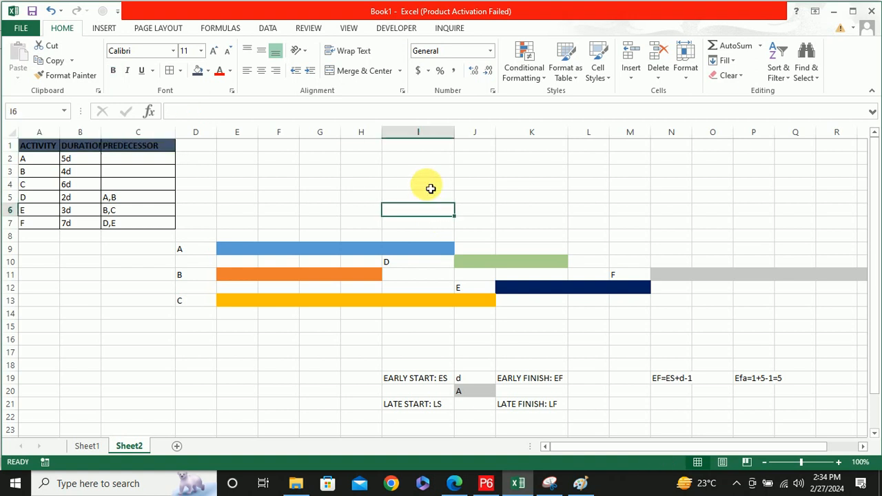
Review the bar chart, the early finish formula in N19, and the node values for activities A, B and C
scroll(431, 188, down, 2)
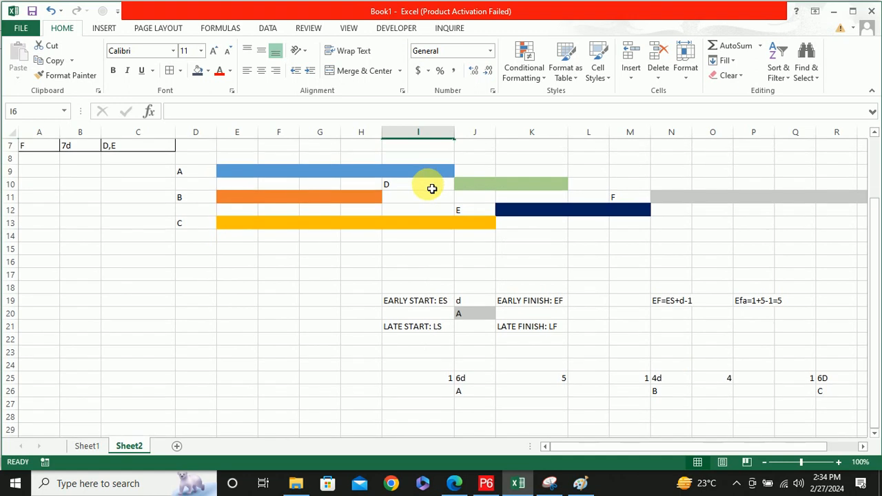
scroll(431, 188, up, 1)
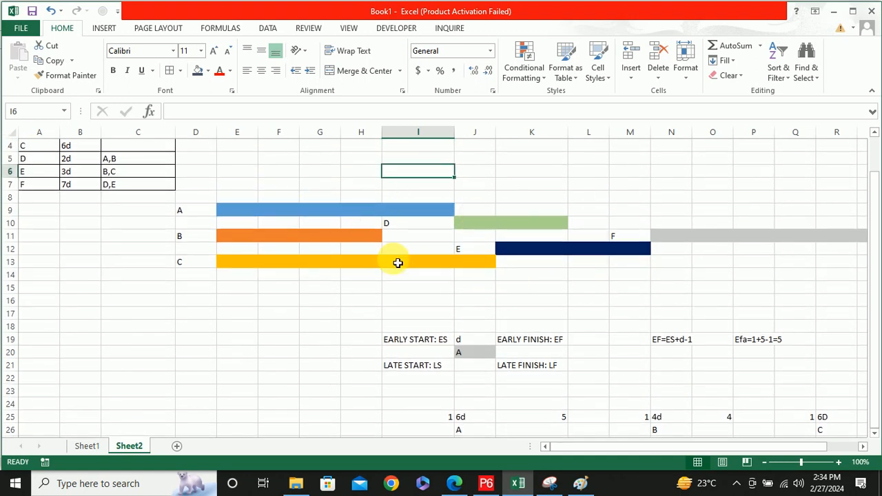
scroll(397, 263, down, 1)
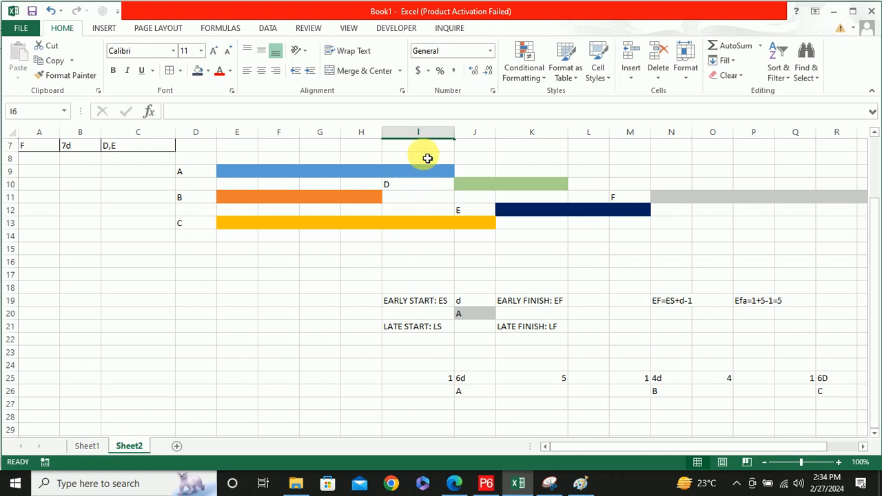
scroll(427, 158, down, 1)
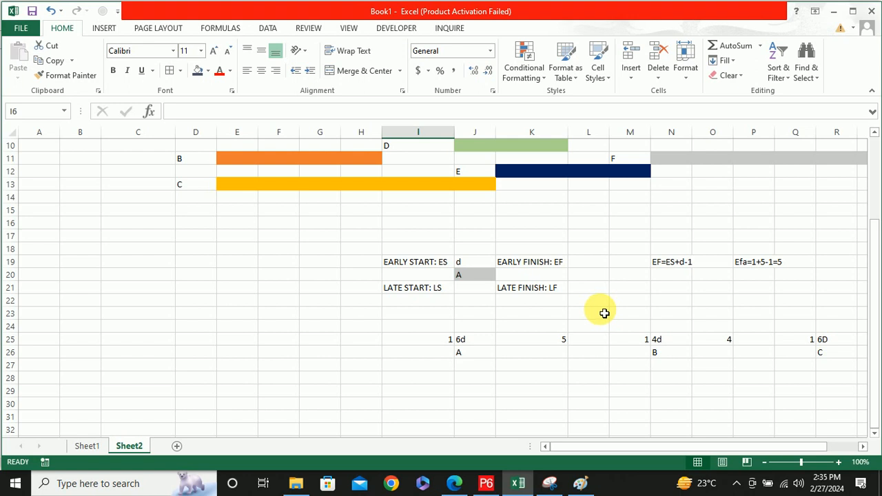
scroll(577, 297, up, 2)
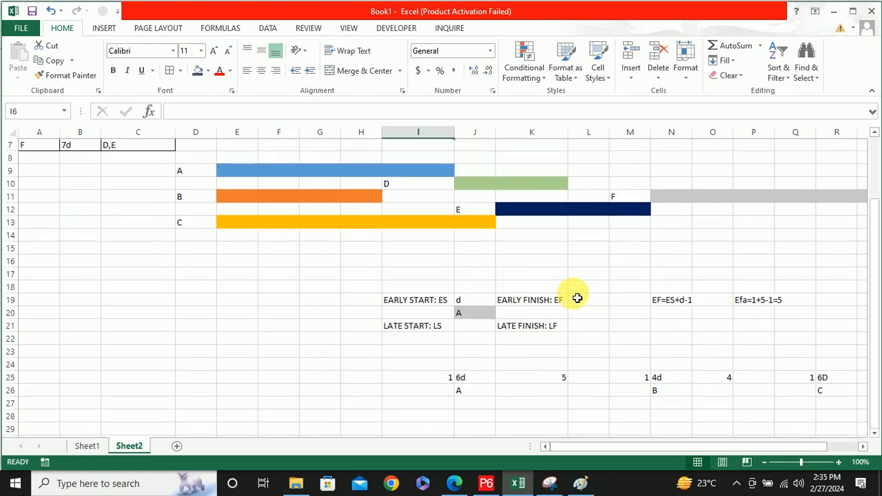
scroll(577, 298, down, 1)
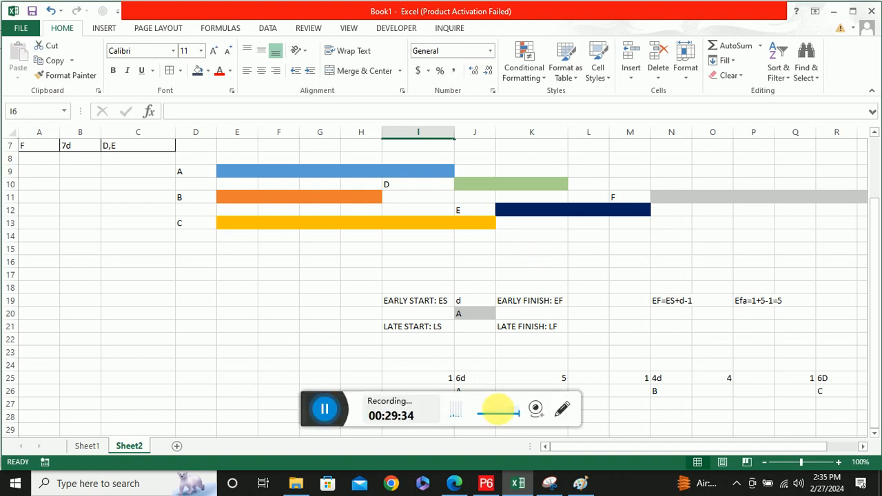
click(323, 409)
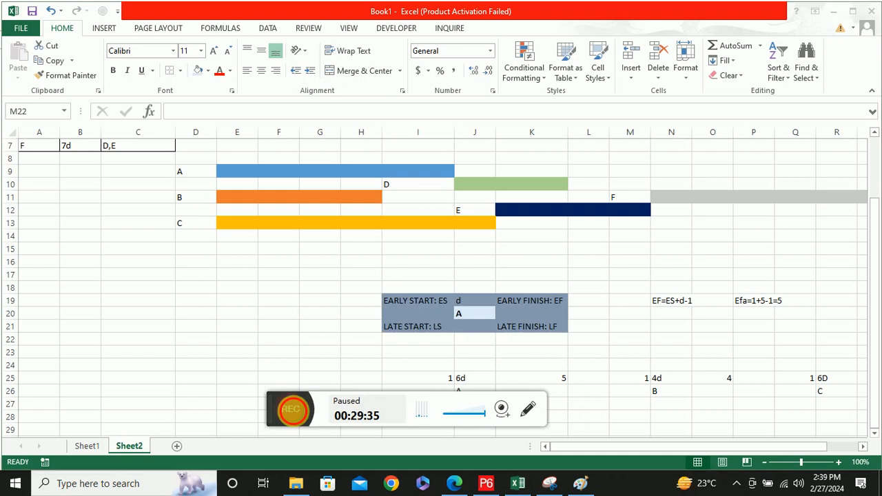
click(308, 407)
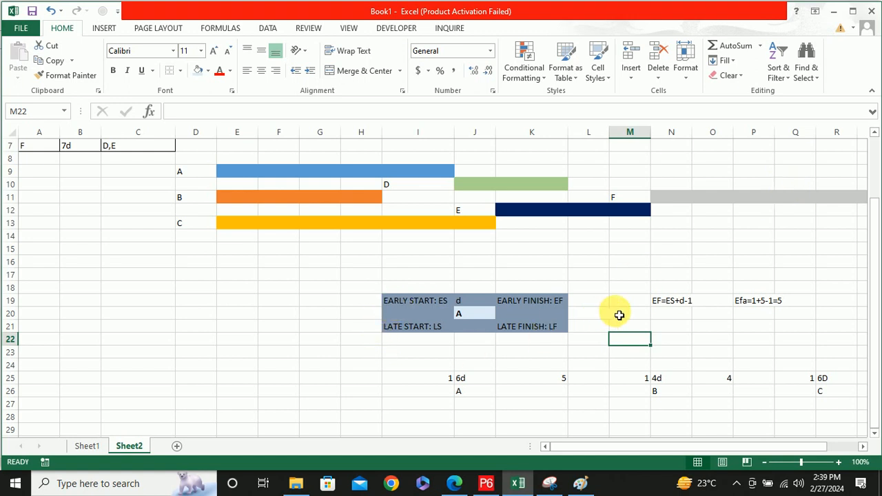
click(669, 307)
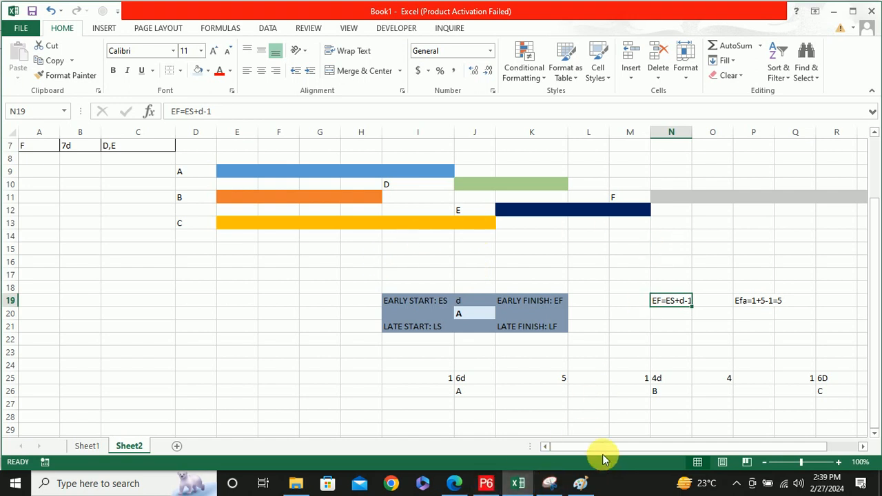
drag(605, 446, 653, 449)
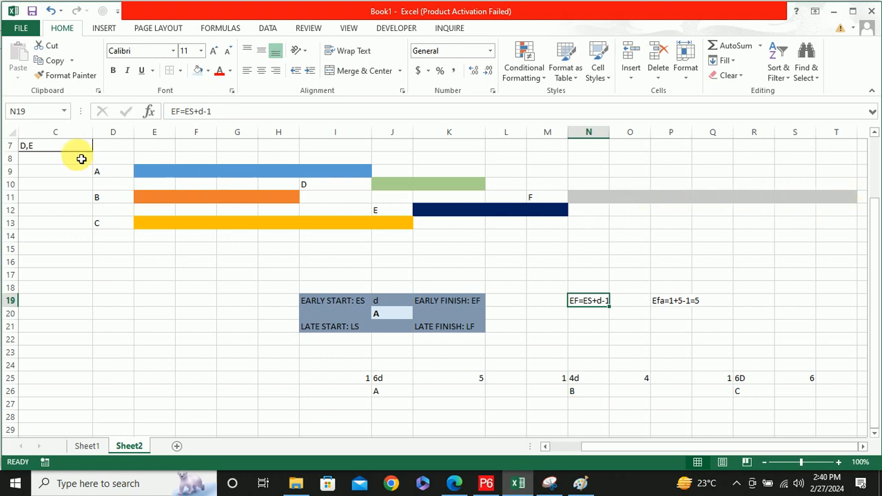
click(177, 159)
drag(176, 159, 205, 157)
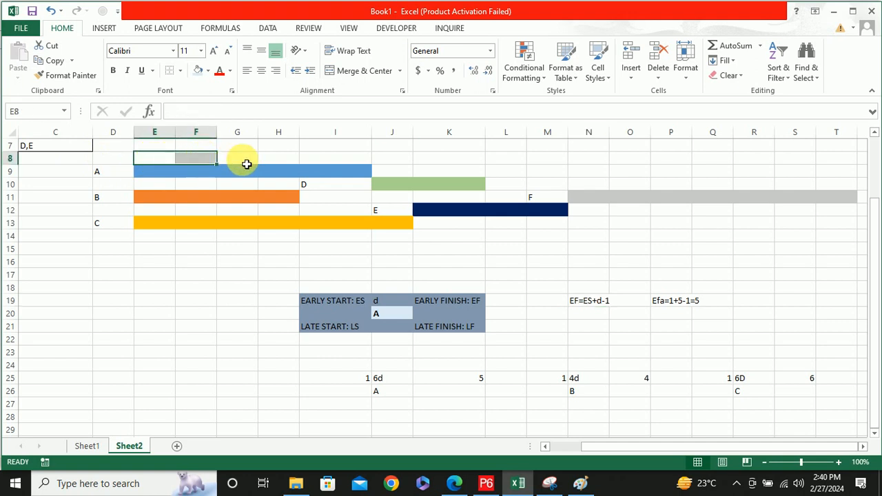
click(321, 177)
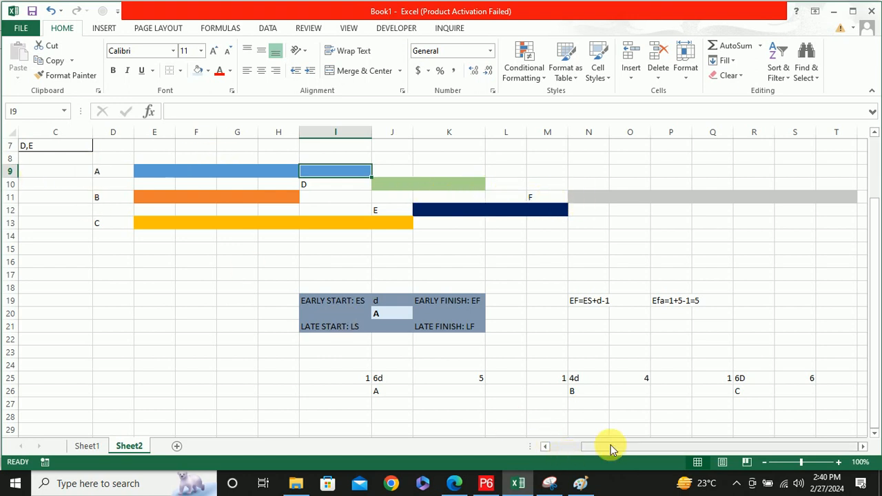
Review the A–F bar chart together with the early and late start/finish node template below it
drag(613, 445, 561, 445)
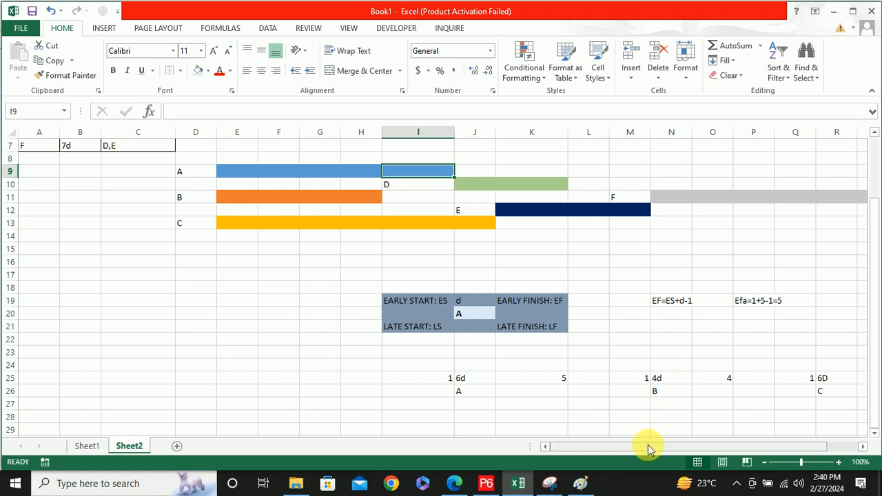
drag(650, 446, 727, 447)
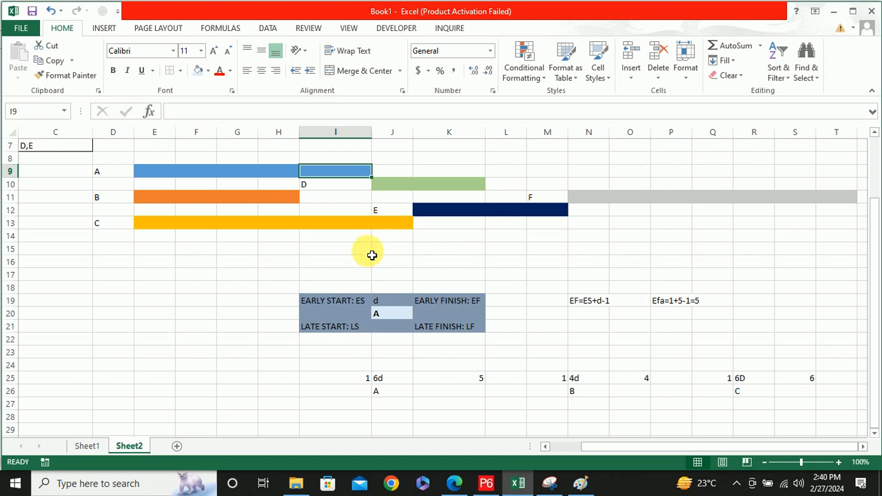
click(320, 329)
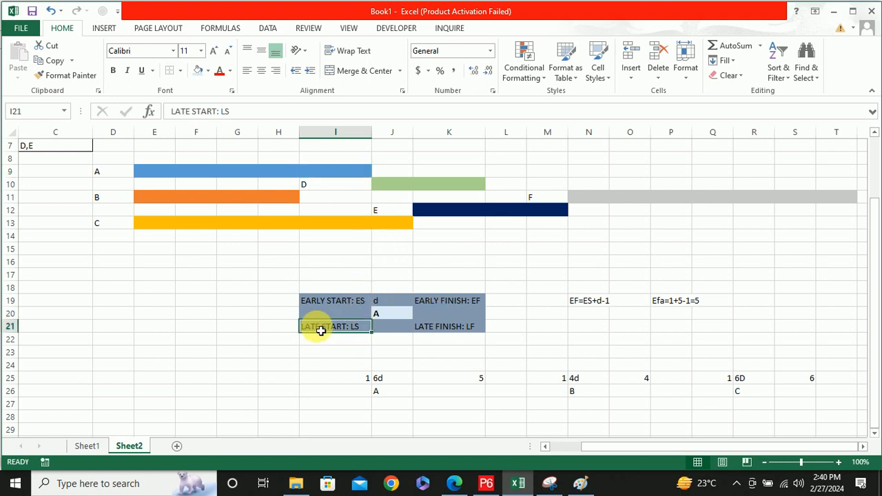
scroll(458, 321, down, 1)
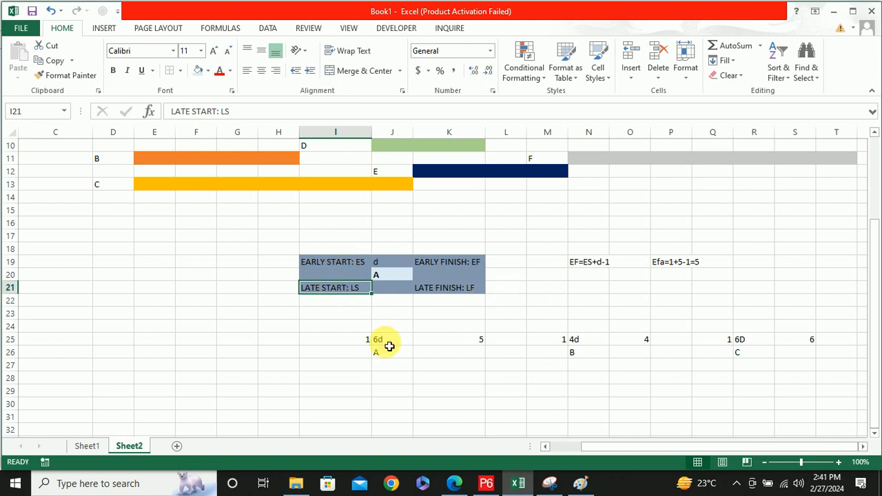
Narrow column K slightly, which holds activity A's early finish value
click(383, 356)
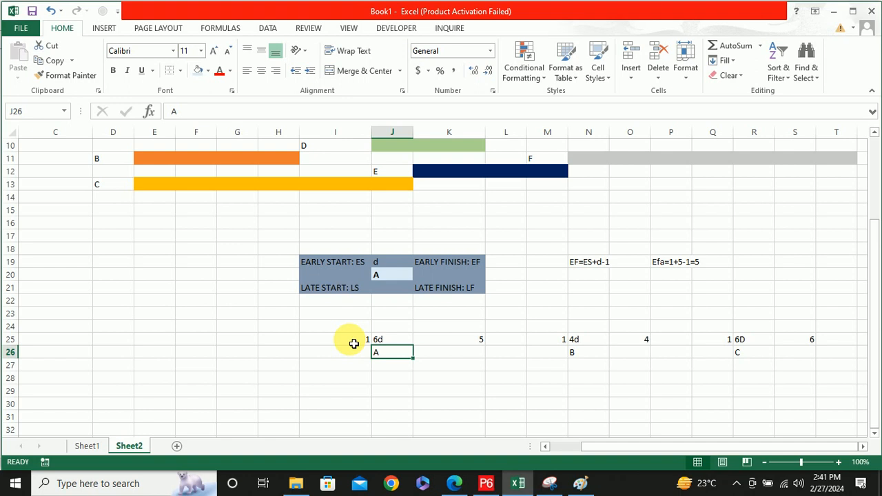
click(466, 344)
drag(486, 133, 472, 136)
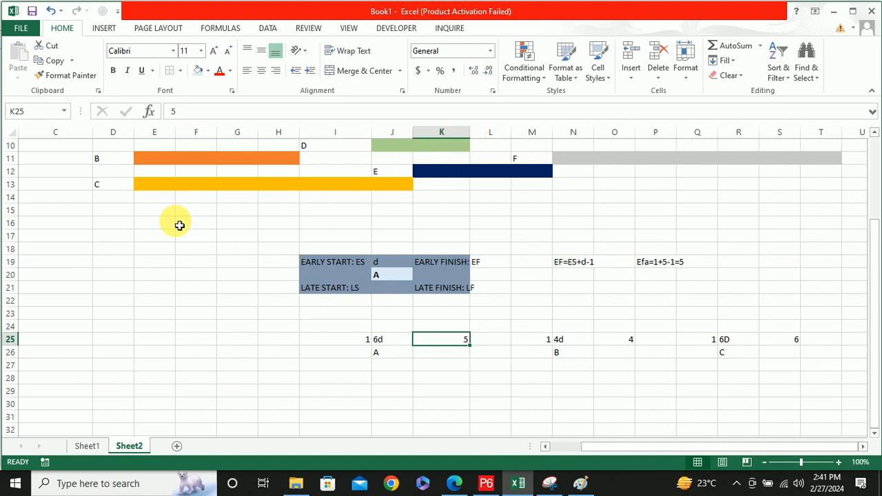
Check the start and finish values of node B and correct activity A's duration in J25 to 5d
click(532, 340)
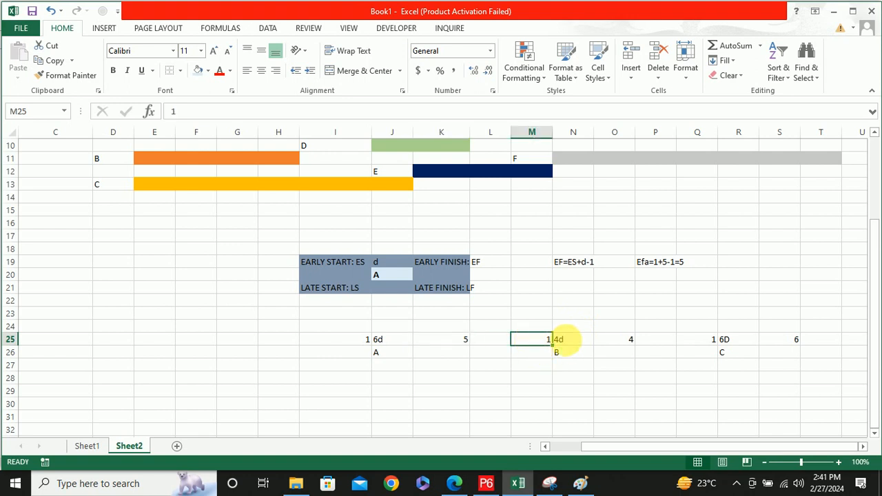
click(616, 343)
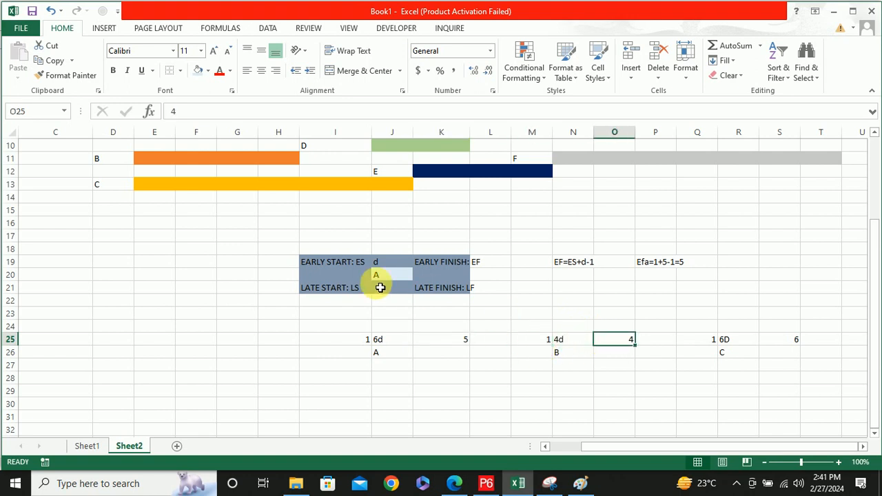
double_click(377, 342)
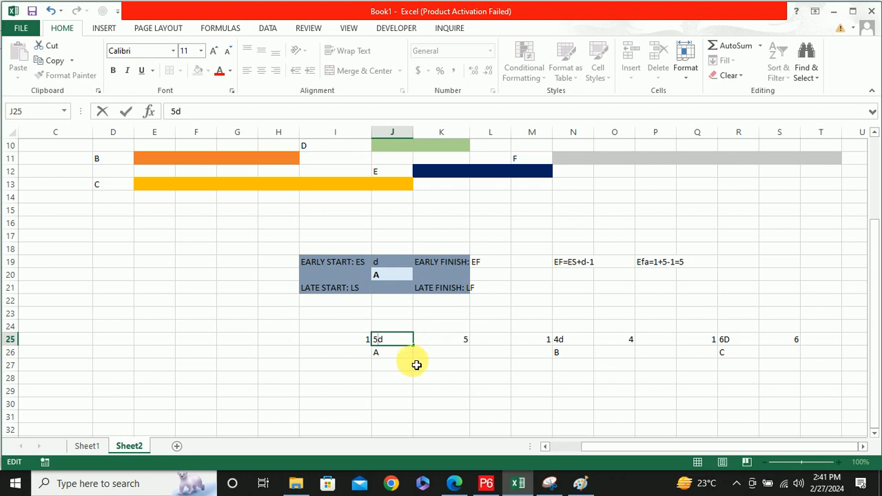
click(575, 356)
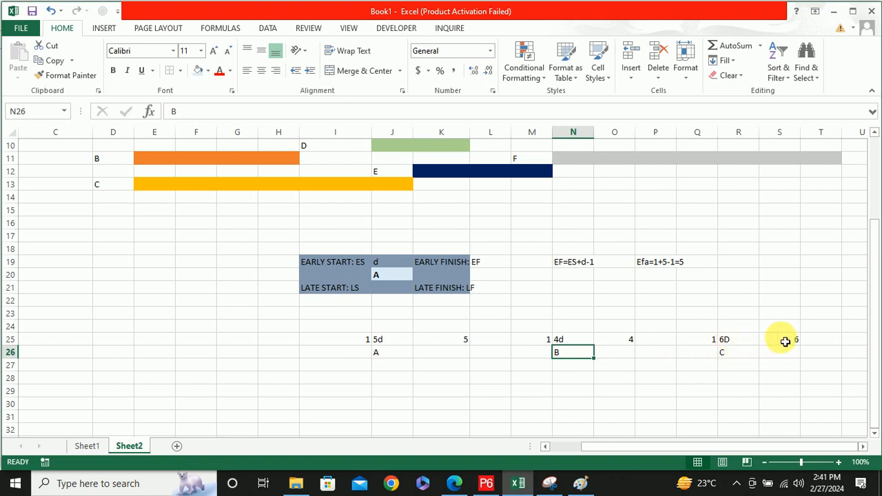
Start the node for activity D below node A, with the label D in J31 and the duration 2d in J30
drag(781, 448, 840, 443)
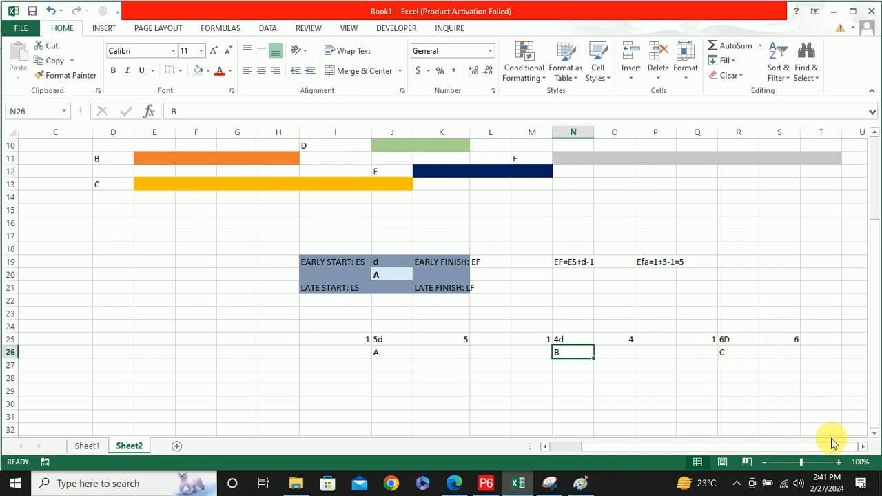
click(857, 355)
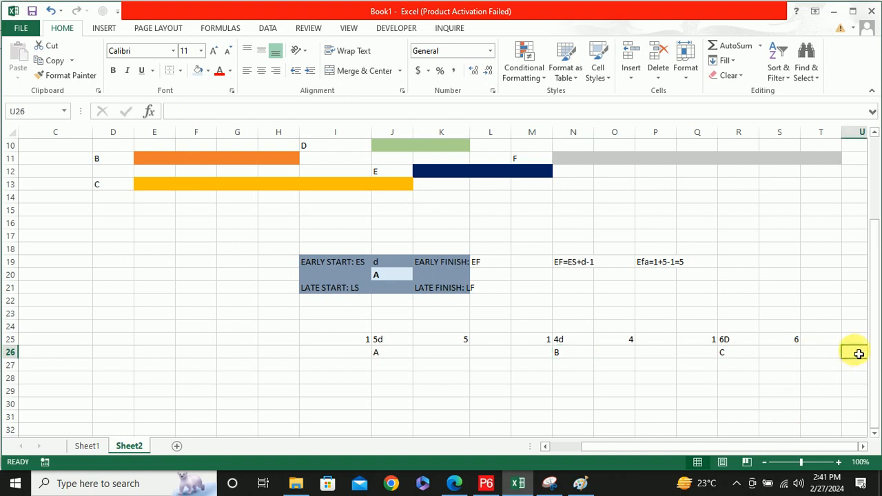
scroll(682, 361, down, 1)
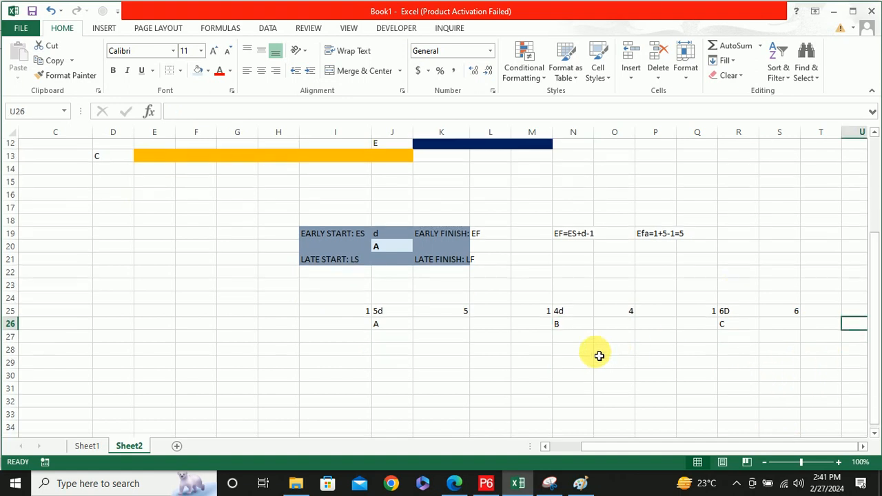
click(391, 384)
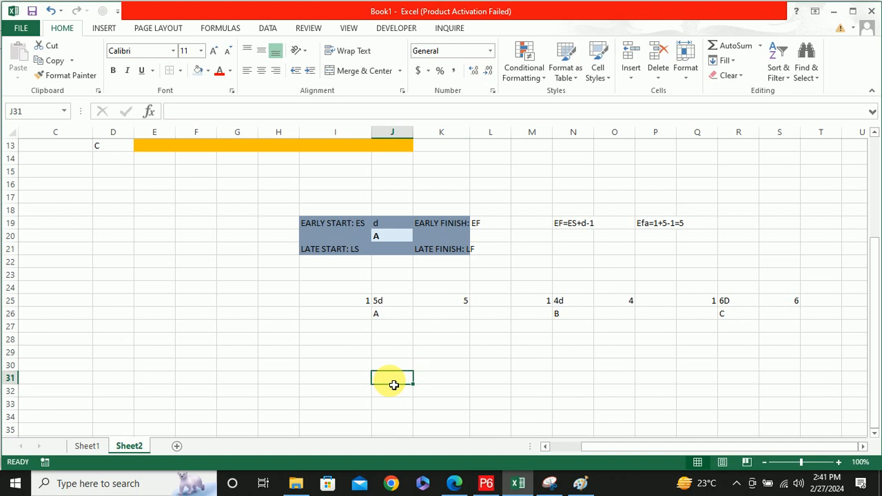
text(E)
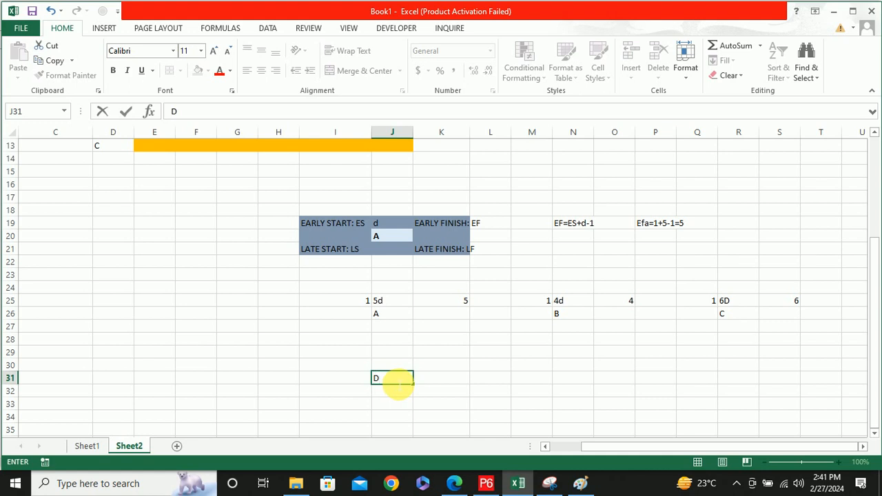
click(391, 365)
text(2d)
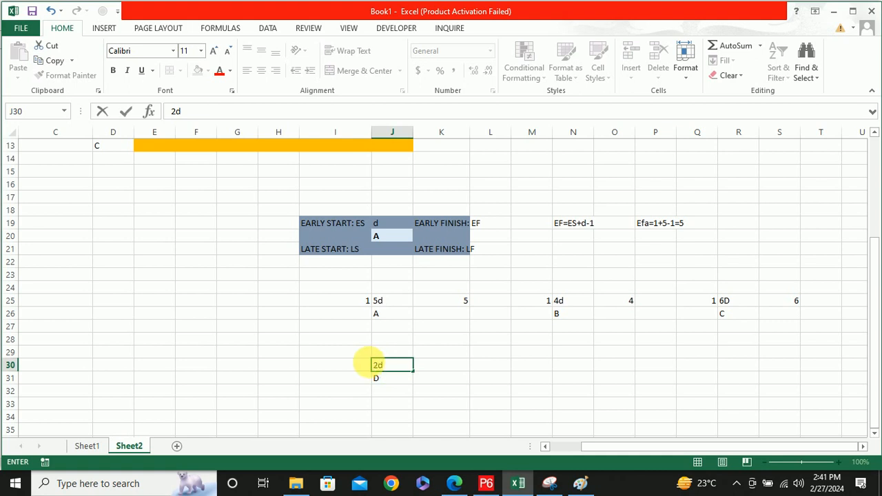
Check the predecessors' durations in the activity table and enter 6 as activity D's early start in I30
click(352, 366)
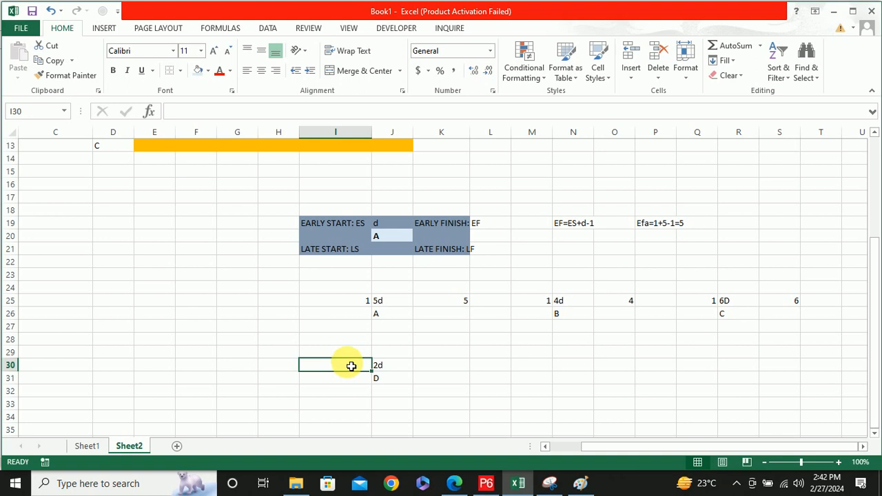
scroll(350, 365, up, 4)
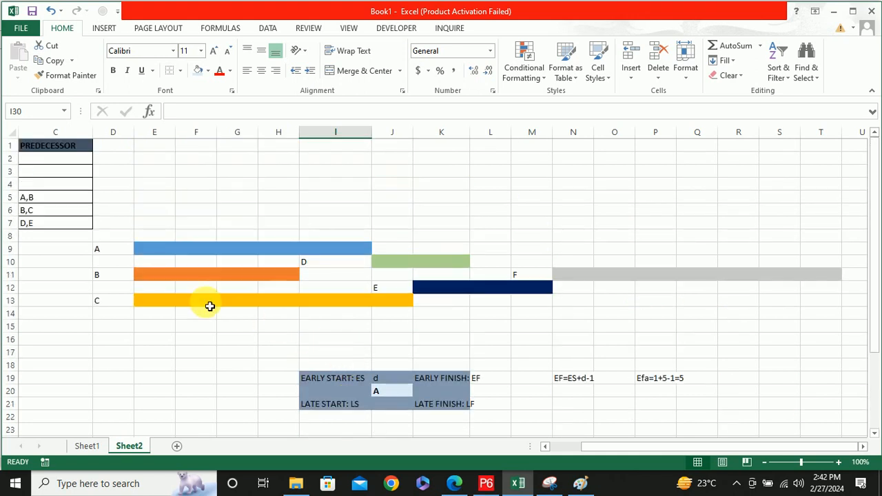
drag(620, 446, 559, 449)
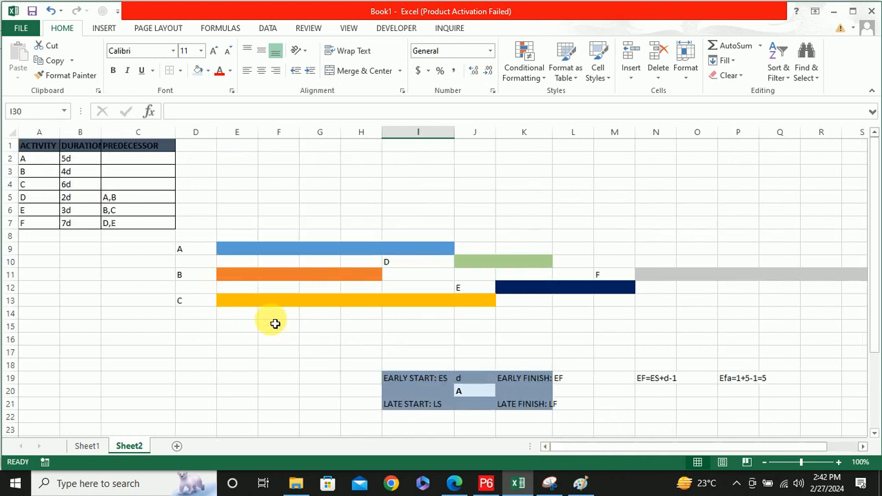
click(89, 187)
click(82, 160)
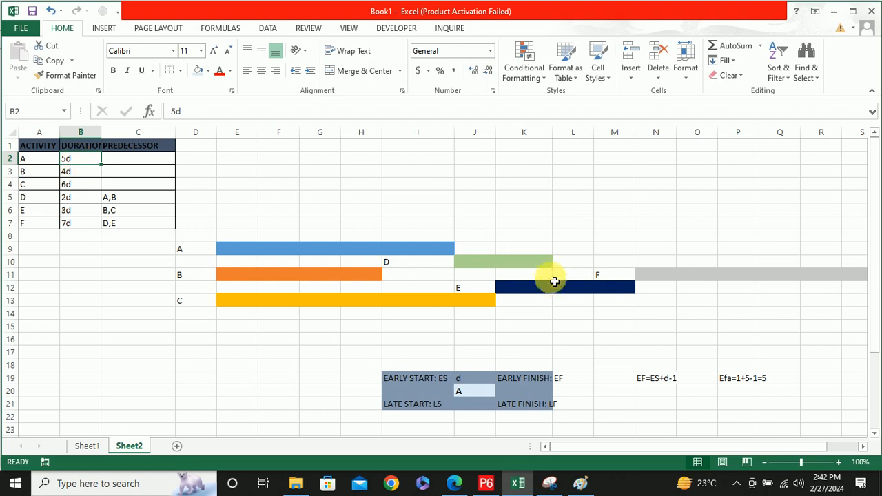
scroll(549, 305, down, 4)
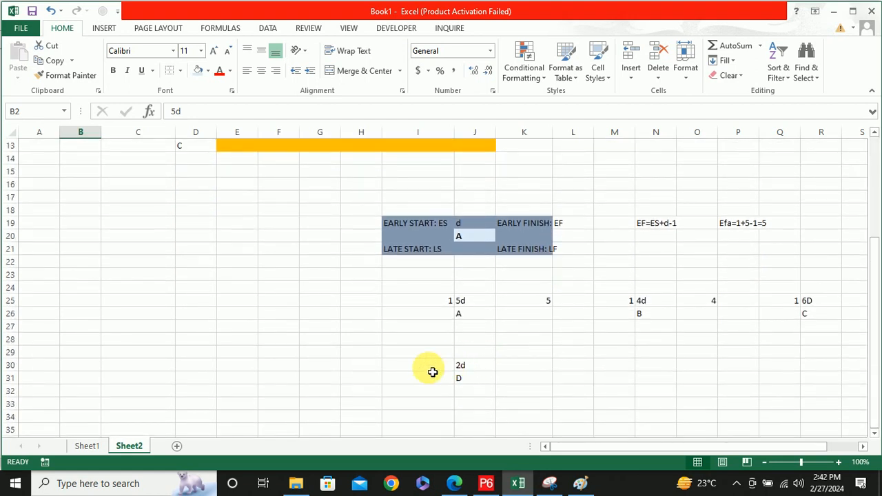
click(436, 369)
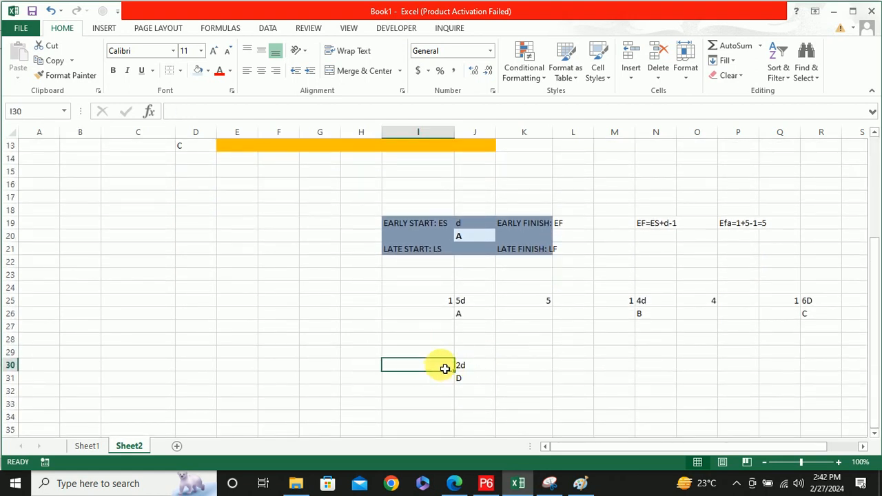
text(6)
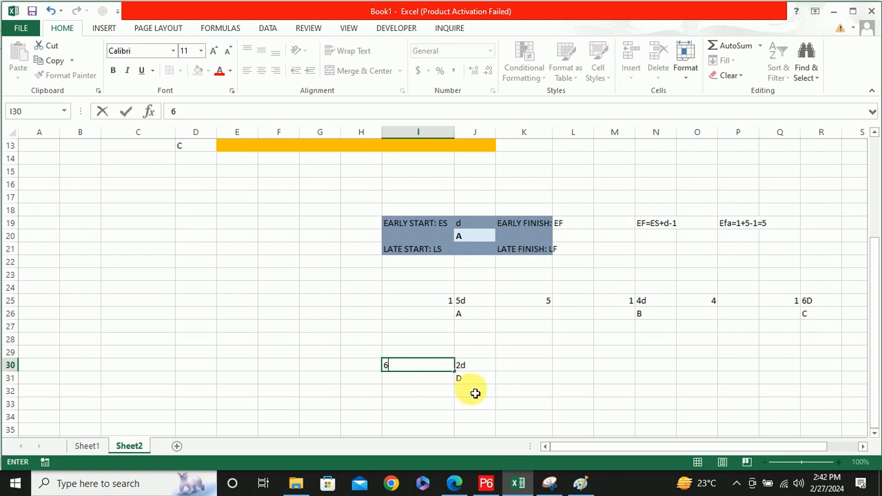
click(473, 382)
click(409, 367)
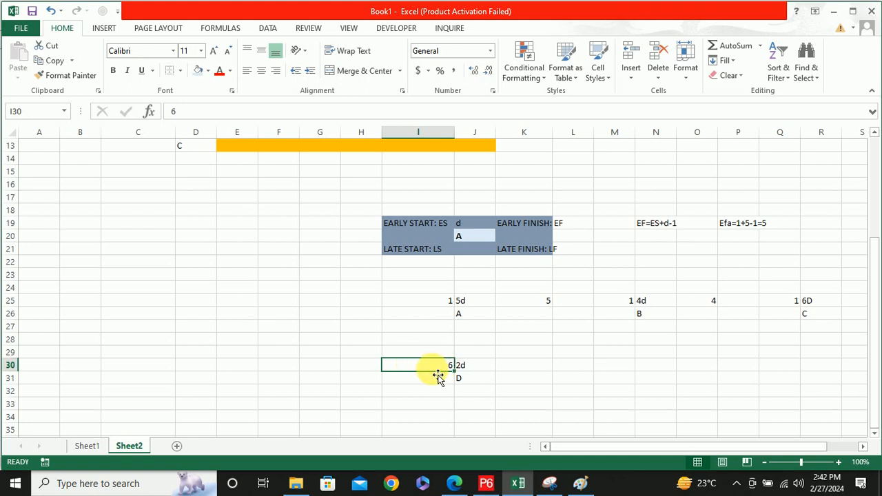
Enter 7 as activity D's early finish in K30 and label the neighbouring node E in N31
click(535, 372)
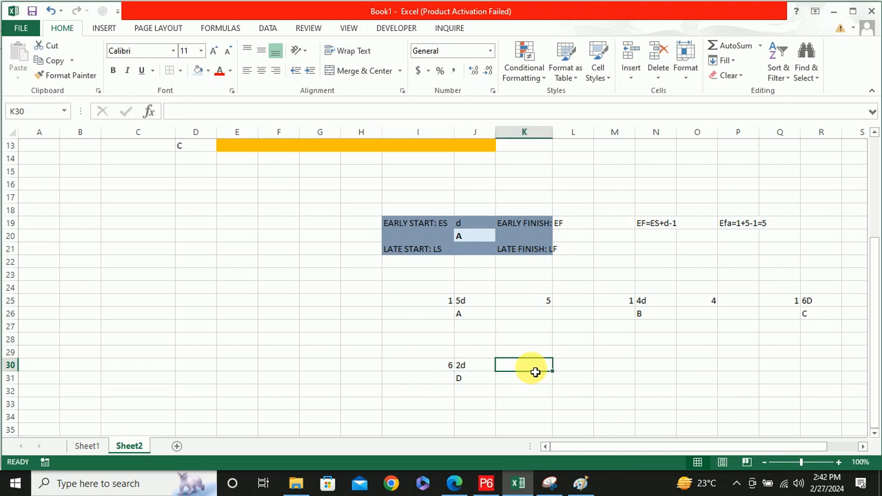
text(7)
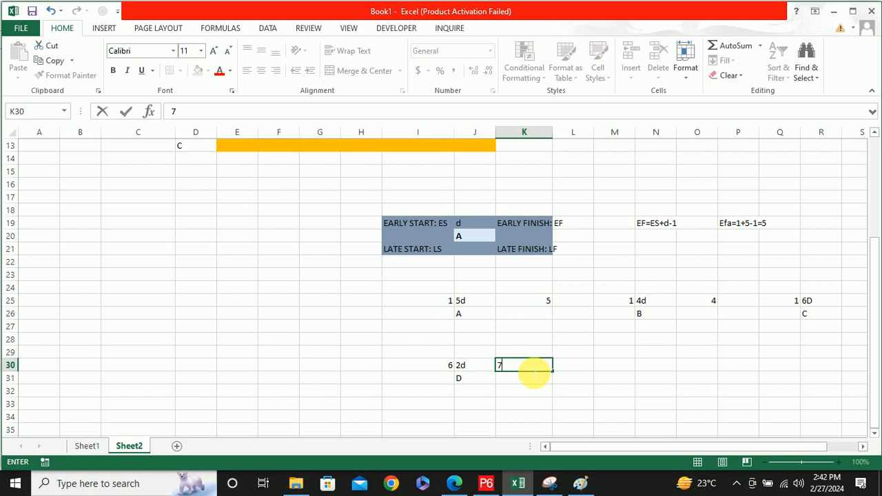
click(662, 386)
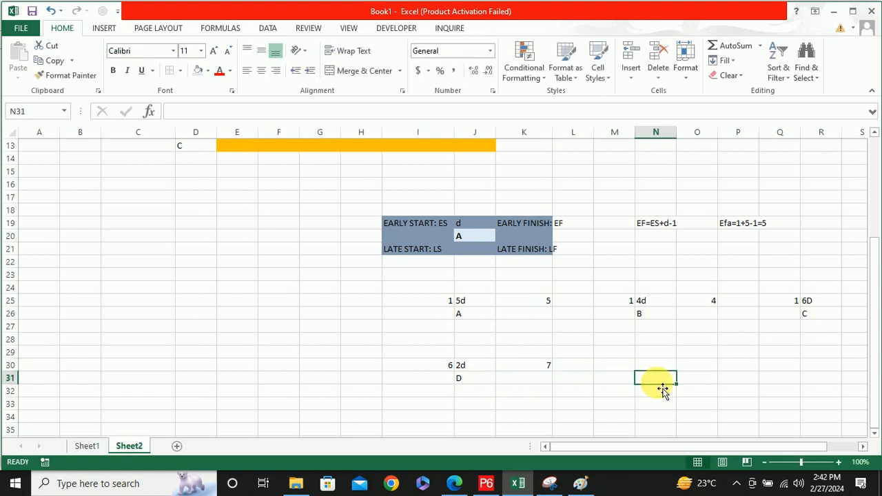
text(E)
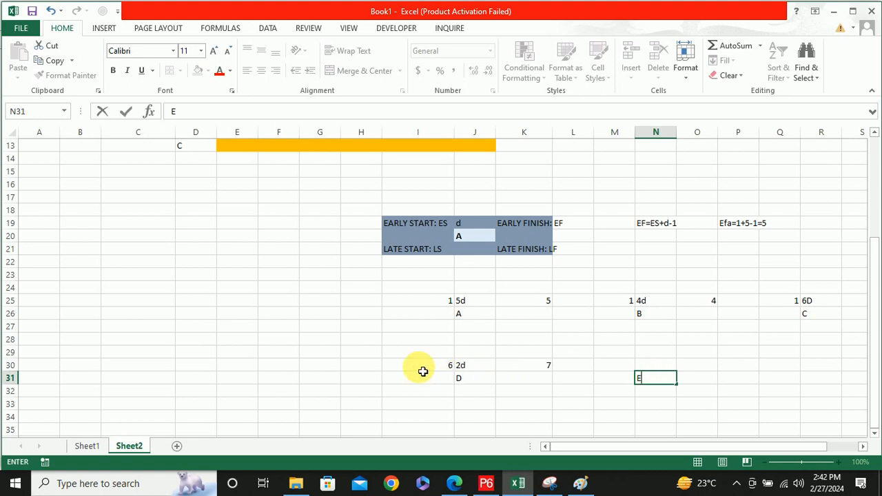
click(419, 368)
Compare where bars B and C end in the chart and enter 7 as activity E's early start in M30
click(532, 368)
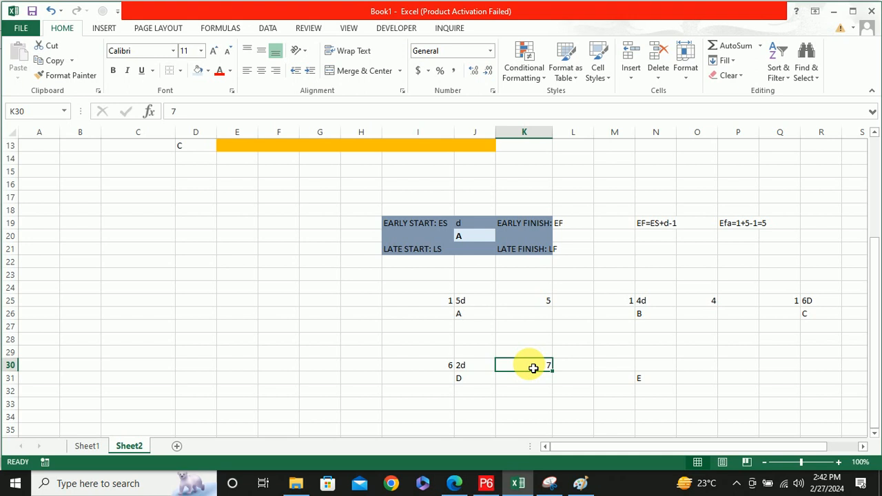
scroll(94, 246, up, 4)
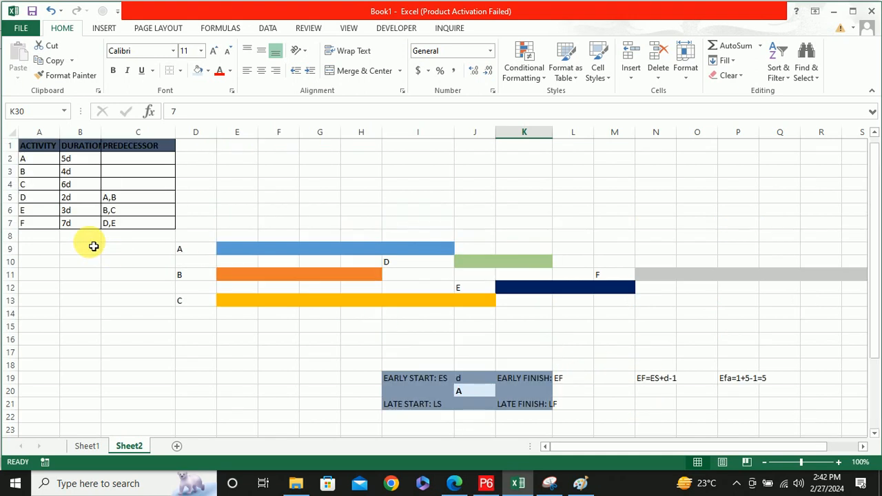
scroll(94, 246, down, 2)
scroll(93, 230, up, 1)
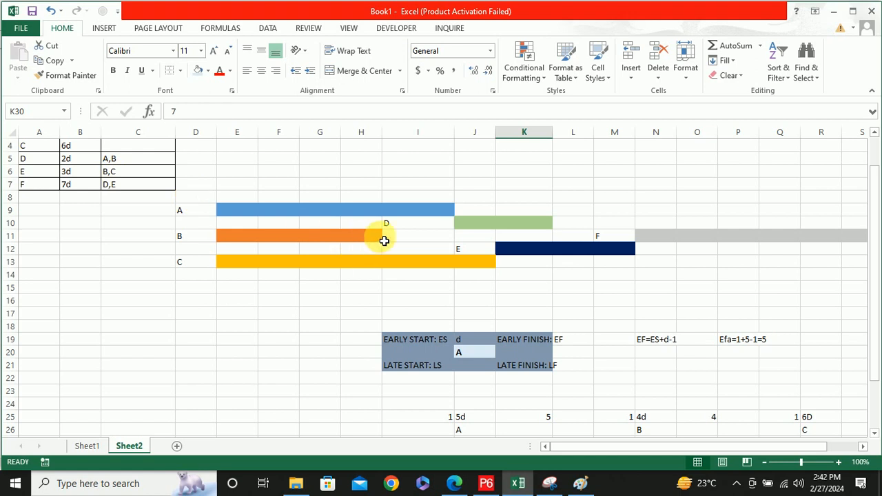
click(372, 237)
click(474, 262)
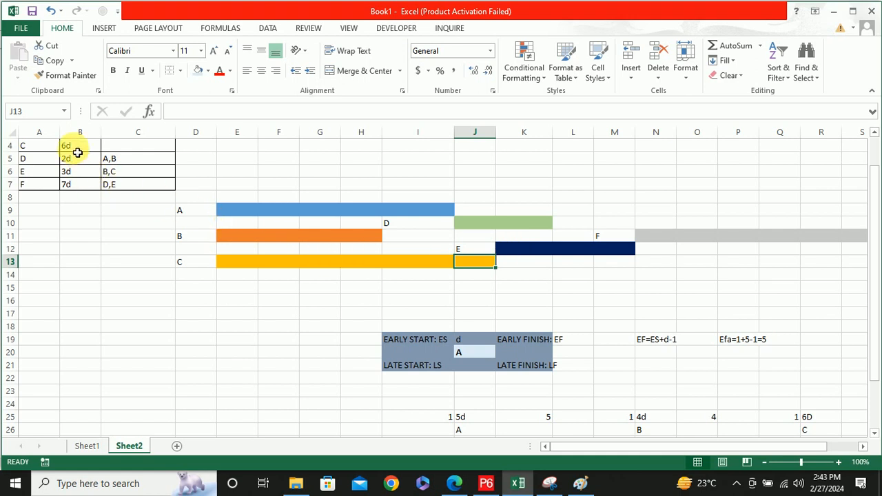
scroll(561, 313, down, 3)
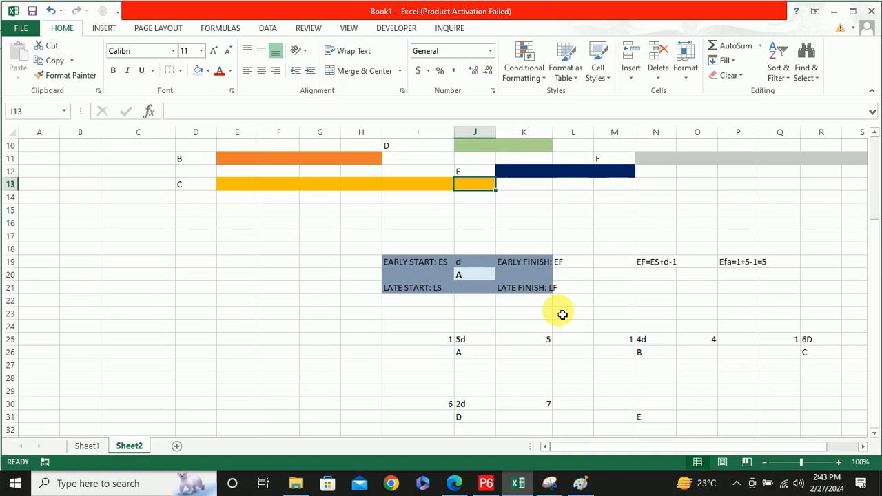
scroll(563, 322, down, 2)
click(617, 292)
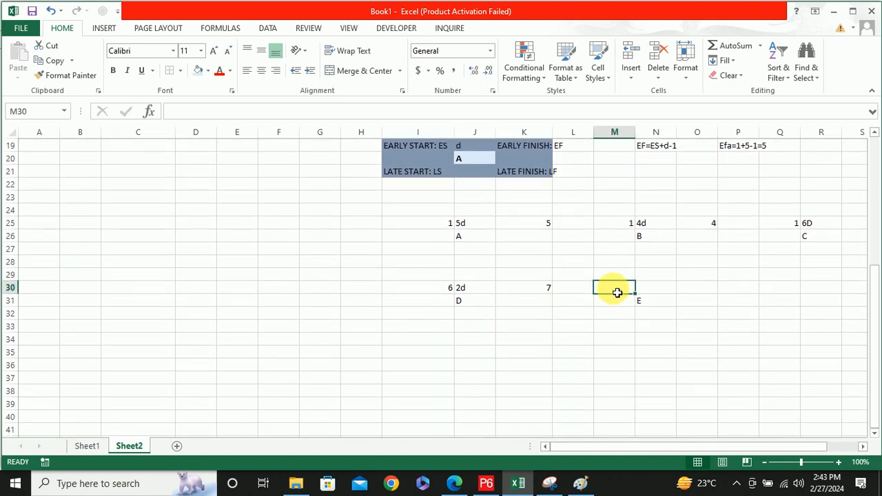
text(7)
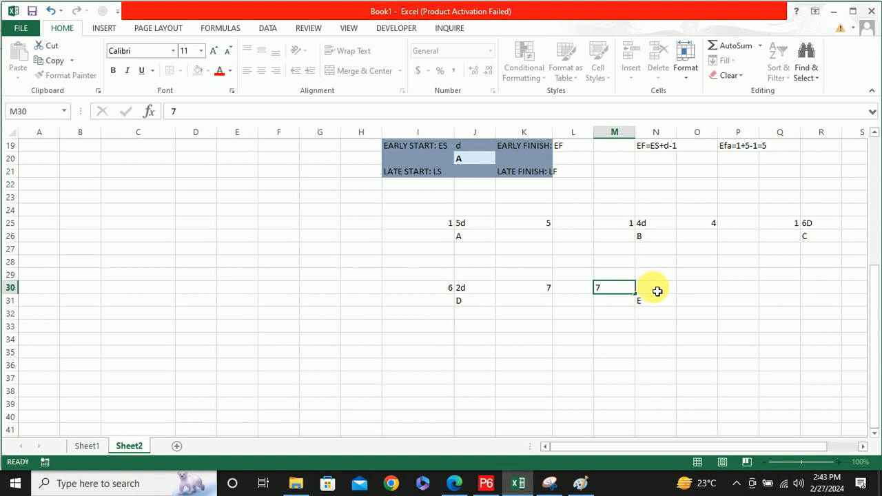
Enter 3d as activity E's duration in N30 and 9 as its early finish in O30
click(657, 291)
text(3)
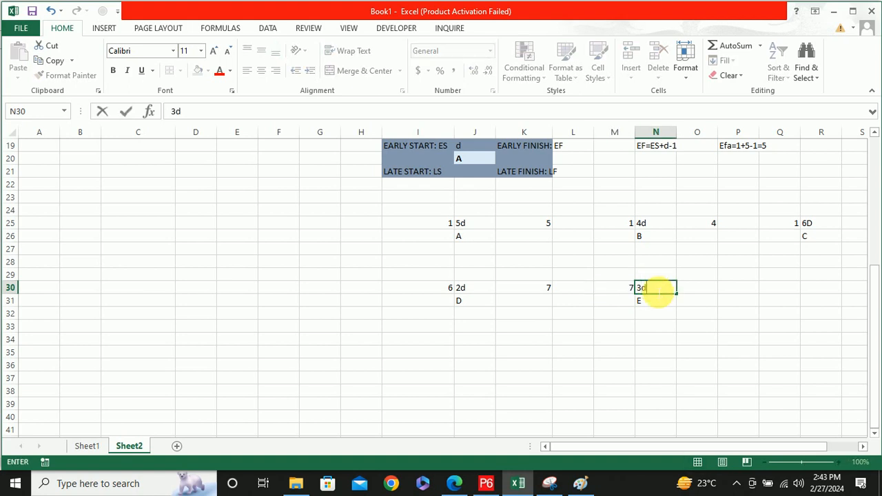
text(d)
click(707, 291)
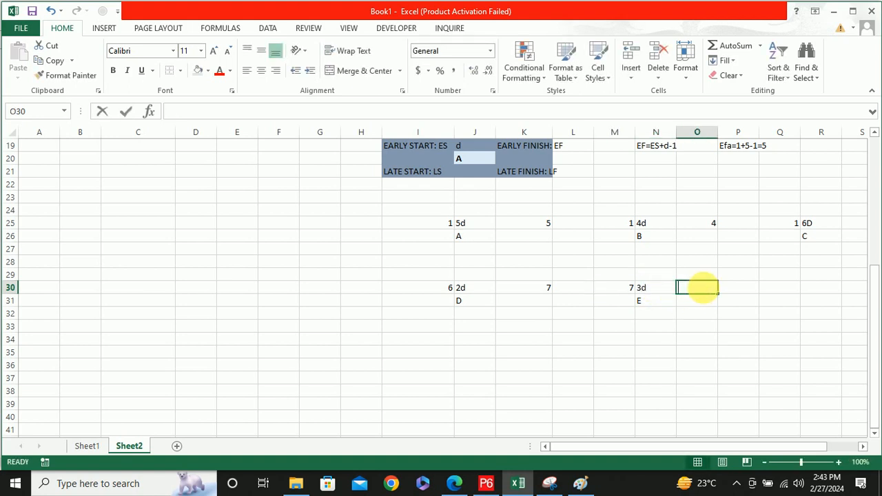
text(9)
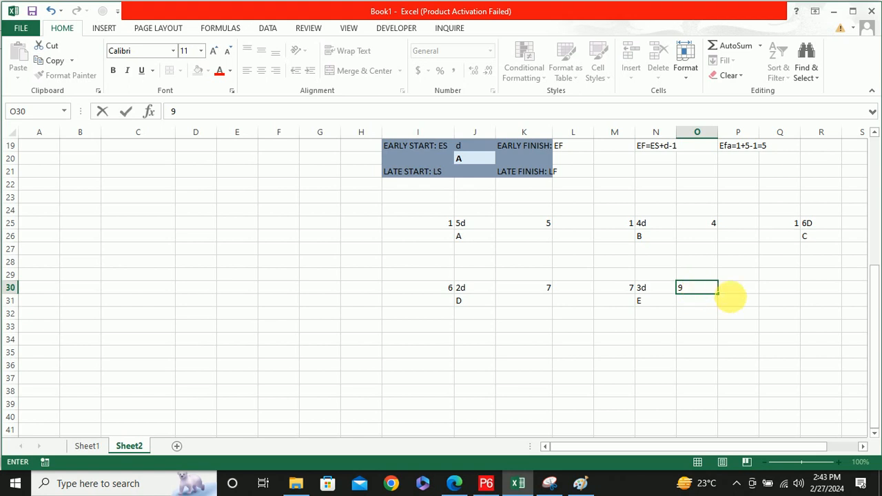
Start the node for activity F below node C, with the label F in R31 and the duration 7d in R30
click(821, 304)
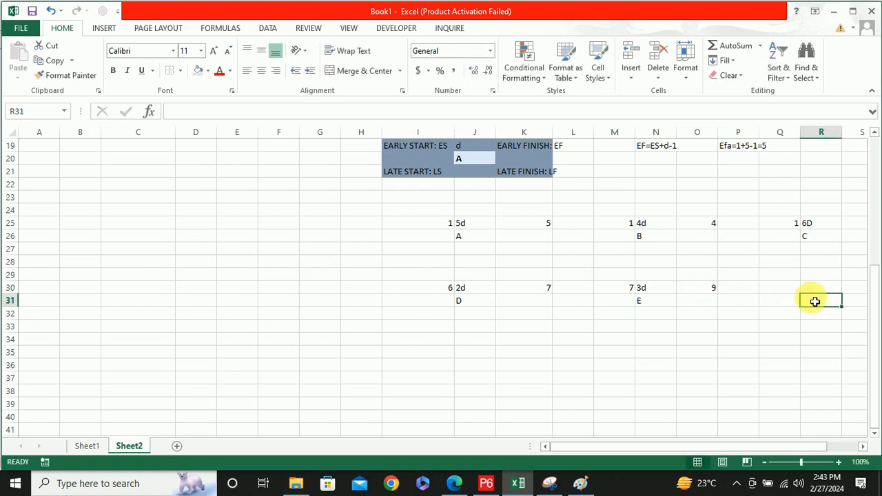
text(F)
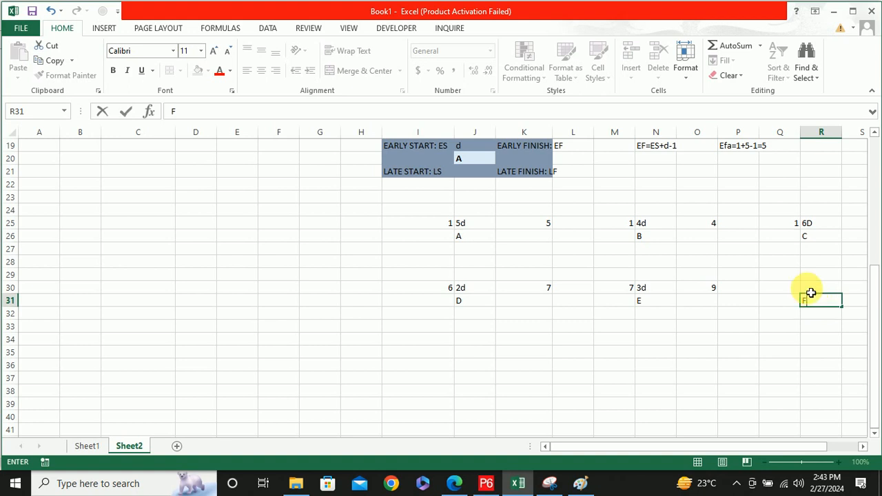
click(817, 288)
text(7)
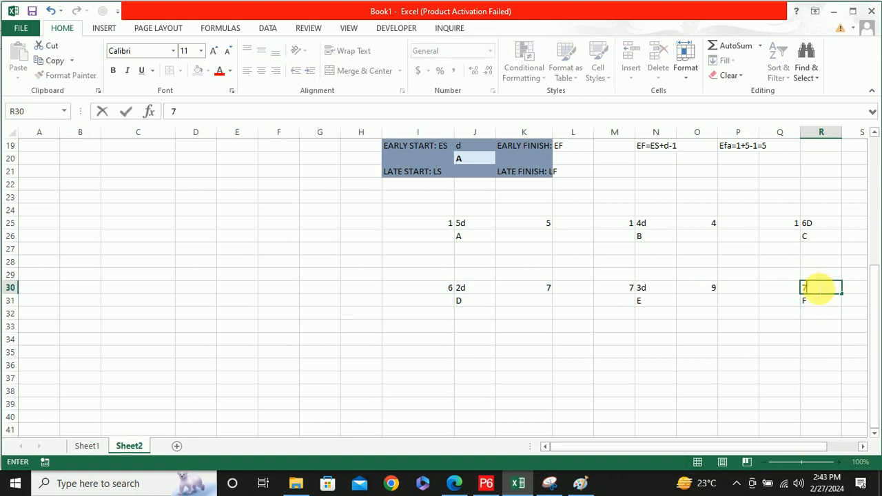
text(d)
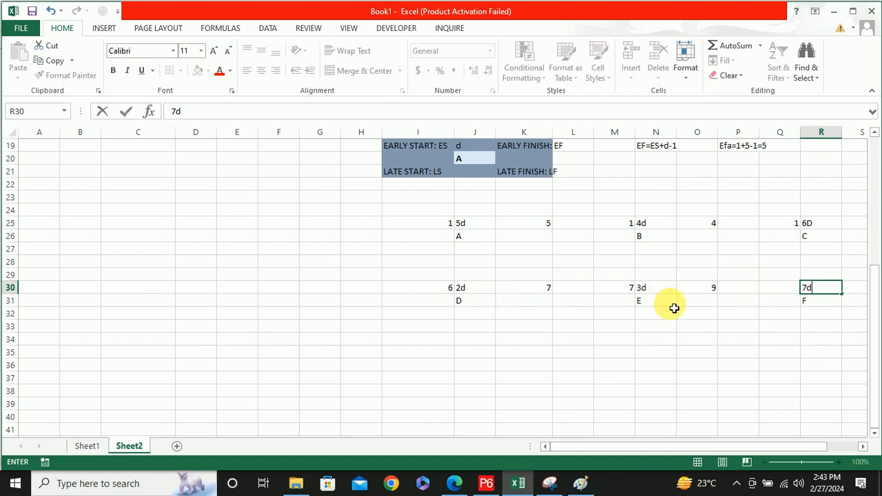
Enter 10 as activity F's early start in Q30 and 16 as its early finish in S30, checking against bar F in the chart
click(787, 294)
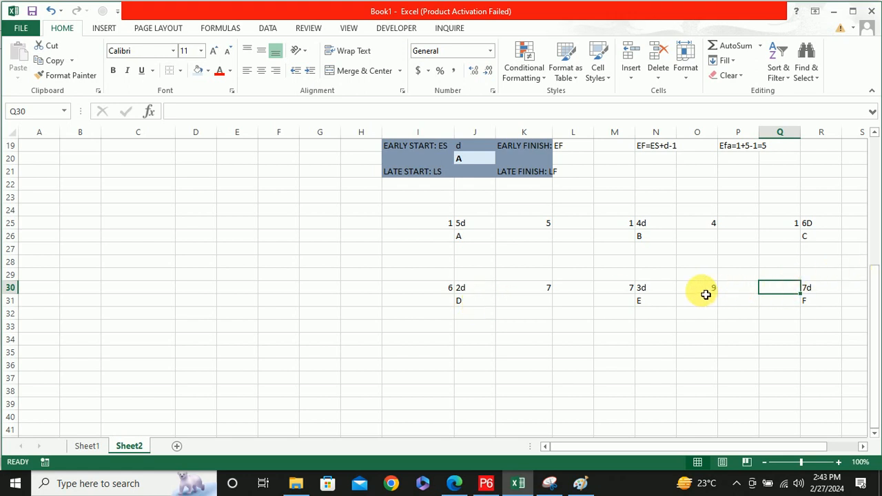
text(10)
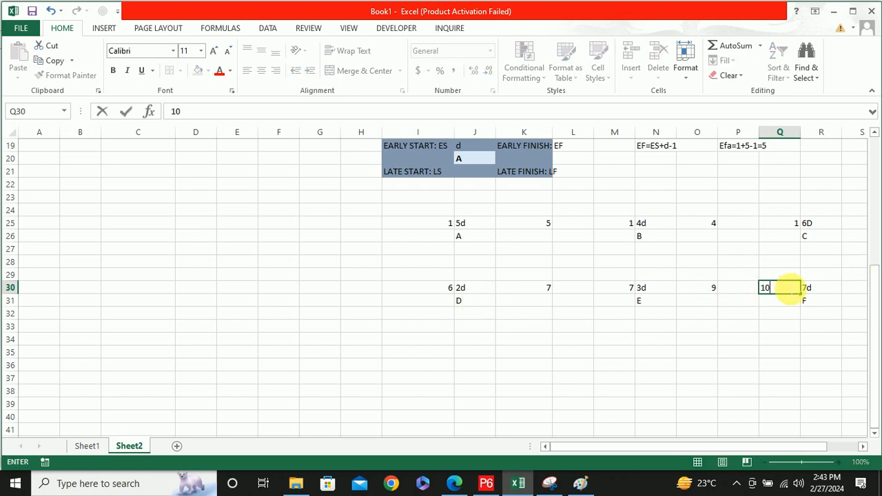
click(852, 289)
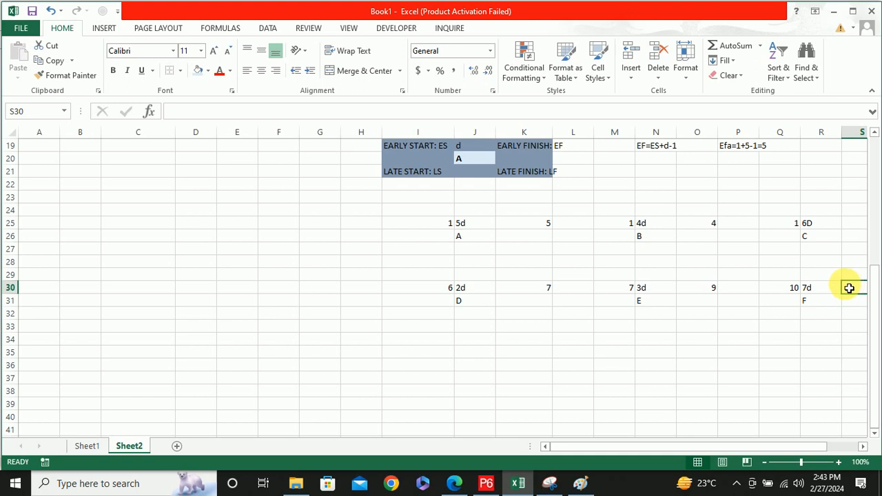
text(16)
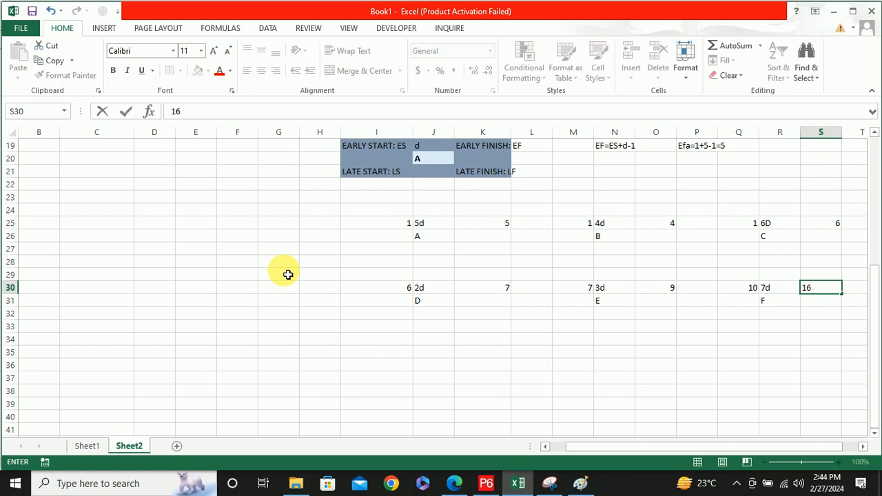
scroll(288, 274, up, 5)
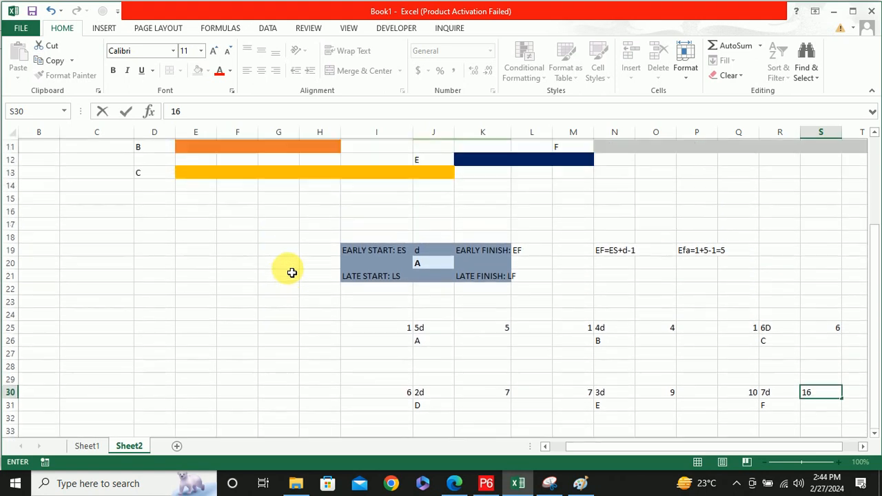
scroll(292, 273, down, 2)
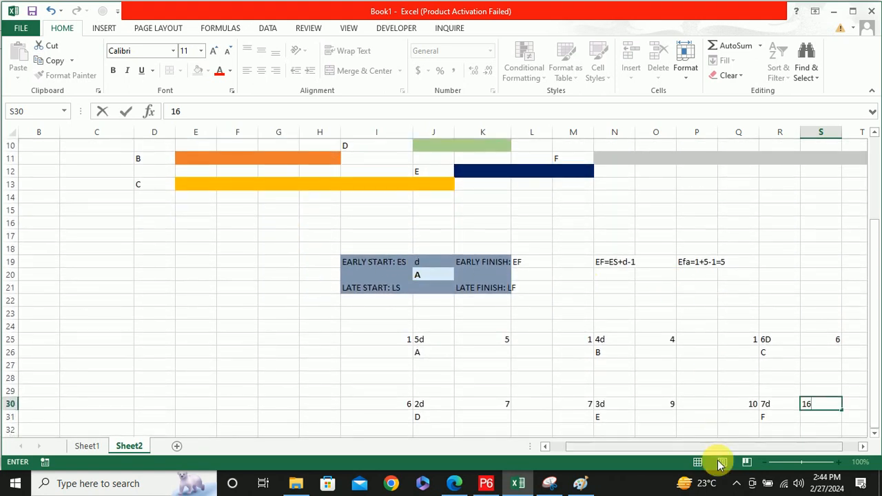
drag(705, 447, 725, 445)
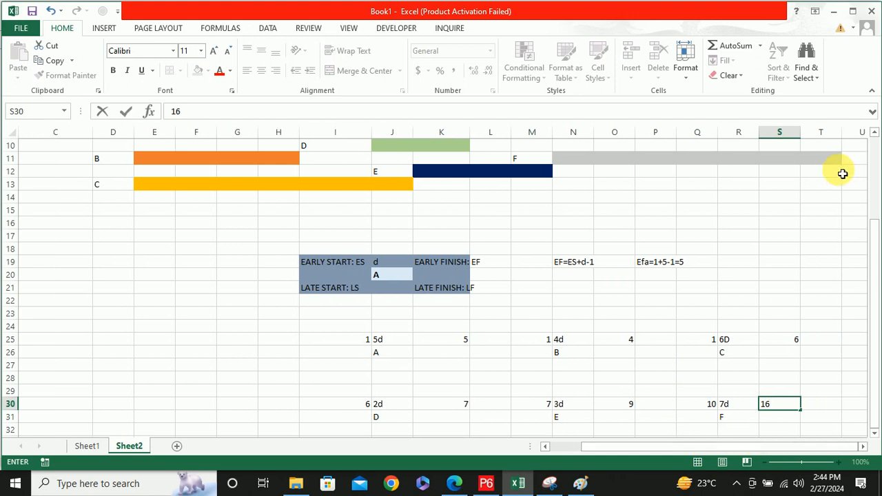
key(Return)
scroll(832, 193, down, 1)
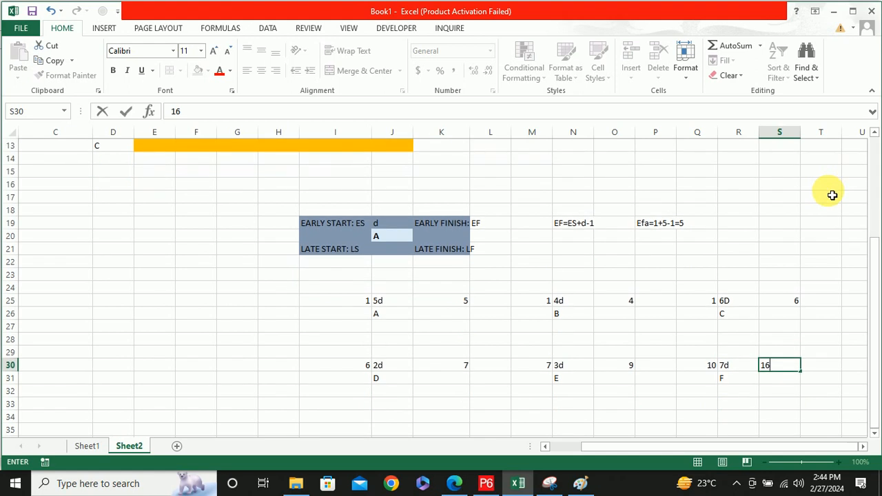
Write the late start formula as the text LS=LF-D+1 in N20, below the early finish formula
click(575, 237)
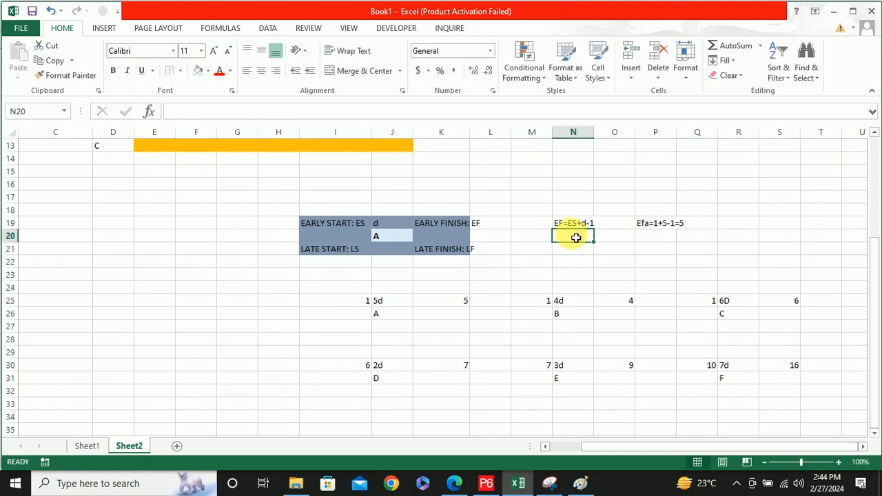
text(l)
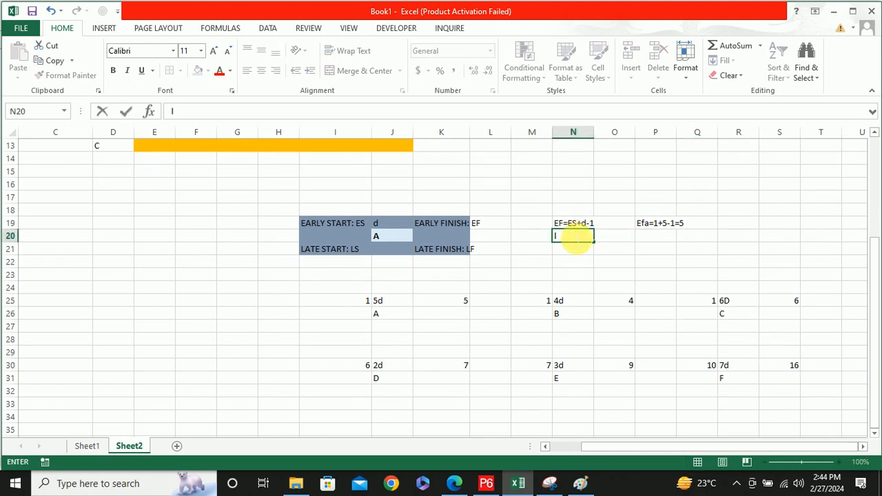
text(LS=LF-D+1)
click(655, 238)
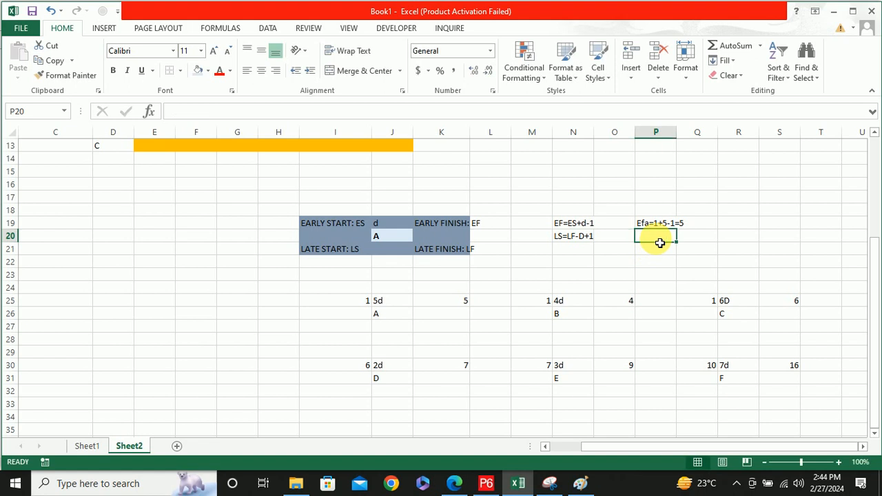
click(565, 241)
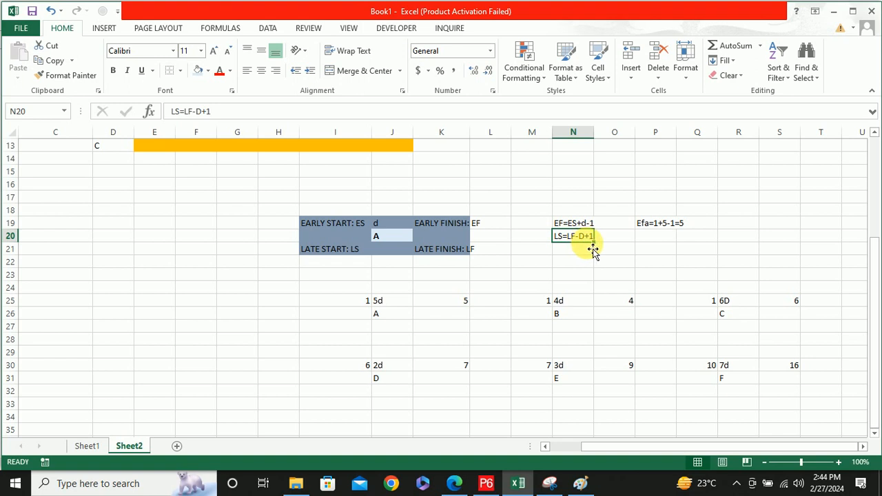
Begin the worked example in P20 with LS and change the duration symbol in N20's formula to lowercase d
click(647, 239)
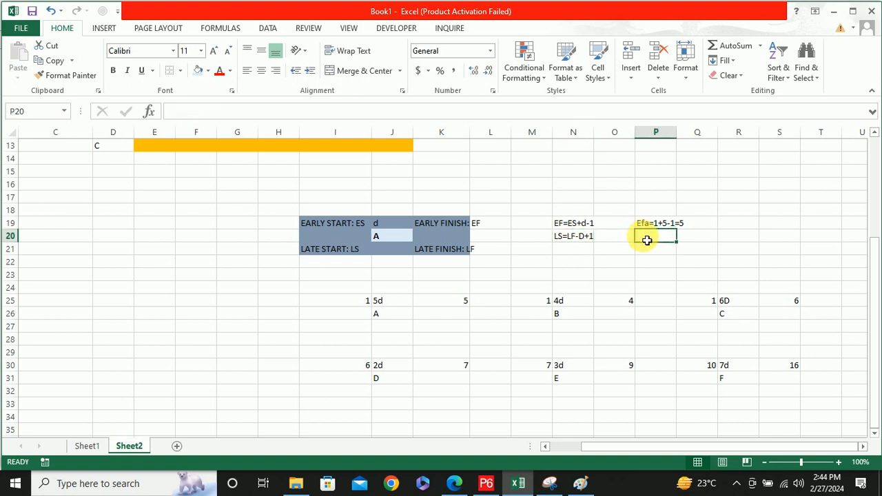
text(LS)
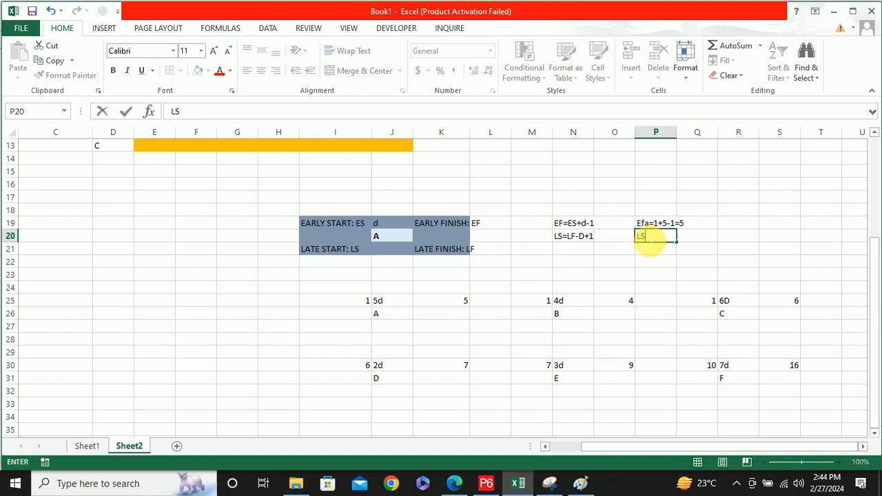
click(584, 238)
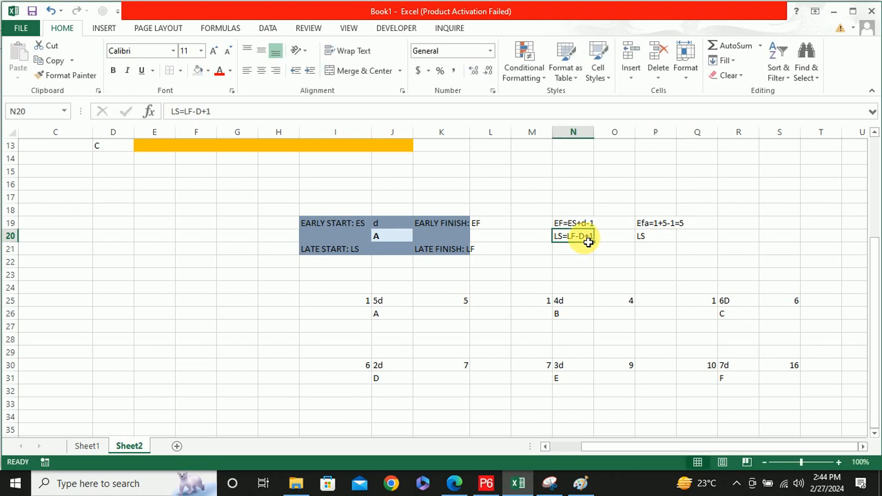
double_click(584, 238)
key(BackSpace)
text(d)
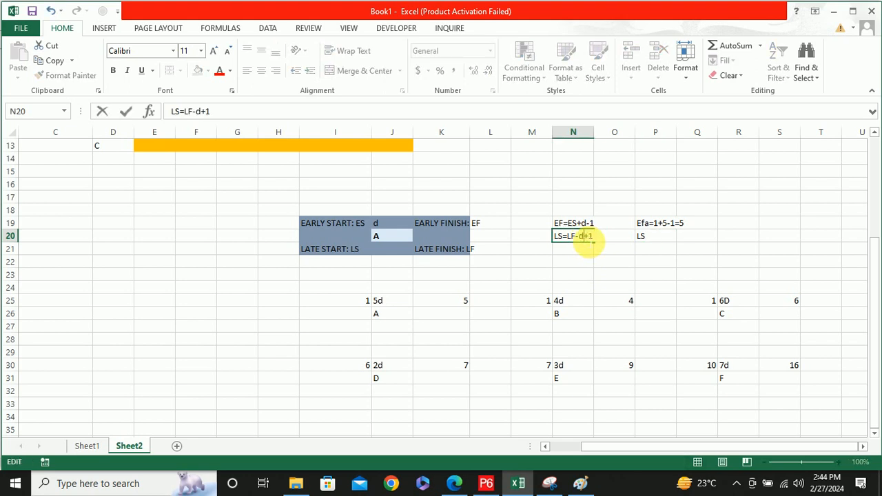
Complete the late start example for activity F in P20 as "LSf = 16-7+1 = 10"
click(651, 240)
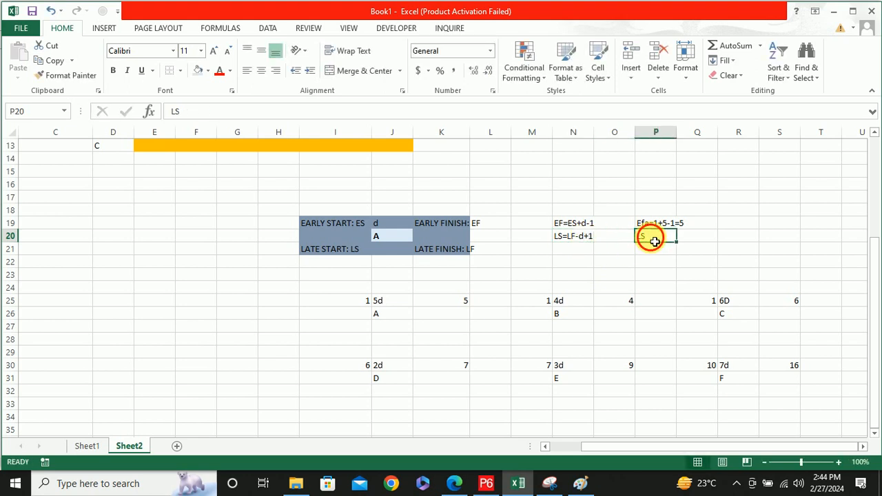
double_click(653, 238)
text(f)
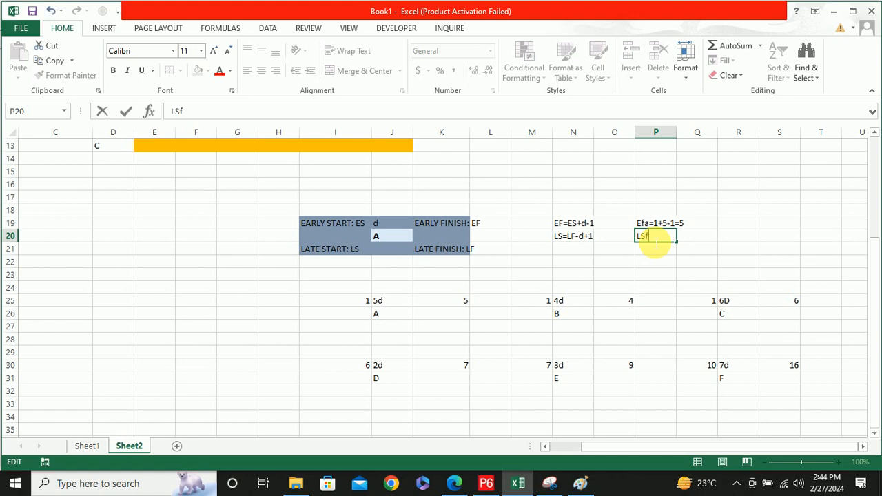
text( = 16-7+1 = 10)
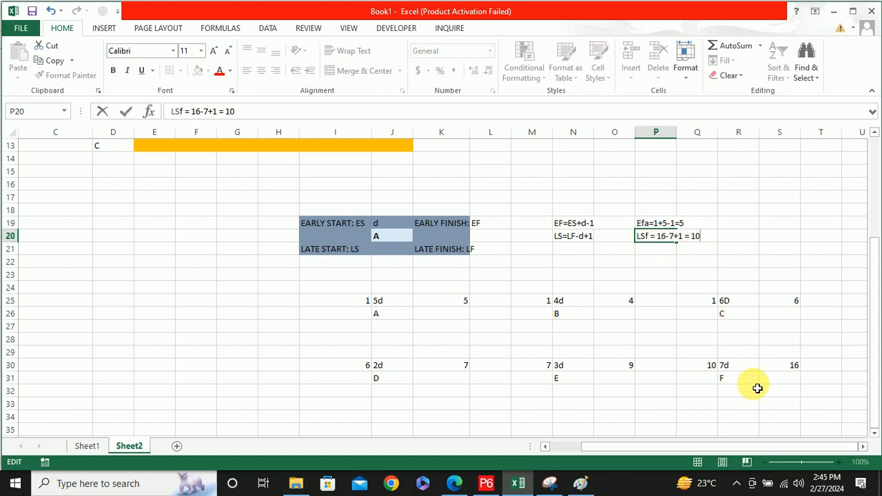
Enter 16 as activity F's late finish in S32 and 10 as its late start in Q32
click(730, 379)
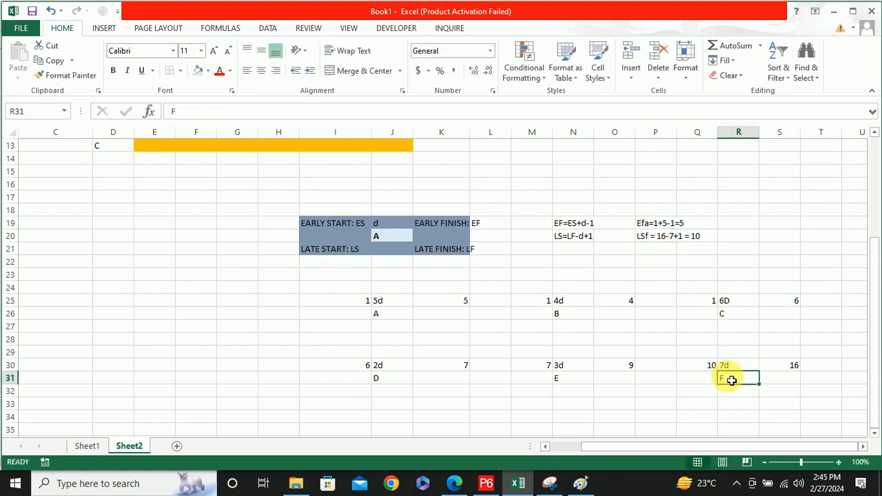
click(785, 392)
text(16)
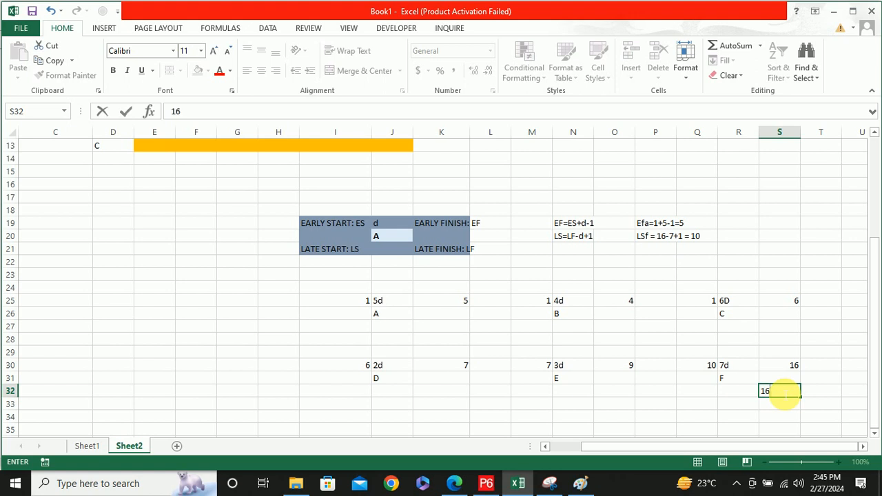
click(705, 393)
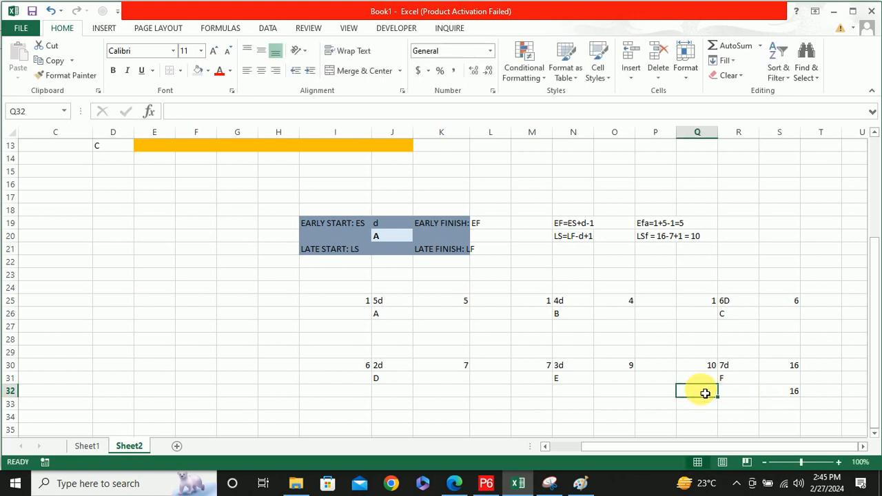
text(10)
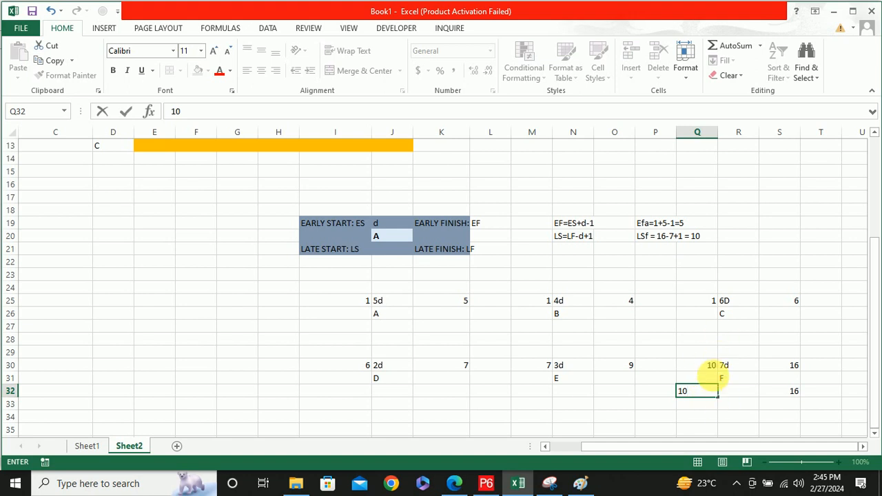
click(734, 416)
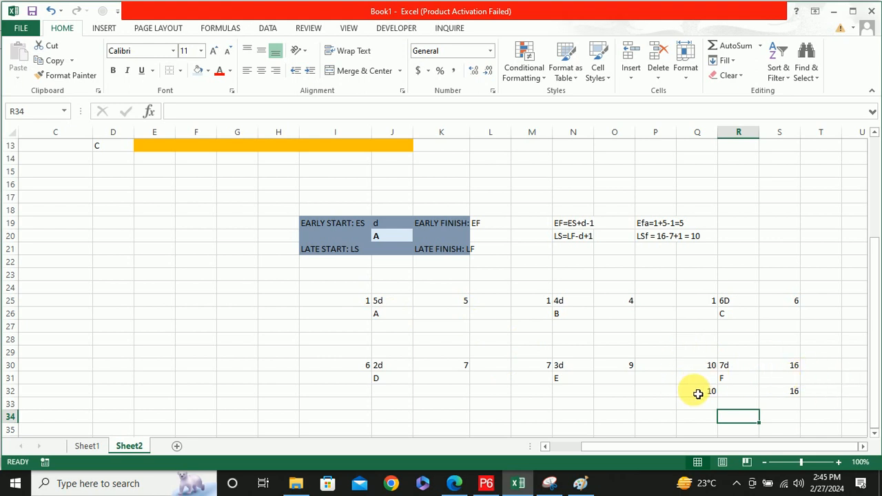
Enter 9 as activity E's late finish in O32 and 7 as its late start in M32
click(625, 392)
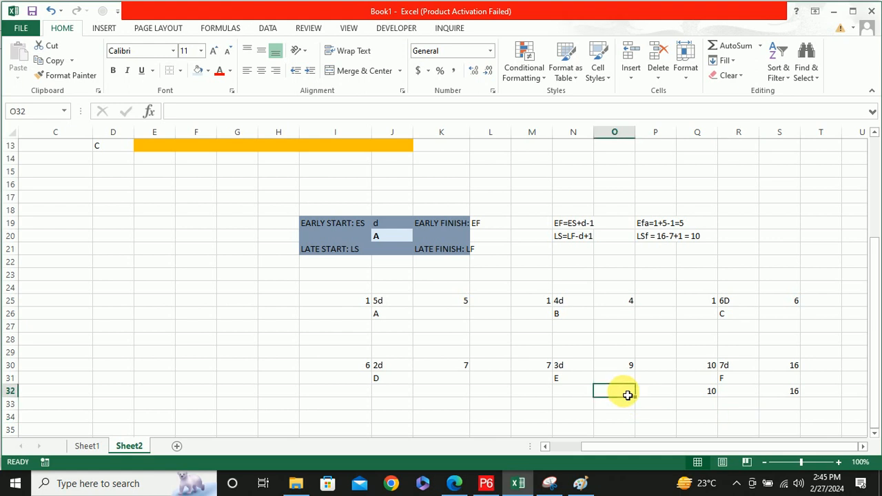
text(9)
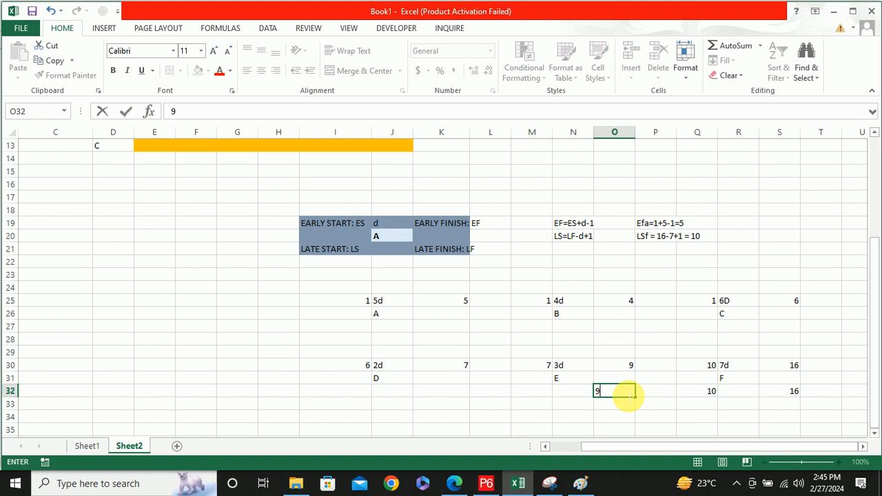
click(542, 396)
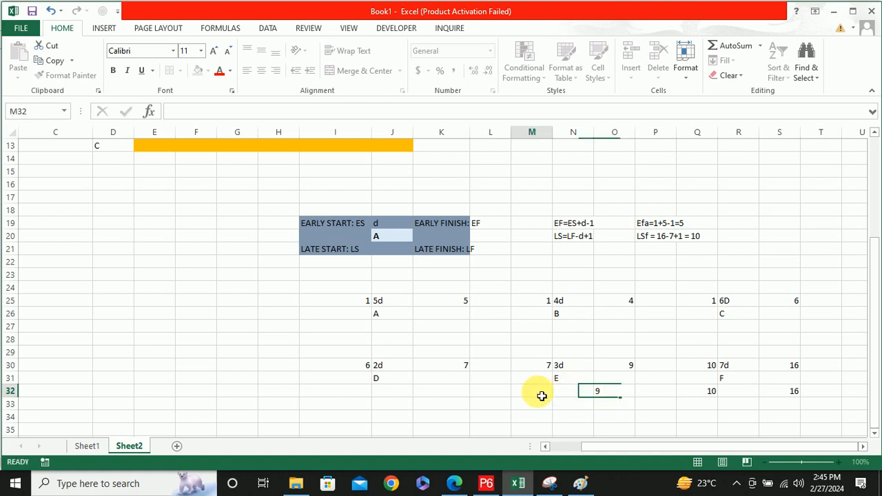
text(7)
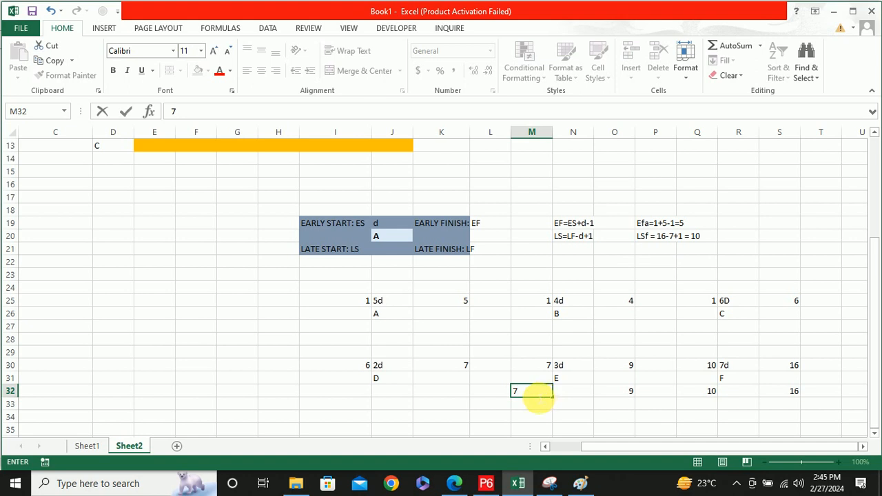
Enter 9 as activity D's late finish in K32 and 8 as its late start in I32
click(502, 398)
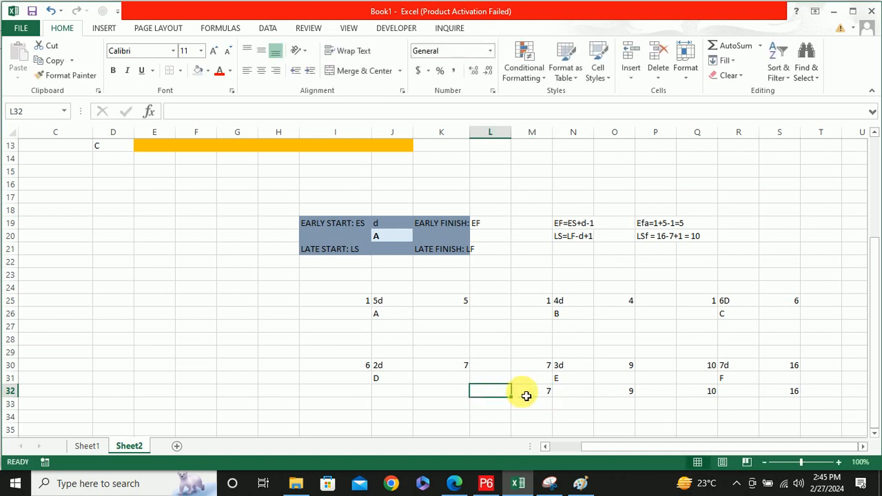
scroll(538, 368, up, 4)
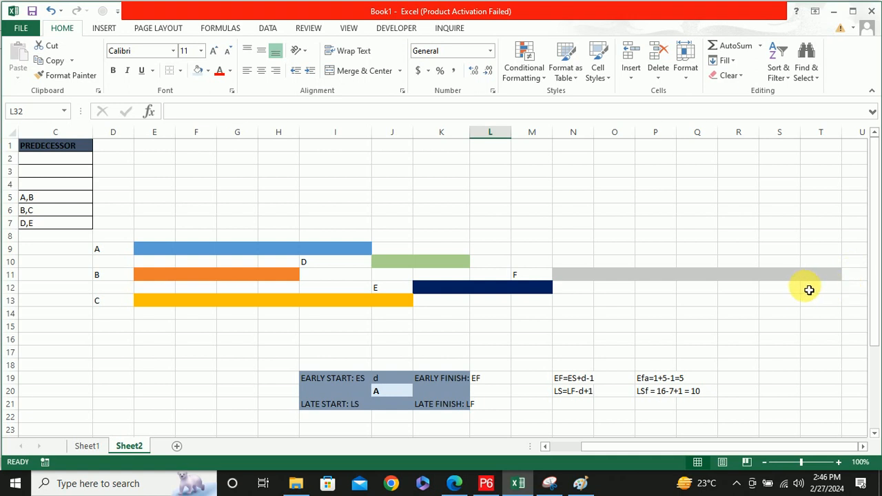
scroll(819, 301, down, 4)
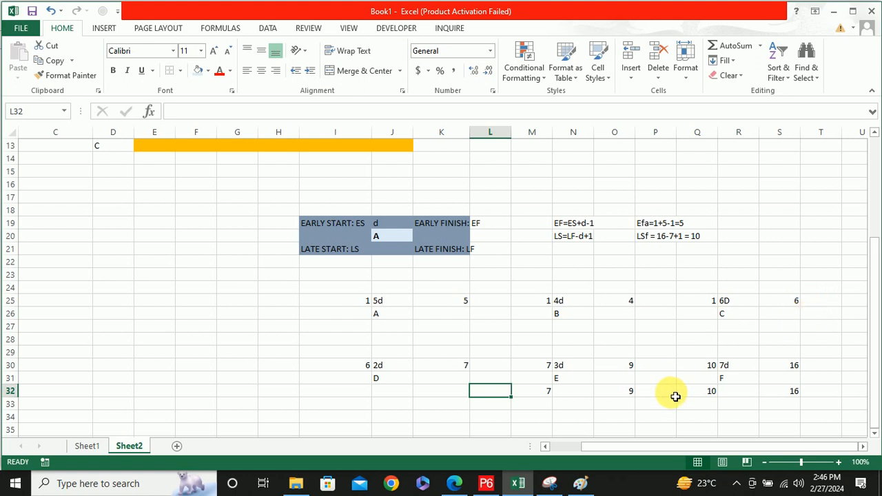
click(441, 391)
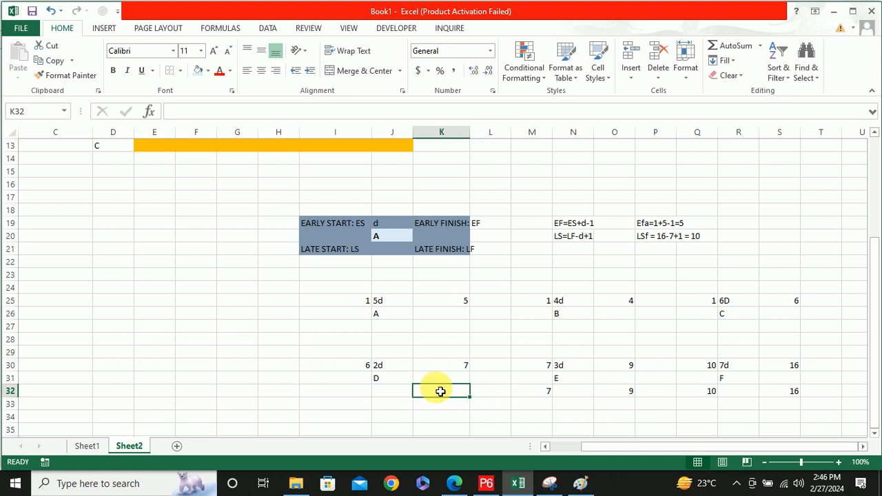
text(9)
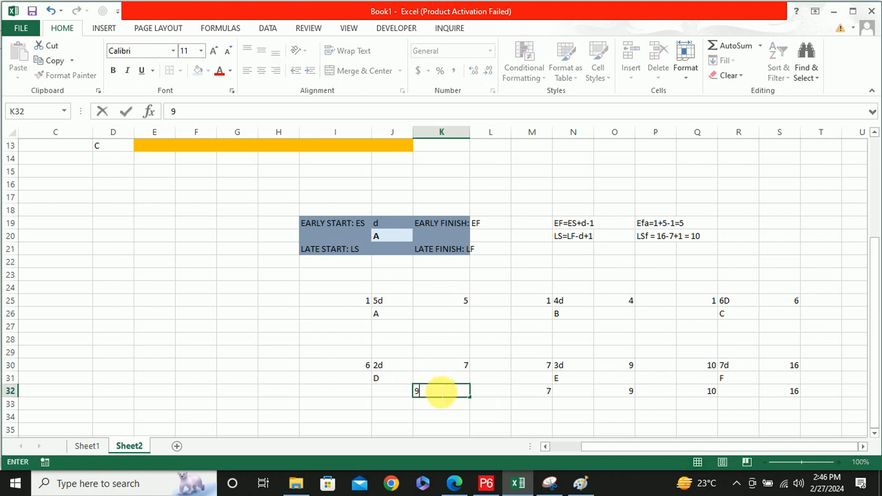
click(365, 397)
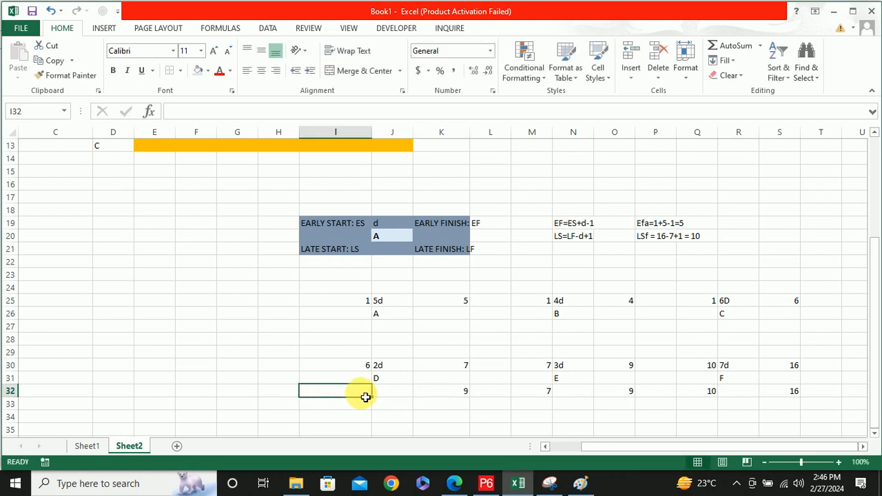
text(8)
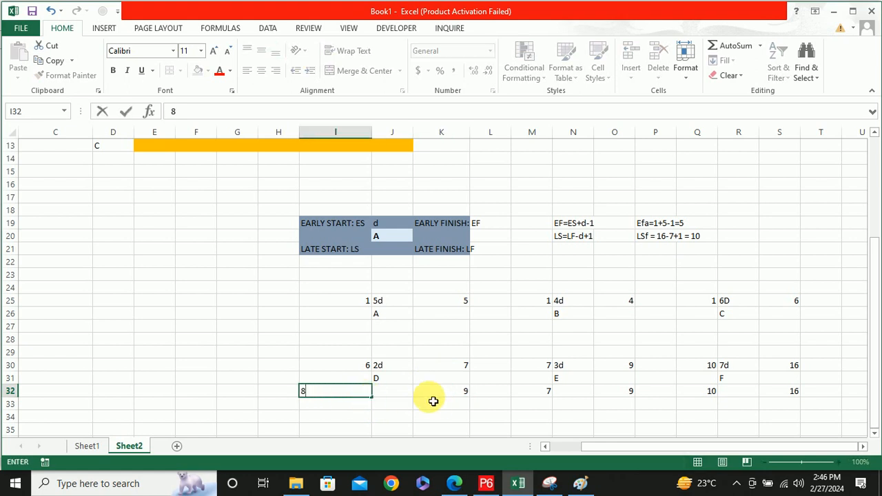
click(443, 406)
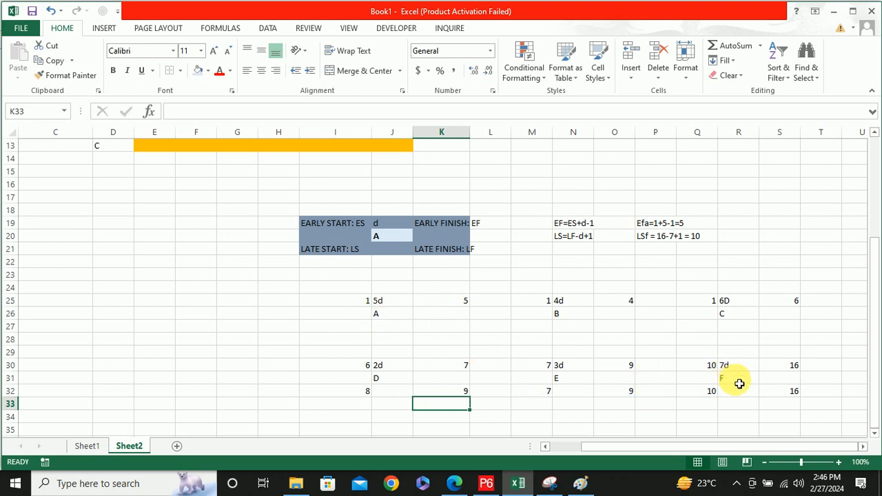
Apply outside borders to activity F's node in Q30:S32 and activity E's node in M30:O32
drag(710, 368, 788, 397)
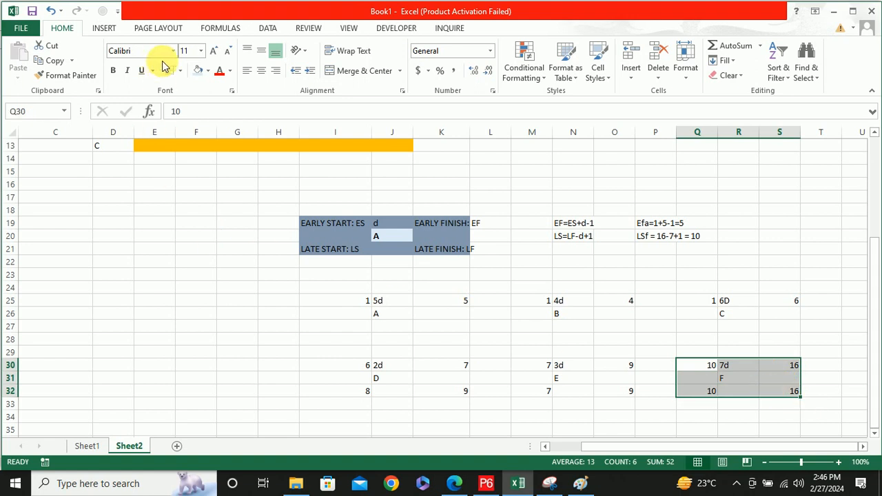
click(182, 71)
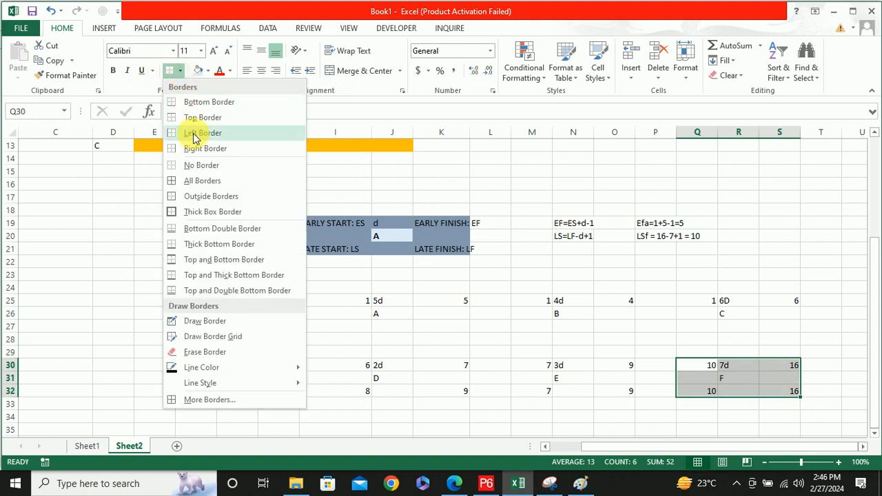
click(215, 196)
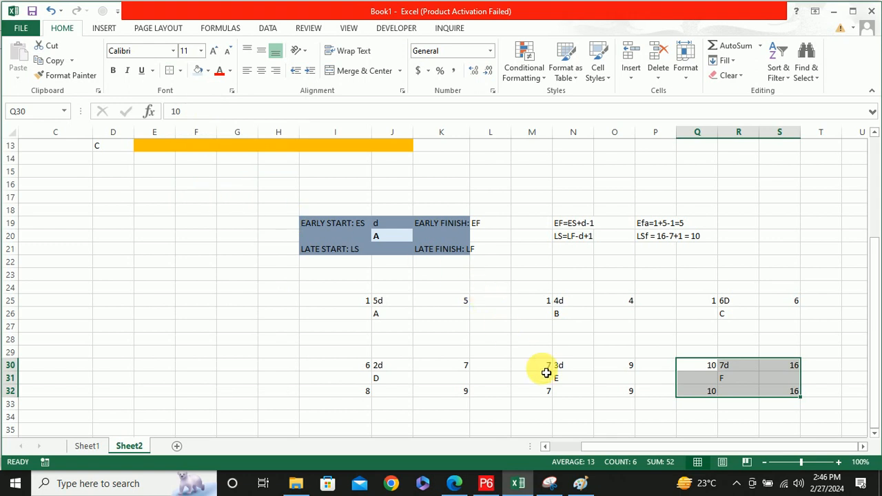
click(573, 378)
drag(545, 367, 610, 393)
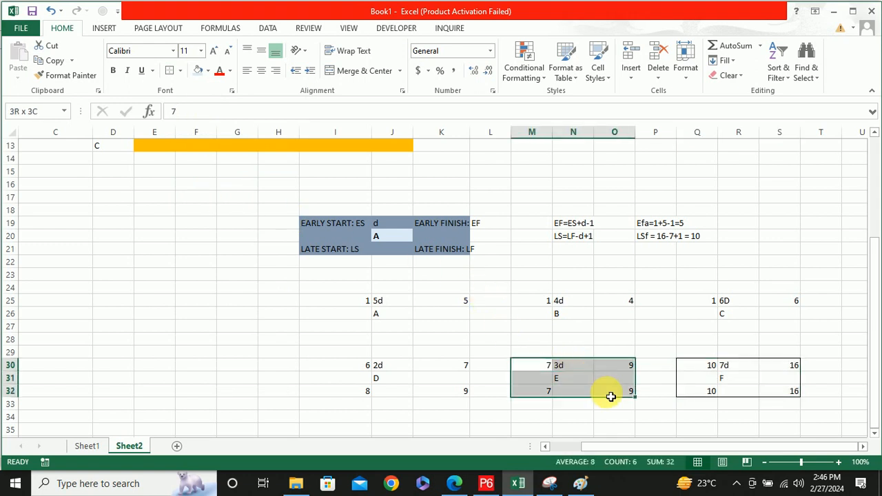
click(168, 70)
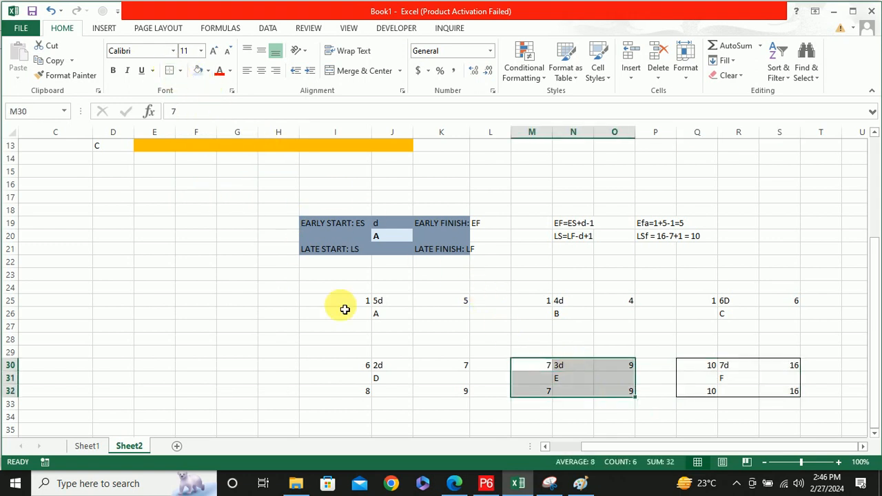
Apply outside borders to I30:K31 and to the nodes of activities C, A and B in rows 25 to 27
drag(360, 365, 438, 384)
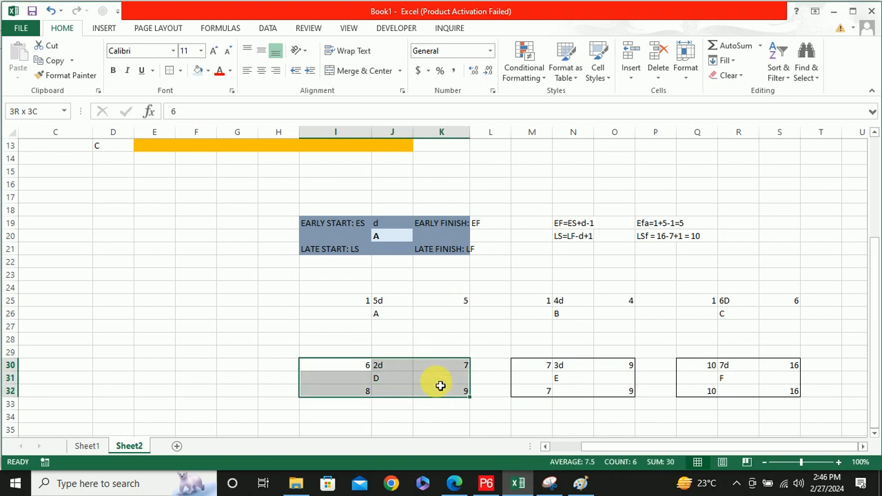
click(169, 70)
drag(683, 306, 779, 329)
click(170, 70)
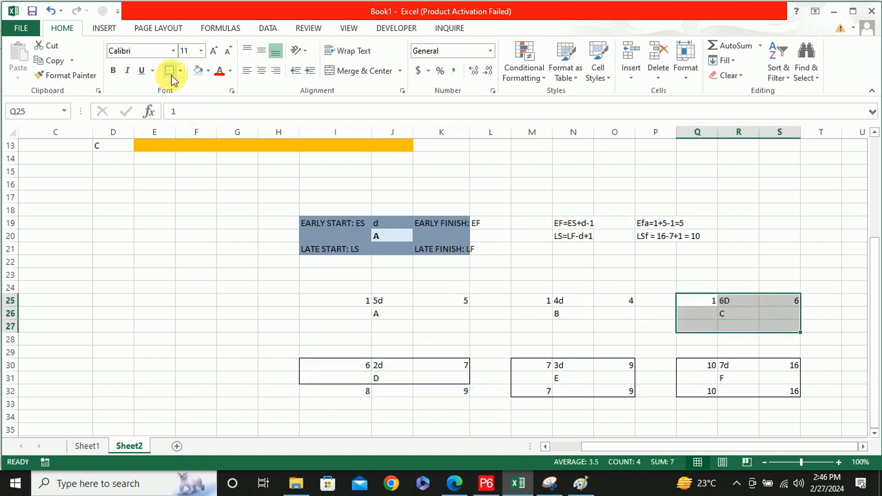
drag(338, 300, 443, 316)
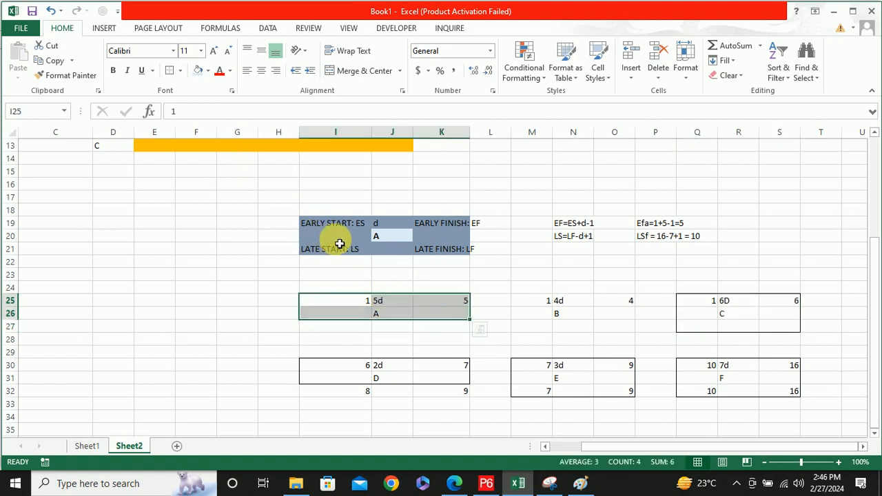
key(shift+Down)
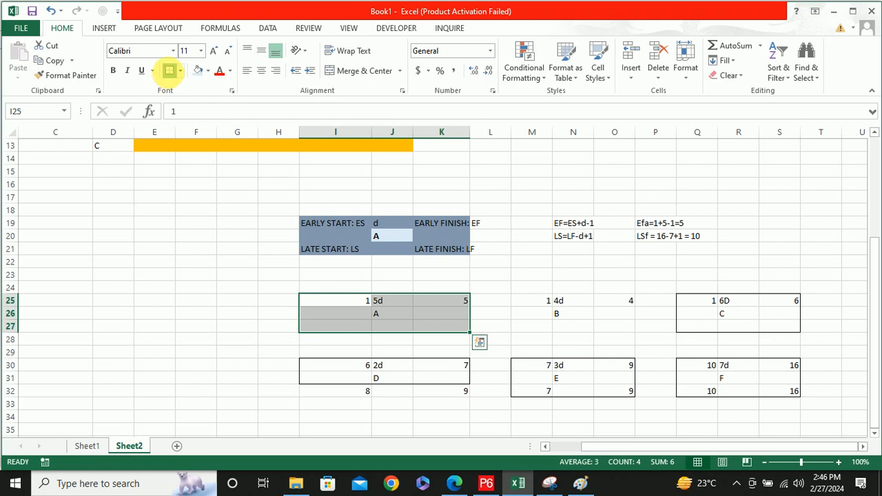
click(169, 70)
drag(535, 303, 613, 331)
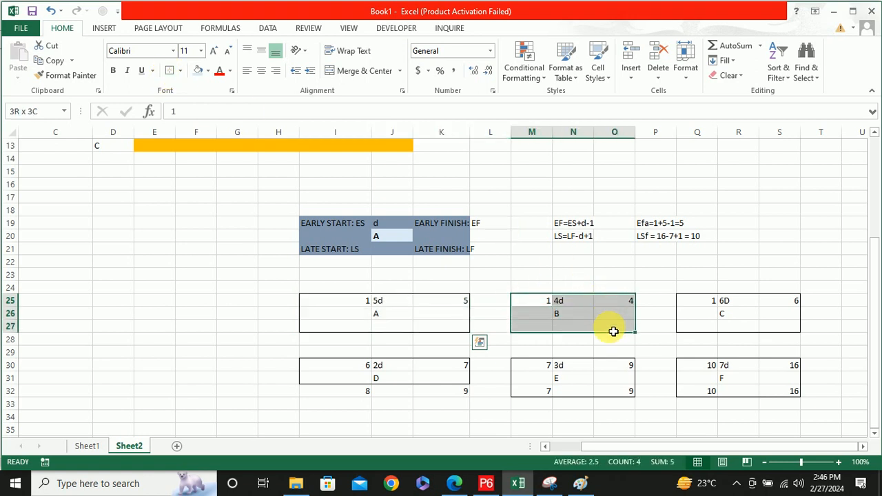
click(170, 70)
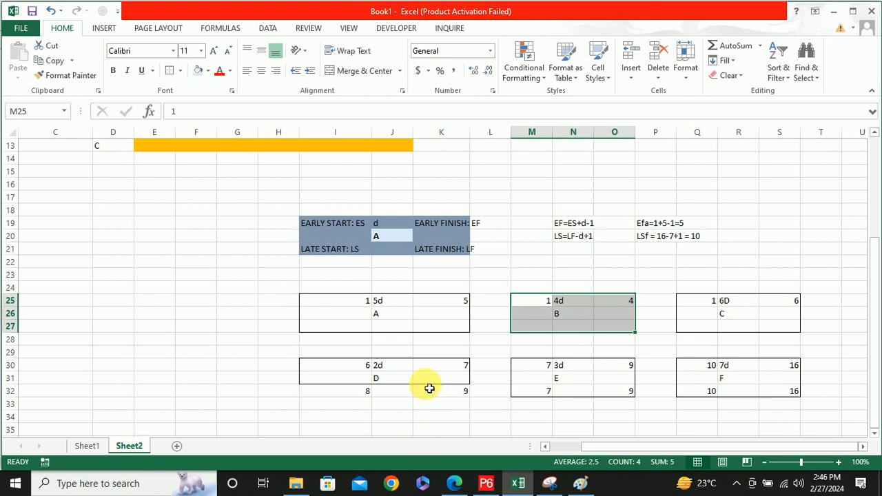
Clear the borders of activity D's node in I30:K32 and apply outside borders around the whole block
drag(352, 366, 444, 391)
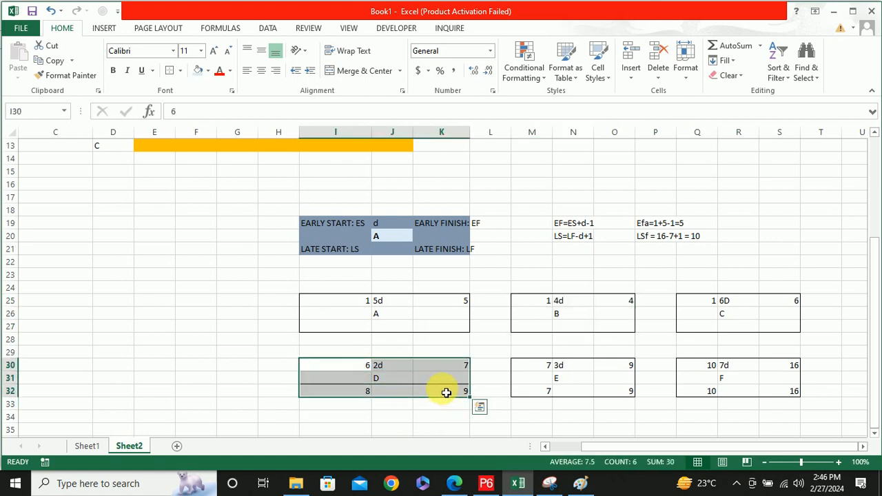
click(180, 71)
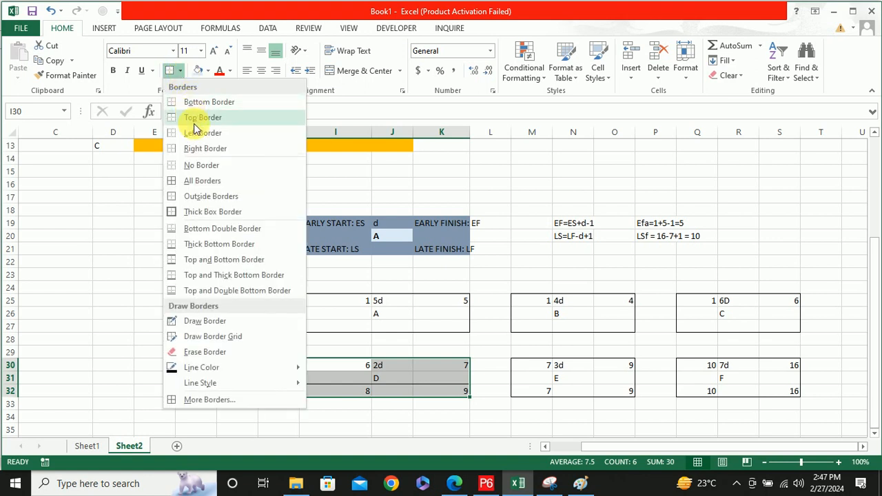
click(202, 165)
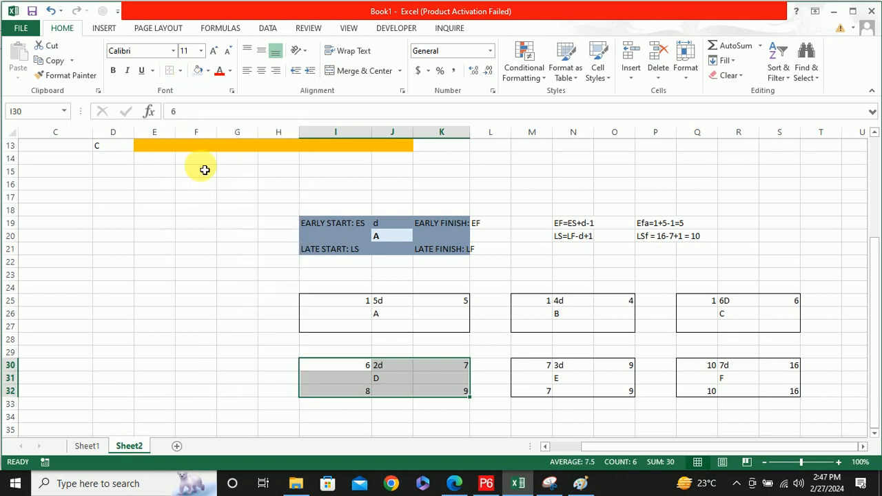
click(178, 72)
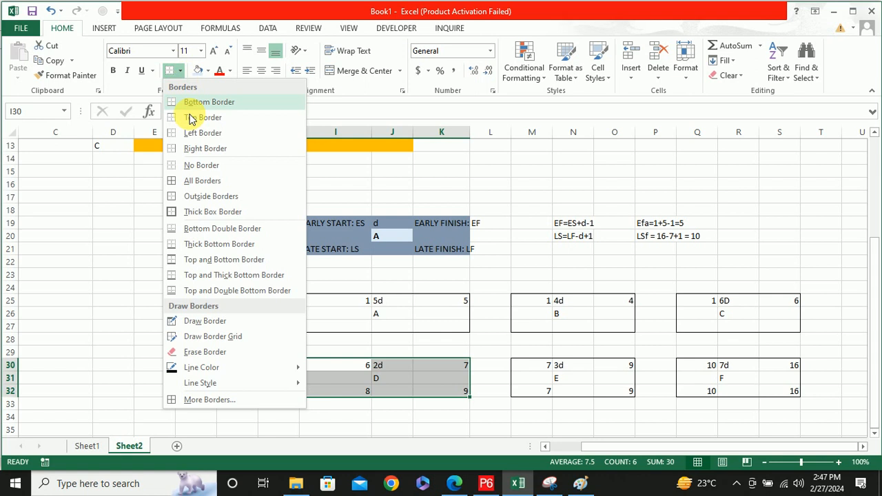
click(207, 196)
click(439, 415)
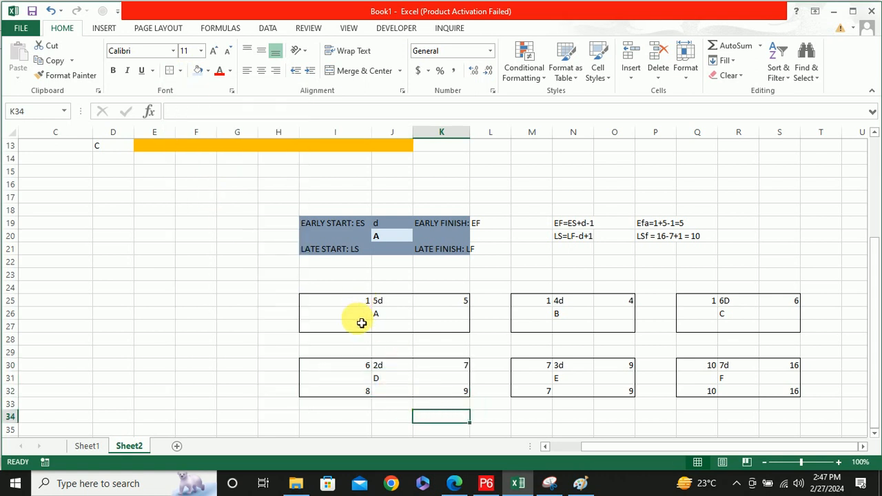
Enter 7 as activity A's late finish in K27 and 2 as its late start in I27
click(441, 328)
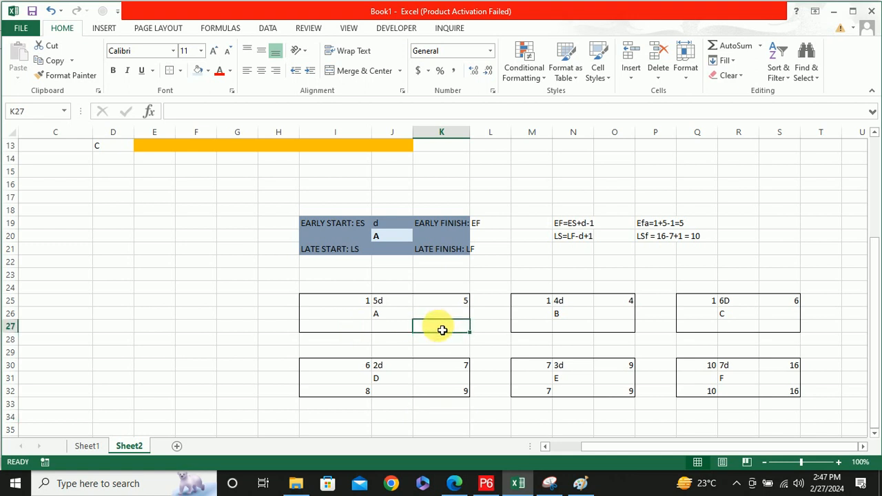
text(4)
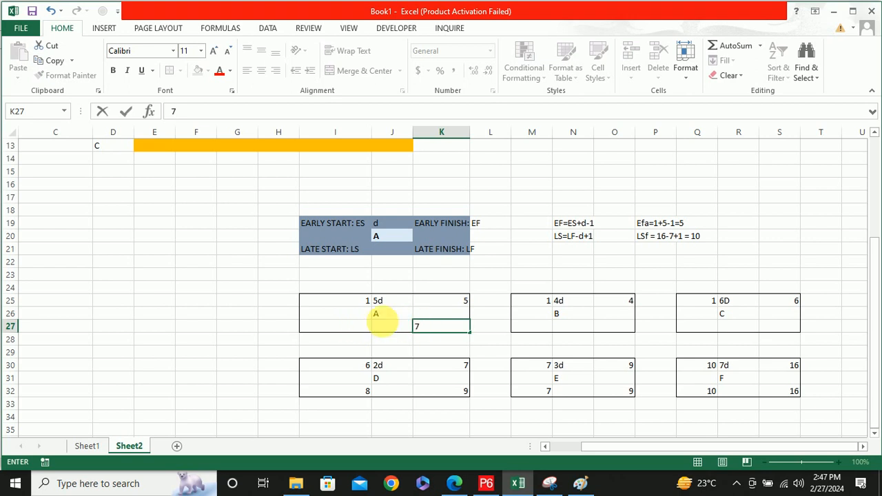
click(352, 330)
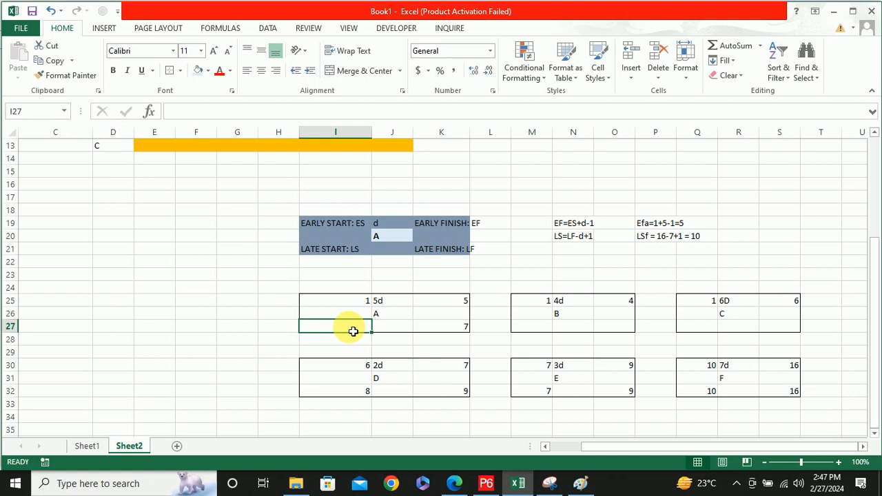
text(2)
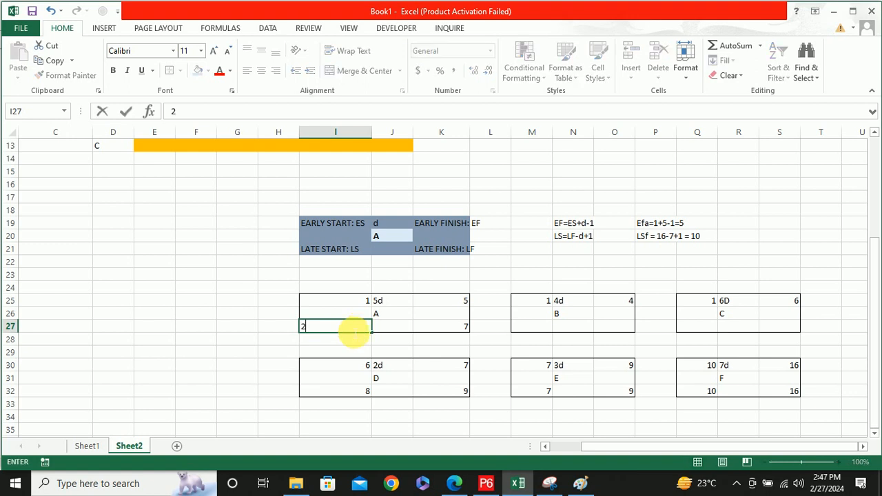
Enter 6 as activity B's late finish in O27 and 3 as its late start in M27
click(611, 329)
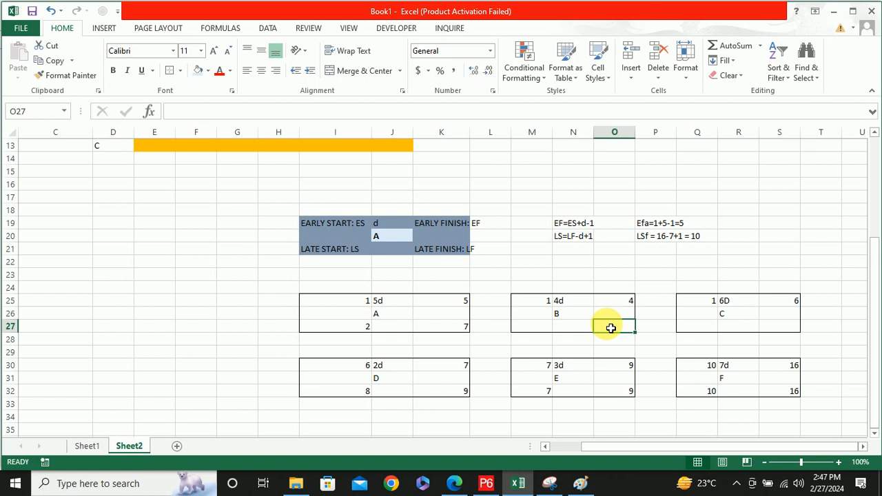
text(6)
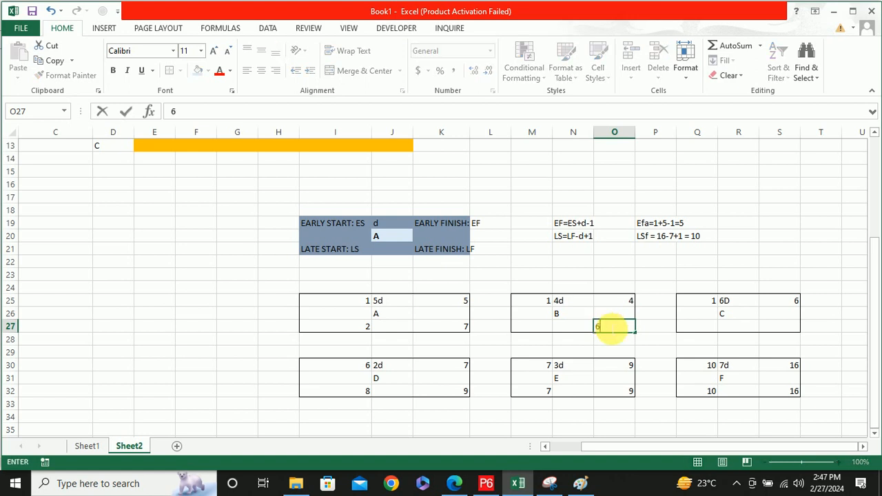
click(537, 332)
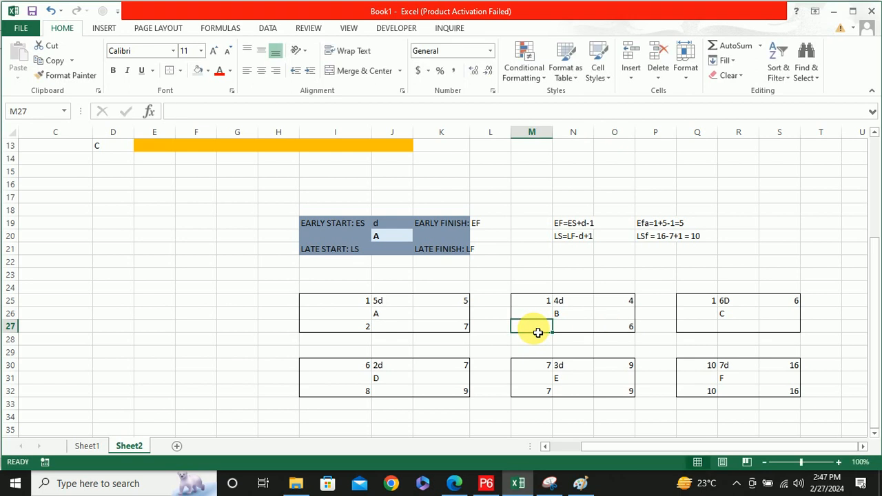
text(3)
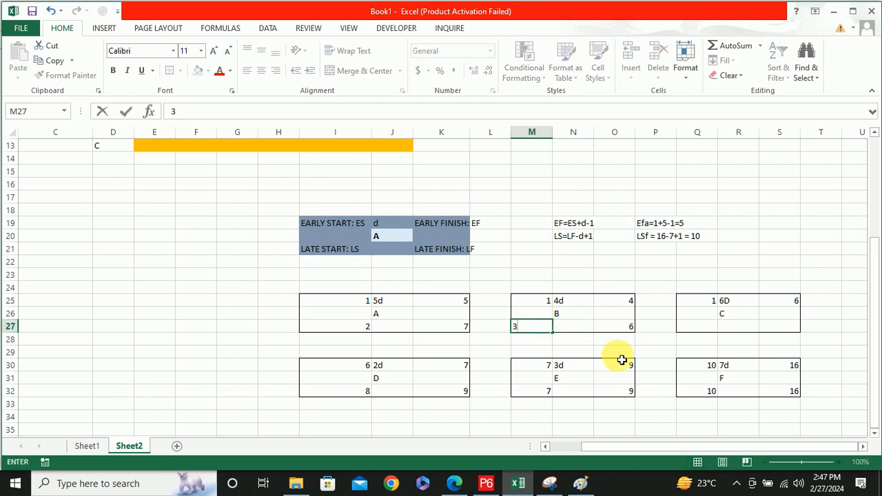
Enter 6 as activity C's late finish in S27 and 1 as its late start in Q27
click(772, 330)
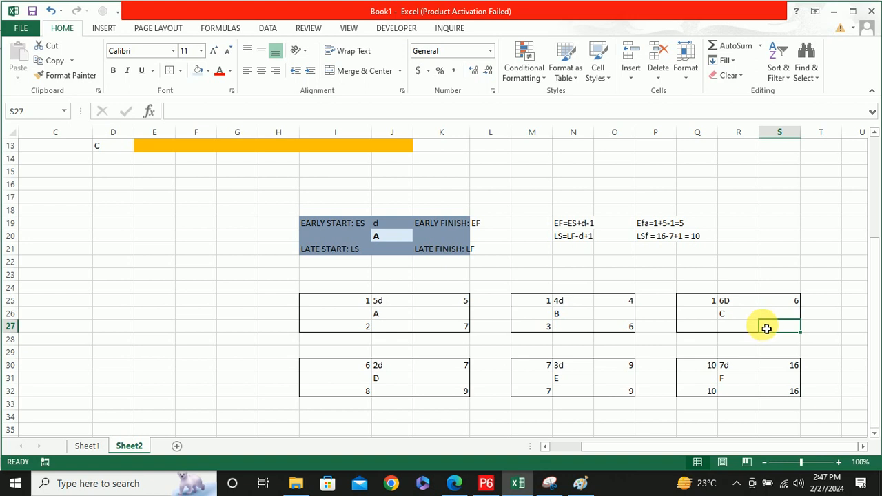
text(6)
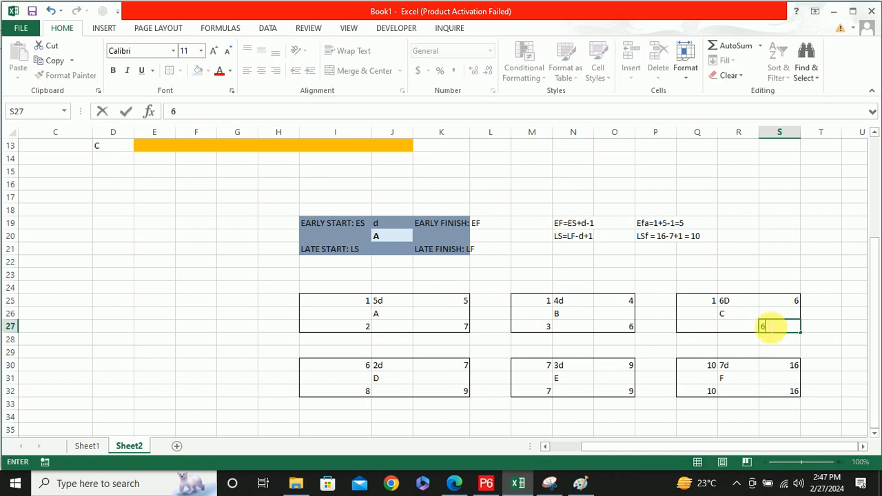
click(707, 330)
text(1)
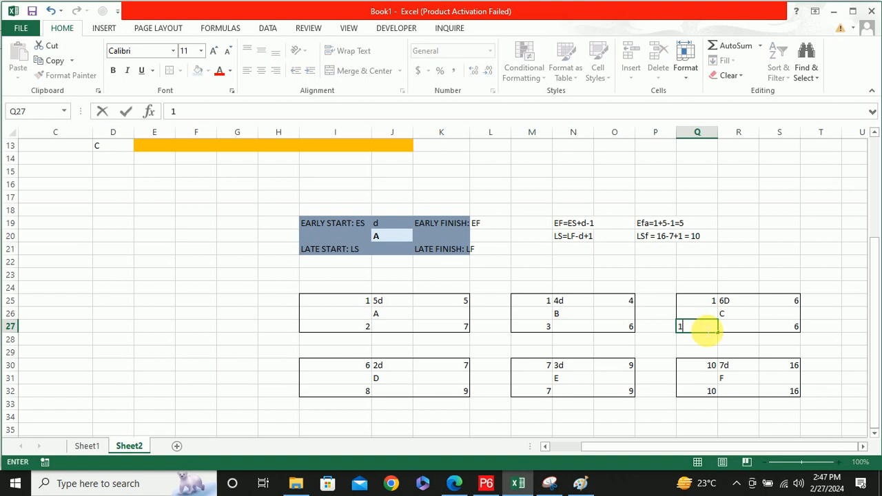
Commit activity C's late start entry in Q27 and review the bar chart above the node diagrams
click(646, 338)
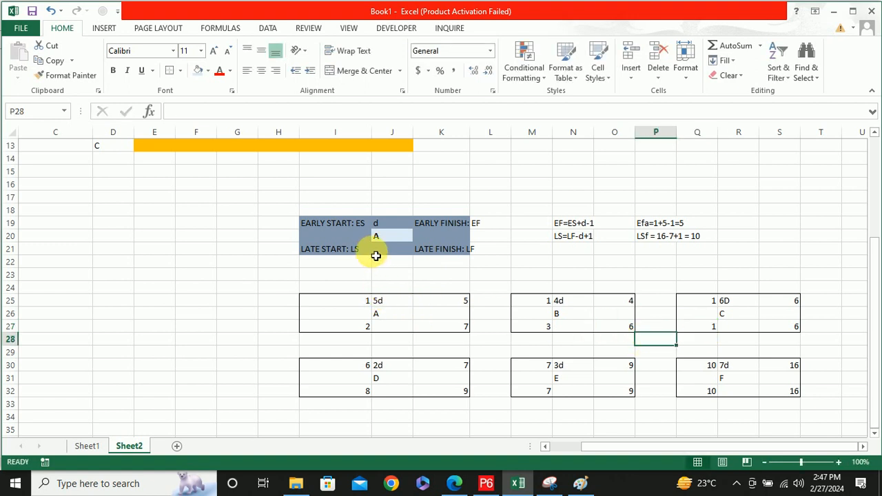
scroll(374, 254, up, 3)
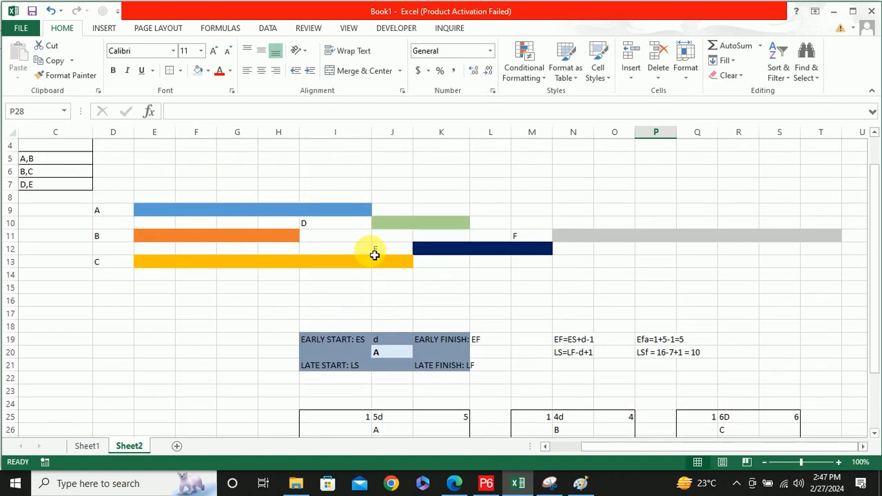
scroll(374, 255, down, 2)
scroll(374, 255, up, 2)
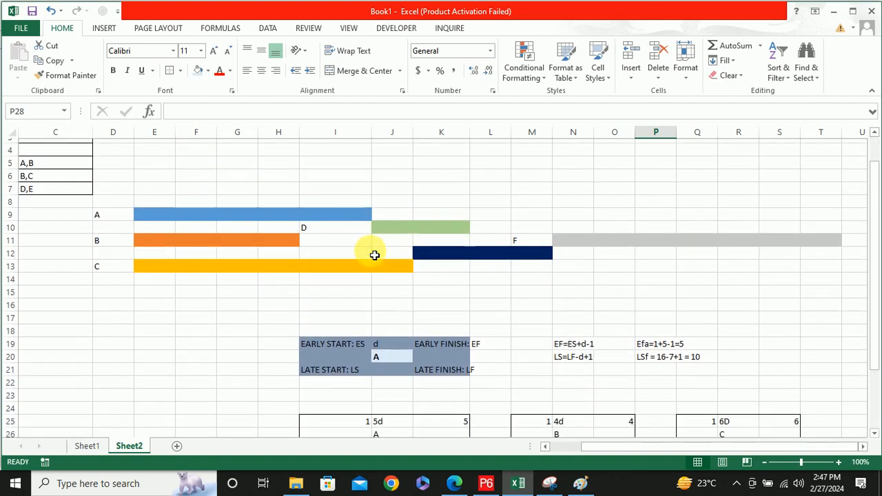
scroll(374, 255, down, 1)
scroll(374, 255, down, 3)
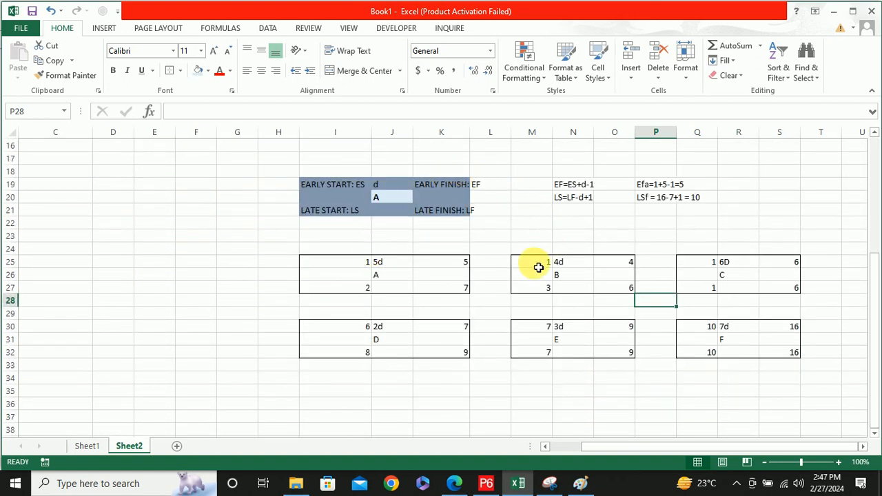
Make the activity labels A in J26 and D in J31 bold with a light blue fill
click(400, 276)
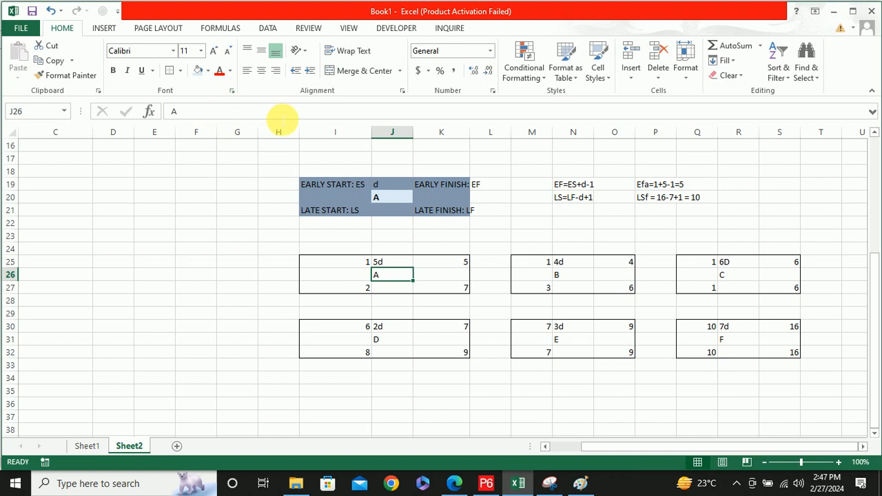
key(ctrl+b)
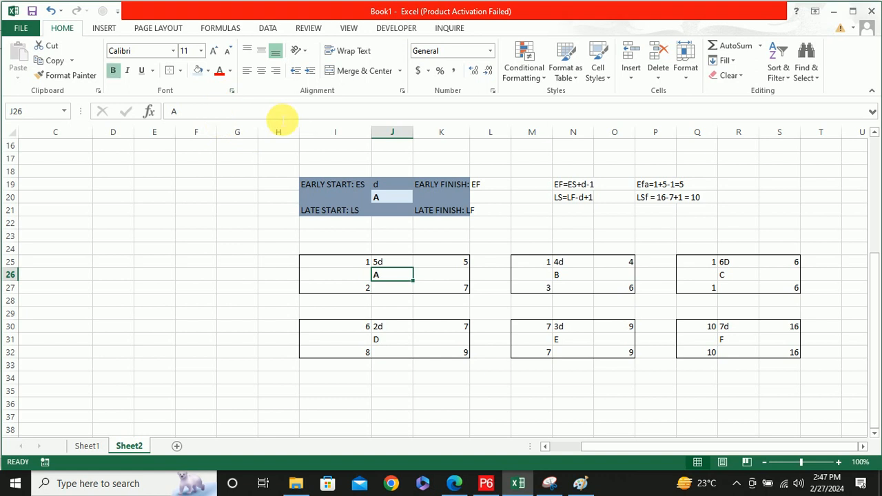
click(198, 70)
click(393, 339)
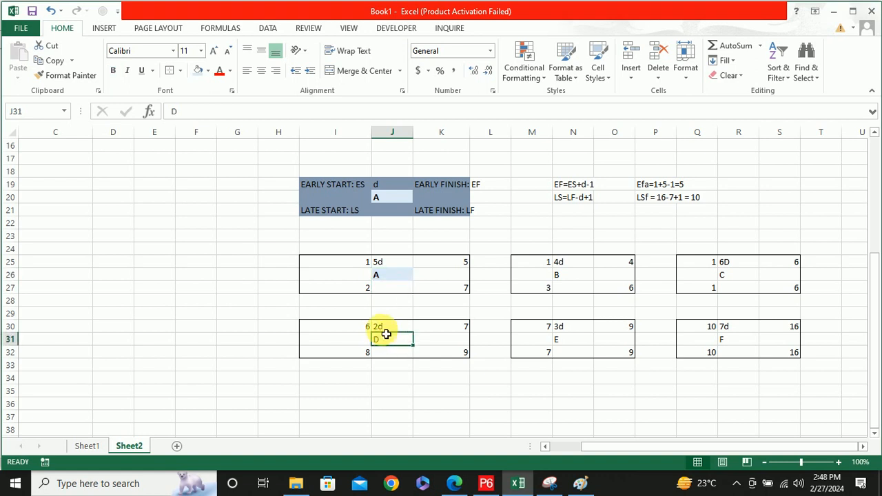
key(ctrl+b)
click(196, 73)
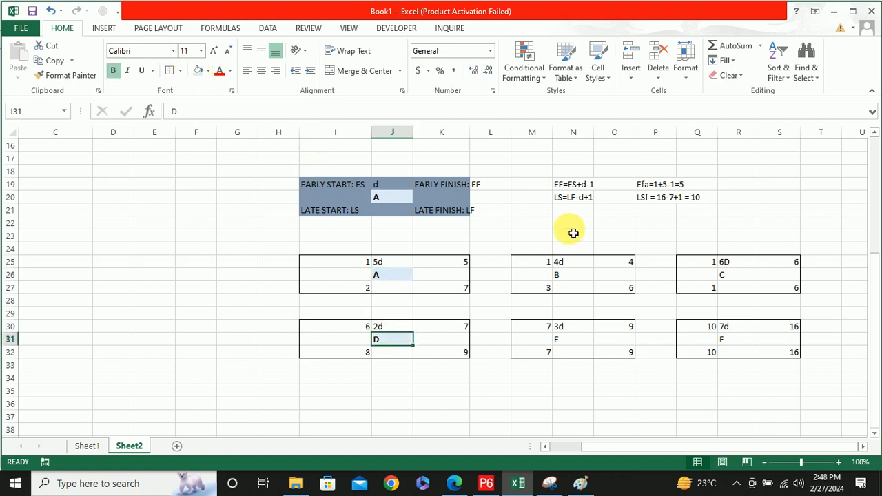
Make the activity labels B in N26 and E in N31 bold with a light blue fill
click(570, 276)
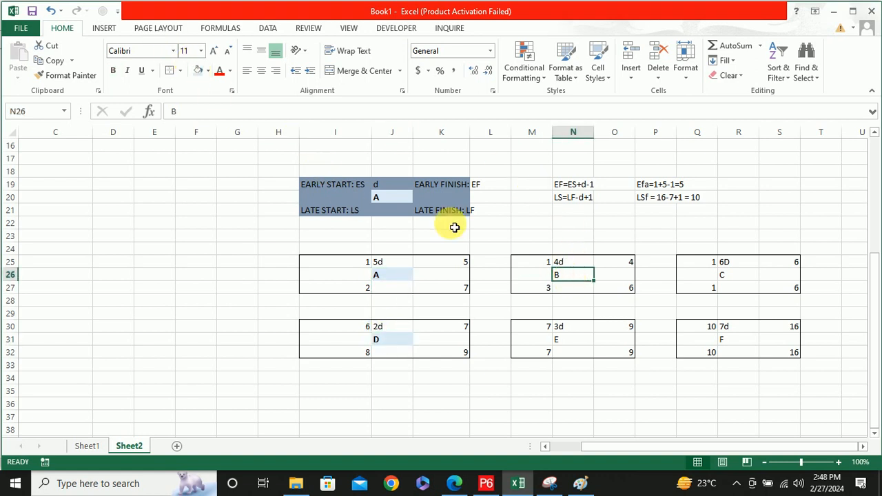
click(197, 70)
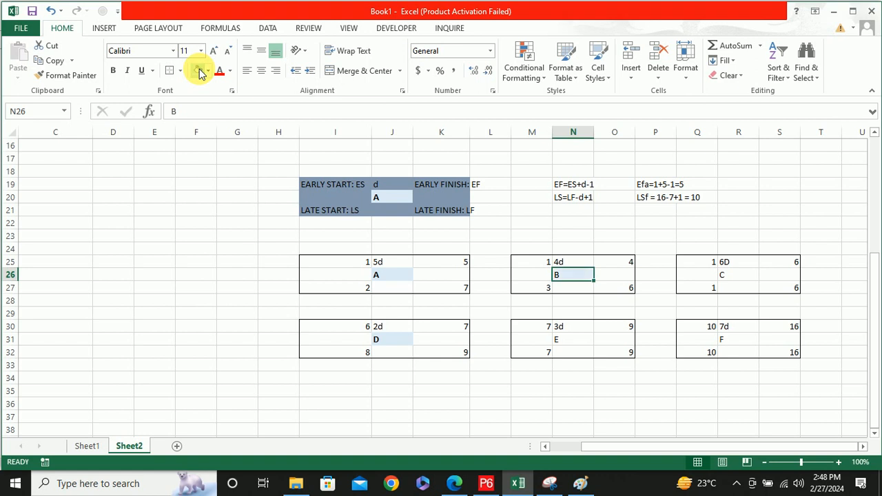
click(576, 341)
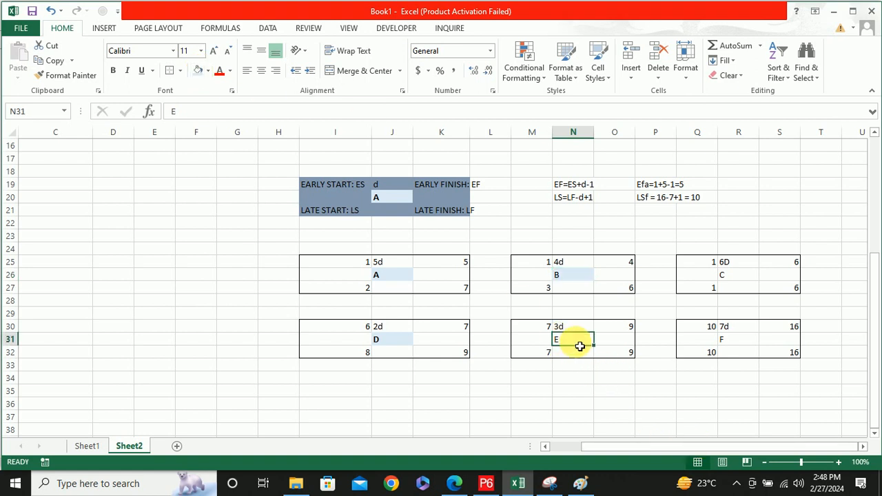
key(ctrl+b)
click(575, 280)
key(ctrl+b)
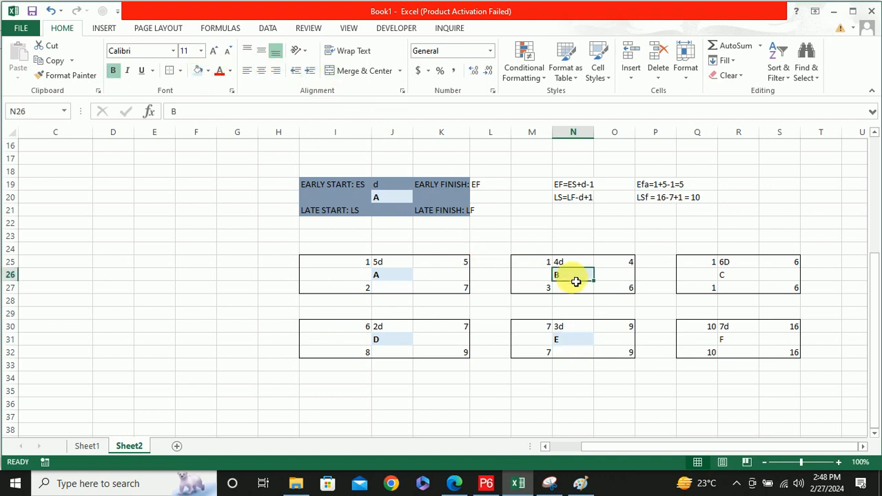
Make activity label C in R26 bold with a light blue fill and copy its formatting to label F in R31
click(748, 277)
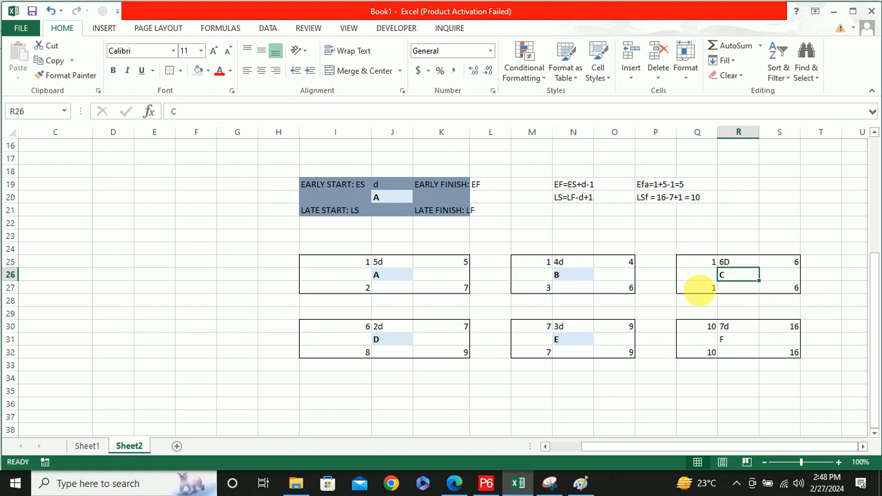
key(ctrl+b)
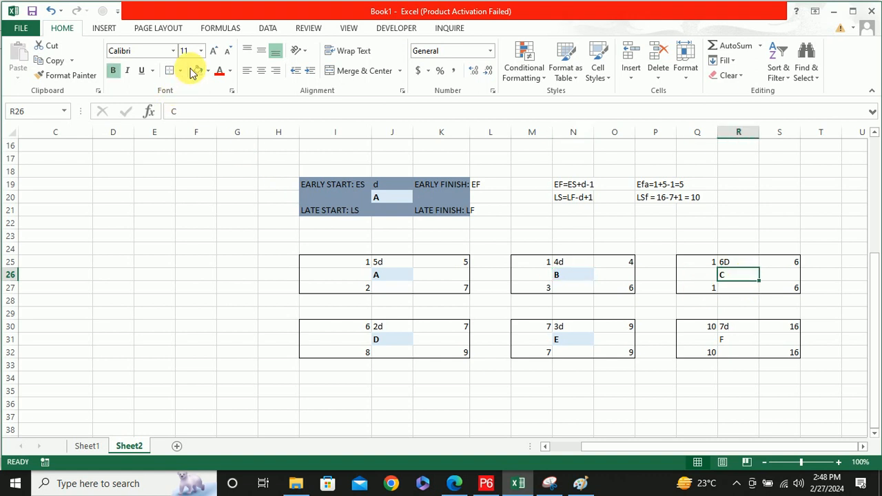
click(67, 75)
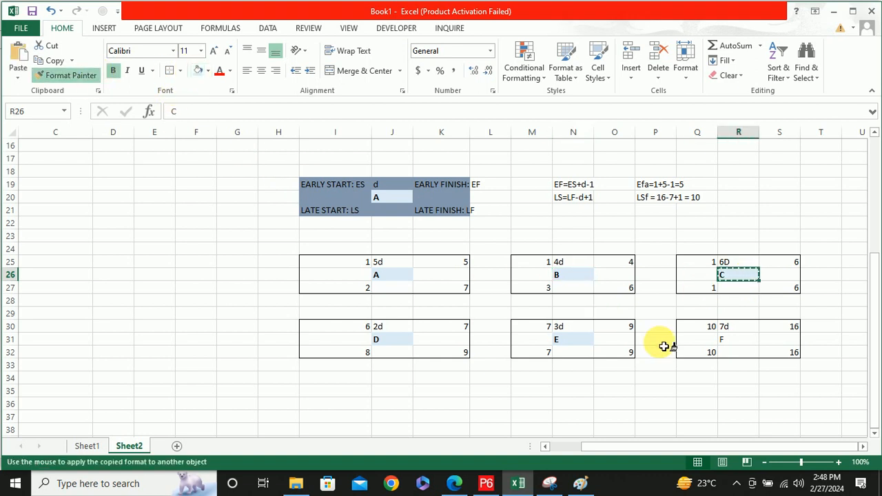
click(732, 341)
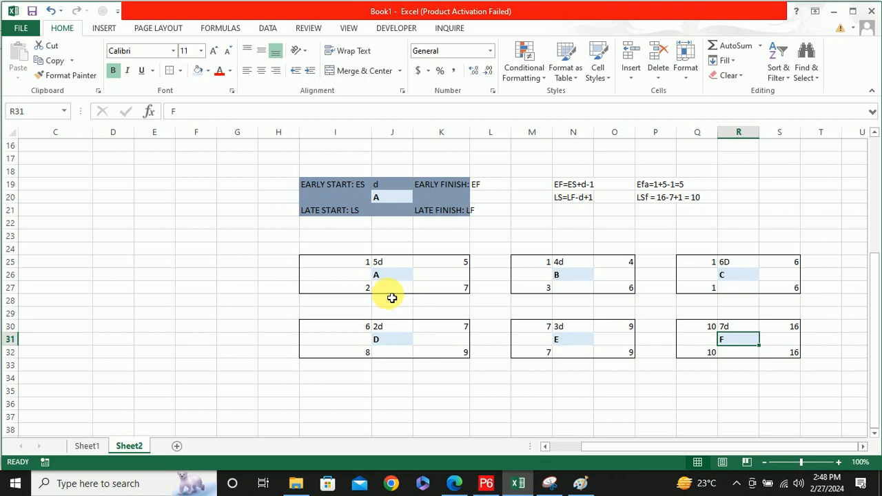
Change activity A's late start in I27 to 3
click(317, 275)
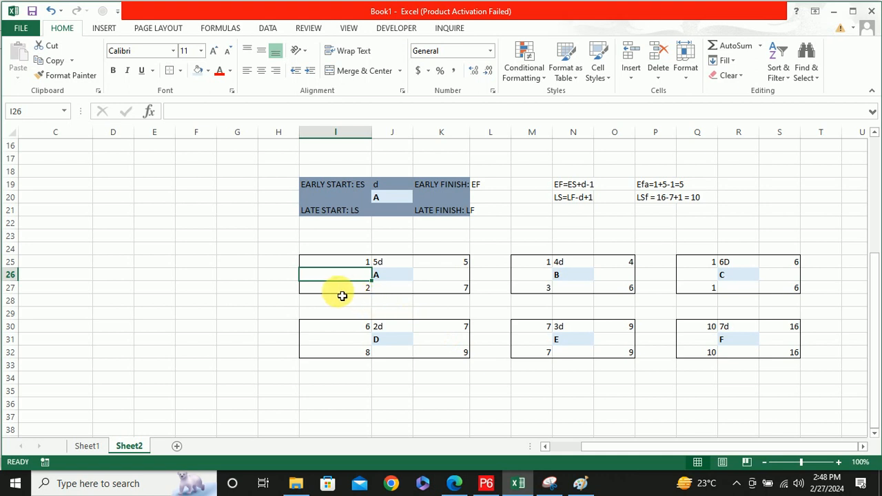
click(358, 290)
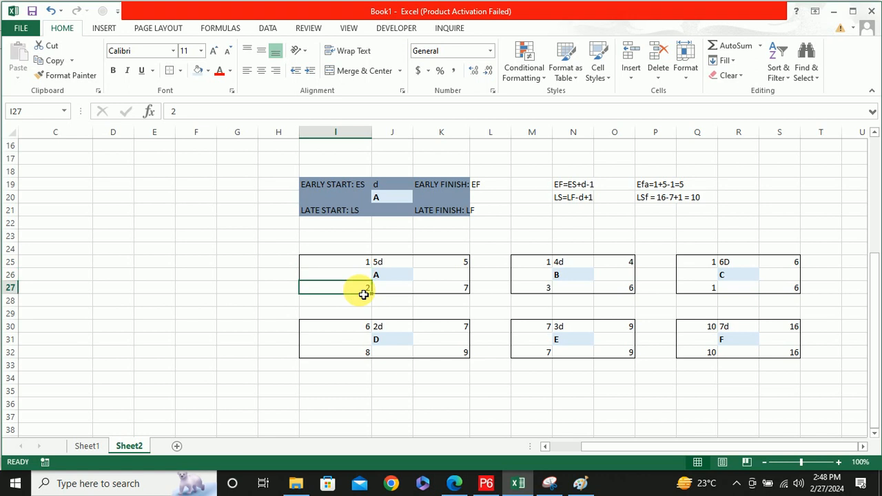
double_click(367, 289)
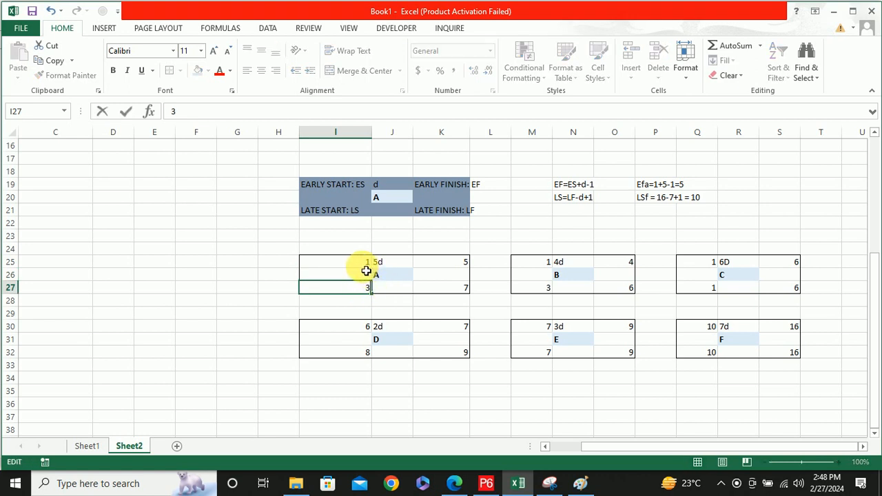
click(276, 262)
click(344, 282)
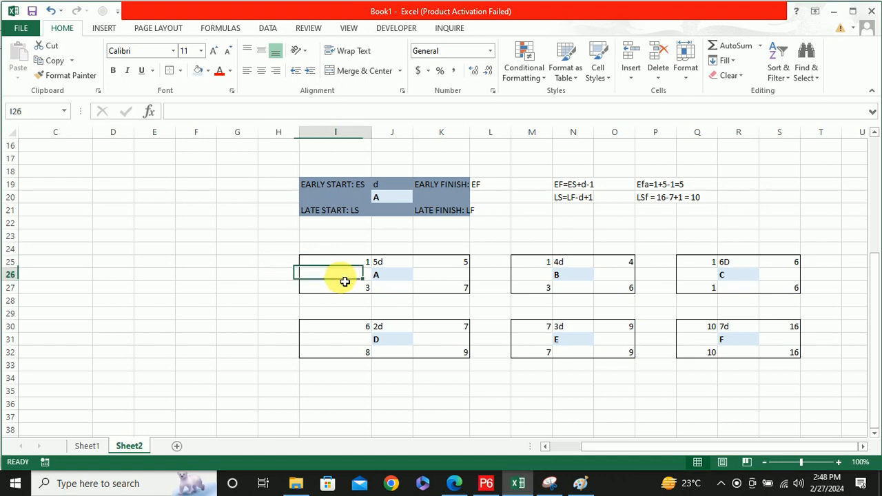
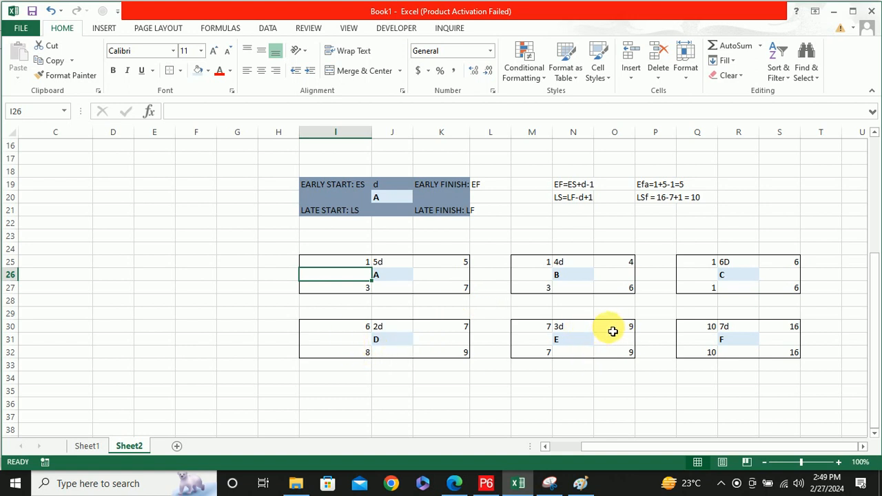
Enter the label TOTAL FLOAT TF in cell J36, below the activity D node
click(573, 293)
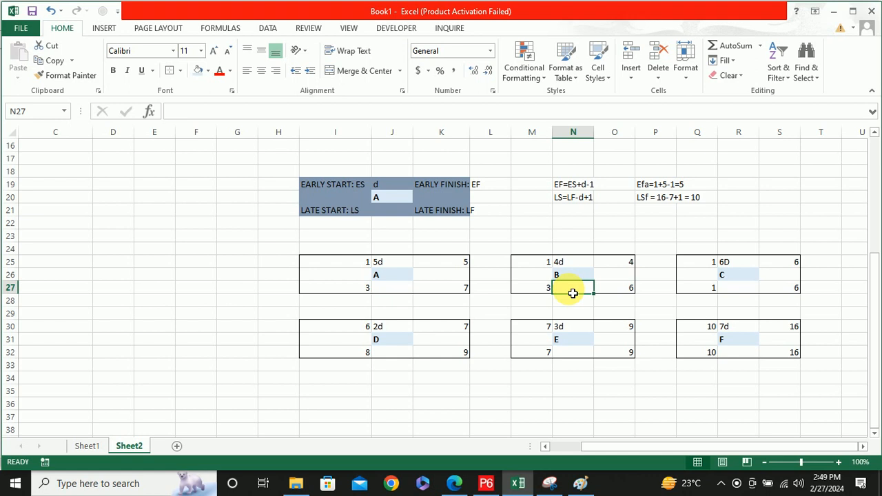
double_click(573, 293)
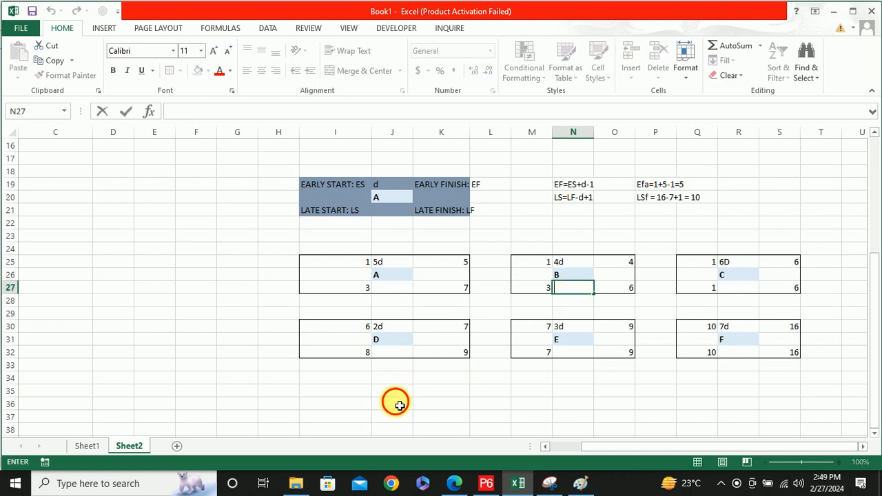
click(397, 402)
text(t)
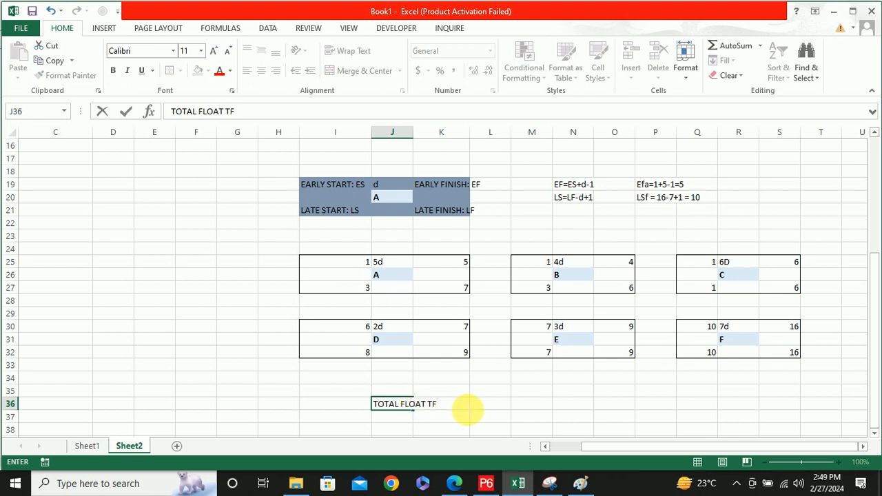
Widen column J so the total float label fits inside cell J36
drag(412, 134, 438, 134)
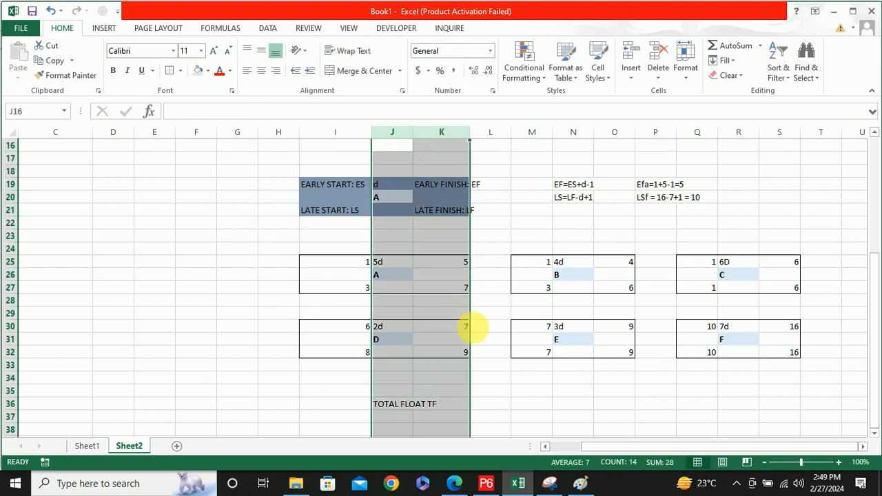
key(ctrl+z)
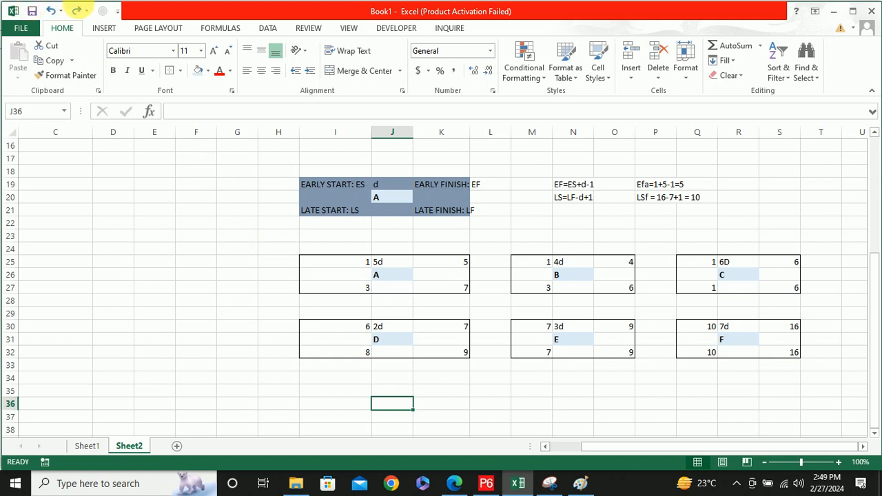
click(76, 11)
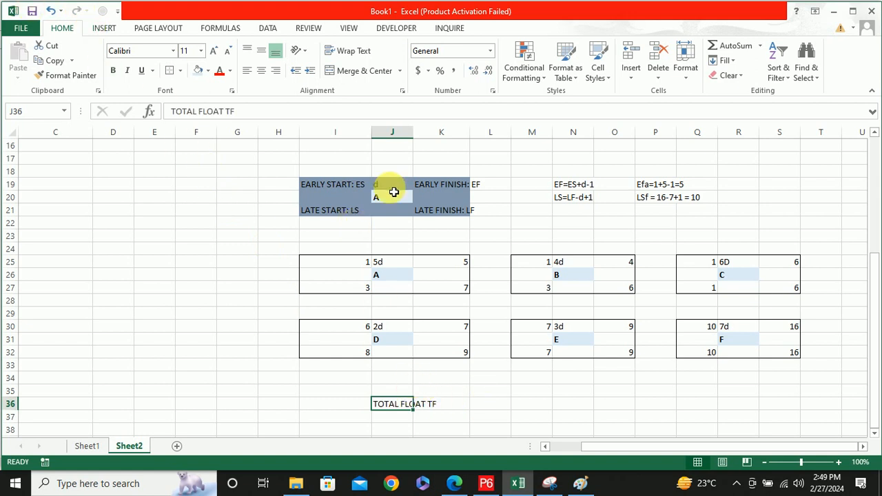
click(392, 132)
drag(414, 137, 482, 145)
Extend the text in J36 to read TOTAL FLOAT TF = LF - EF
click(463, 411)
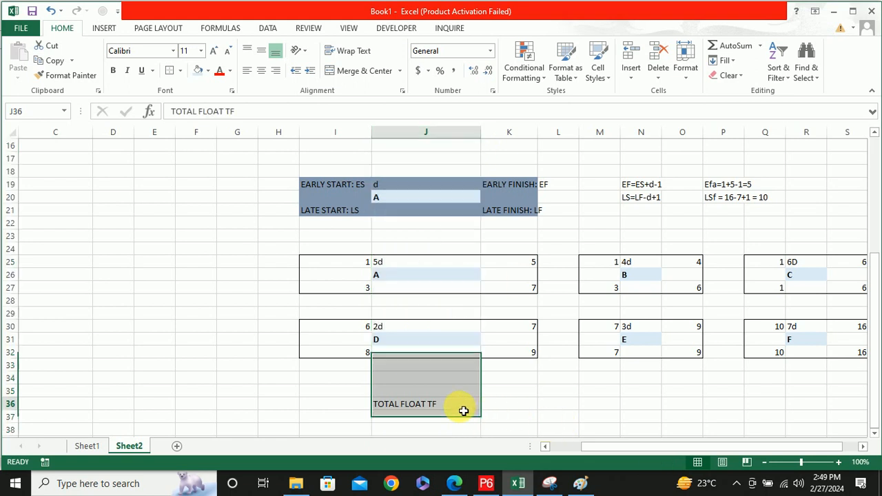
double_click(463, 410)
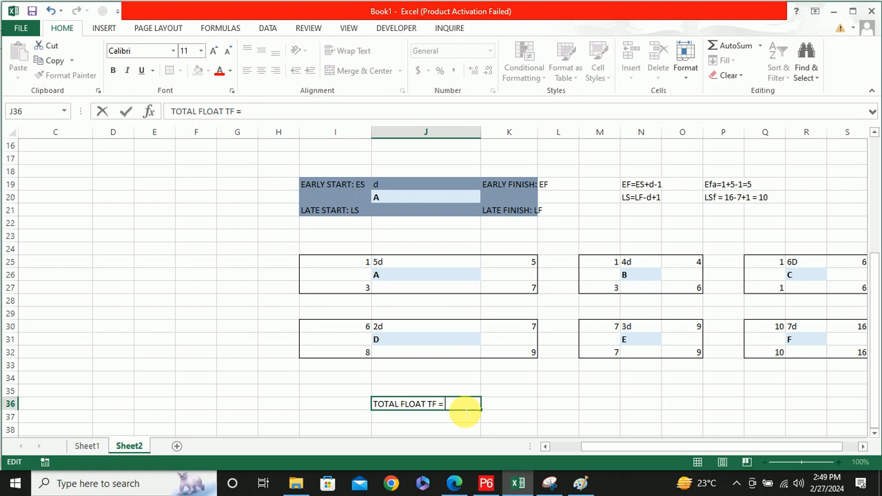
text(= LF - EF)
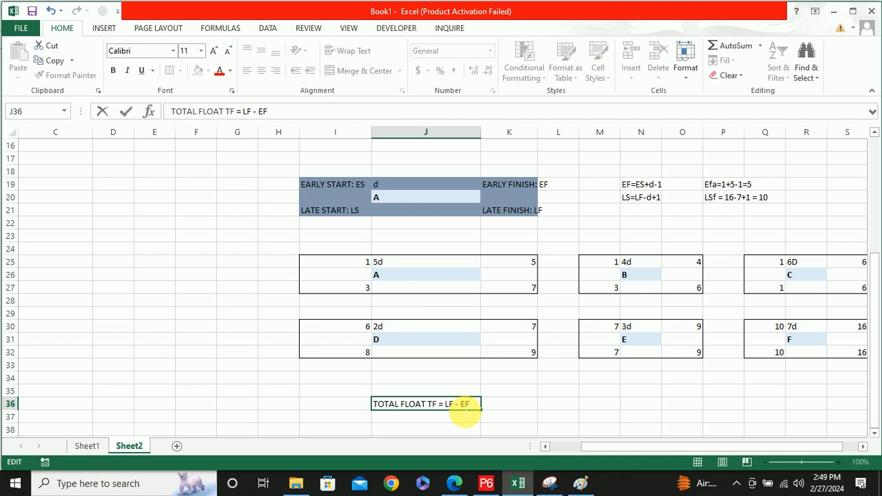
Move the formula text TF = LF - EF out of J36 into J37, leaving only TOTAL FLOAT as the heading
drag(427, 405, 473, 407)
key(ctrl+c)
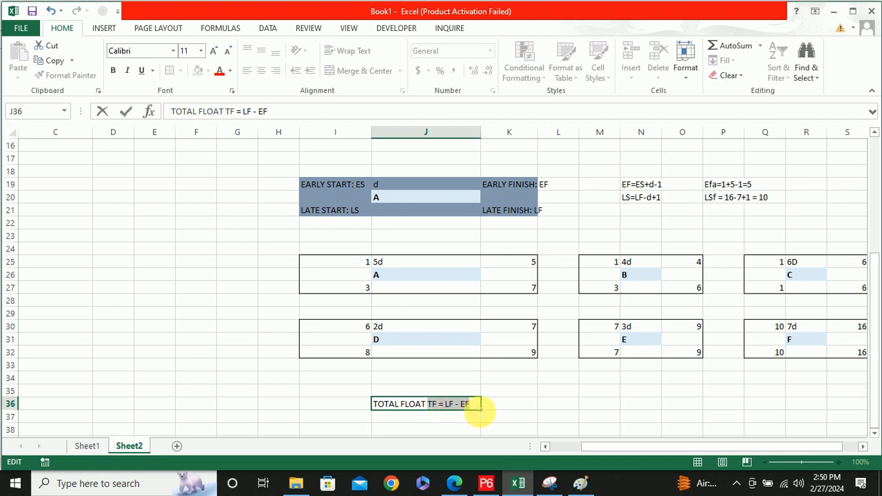
key(BackSpace)
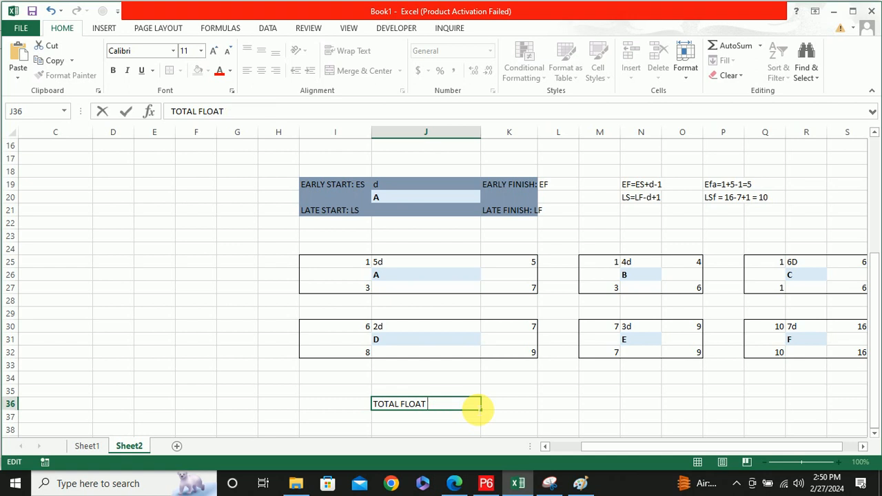
click(461, 418)
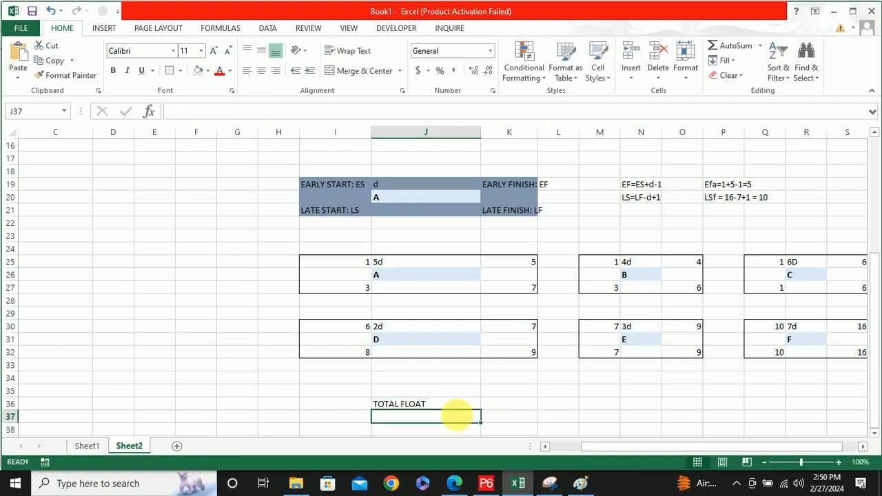
key(ctrl+v)
scroll(451, 420, down, 1)
key(Return)
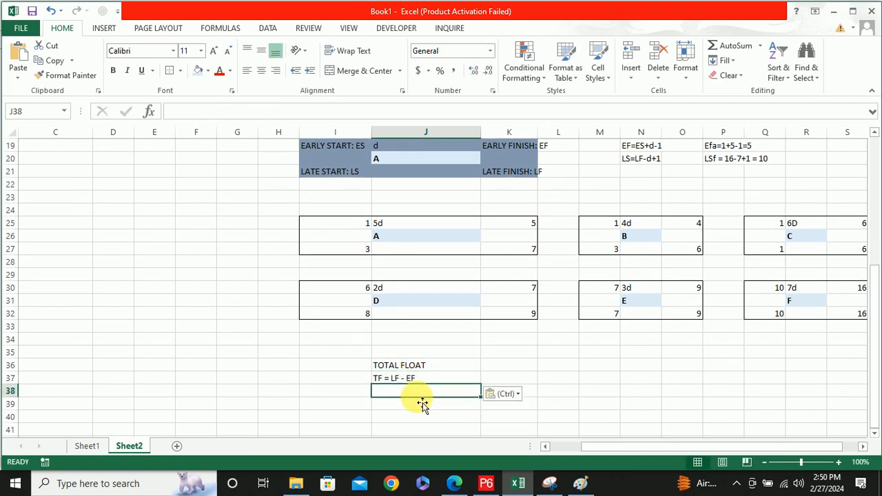
Copy the total float formula text into J38 and change it to TF = LS - ES
key(ctrl+v)
double_click(400, 391)
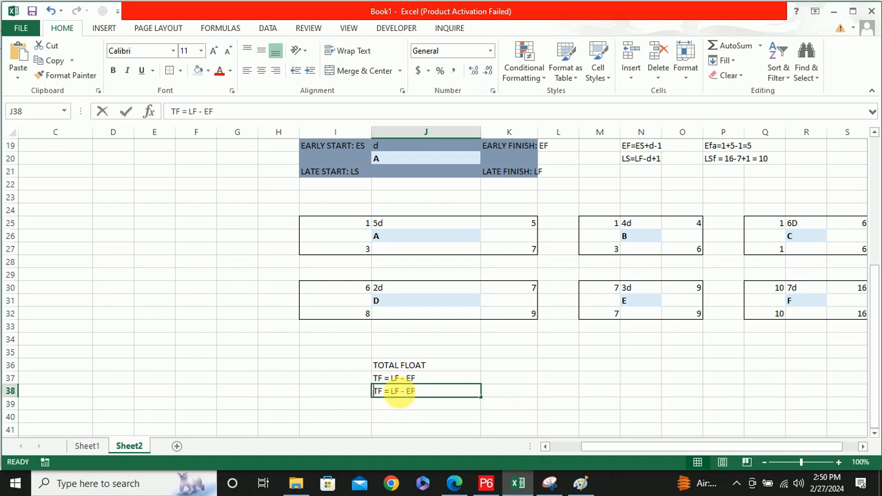
double_click(395, 392)
text(LS)
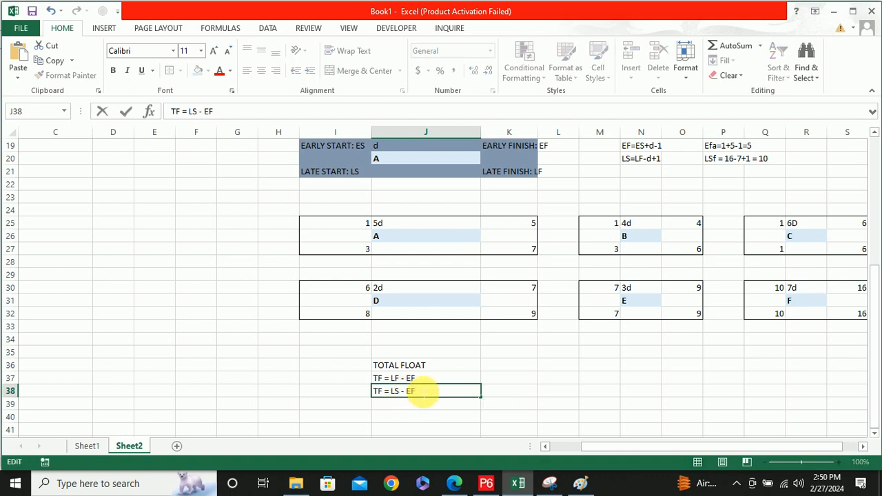
Make the total float block J36:J38 bold and give the TOTAL FLOAT heading in J36 a light blue fill
drag(388, 368, 448, 390)
key(ctrl+b)
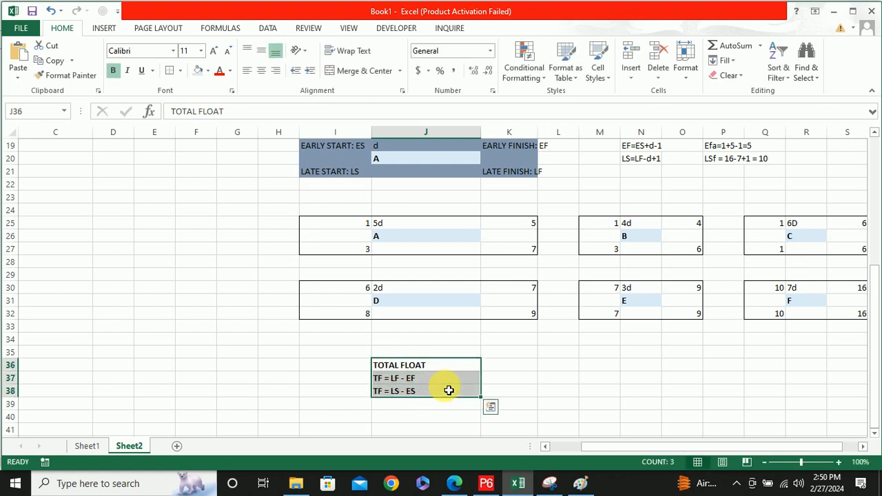
click(448, 390)
click(421, 366)
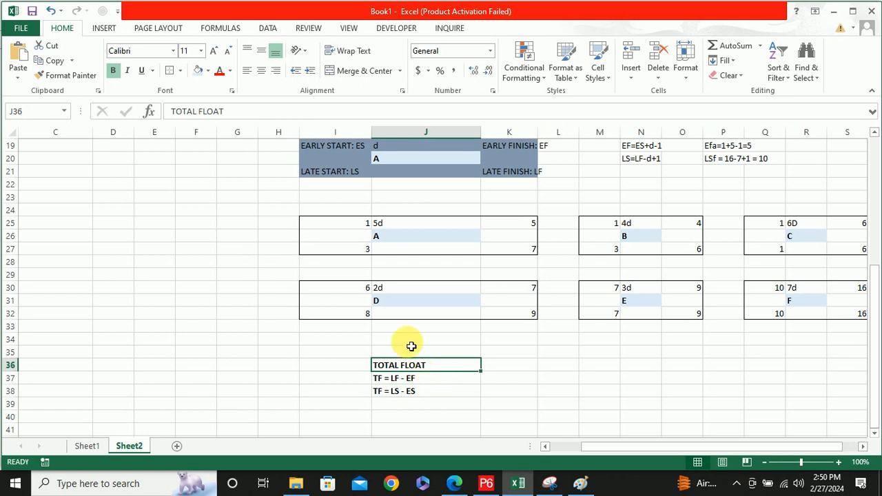
click(207, 71)
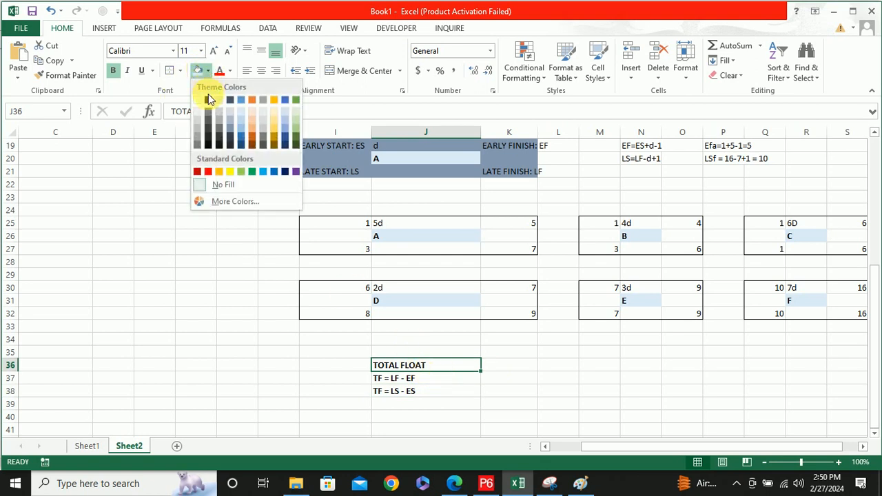
click(198, 72)
click(473, 388)
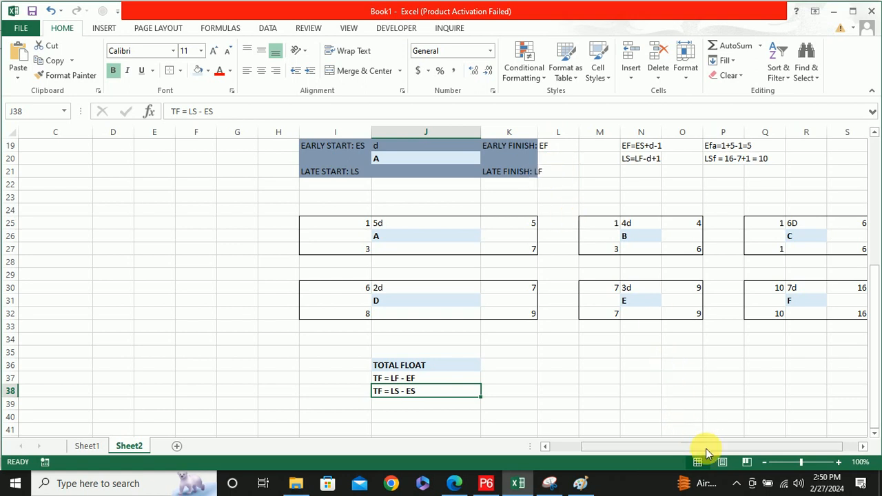
Examine the early start in Q30 and the early finish in S30 of activity F's node
drag(712, 448, 740, 445)
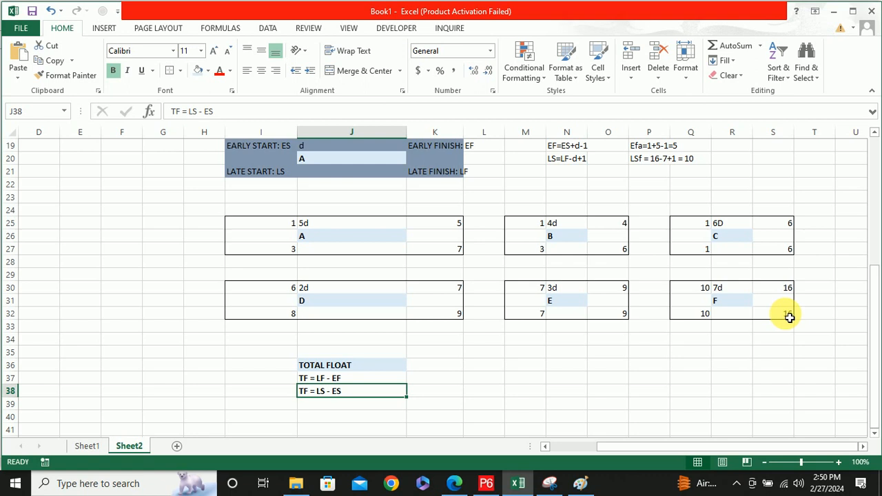
click(702, 292)
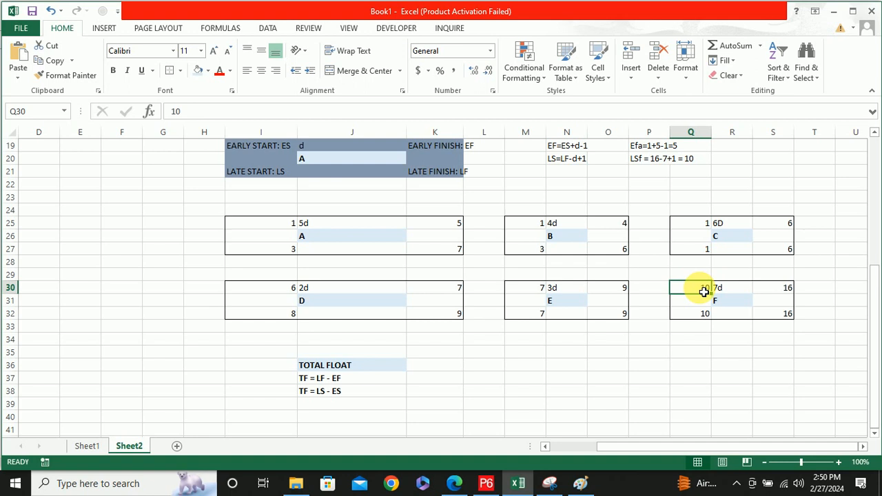
click(788, 293)
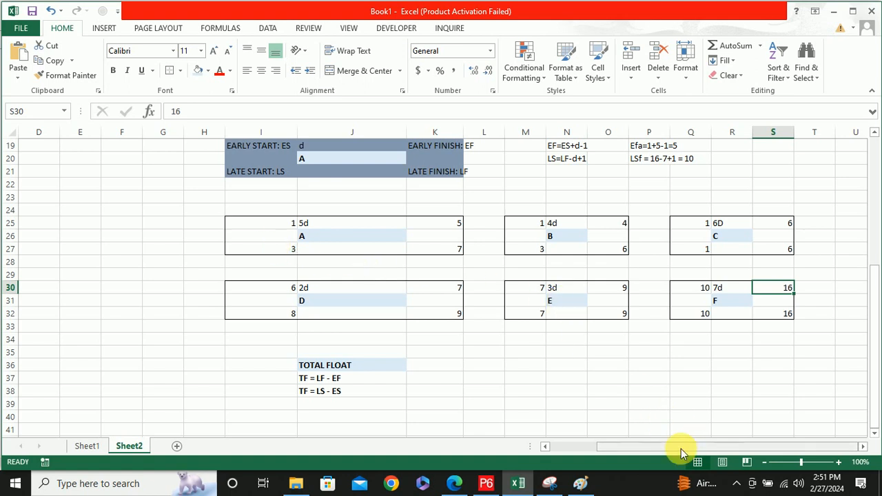
Review the predecessors in the activity table against the bar chart, up to the cells above activity F's bar
drag(680, 448, 592, 445)
scroll(154, 216, up, 5)
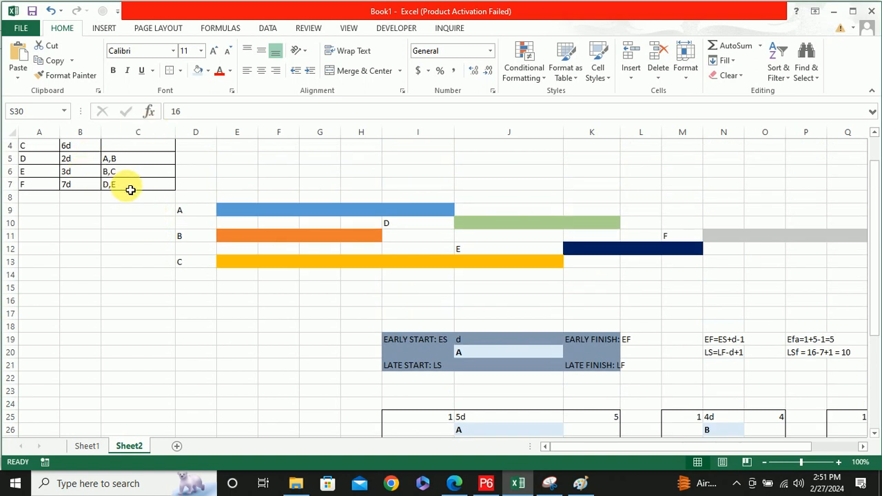
scroll(131, 189, up, 1)
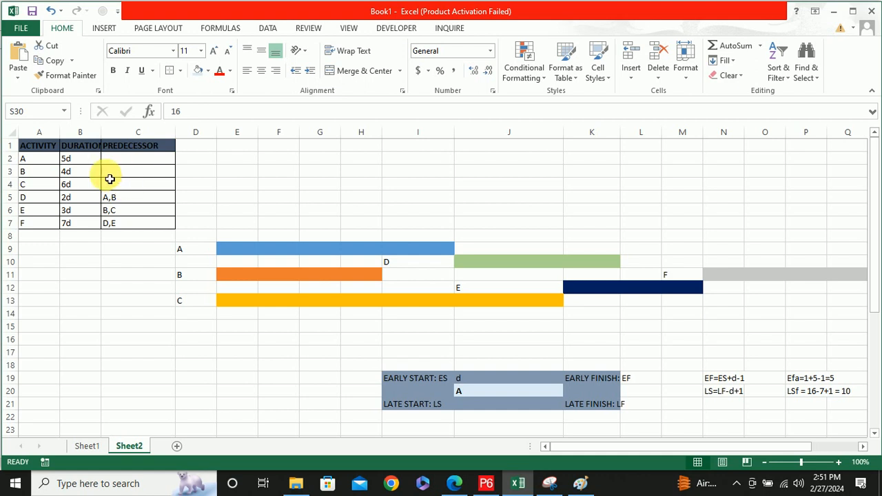
scroll(110, 178, down, 2)
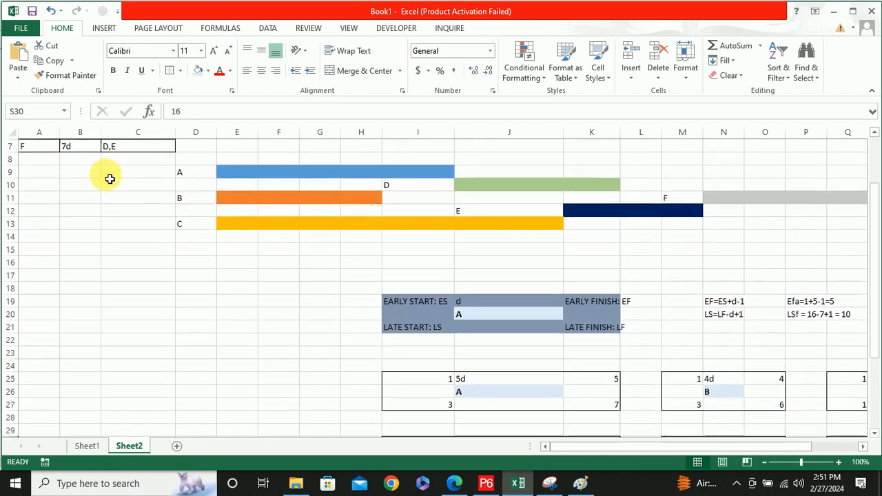
scroll(109, 178, up, 1)
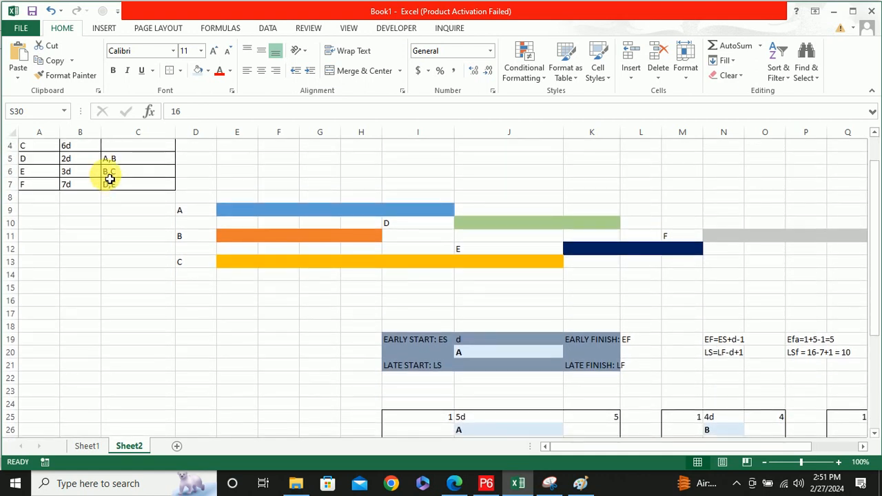
scroll(109, 178, down, 1)
scroll(108, 177, up, 2)
scroll(122, 187, down, 1)
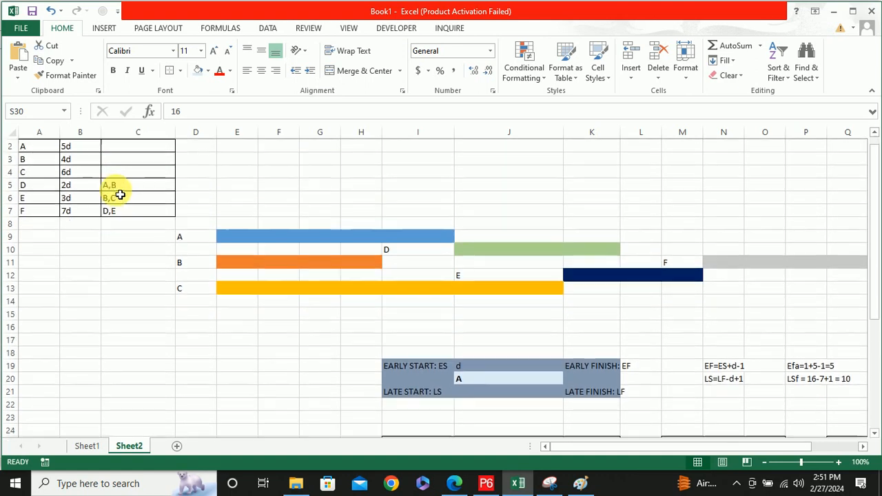
scroll(120, 195, down, 1)
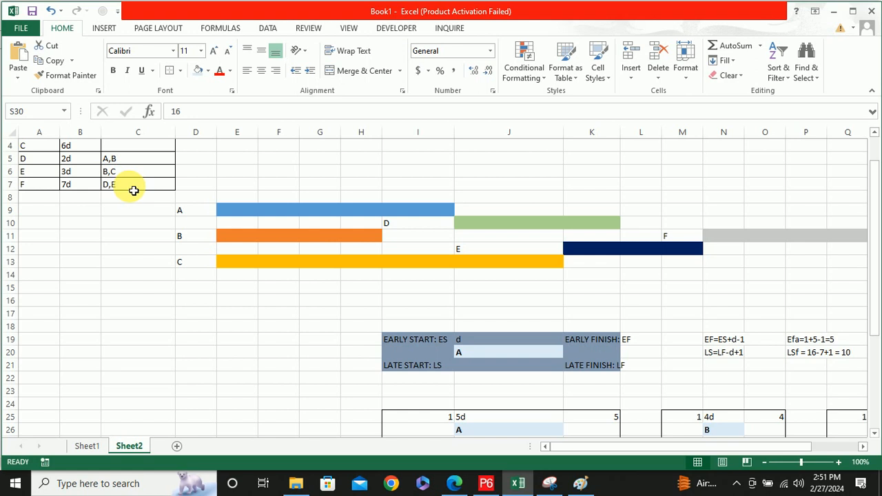
scroll(585, 305, down, 1)
scroll(606, 301, up, 2)
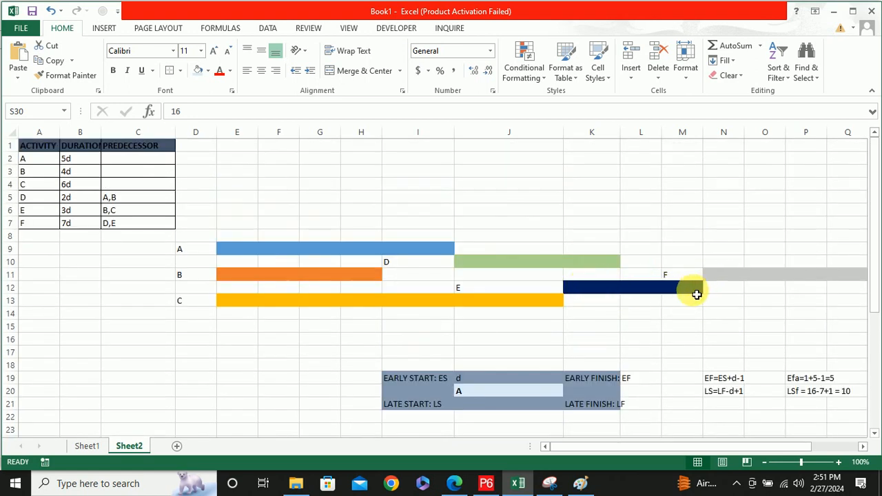
drag(723, 261, 808, 261)
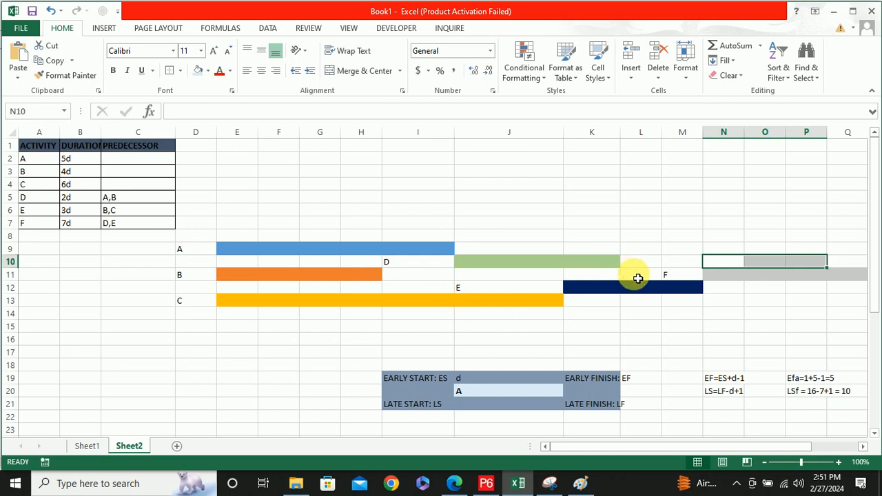
Review the activity nodes and the late start formula in N20, comparing them with the bar chart
scroll(641, 281, down, 2)
scroll(643, 283, down, 3)
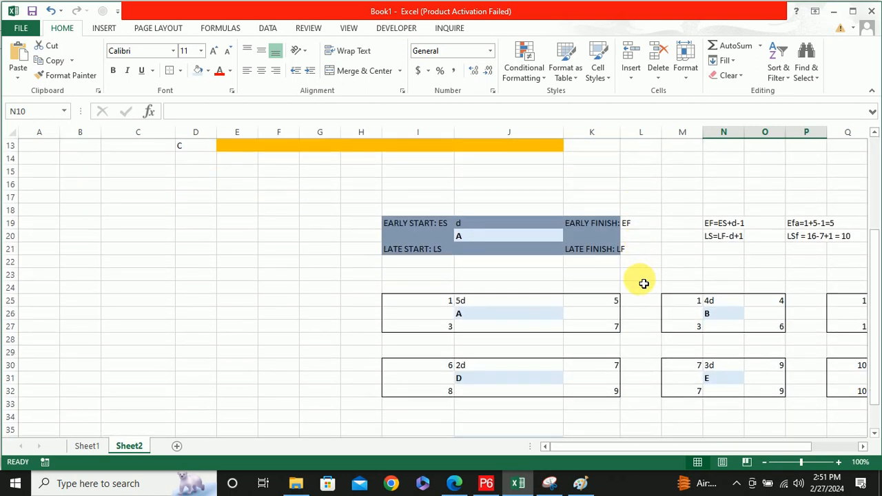
scroll(661, 345, down, 1)
scroll(664, 357, up, 2)
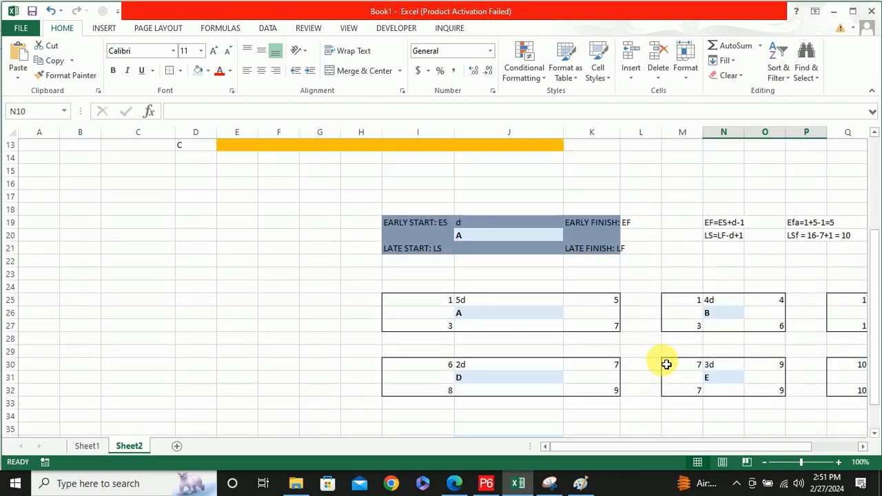
click(722, 241)
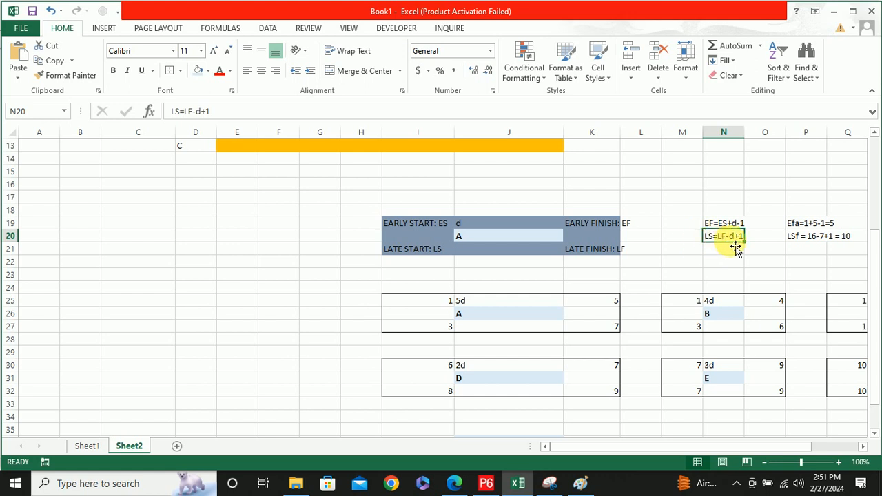
scroll(720, 274, up, 1)
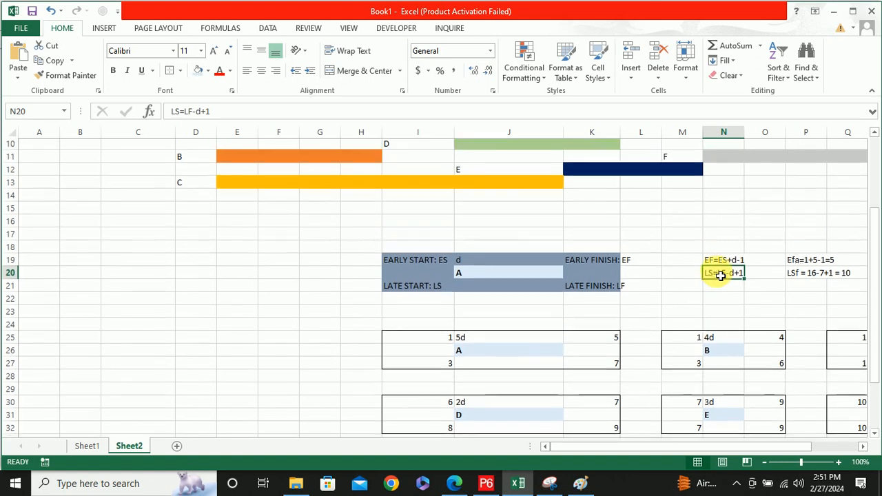
scroll(720, 274, up, 2)
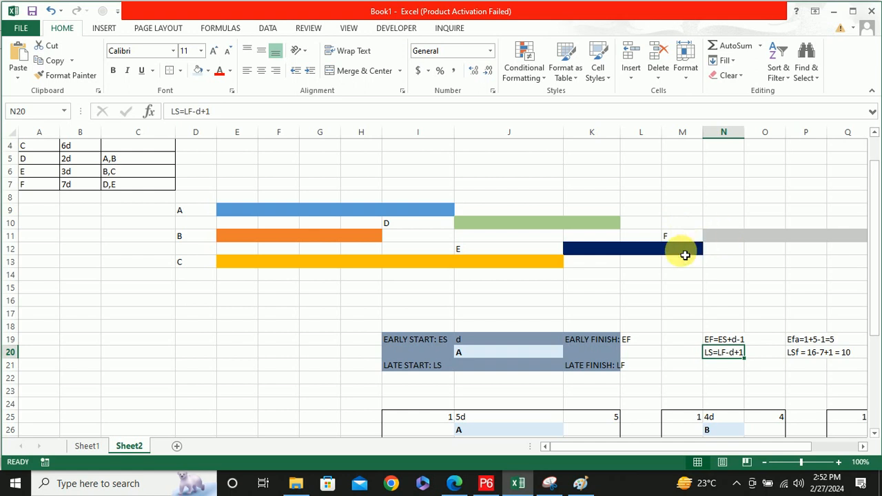
Examine the start of activity F's bar and its label in M11 against the activity nodes and the late start formula
scroll(684, 255, down, 2)
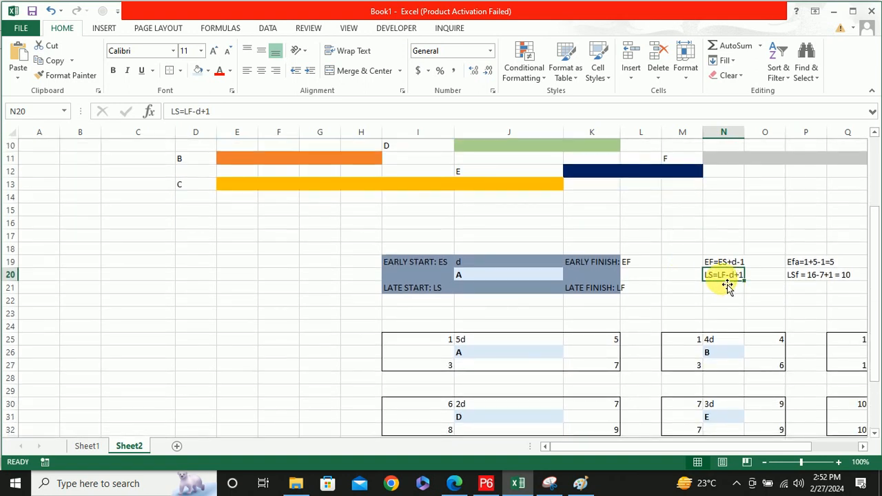
scroll(727, 286, up, 3)
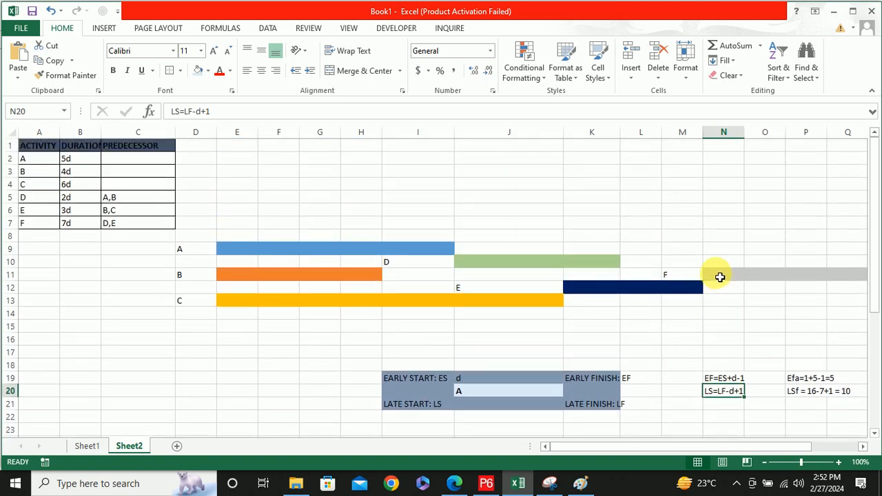
click(719, 276)
scroll(719, 276, down, 4)
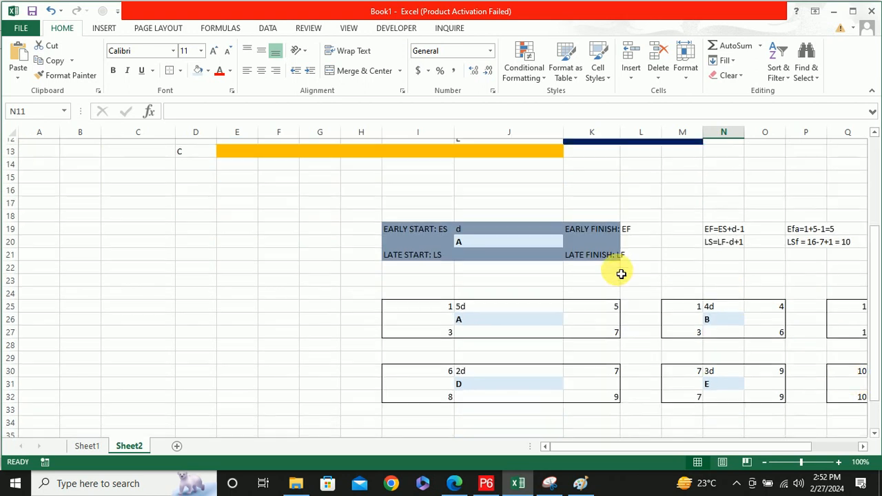
scroll(622, 271, up, 4)
click(677, 275)
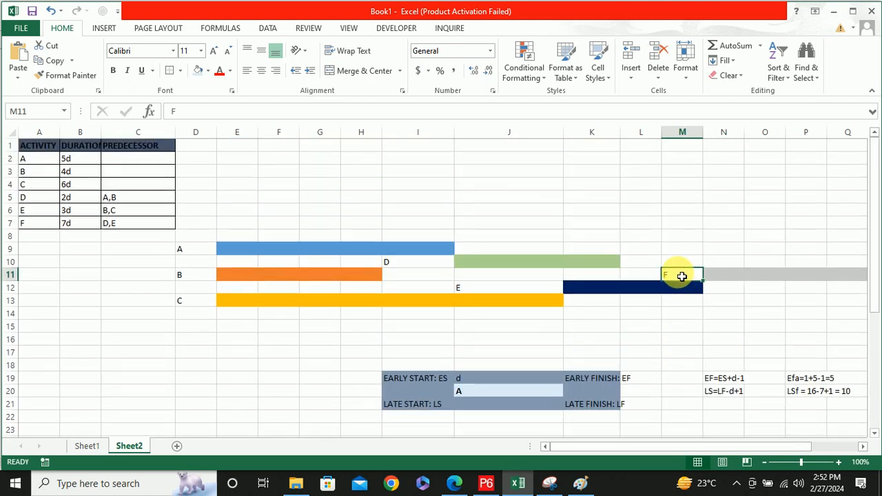
scroll(679, 276, down, 2)
scroll(696, 261, down, 2)
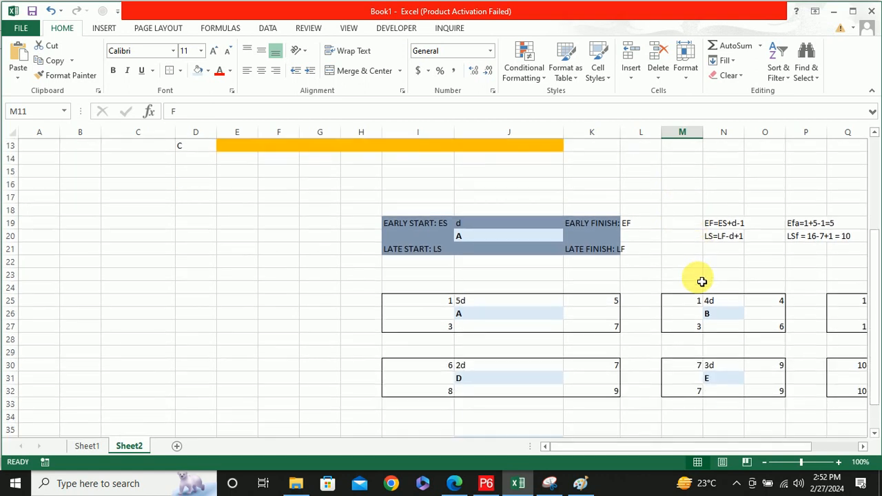
scroll(698, 279, up, 2)
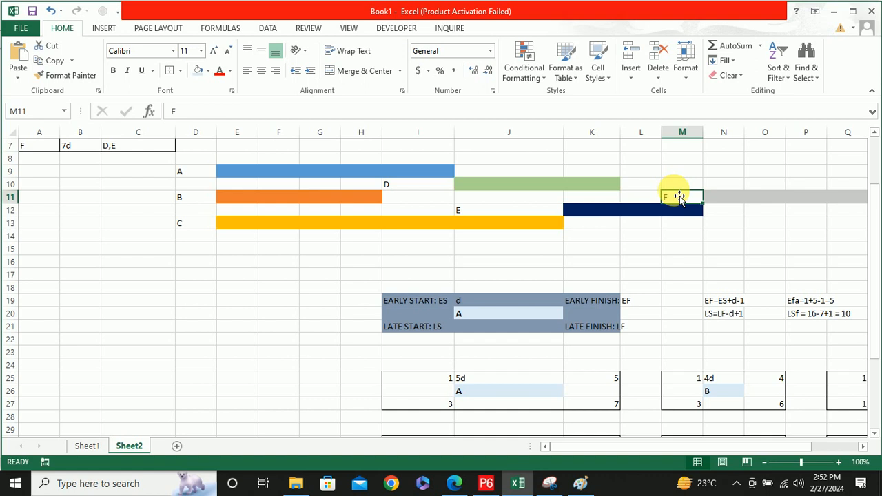
Make the early finish and late start formulas in N19:N20 bold
scroll(679, 198, down, 1)
scroll(679, 198, down, 3)
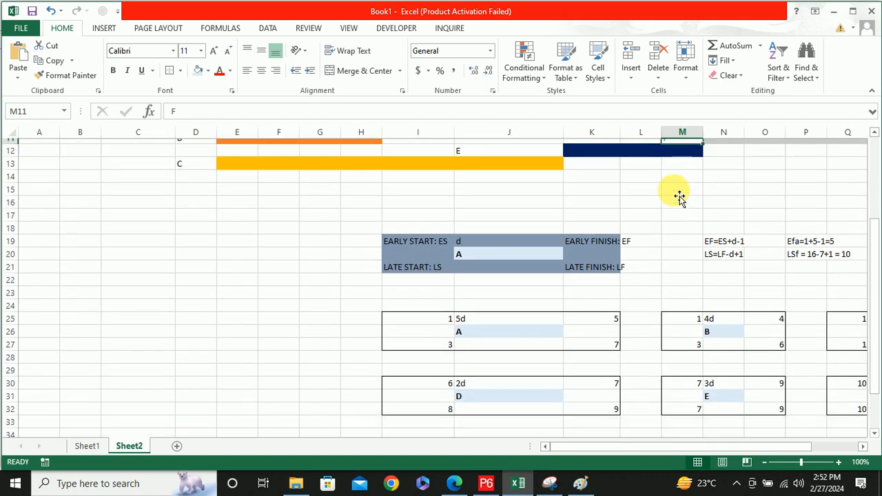
drag(715, 147, 730, 162)
key(ctrl+b)
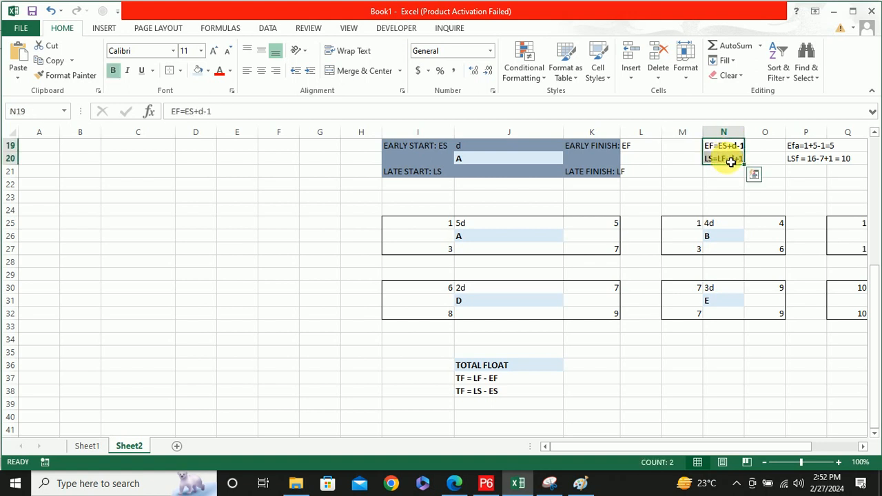
click(656, 183)
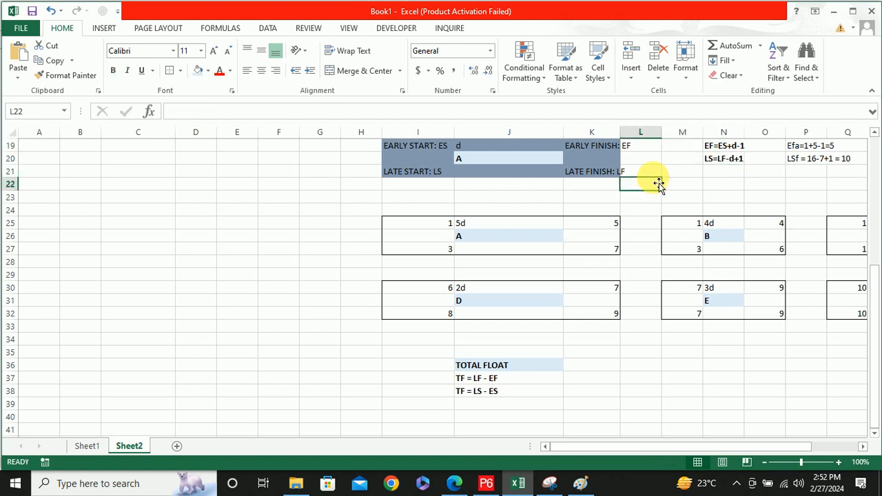
Review the formulas in N19:N20 together with activity E's late start in M32
drag(717, 146, 731, 159)
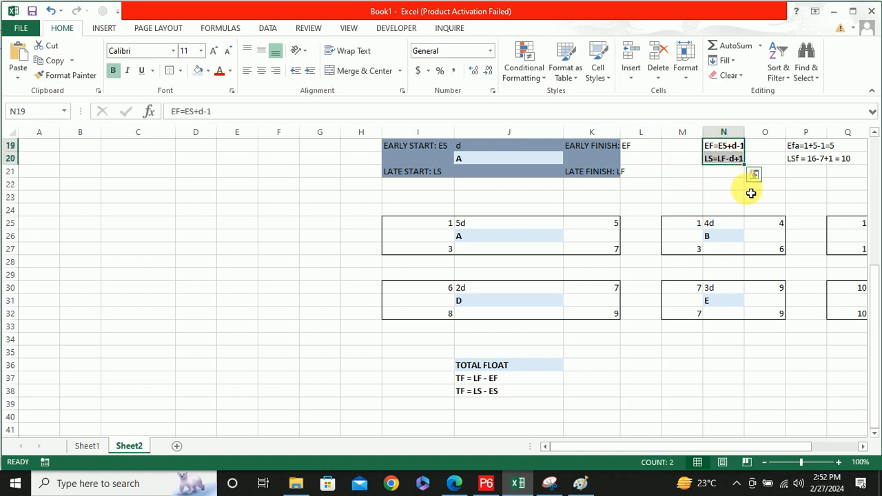
scroll(682, 228, up, 5)
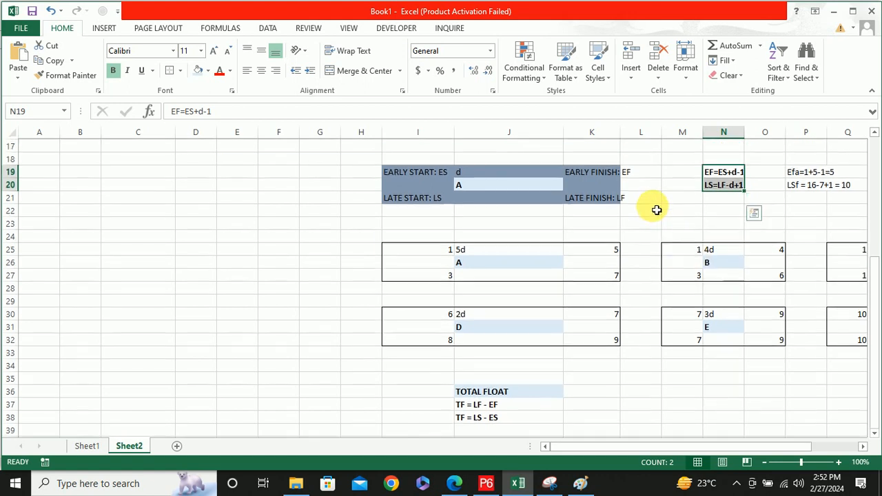
scroll(625, 215, down, 2)
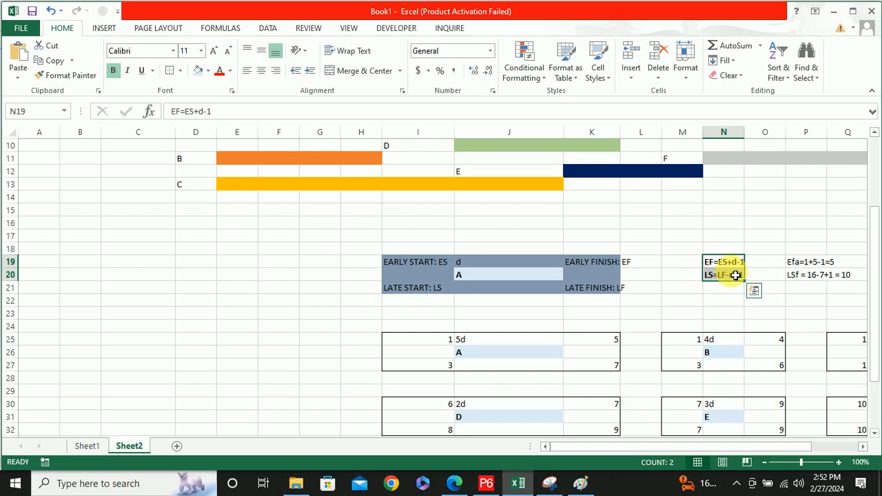
scroll(735, 275, down, 3)
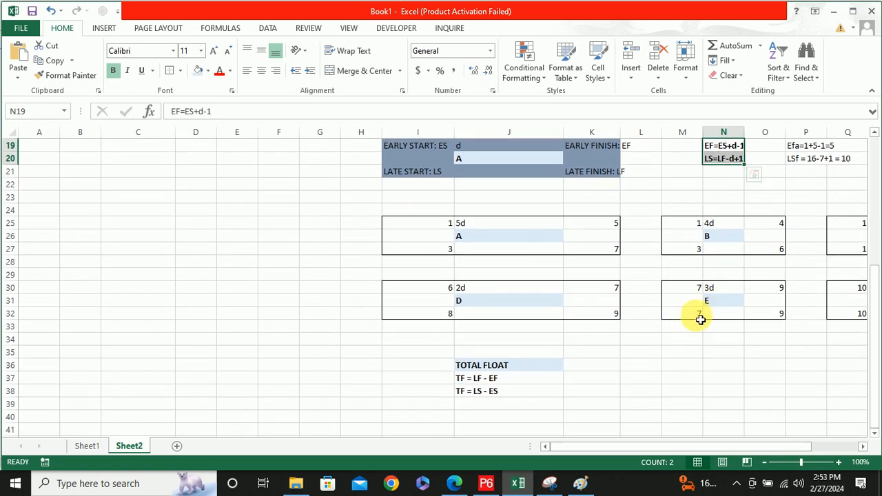
click(696, 319)
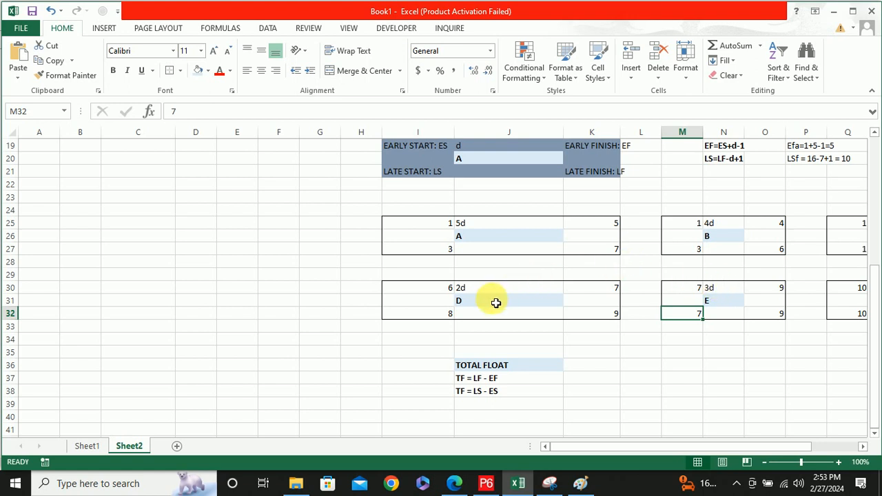
Examine activity D's bar in J10:K10 and the span K9:M9 leading up to the start of activity F
scroll(181, 173, up, 5)
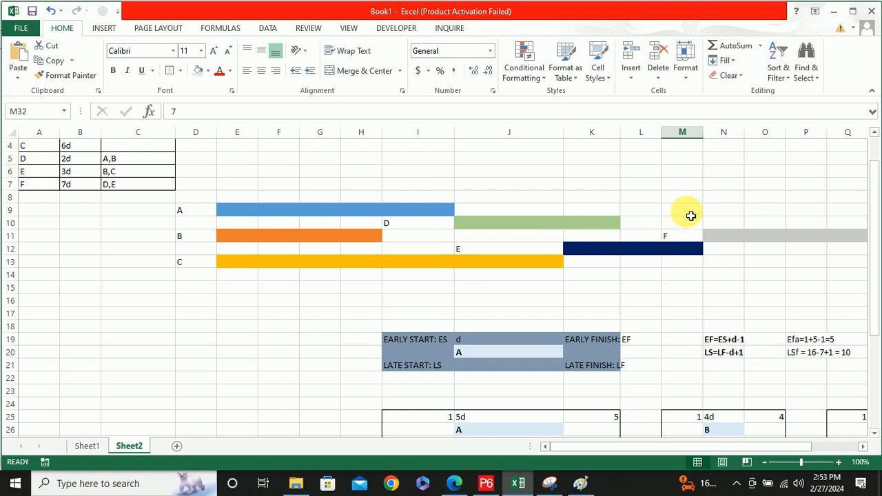
drag(481, 226, 590, 232)
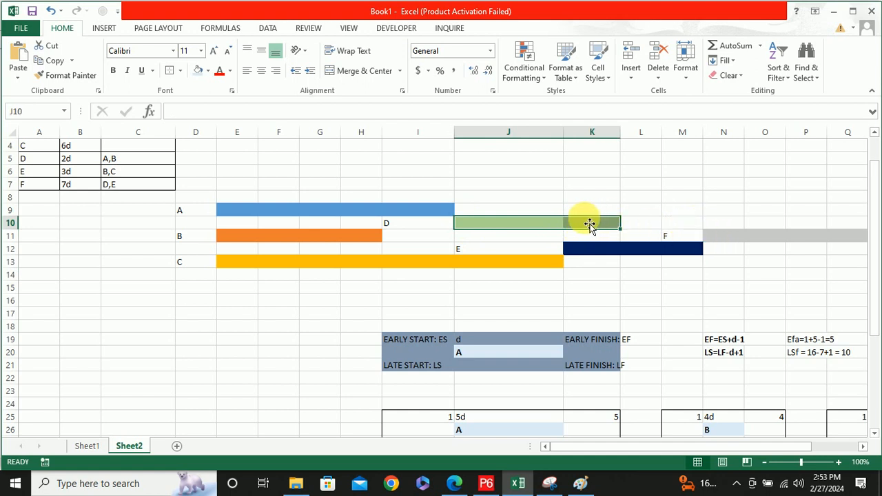
click(688, 215)
drag(687, 216, 591, 213)
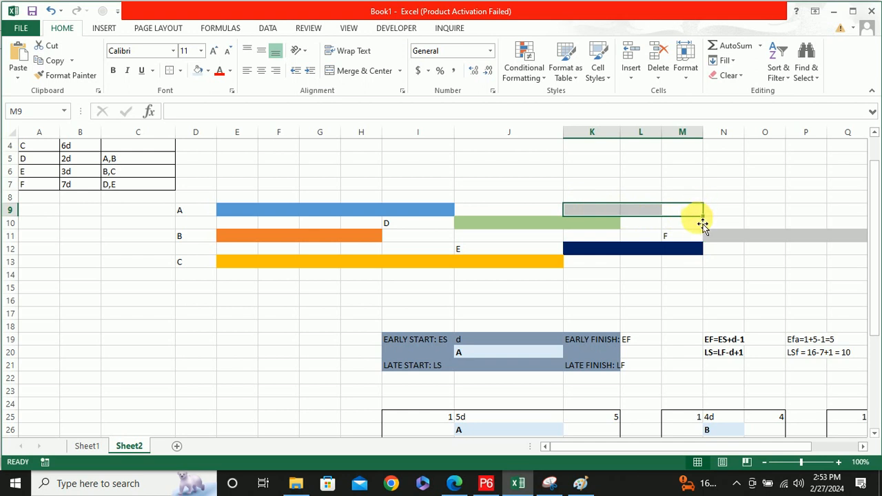
scroll(697, 213, down, 1)
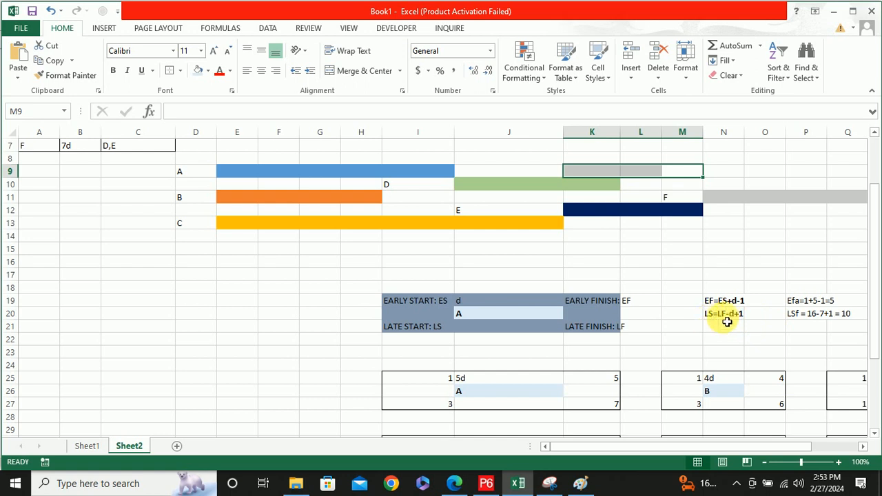
scroll(262, 215, up, 1)
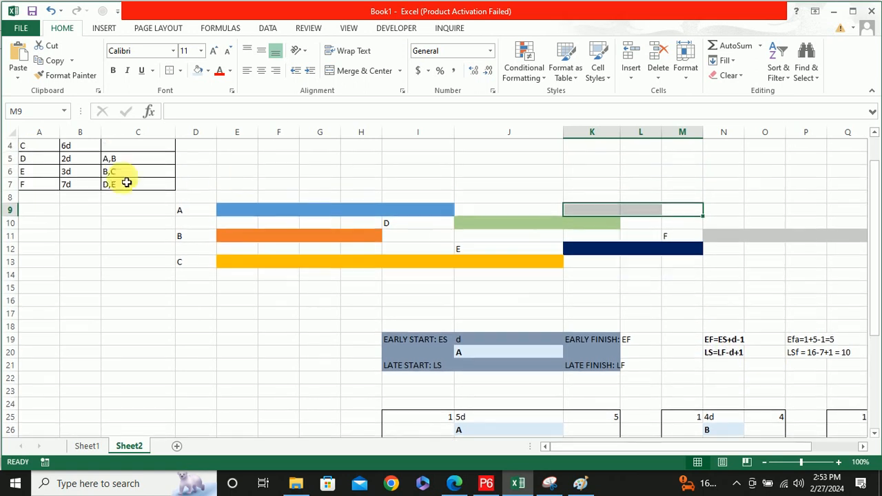
Compare the dates in the activity nodes with the bar chart and the predecessors in the activity table
scroll(575, 292, down, 3)
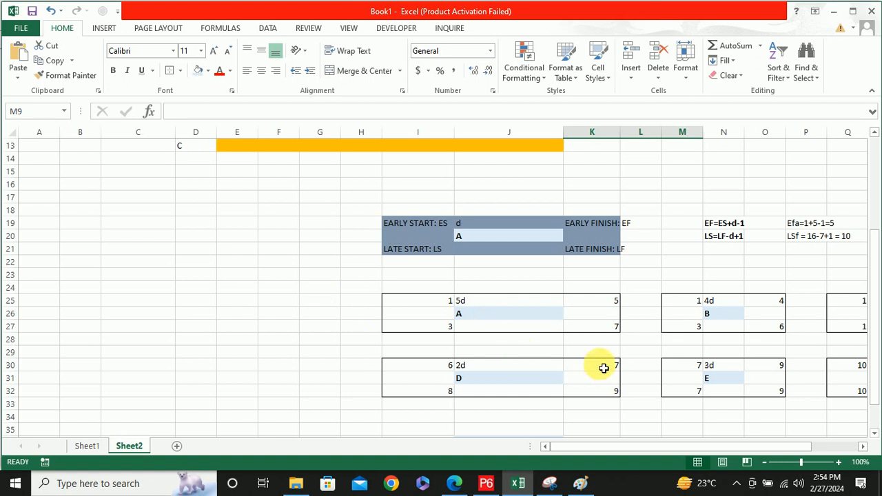
scroll(582, 351, up, 4)
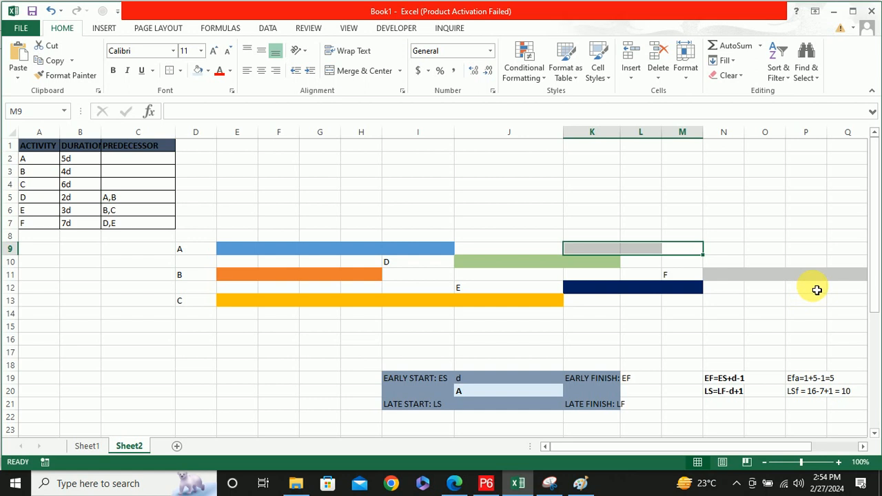
scroll(815, 289, down, 1)
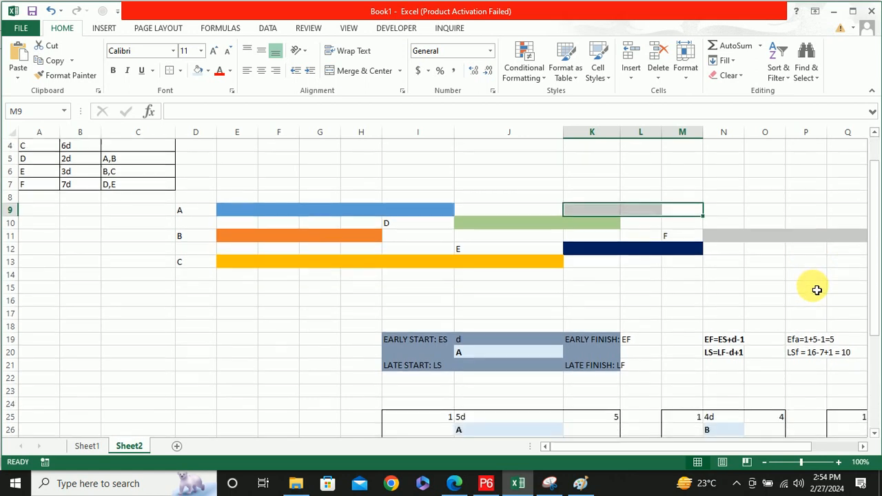
scroll(741, 279, down, 1)
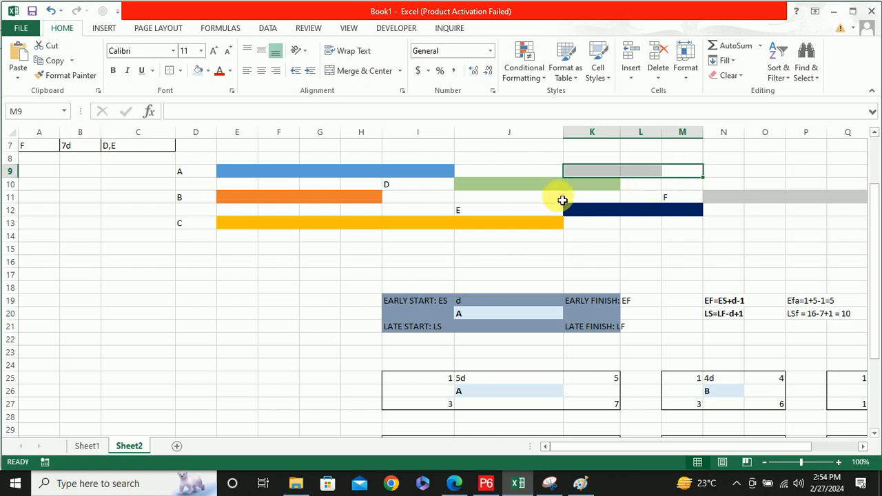
scroll(563, 200, down, 4)
scroll(613, 256, up, 4)
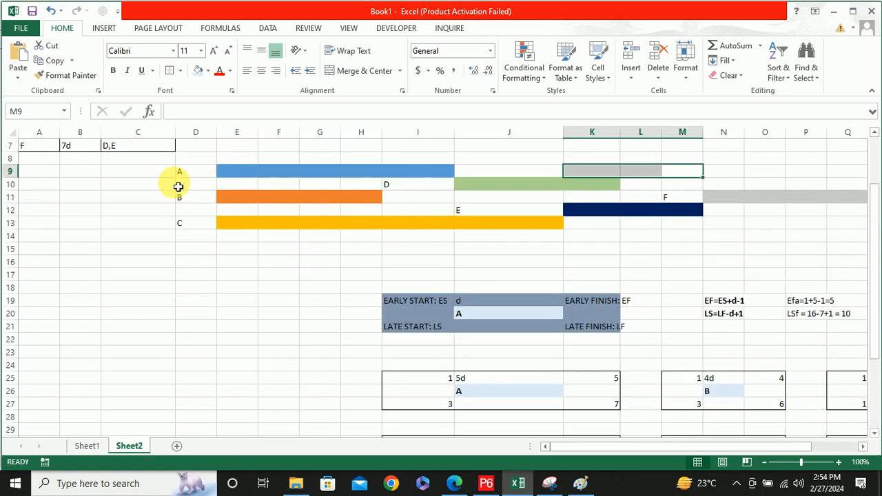
scroll(150, 183, up, 2)
scroll(125, 206, down, 1)
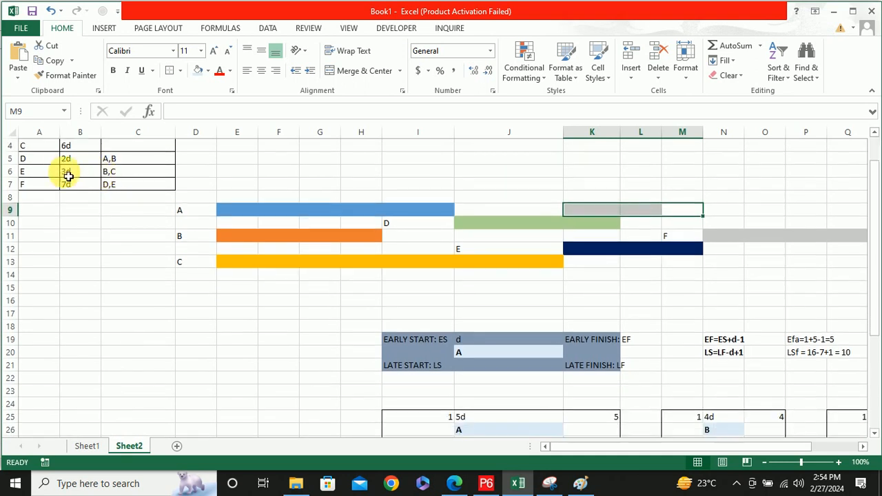
Trace activity E from the table to its bar and examine activity C's late finish in S27 and late start in Q27
click(49, 173)
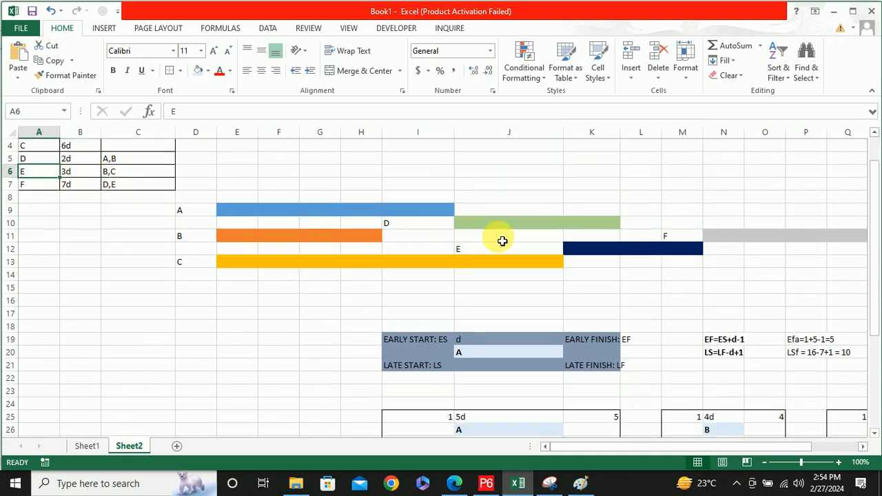
click(541, 250)
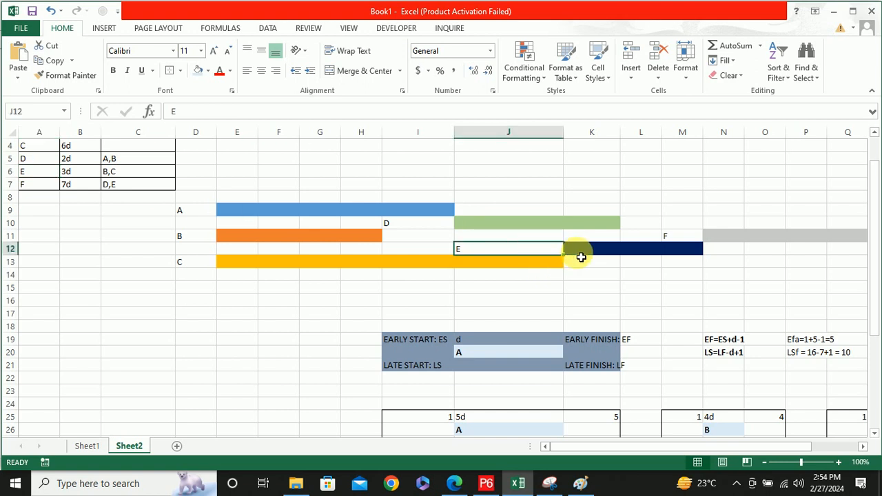
scroll(579, 256, down, 3)
scroll(581, 257, down, 2)
drag(661, 447, 718, 449)
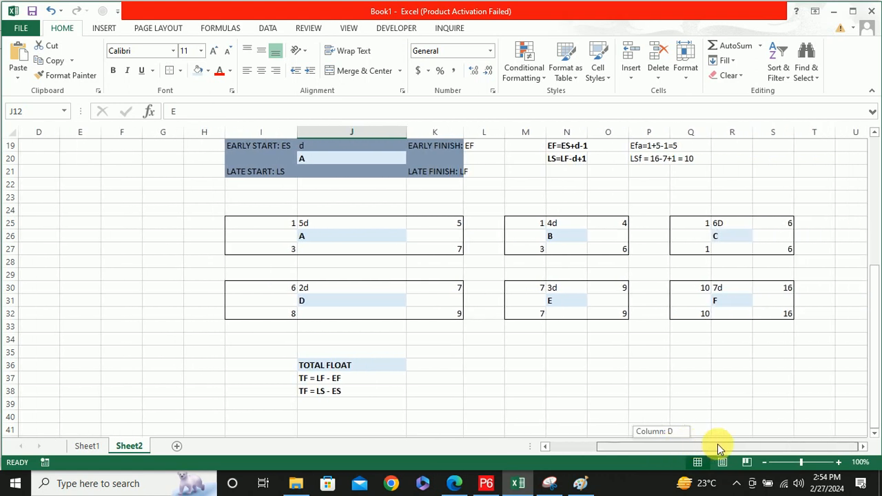
click(783, 254)
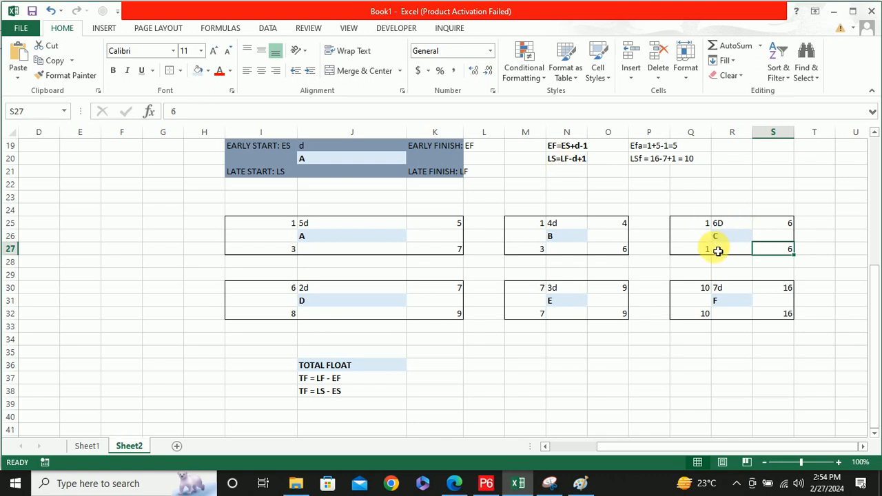
click(684, 256)
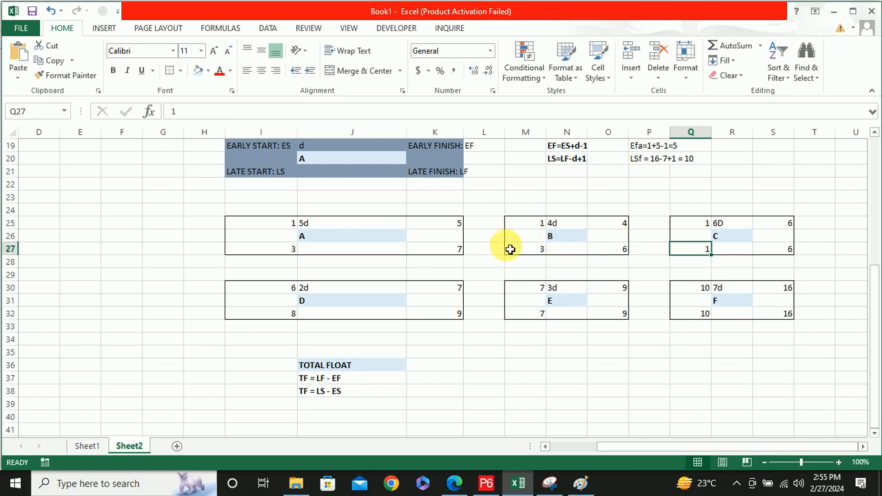
Review activity D in the table against the span K9:M9 above its bar and the activity nodes
scroll(220, 204, up, 6)
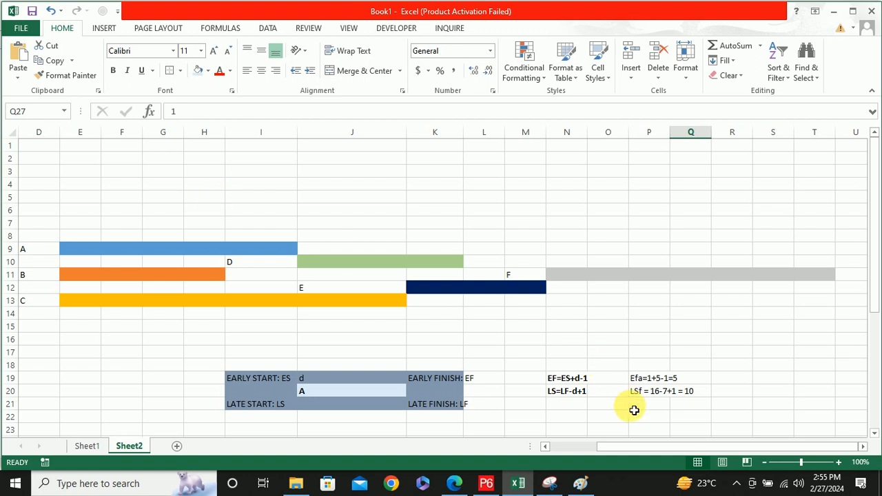
drag(666, 449, 583, 451)
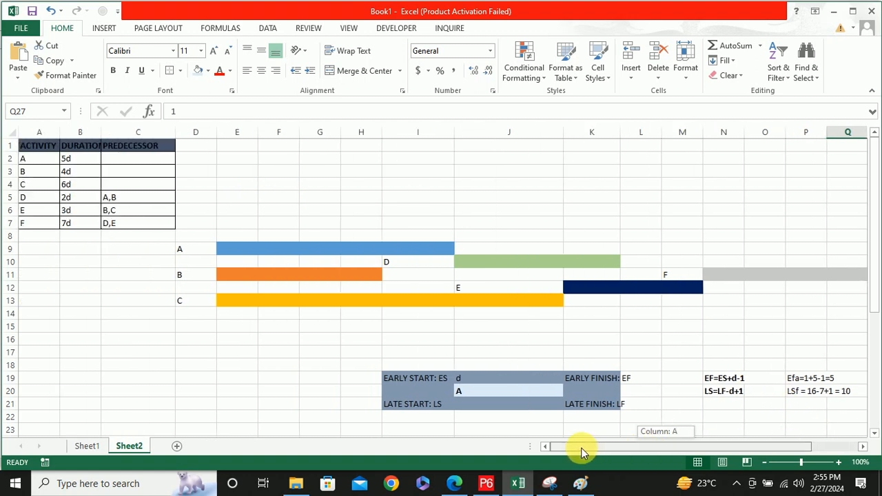
click(39, 202)
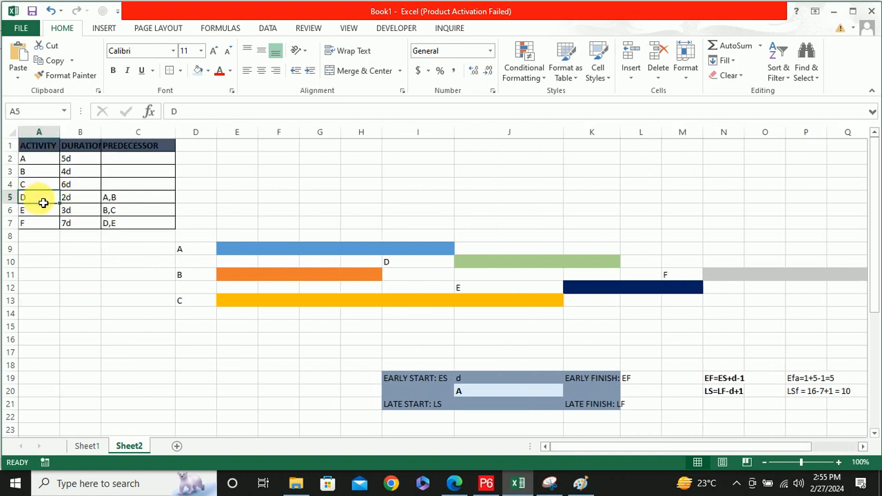
drag(693, 250, 581, 248)
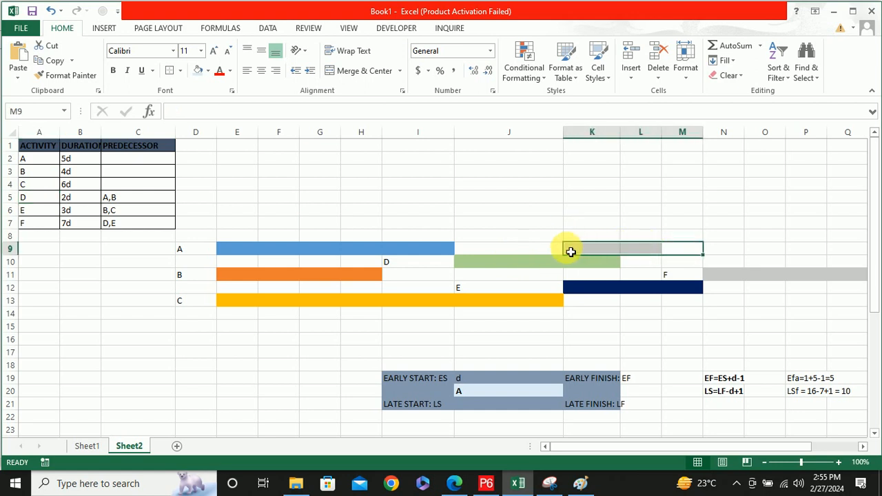
scroll(569, 251, down, 4)
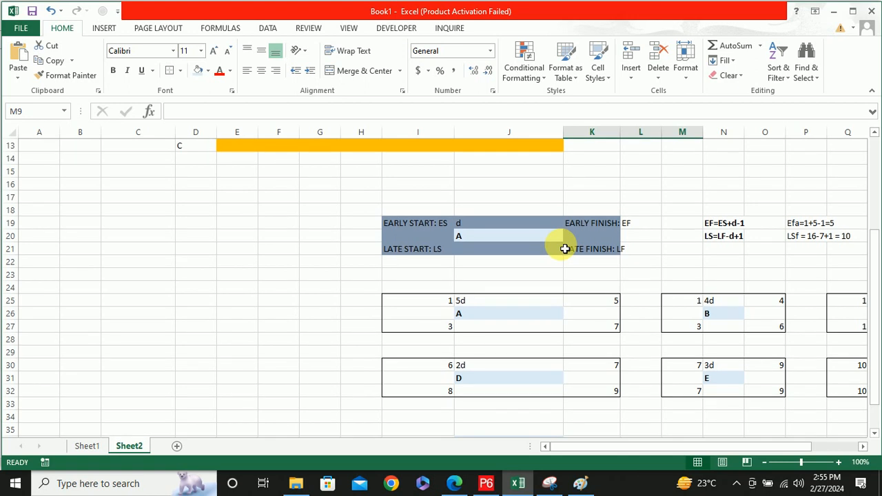
Compare the late starts of activities B in M27 and A in I27 with the activity table and bar chart
scroll(565, 249, up, 4)
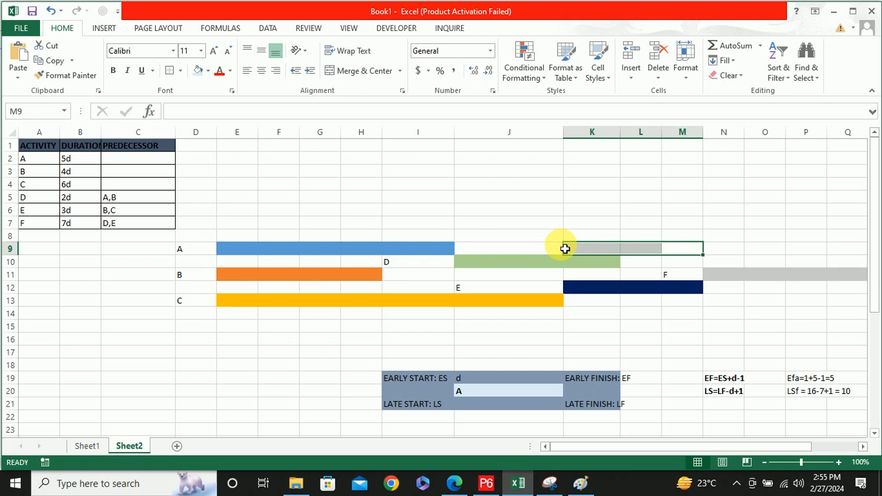
scroll(565, 249, down, 5)
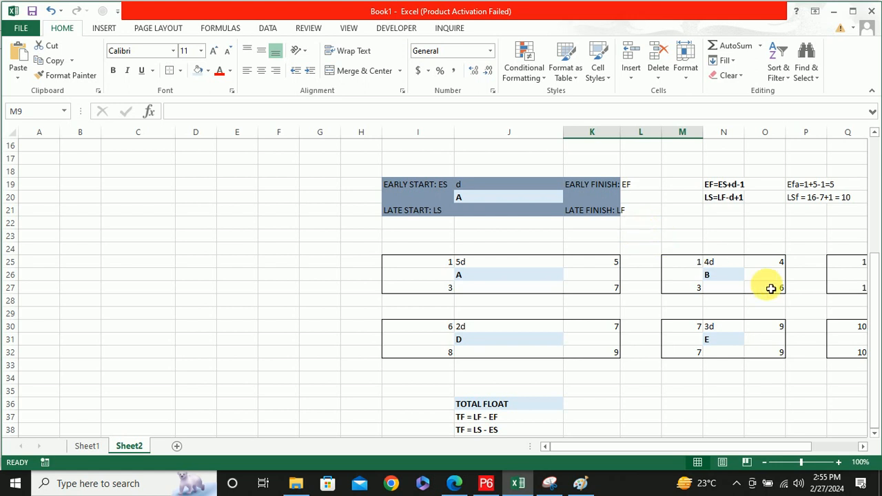
click(697, 289)
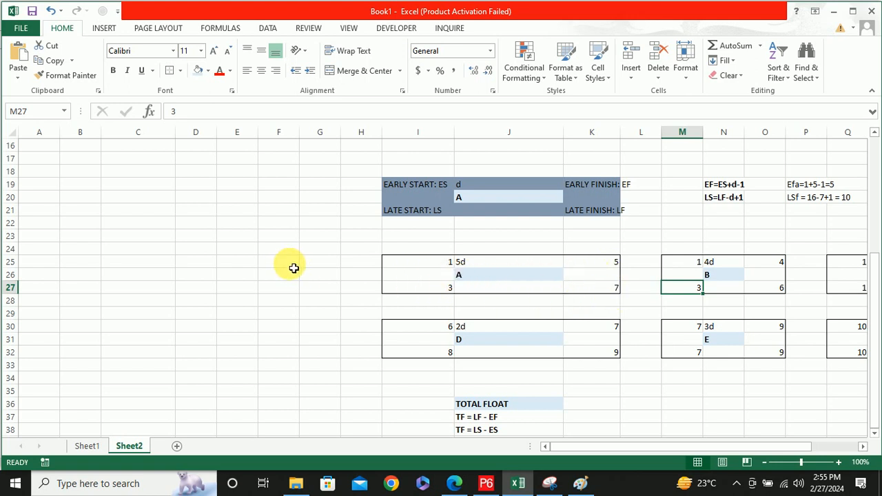
scroll(290, 266, up, 1)
scroll(290, 267, up, 4)
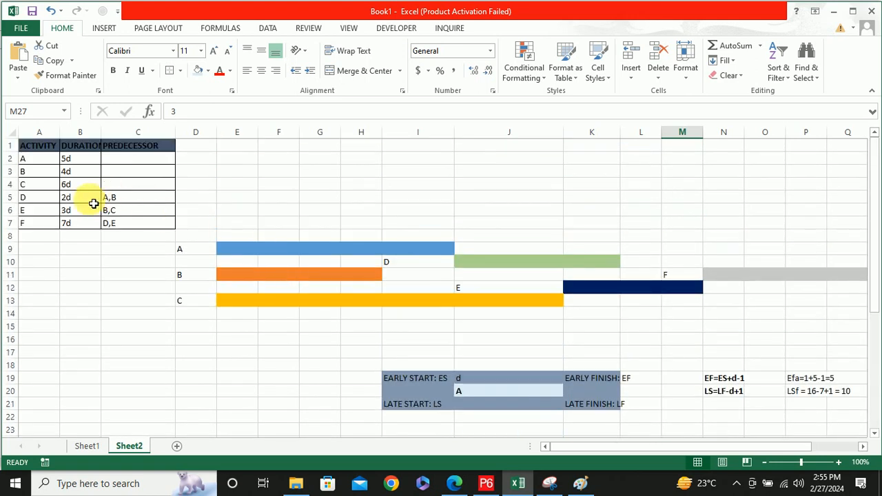
scroll(144, 201, down, 1)
scroll(144, 199, up, 1)
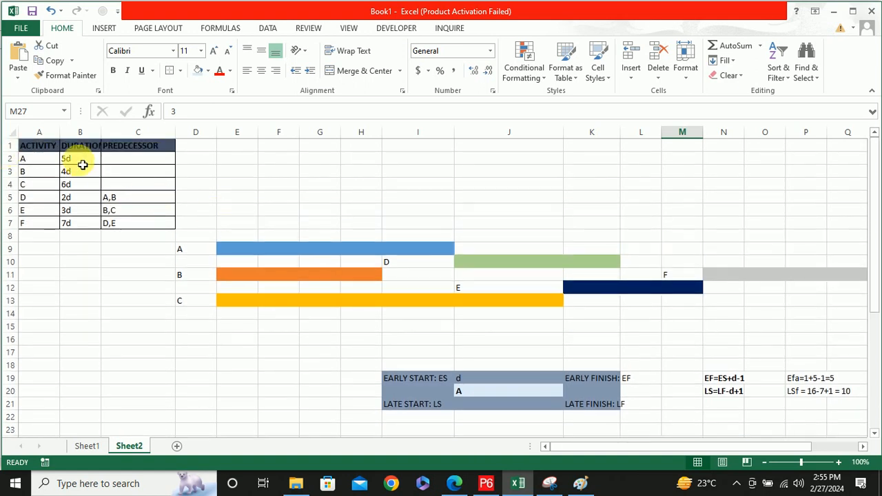
scroll(375, 269, down, 4)
scroll(387, 277, down, 2)
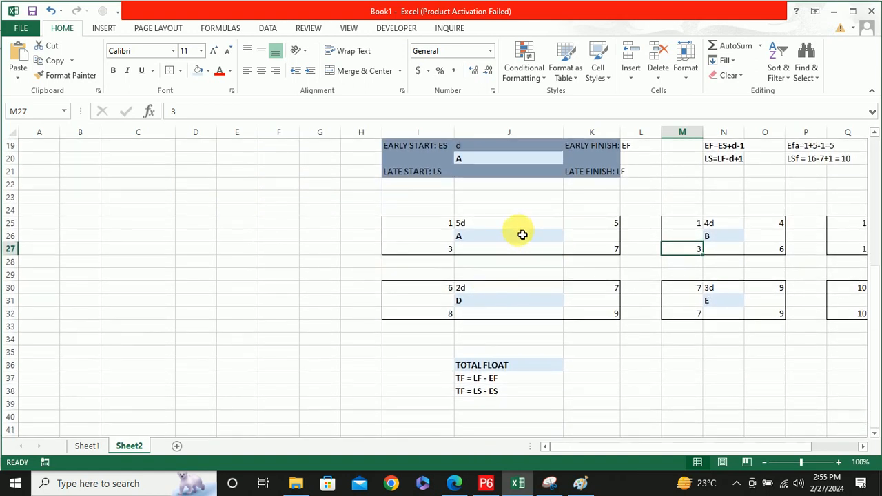
click(446, 253)
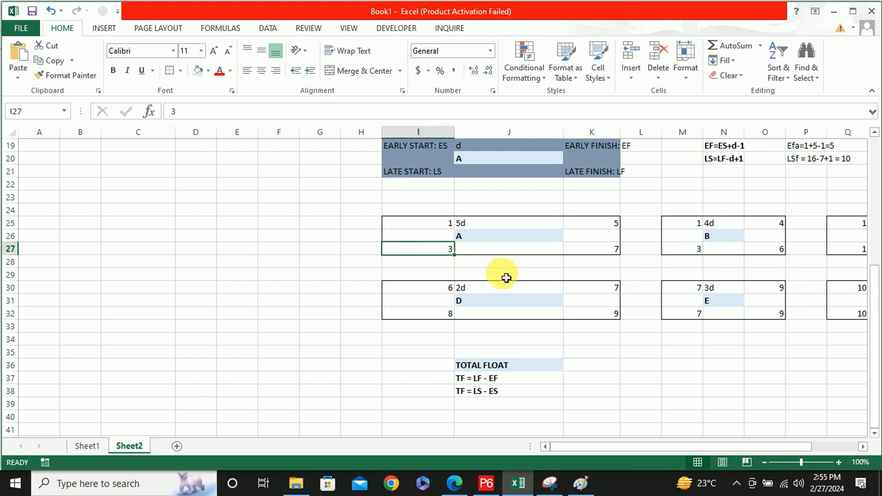
Compare activity F's early and late dates using the total float formulas and enter its float as 0d in R32
drag(652, 447, 702, 447)
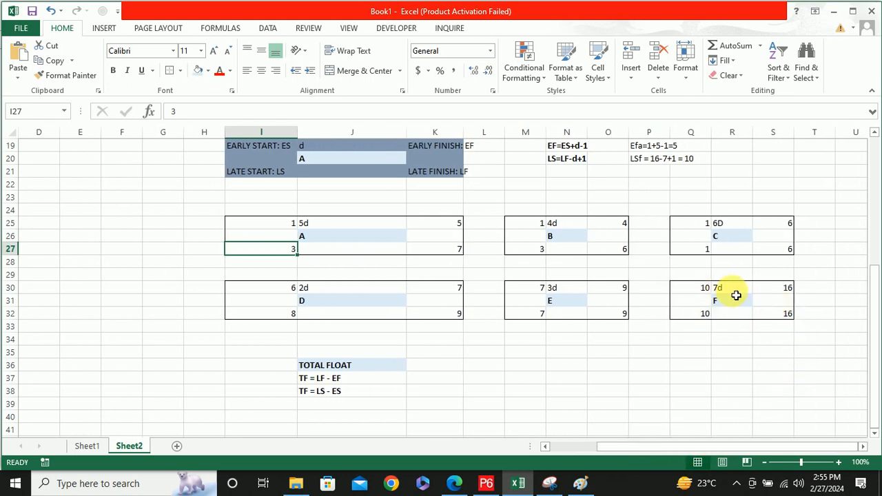
click(688, 292)
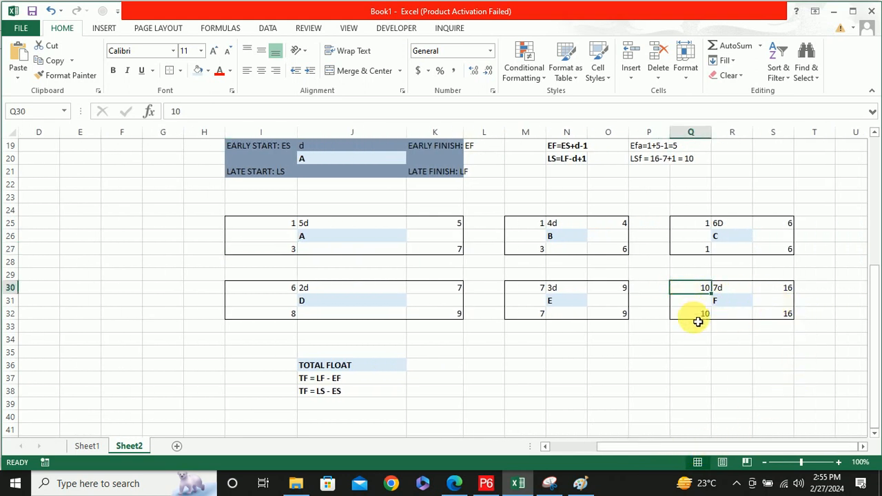
click(691, 316)
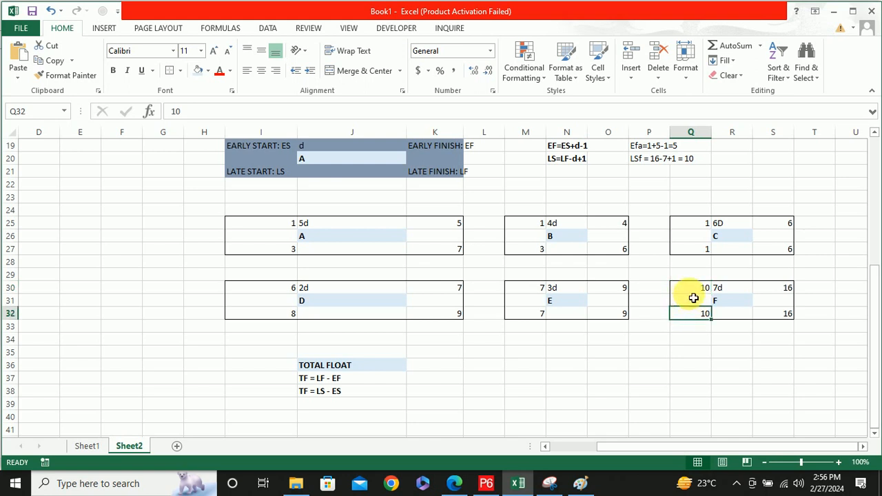
click(780, 289)
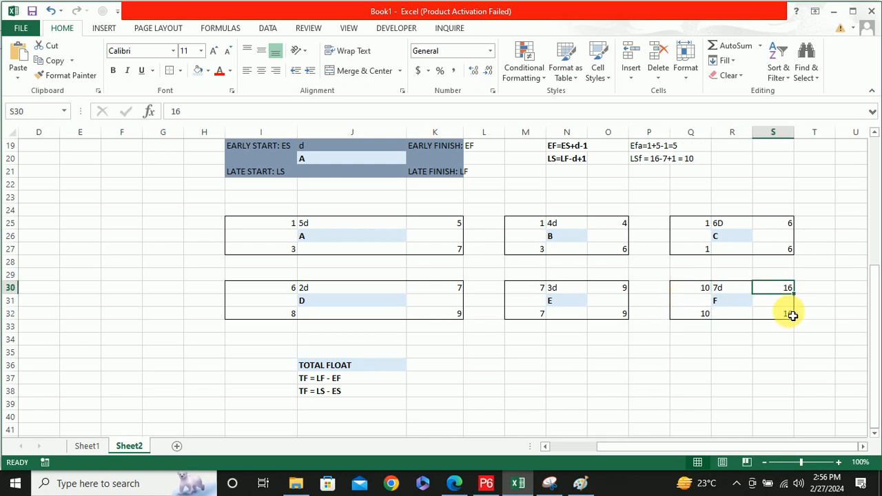
click(791, 316)
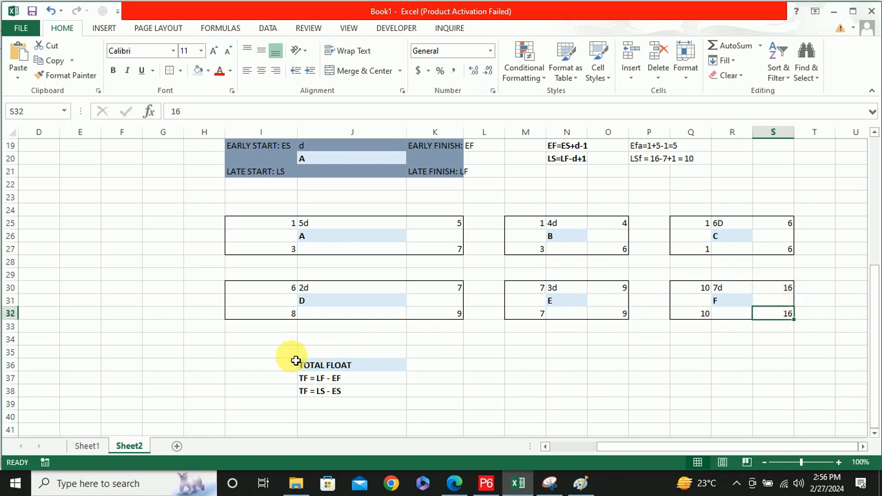
click(316, 369)
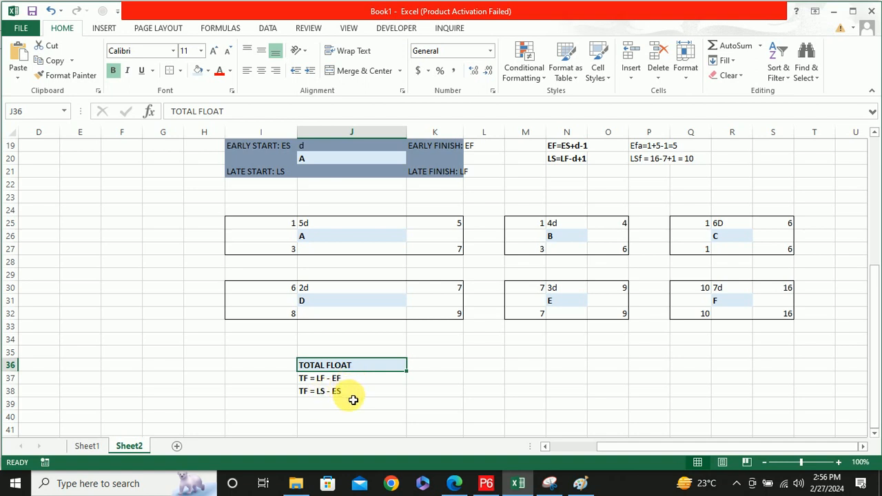
click(735, 317)
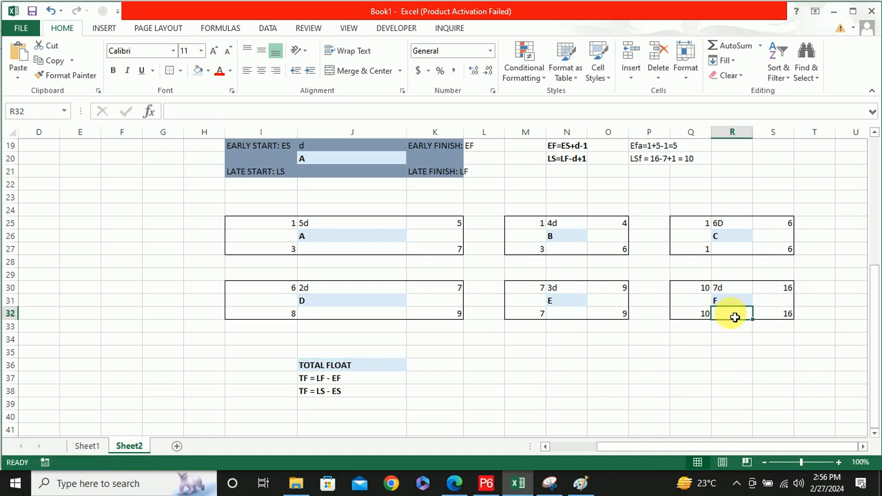
double_click(735, 317)
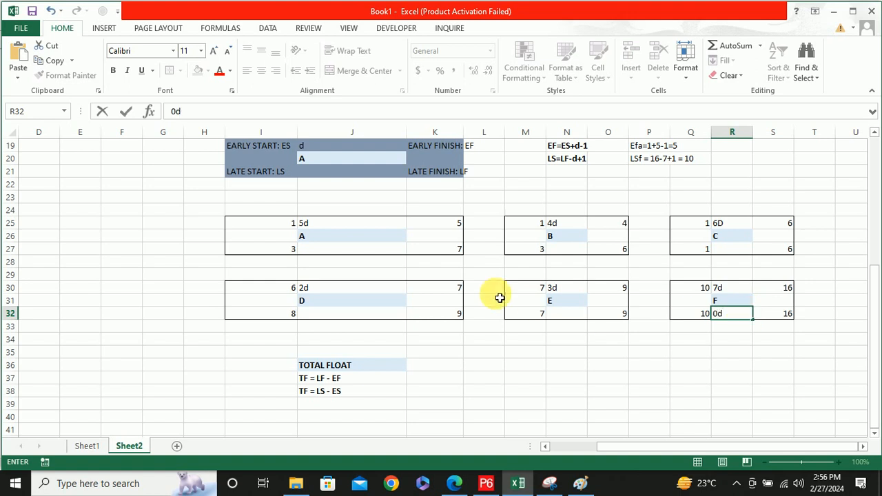
Label the legend node's empty cell J21 as FLOAT and change the label in J19 to DURATION d
click(334, 176)
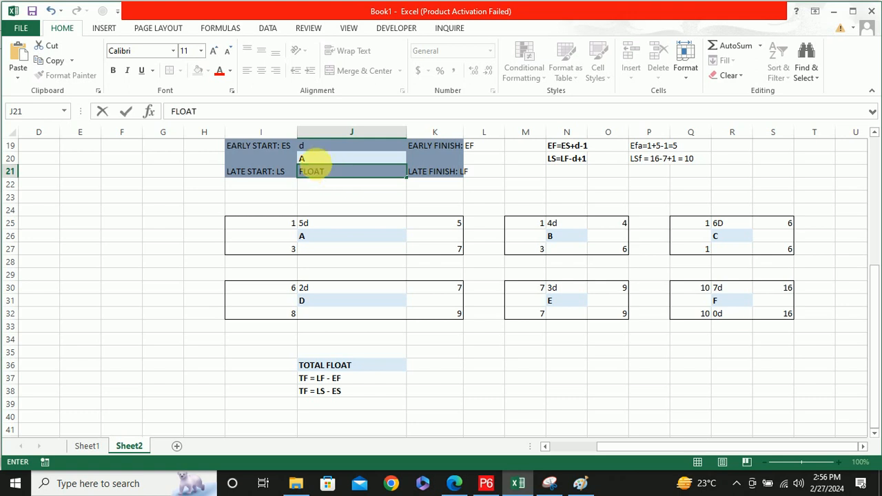
double_click(314, 148)
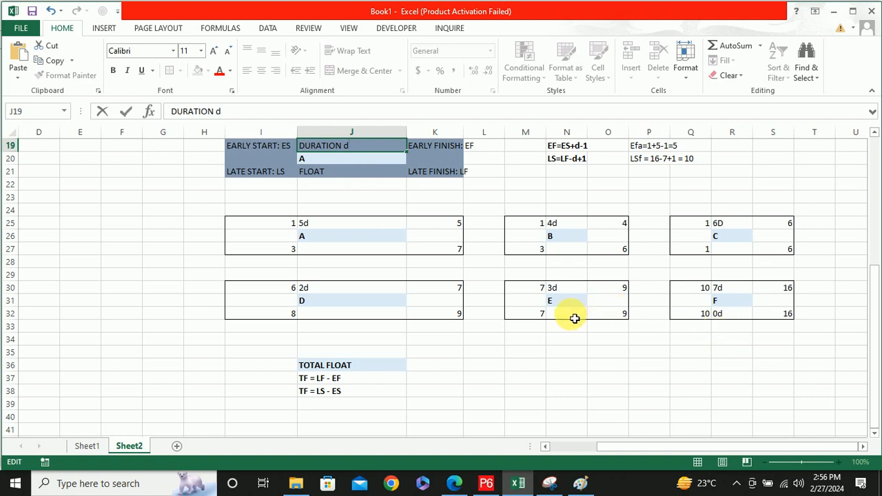
Check activity F's float against its early and late starts in Q30 and Q32 and finishes in S30 and S32
click(700, 292)
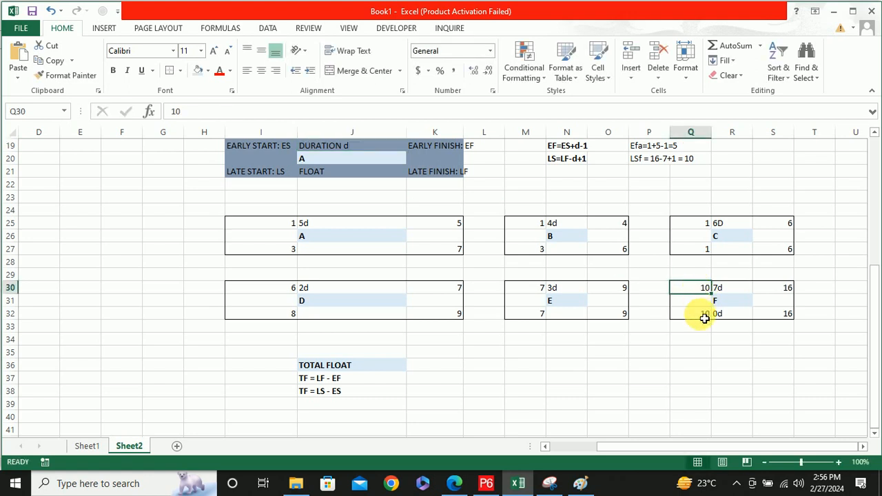
click(702, 320)
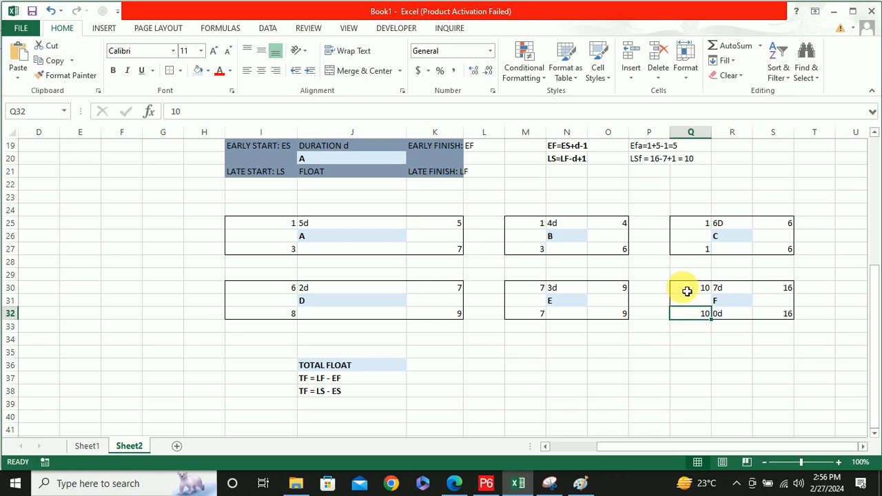
click(784, 315)
click(783, 290)
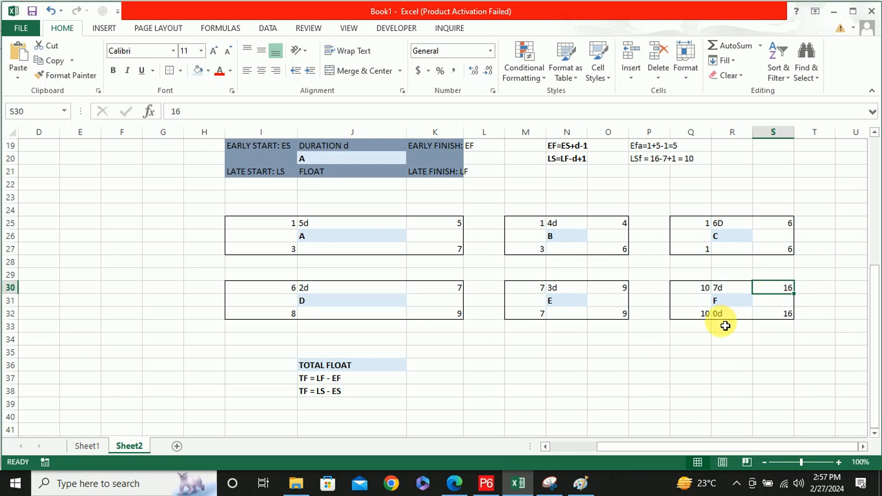
Enter the total floats of activity E as 0d in N32 and activity D as 2d in J32
click(561, 315)
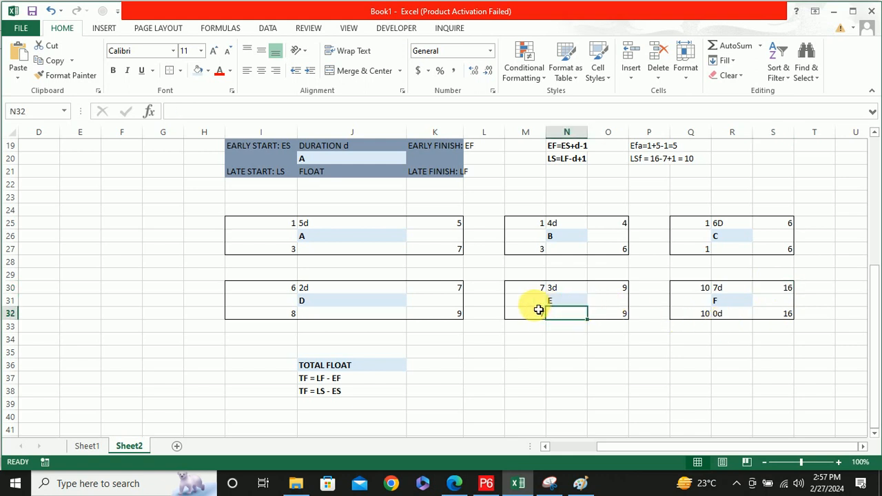
text(0d)
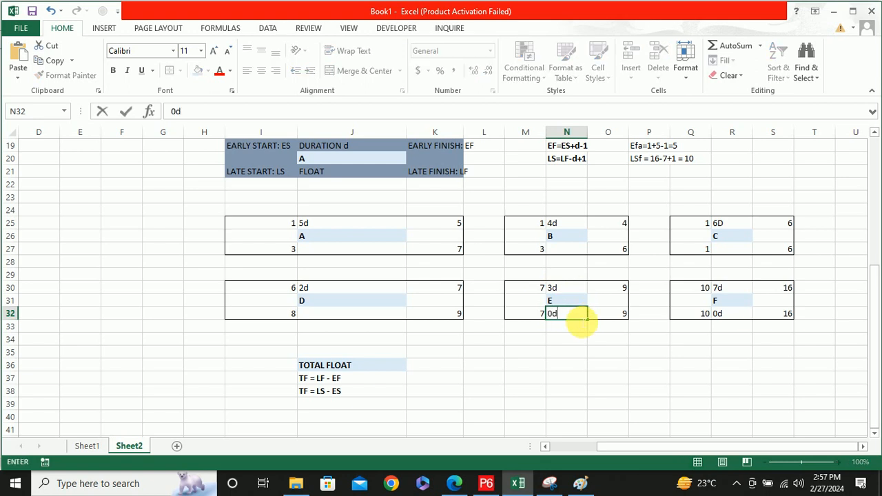
double_click(354, 320)
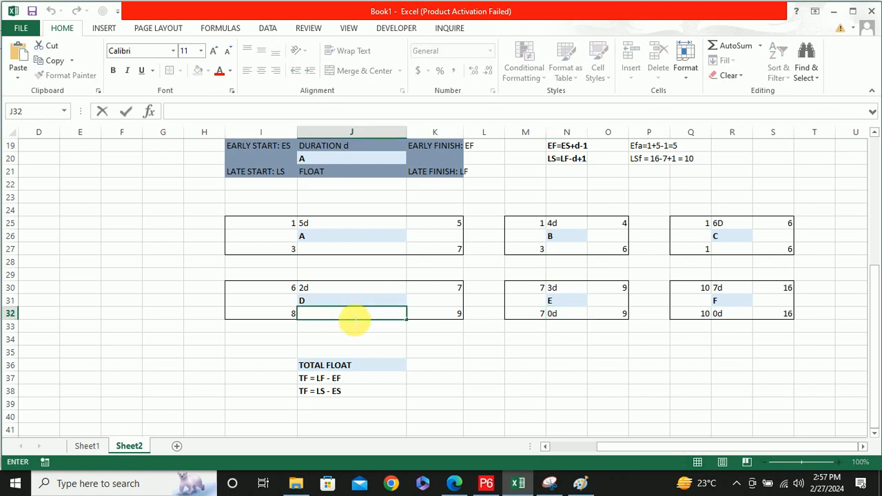
text(2d)
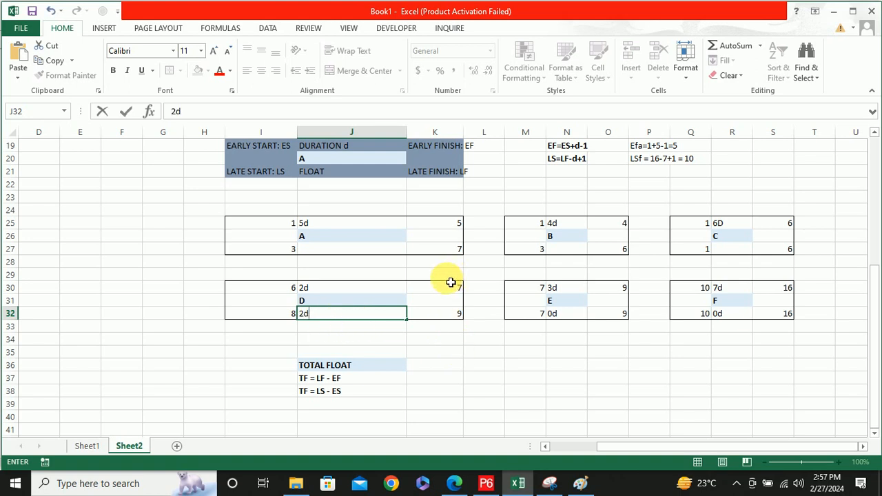
Enter the total floats of the upper nodes: 0d for C in R27, 2d for B in N27 and 2d for A in J27
click(747, 250)
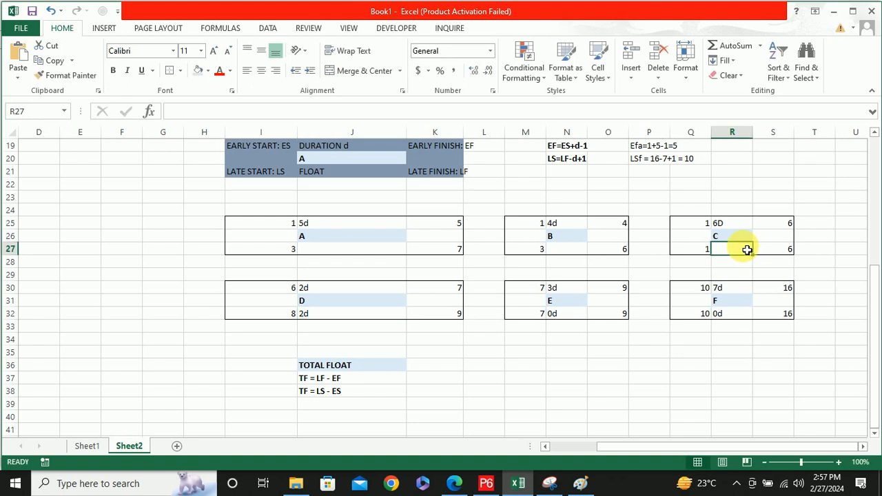
text(0d)
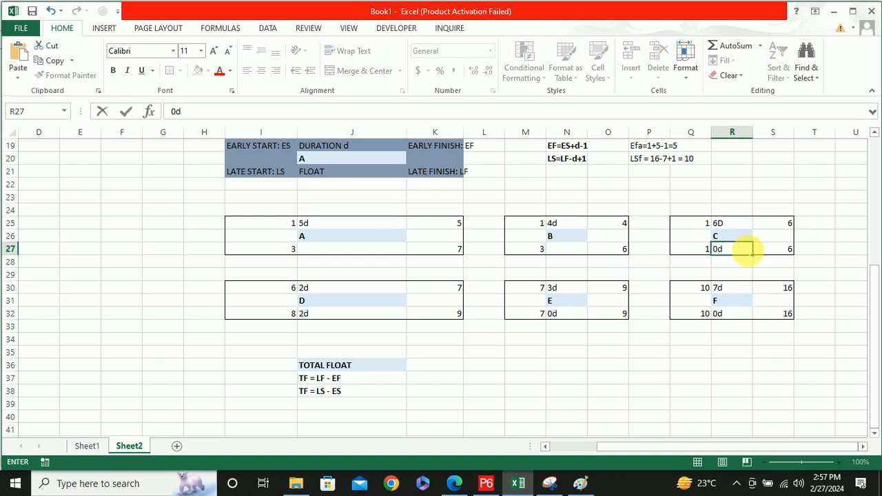
click(566, 253)
text(2)
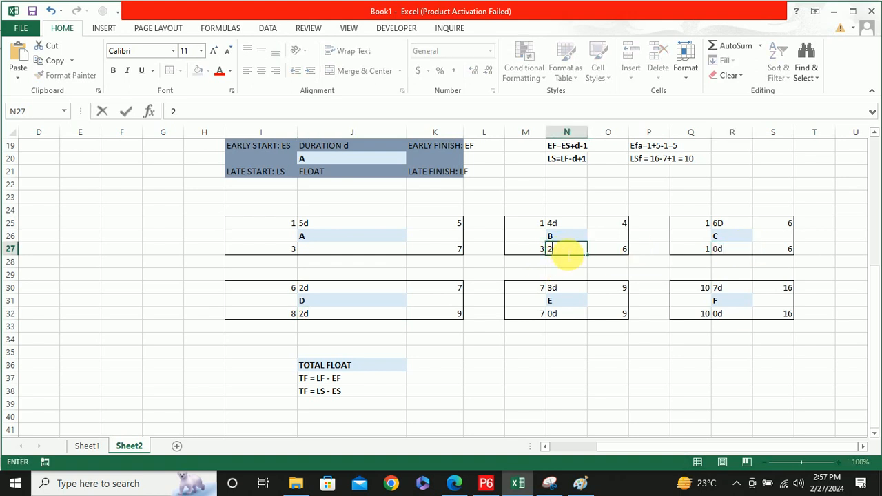
text(d)
click(331, 252)
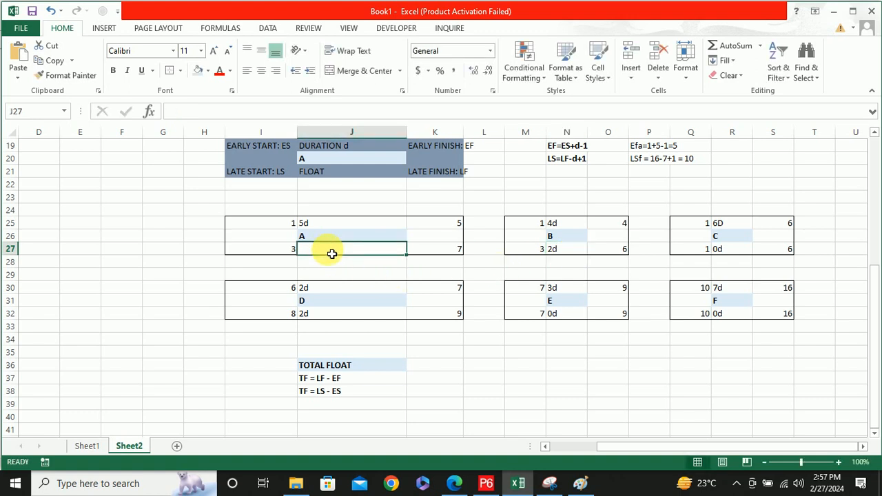
text(2d)
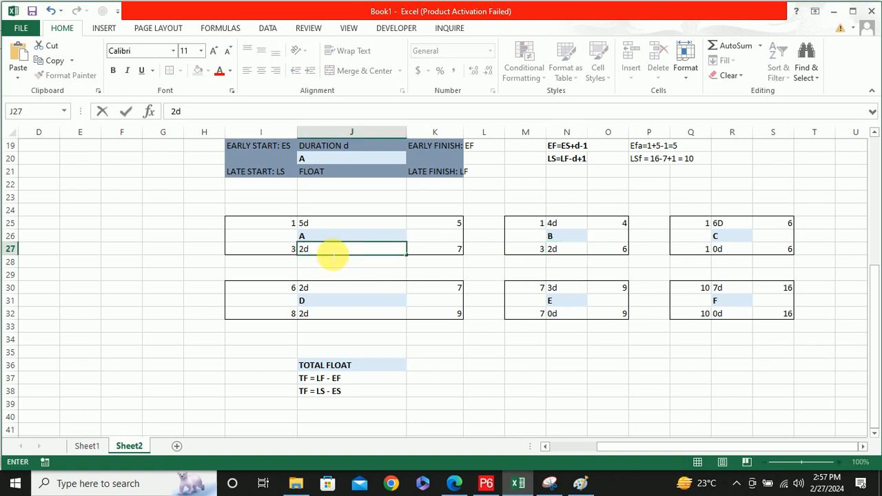
click(518, 341)
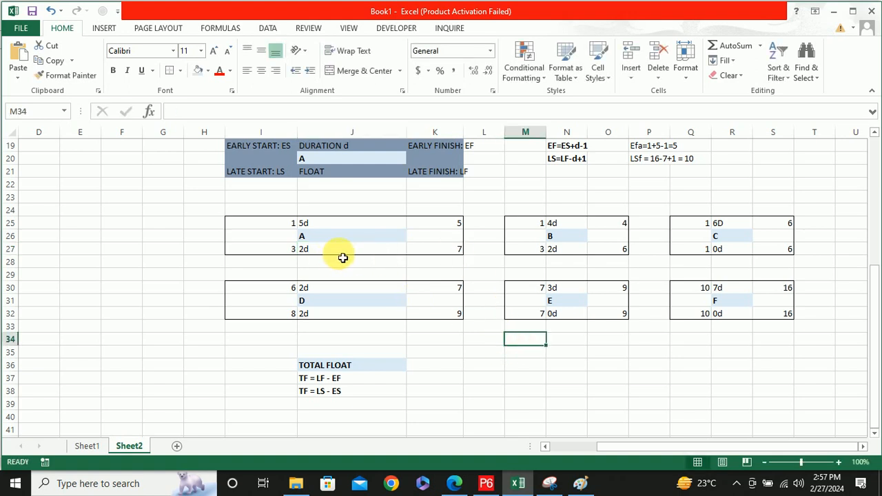
Review the total floats in the nodes of activities F, A, B and D, and compare them with the bar chart
click(730, 318)
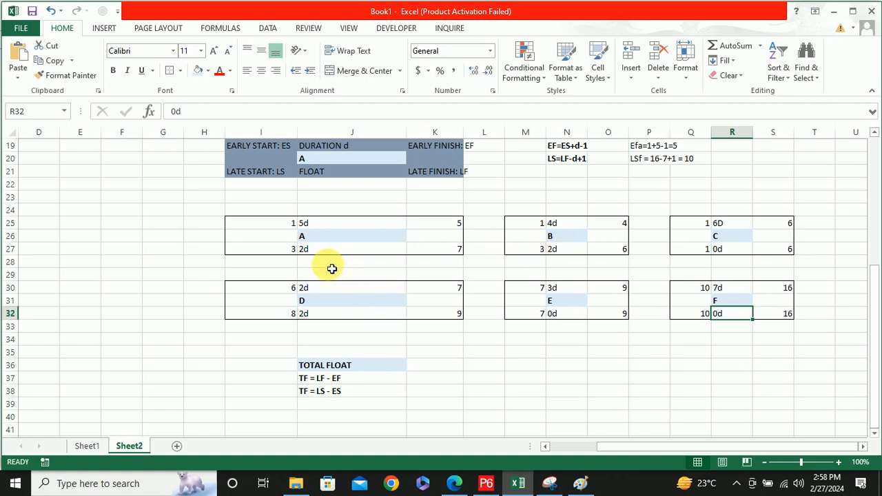
click(311, 254)
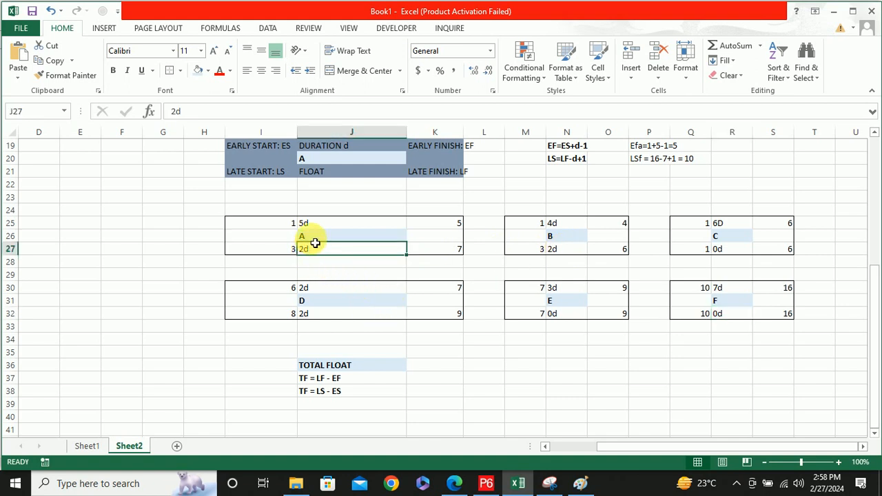
click(569, 253)
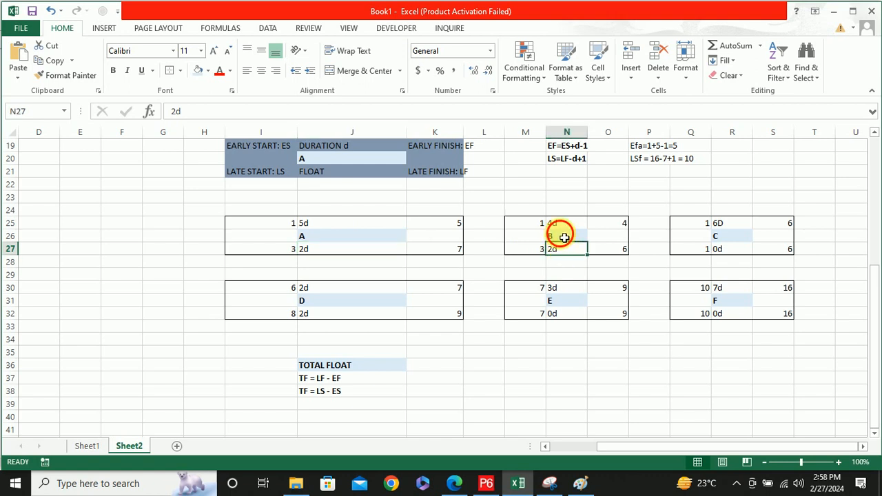
click(561, 235)
click(320, 304)
click(320, 317)
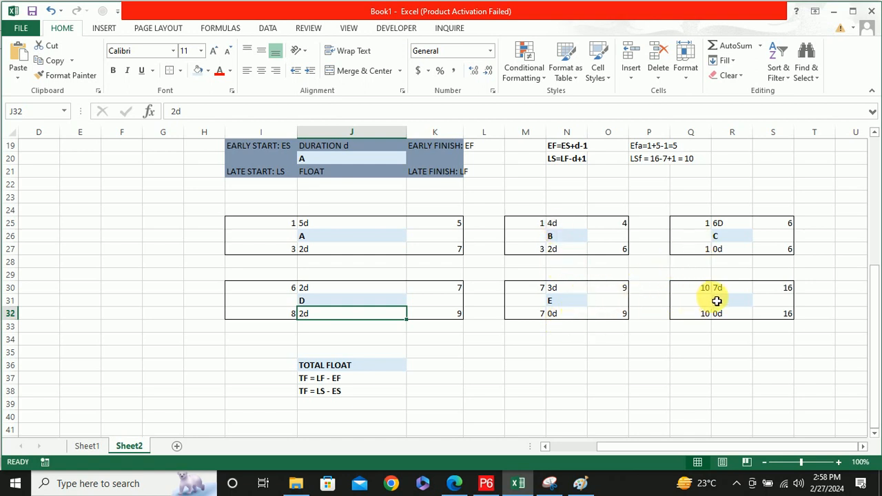
scroll(471, 307, up, 5)
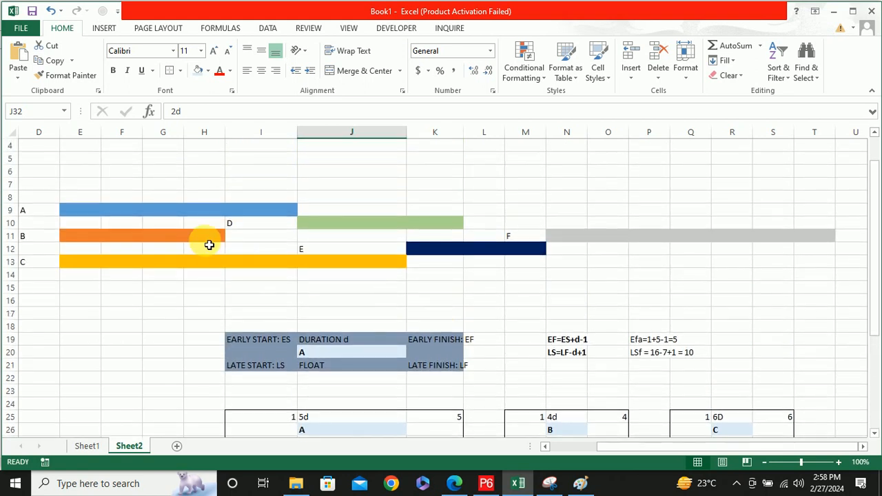
Widen column K so the EARLY FINISH: EF and LATE FINISH: LF labels fit inside the legend node
drag(659, 447, 599, 451)
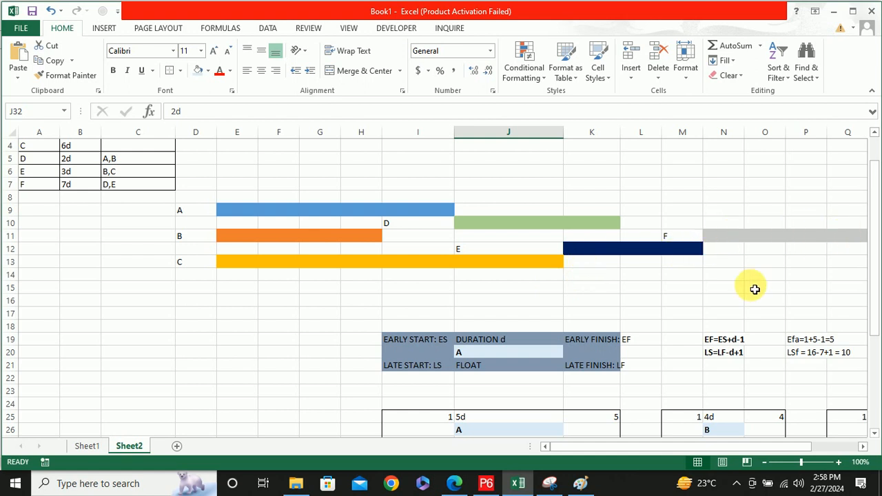
scroll(753, 289, down, 3)
drag(642, 452, 695, 446)
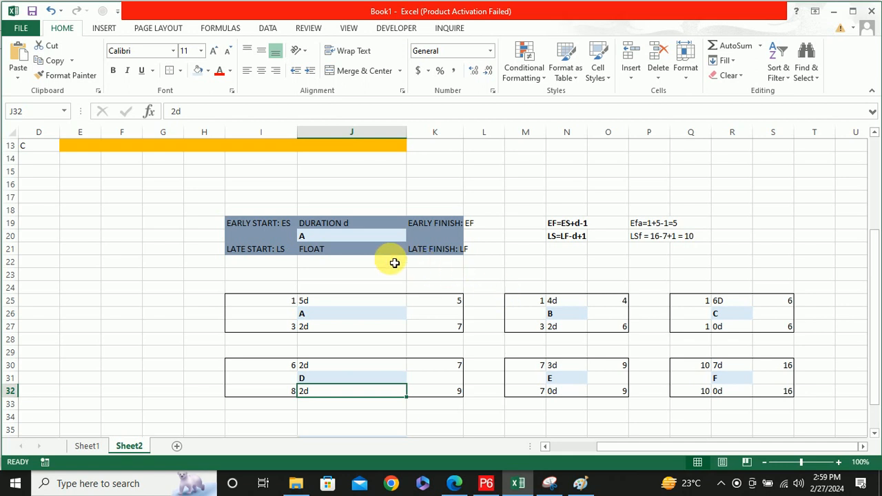
scroll(393, 263, up, 1)
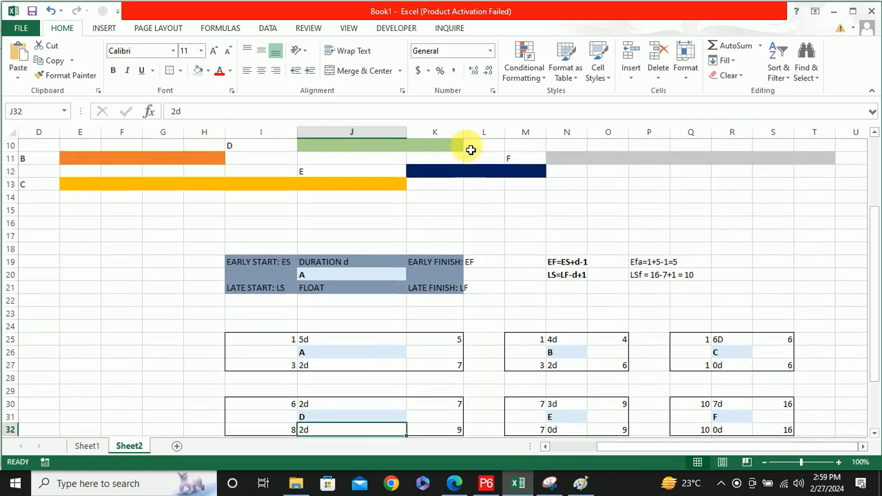
drag(469, 136, 499, 140)
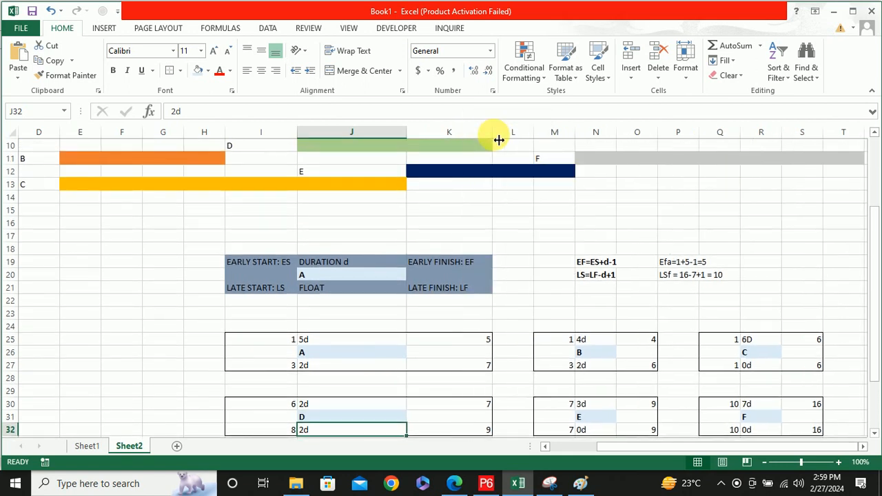
Examine the gap in row 11 between activity B's bar and the start of activity E's bar, using cells I11 and J11
scroll(551, 282, down, 1)
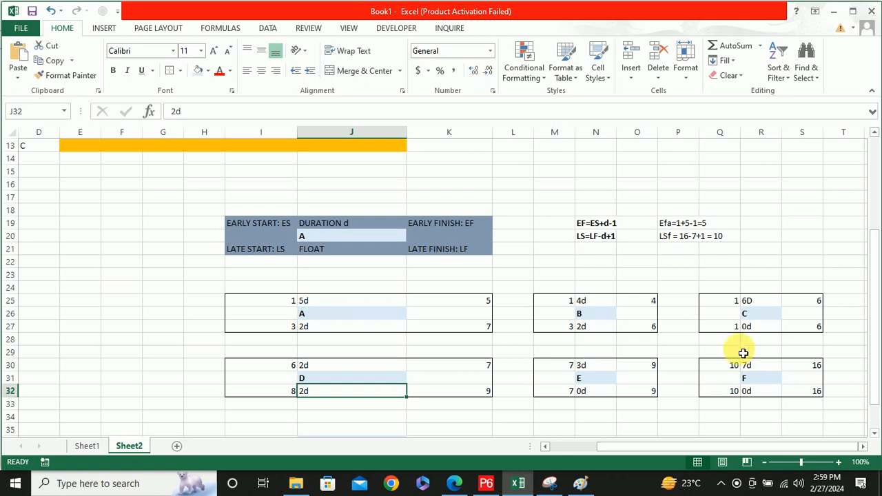
scroll(383, 158, up, 3)
scroll(262, 212, down, 1)
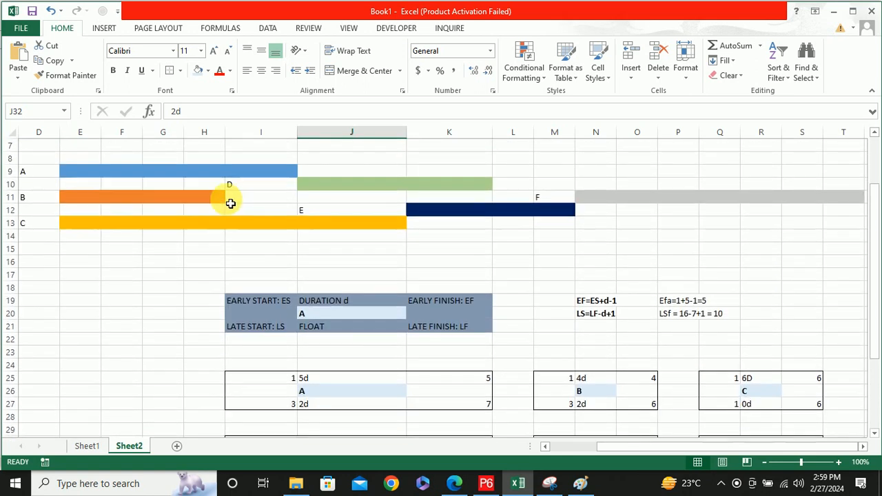
click(246, 197)
click(341, 207)
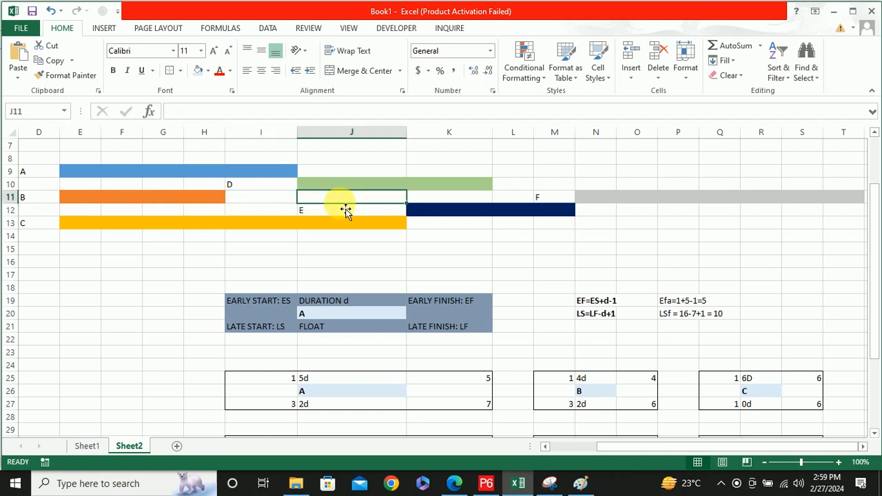
click(257, 202)
click(325, 204)
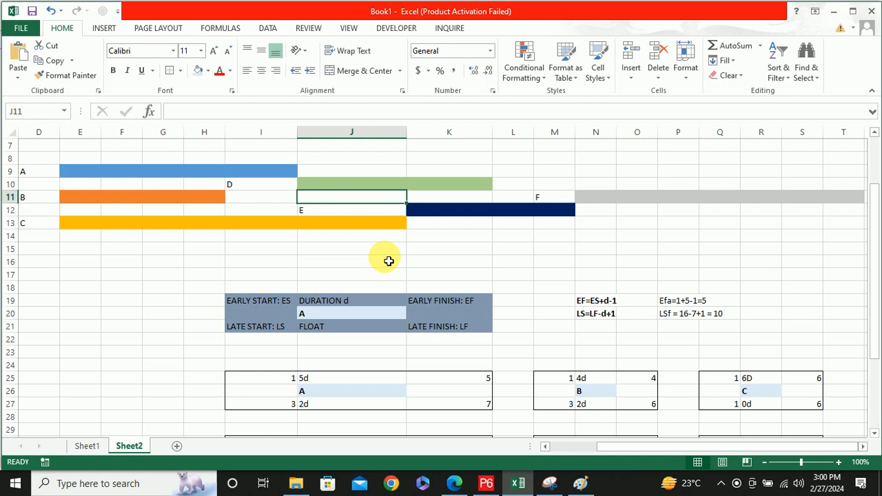
Check activity A's total float in J27 against the room its bar and activity D's bar have to shift in rows 9 and 10
scroll(316, 242, down, 1)
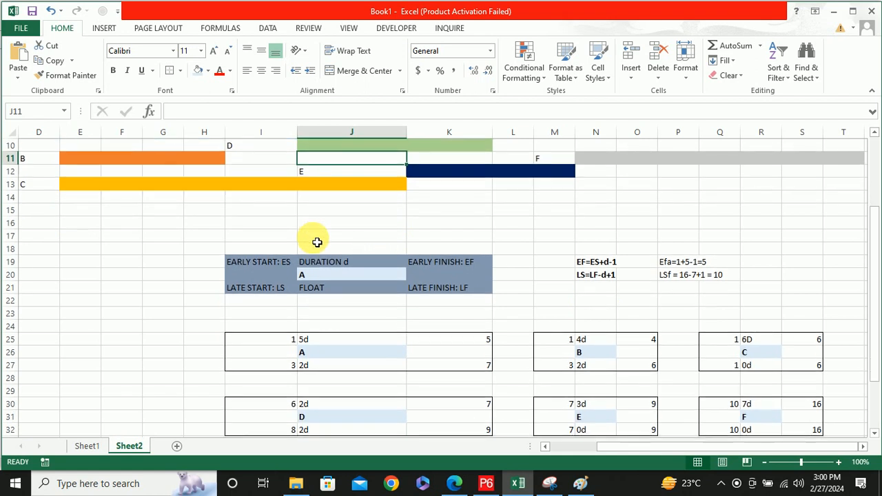
scroll(317, 242, down, 2)
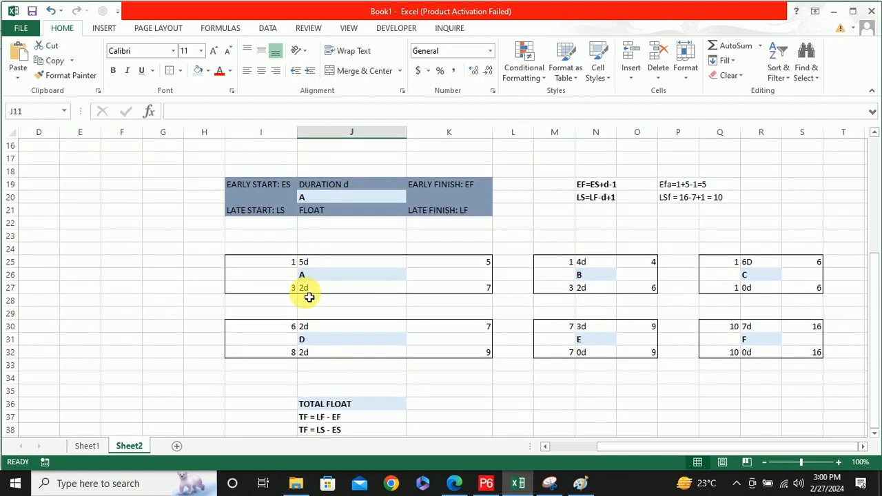
click(314, 290)
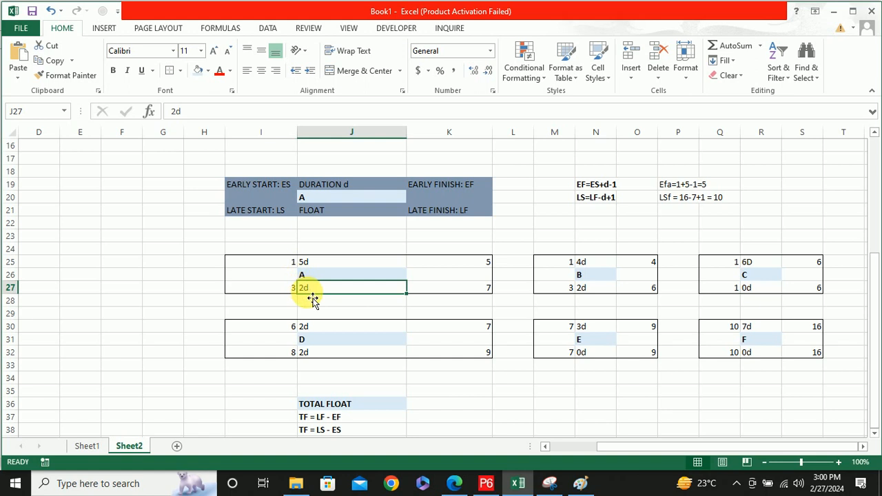
scroll(311, 298, up, 2)
scroll(311, 298, up, 2)
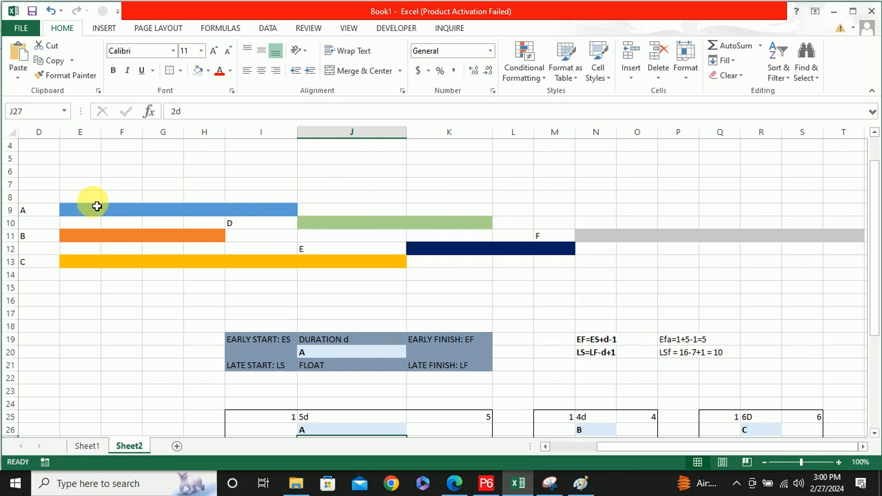
drag(169, 211, 433, 216)
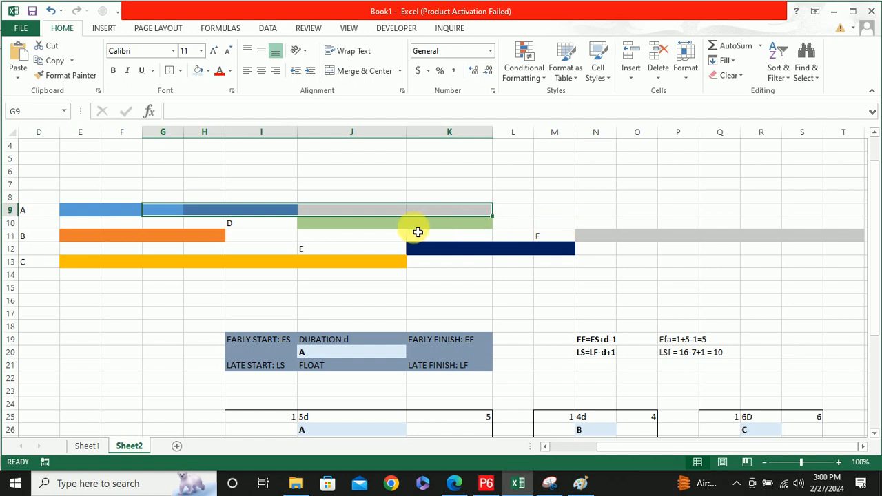
drag(415, 227, 552, 229)
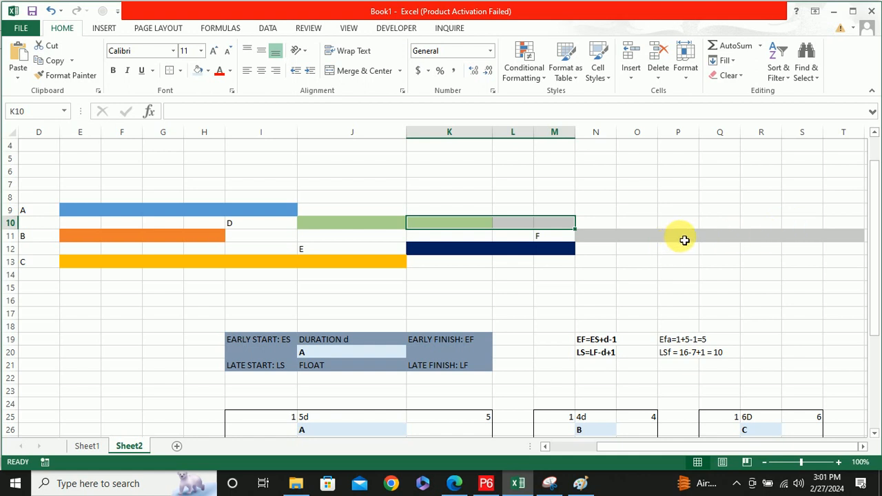
Compare the activity table and bar chart with the early and late dates in the nodes and the total float formulas
scroll(684, 240, down, 1)
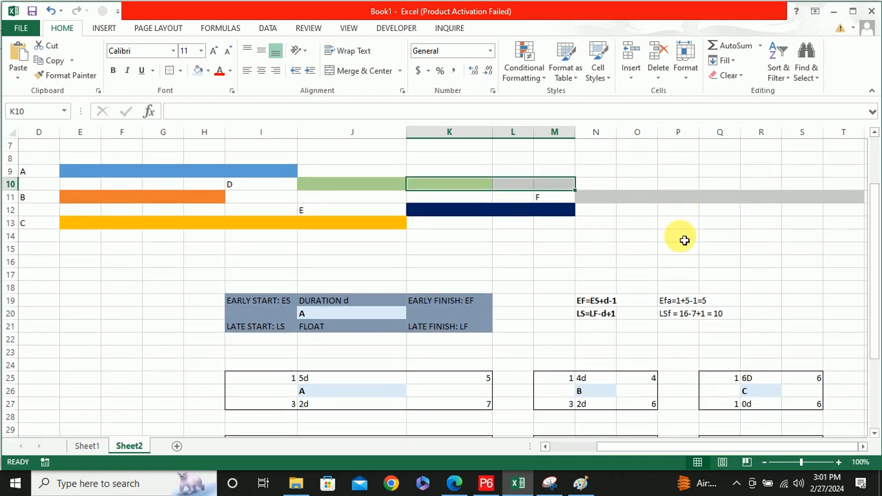
scroll(684, 240, down, 3)
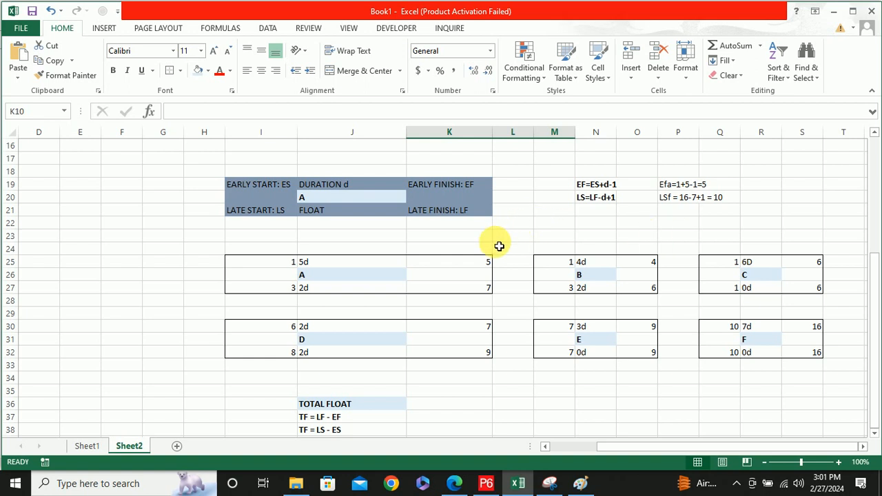
scroll(497, 245, up, 5)
scroll(498, 245, down, 2)
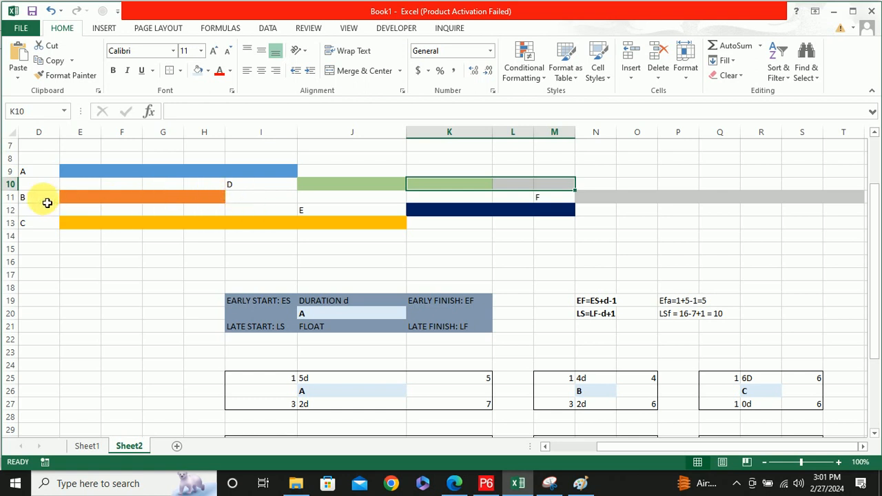
drag(653, 448, 541, 448)
scroll(173, 287, up, 2)
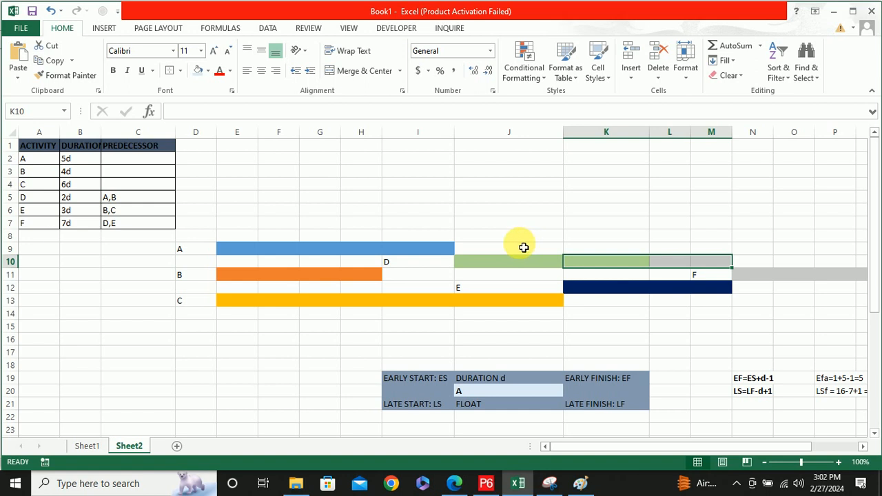
scroll(460, 256, down, 3)
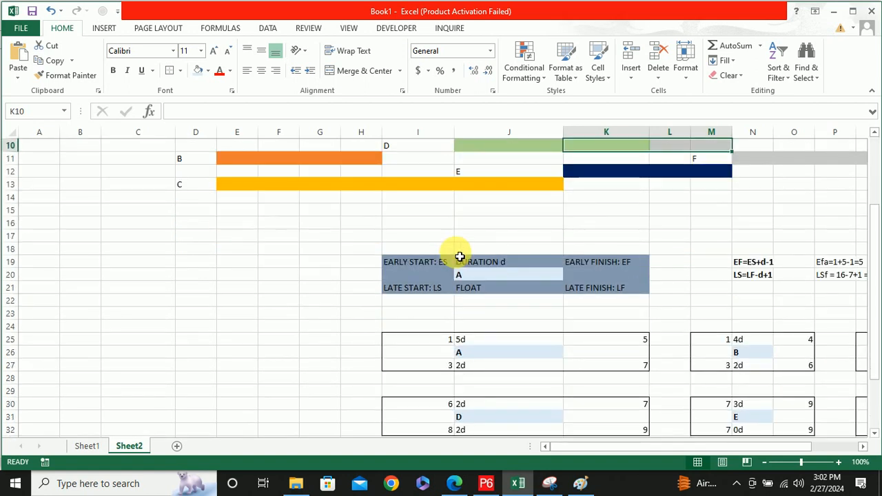
scroll(460, 256, up, 2)
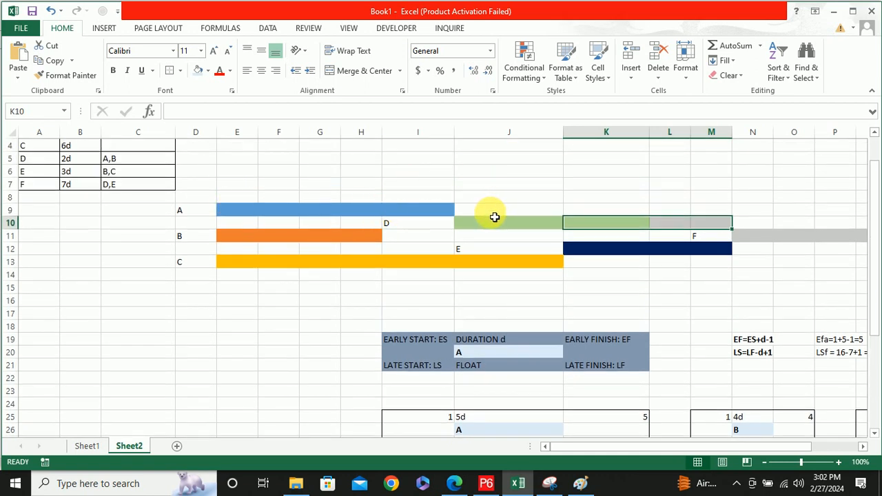
scroll(494, 217, down, 2)
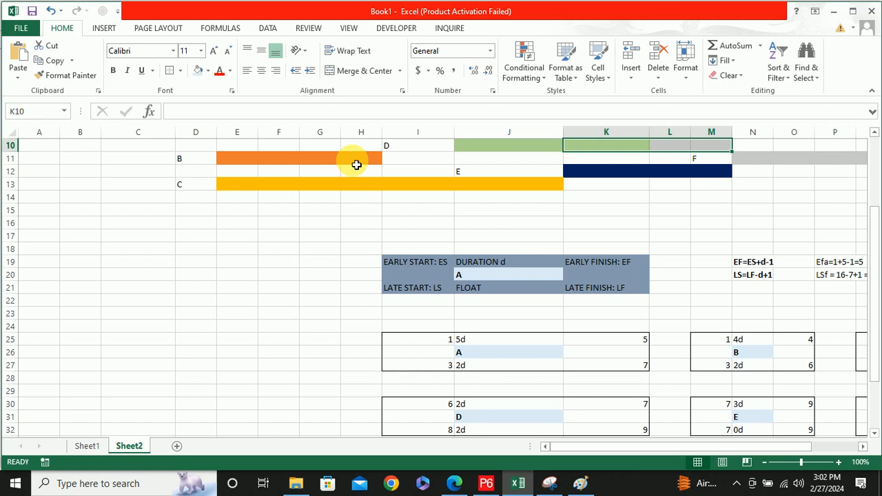
scroll(443, 205, down, 3)
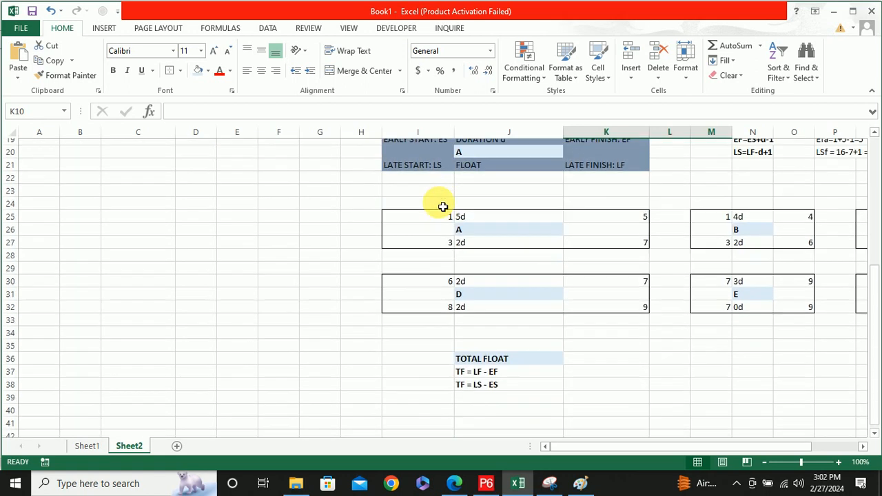
scroll(443, 206, down, 2)
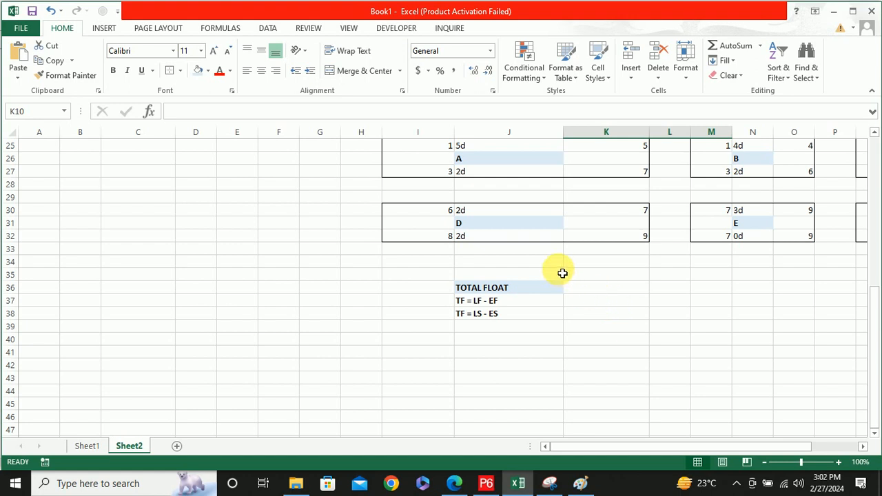
scroll(559, 271, up, 8)
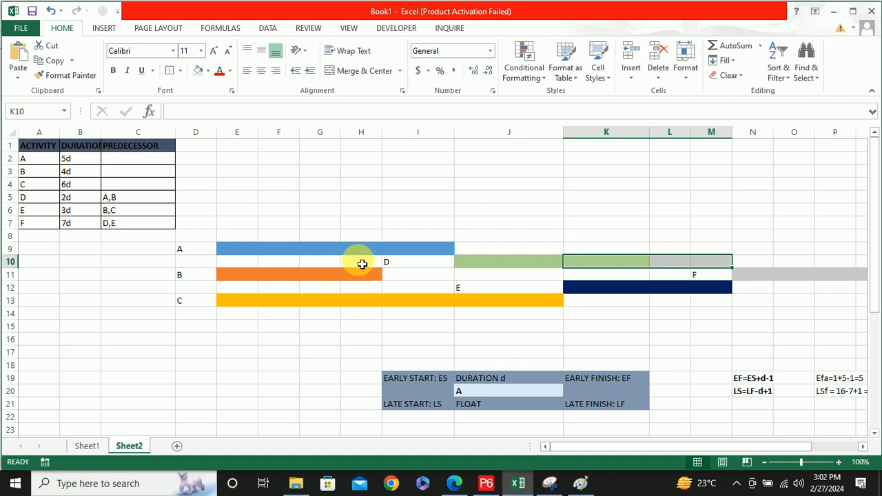
scroll(362, 264, down, 6)
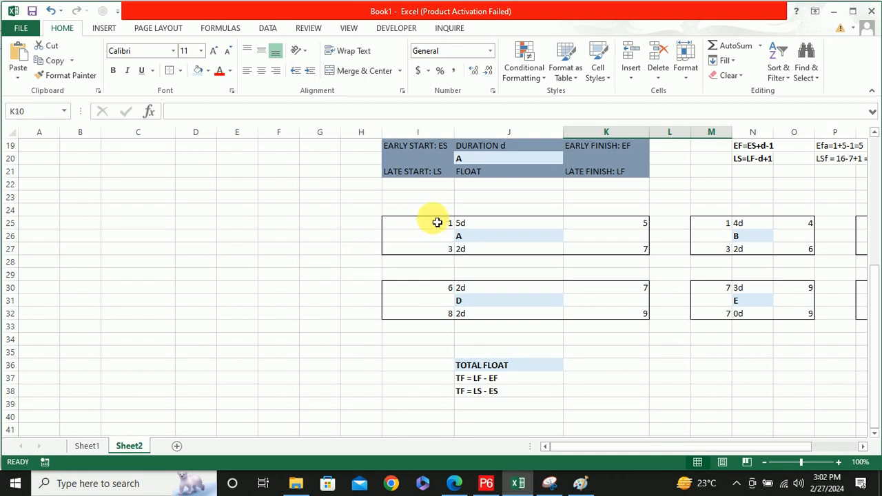
Review activity A's total float in J27, the legend node's FLOAT field in J21 and activity E's total float in N32
click(469, 254)
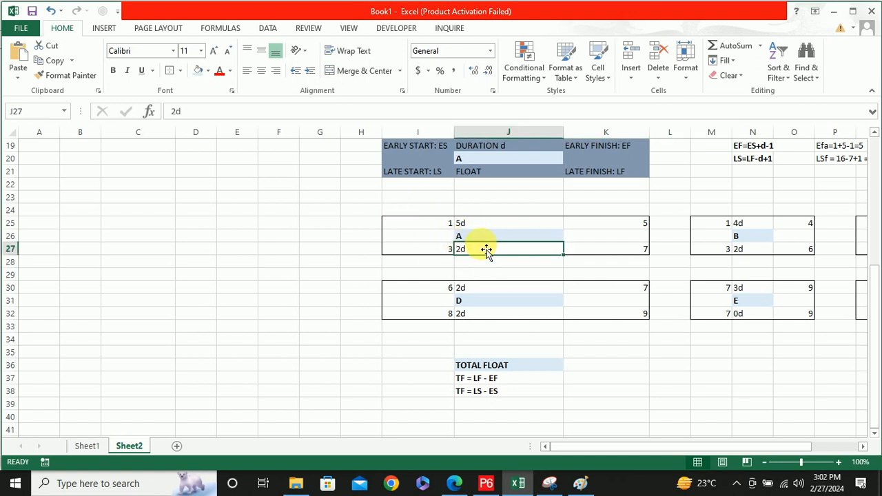
scroll(475, 240, up, 5)
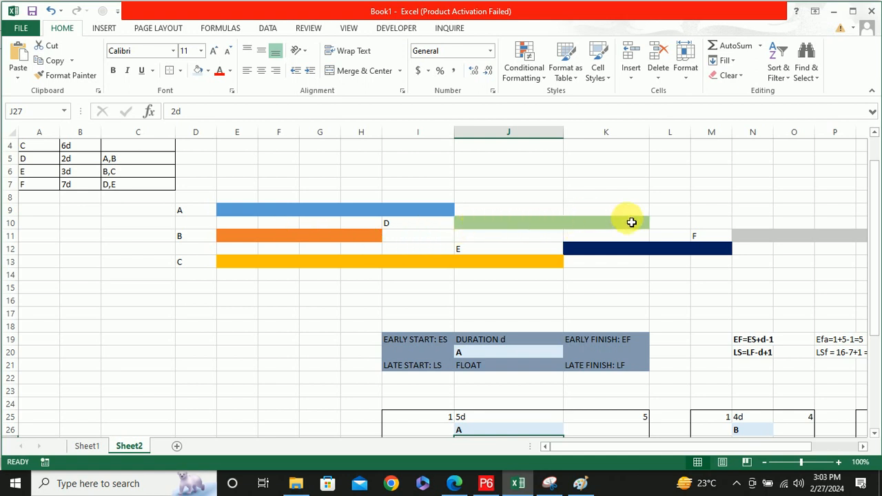
scroll(667, 181, down, 2)
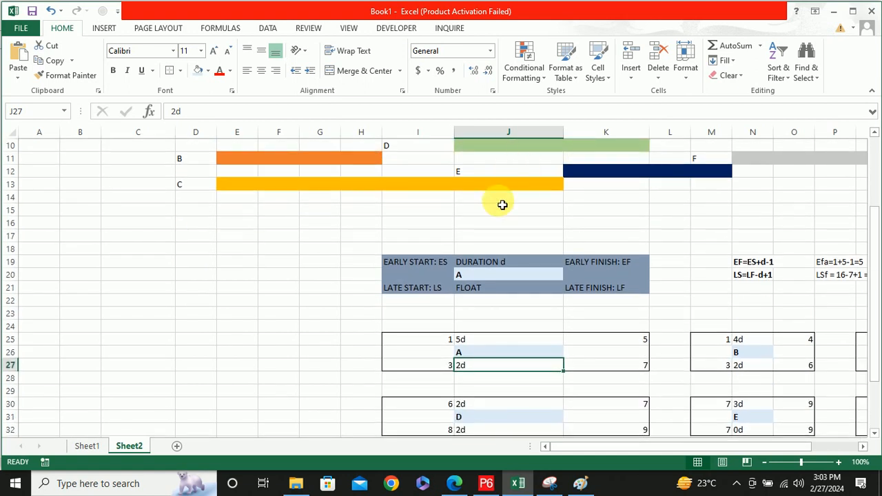
scroll(413, 193, down, 1)
scroll(193, 165, up, 4)
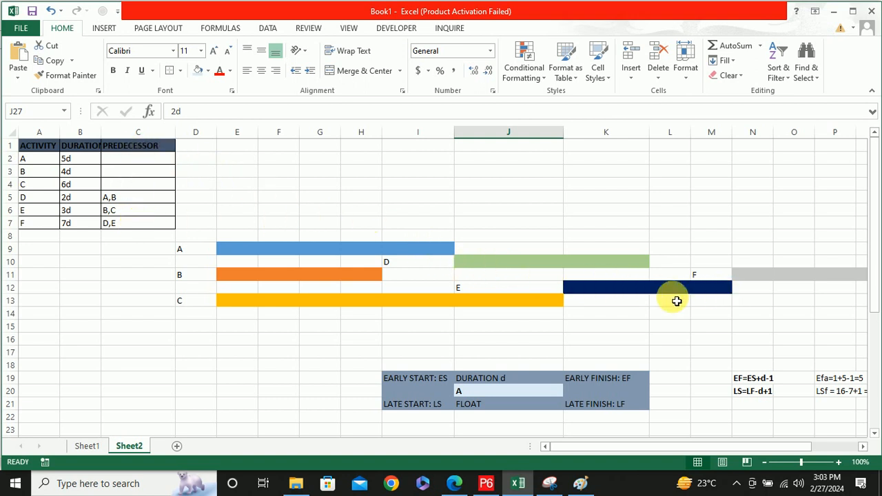
scroll(647, 293, down, 4)
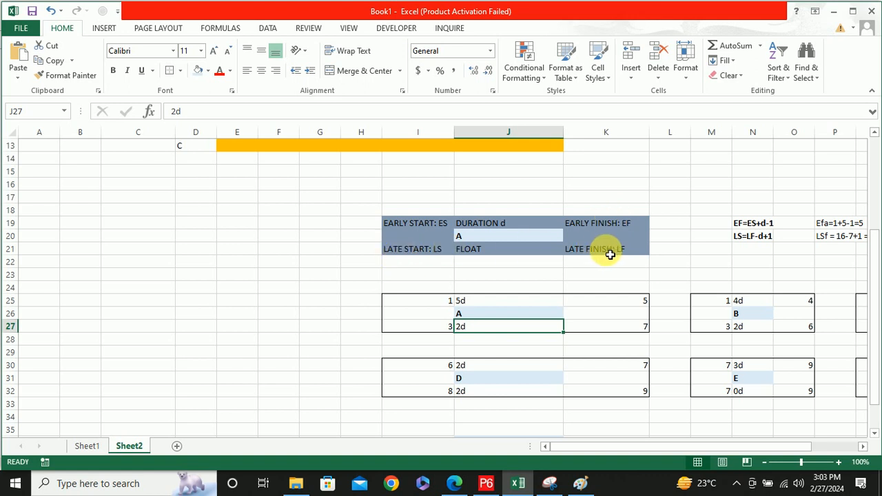
click(489, 251)
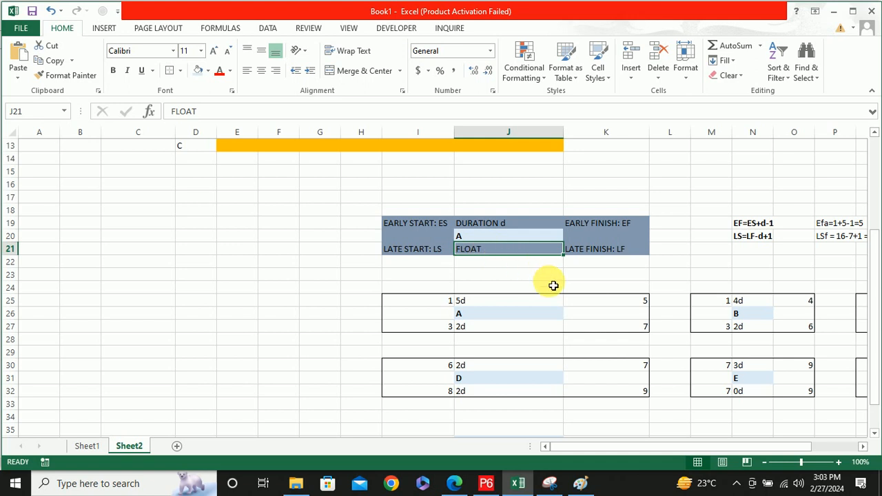
drag(610, 449, 709, 435)
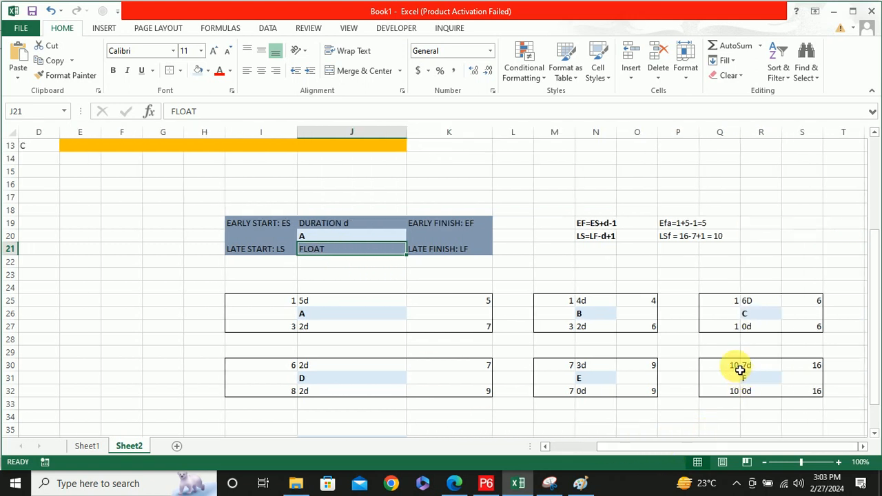
click(588, 395)
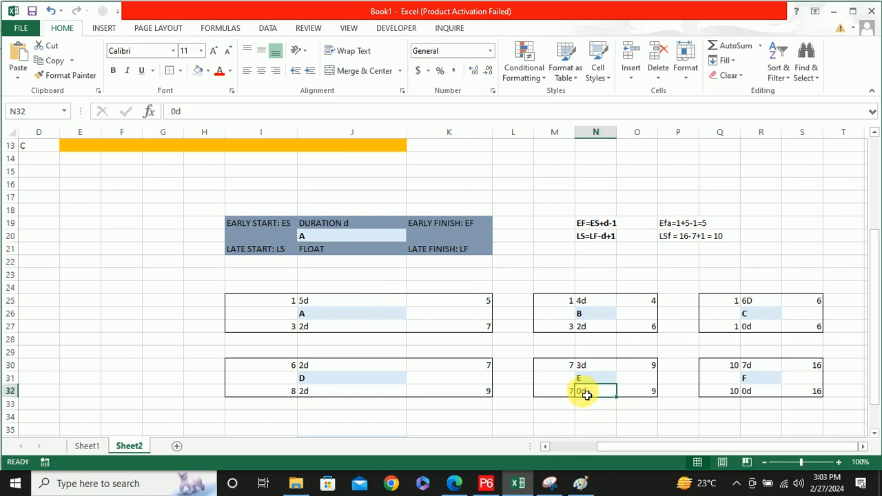
drag(558, 366, 630, 379)
click(208, 70)
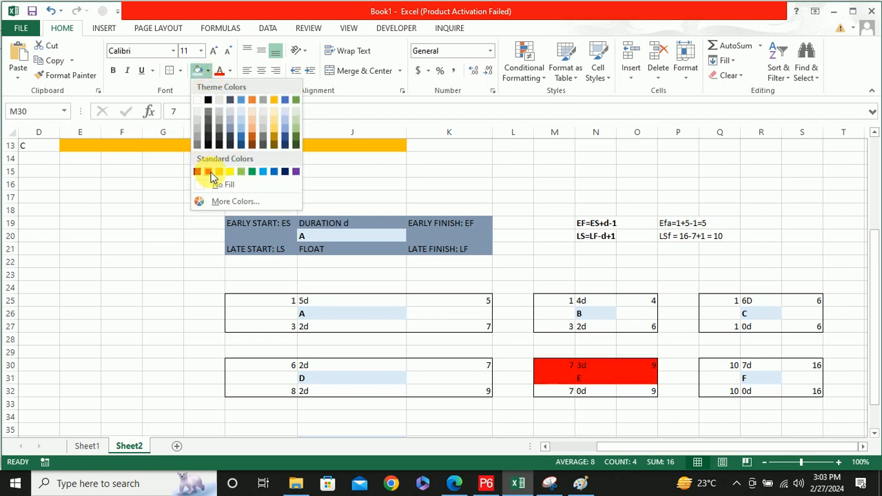
click(549, 369)
click(548, 370)
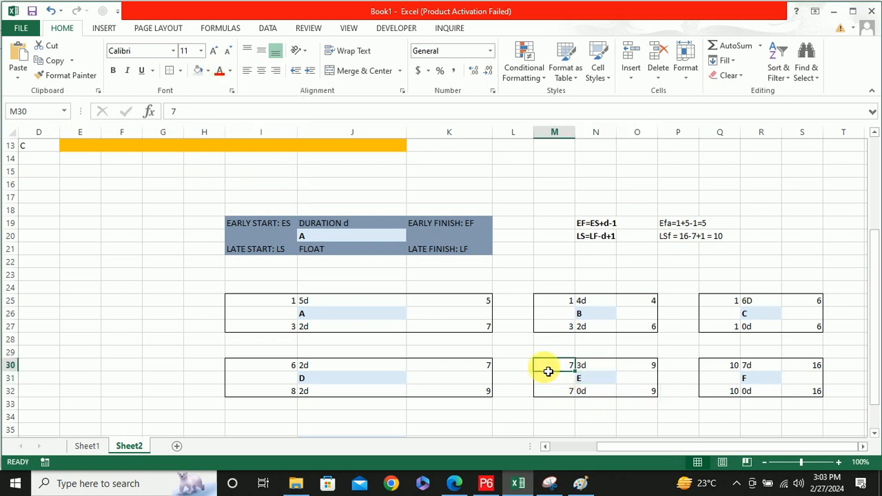
Fill activity E's whole node, M30:O32, with the standard red color to highlight it as a zero-float activity
click(606, 417)
drag(551, 367, 636, 392)
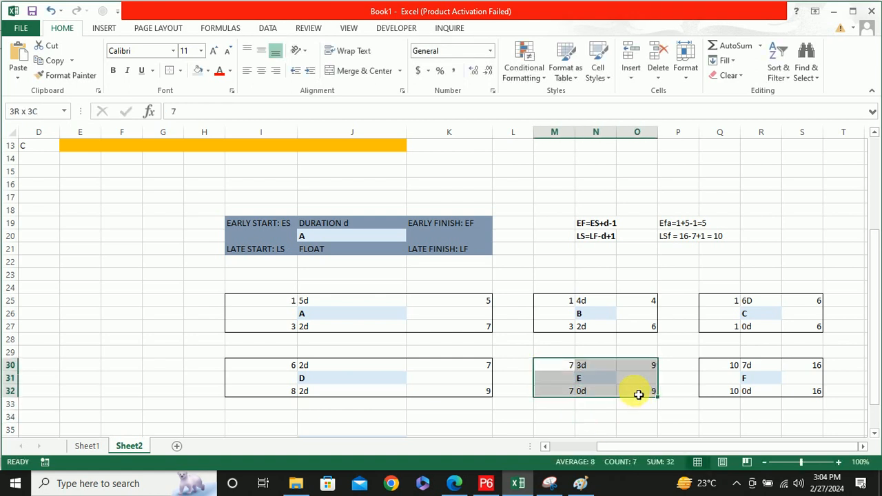
click(208, 71)
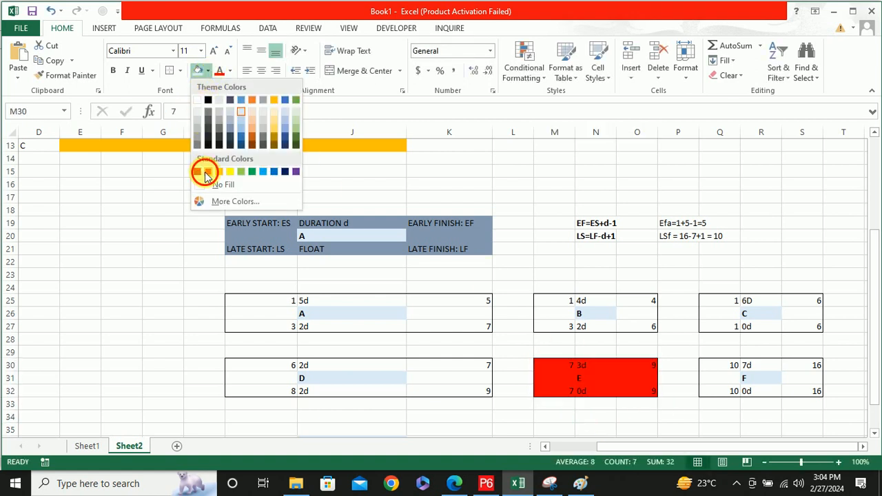
click(208, 171)
Apply the same red fill to the nodes of activities C (Q25:S27) and F (Q30:S32)
drag(714, 299, 813, 326)
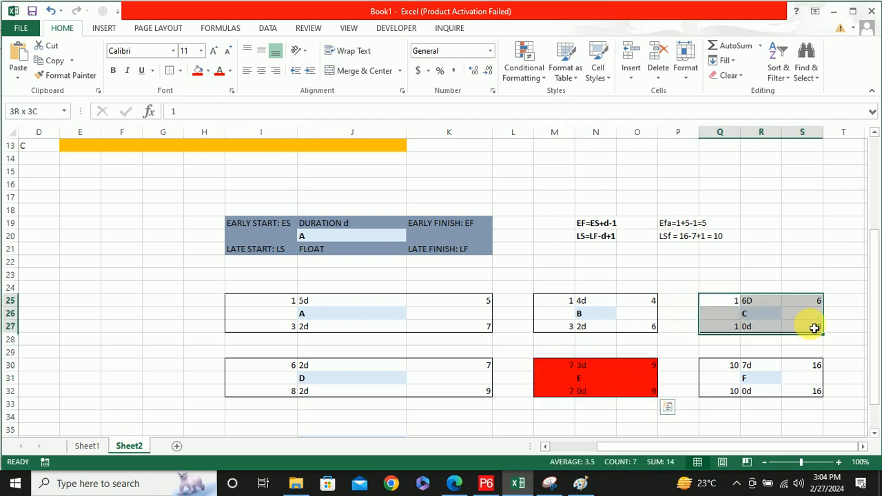
click(198, 73)
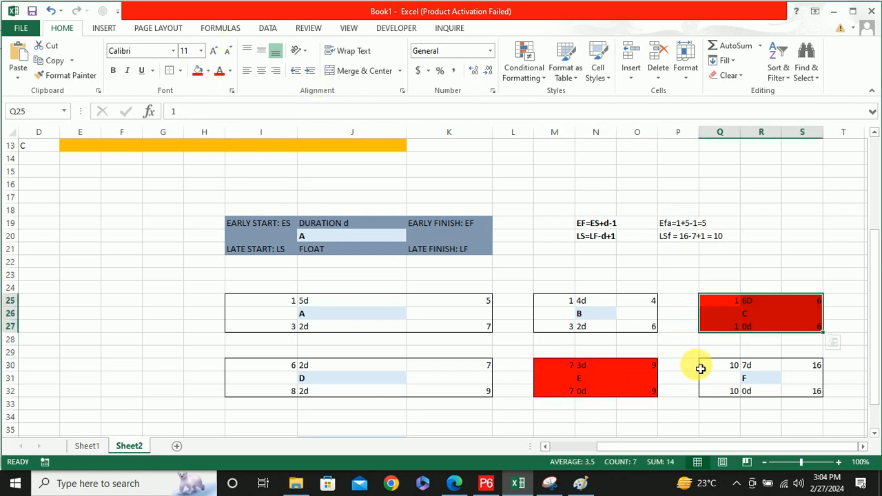
drag(706, 369, 805, 391)
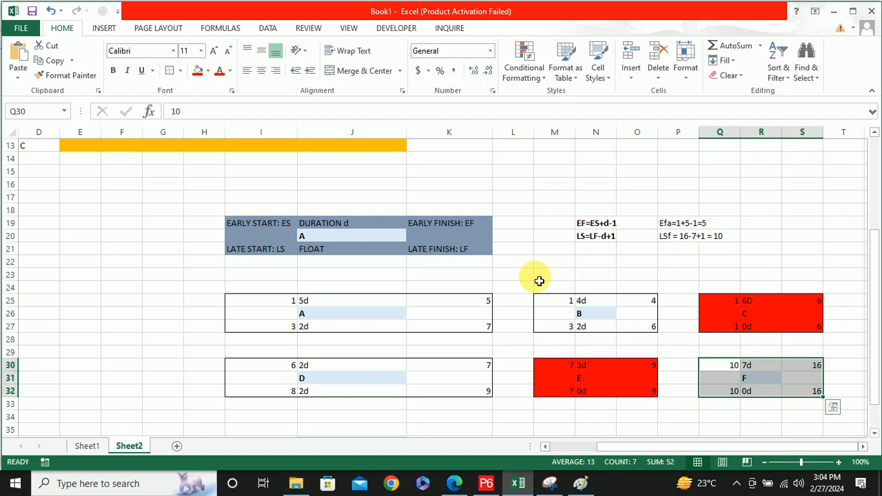
click(198, 71)
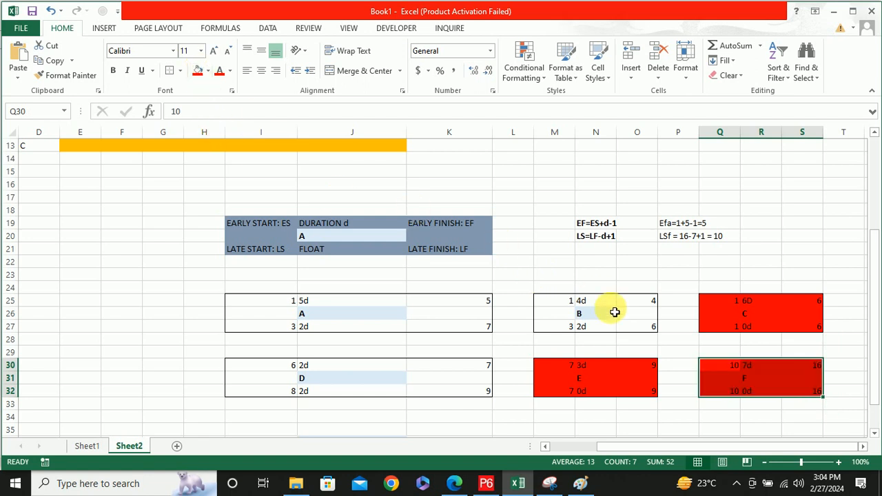
click(723, 417)
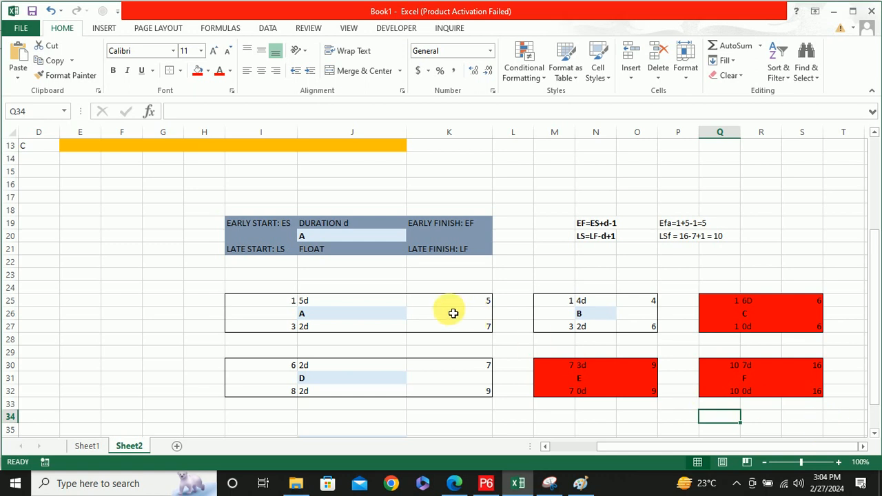
Review the bar chart, the EF and LS formulas beside the legend node, and the total float formulas in J37:J38
drag(663, 449, 553, 426)
scroll(384, 325, up, 3)
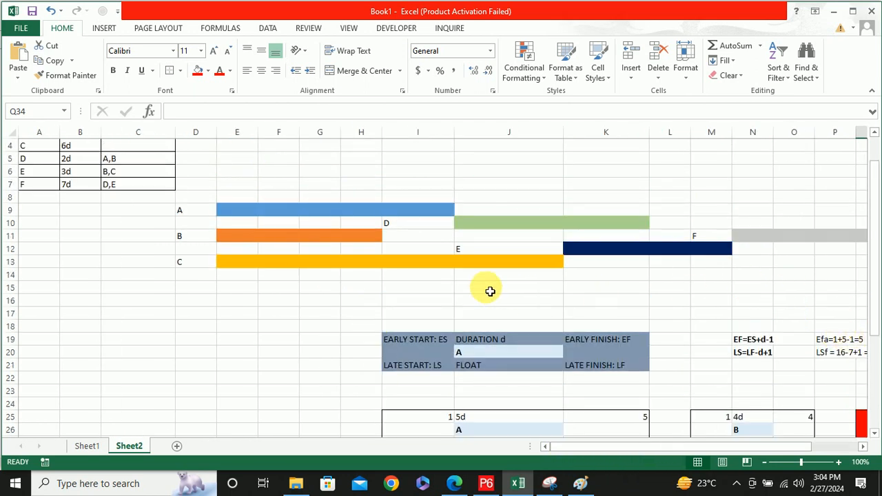
scroll(489, 290, down, 2)
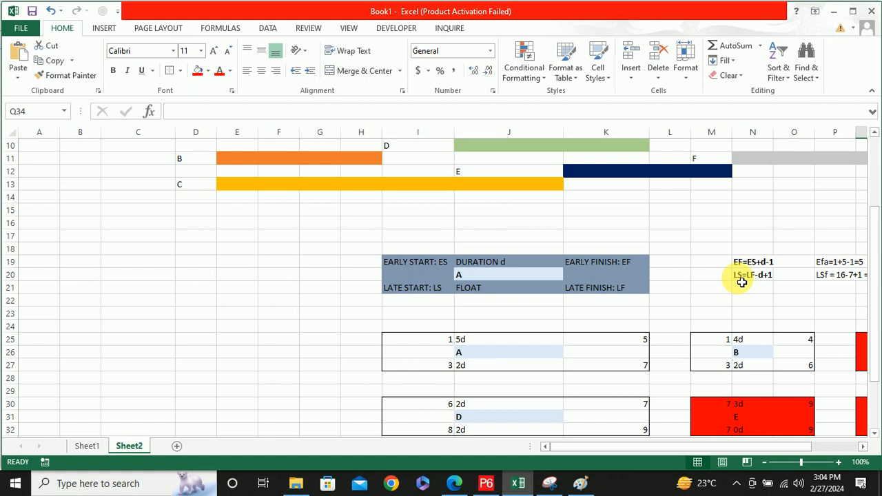
scroll(741, 282, down, 2)
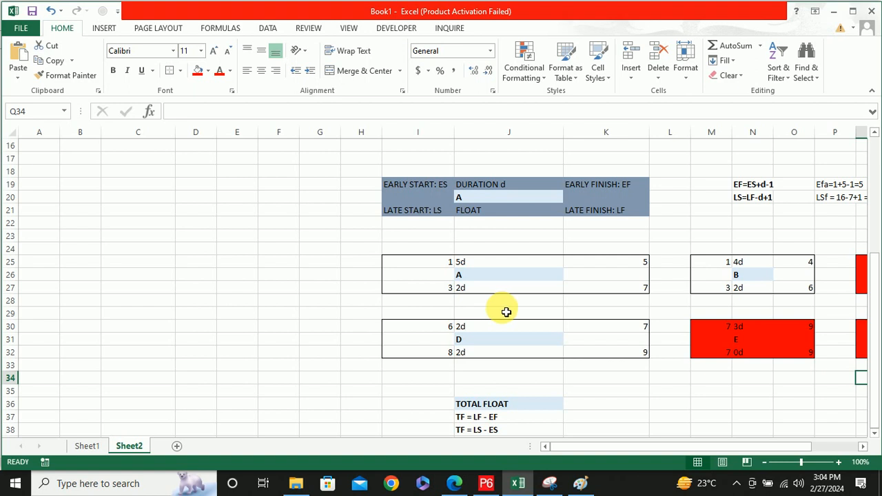
scroll(506, 312, down, 2)
drag(476, 341, 508, 359)
click(654, 379)
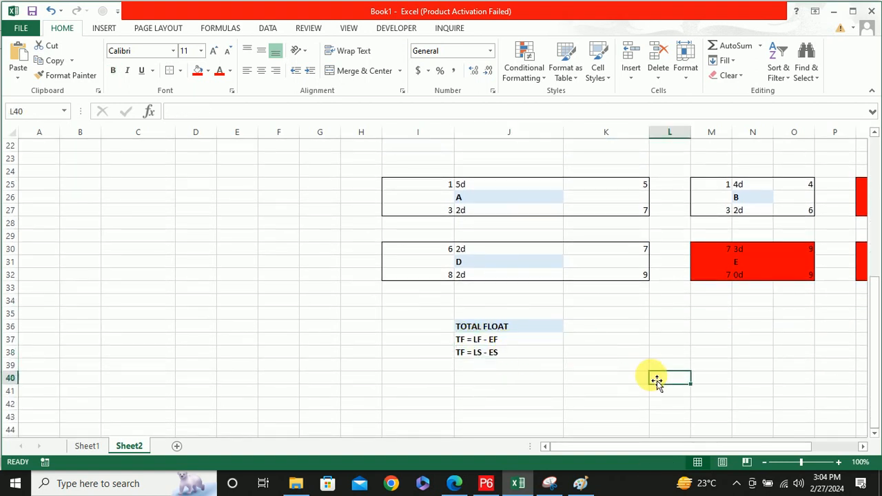
Compare the red nodes of activities C, E and F with the activity table and the bar chart
scroll(785, 365, up, 1)
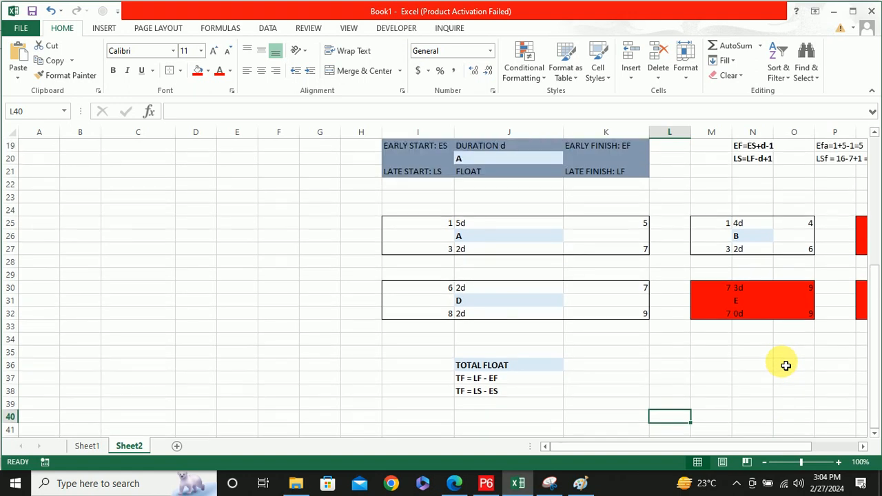
scroll(786, 365, up, 1)
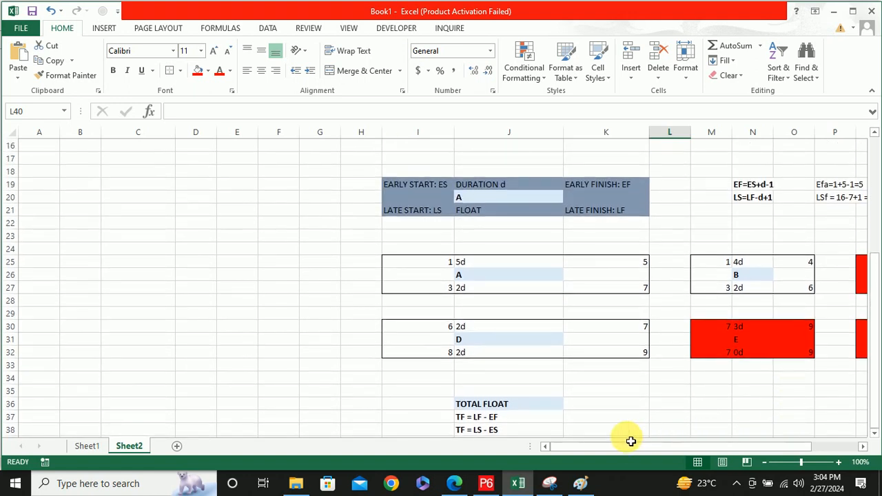
drag(626, 446, 749, 460)
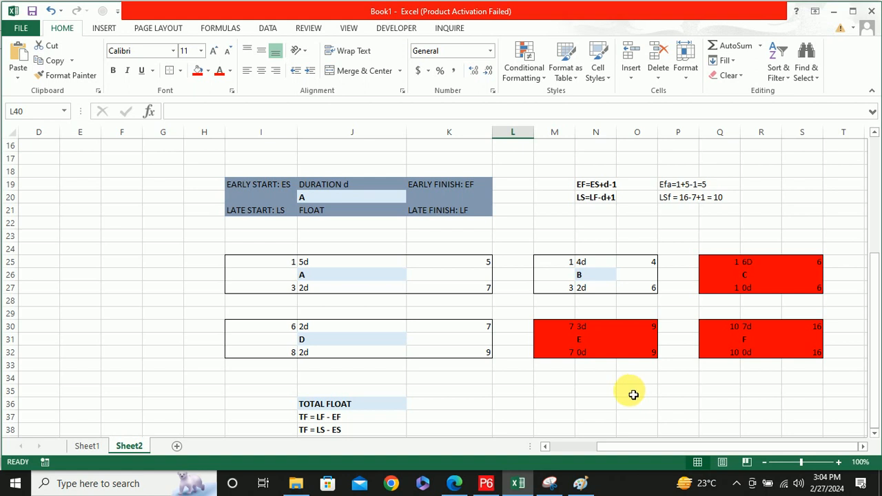
drag(650, 448, 559, 452)
scroll(371, 322, up, 5)
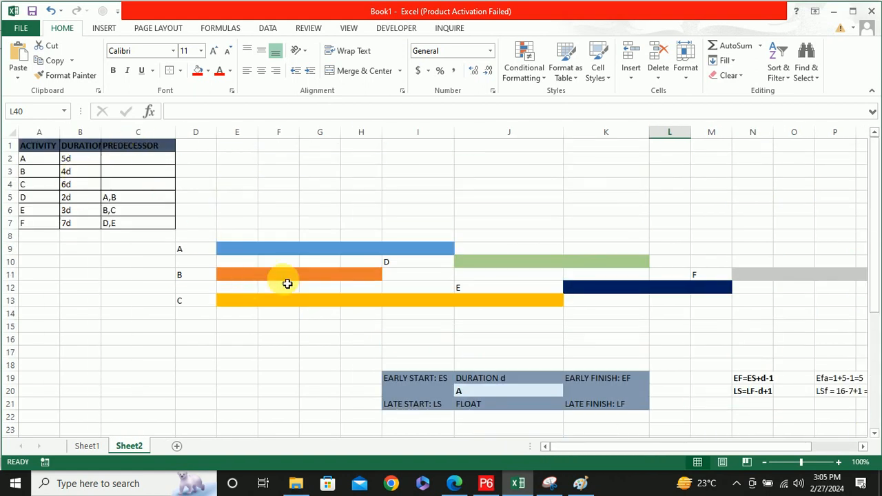